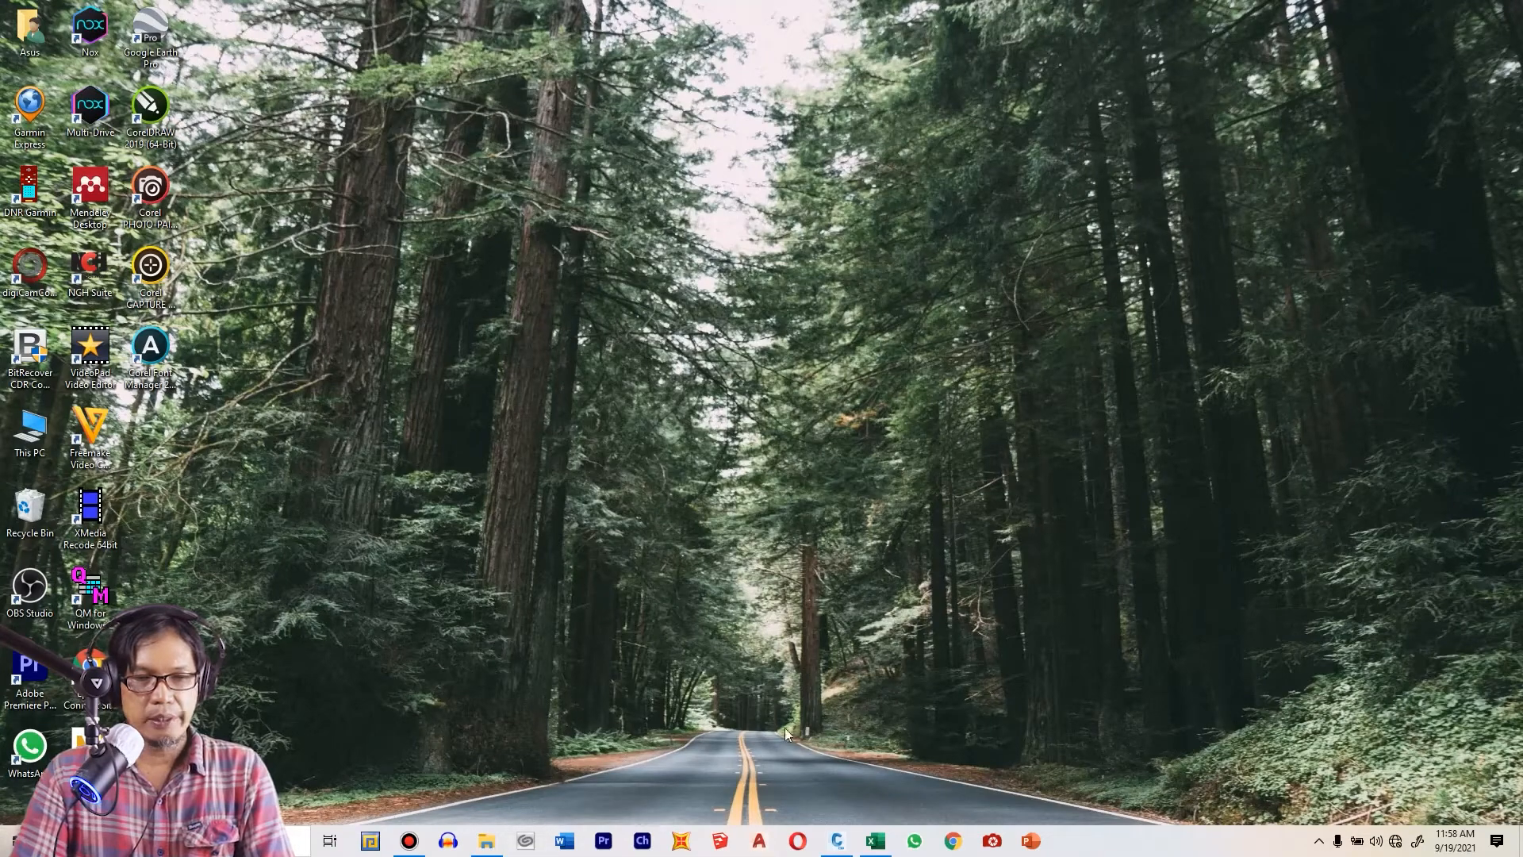
- Switch to the dataukur WP workbook in Excel and copy the STA, Jarak, Elevasi and Deskripsi data in F7:I29
left_click(880, 841)
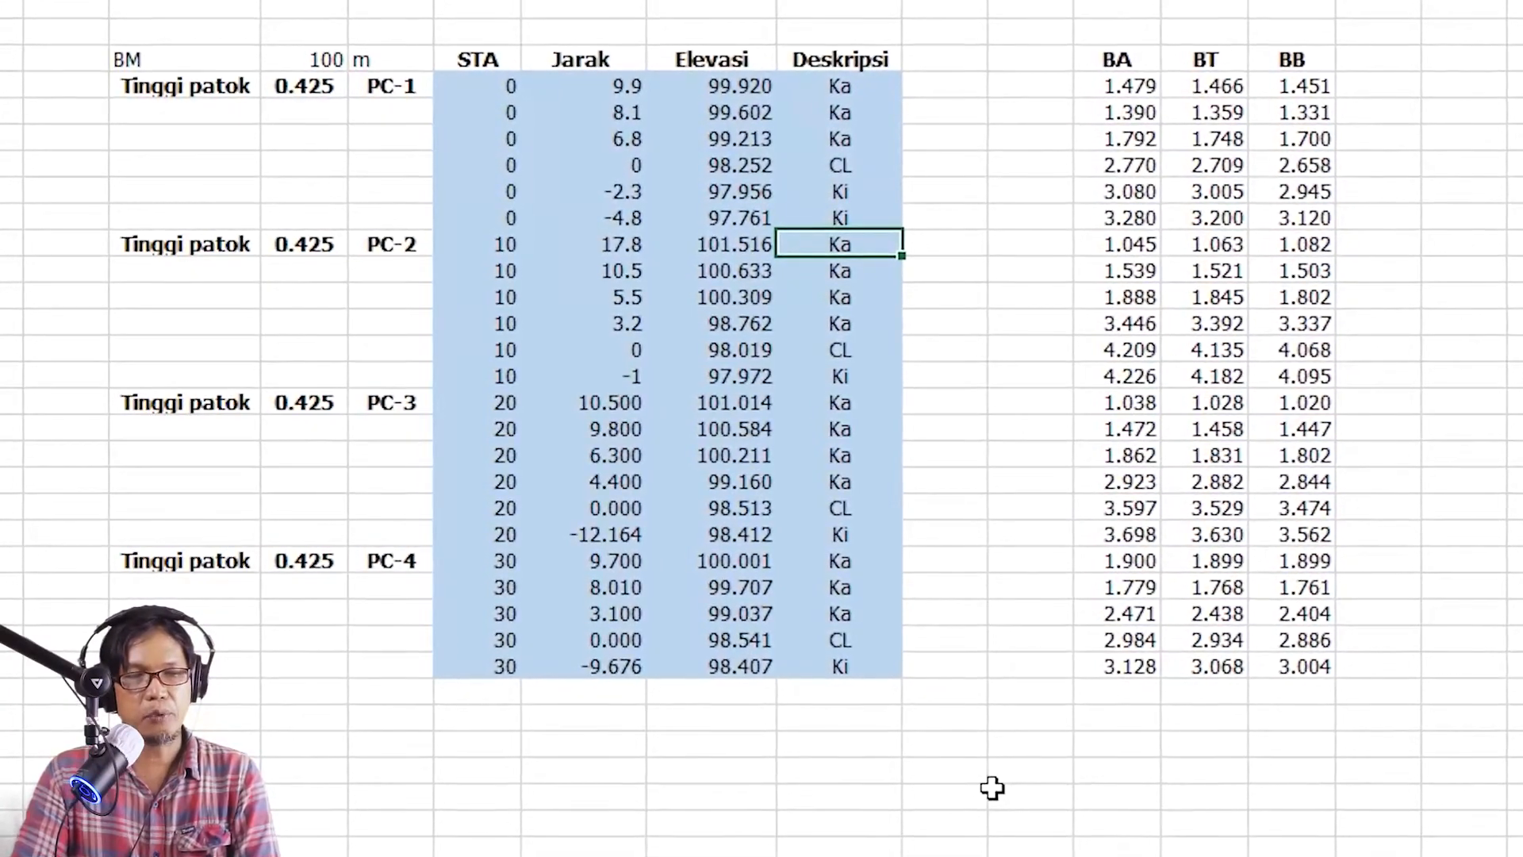
left_click(955, 798)
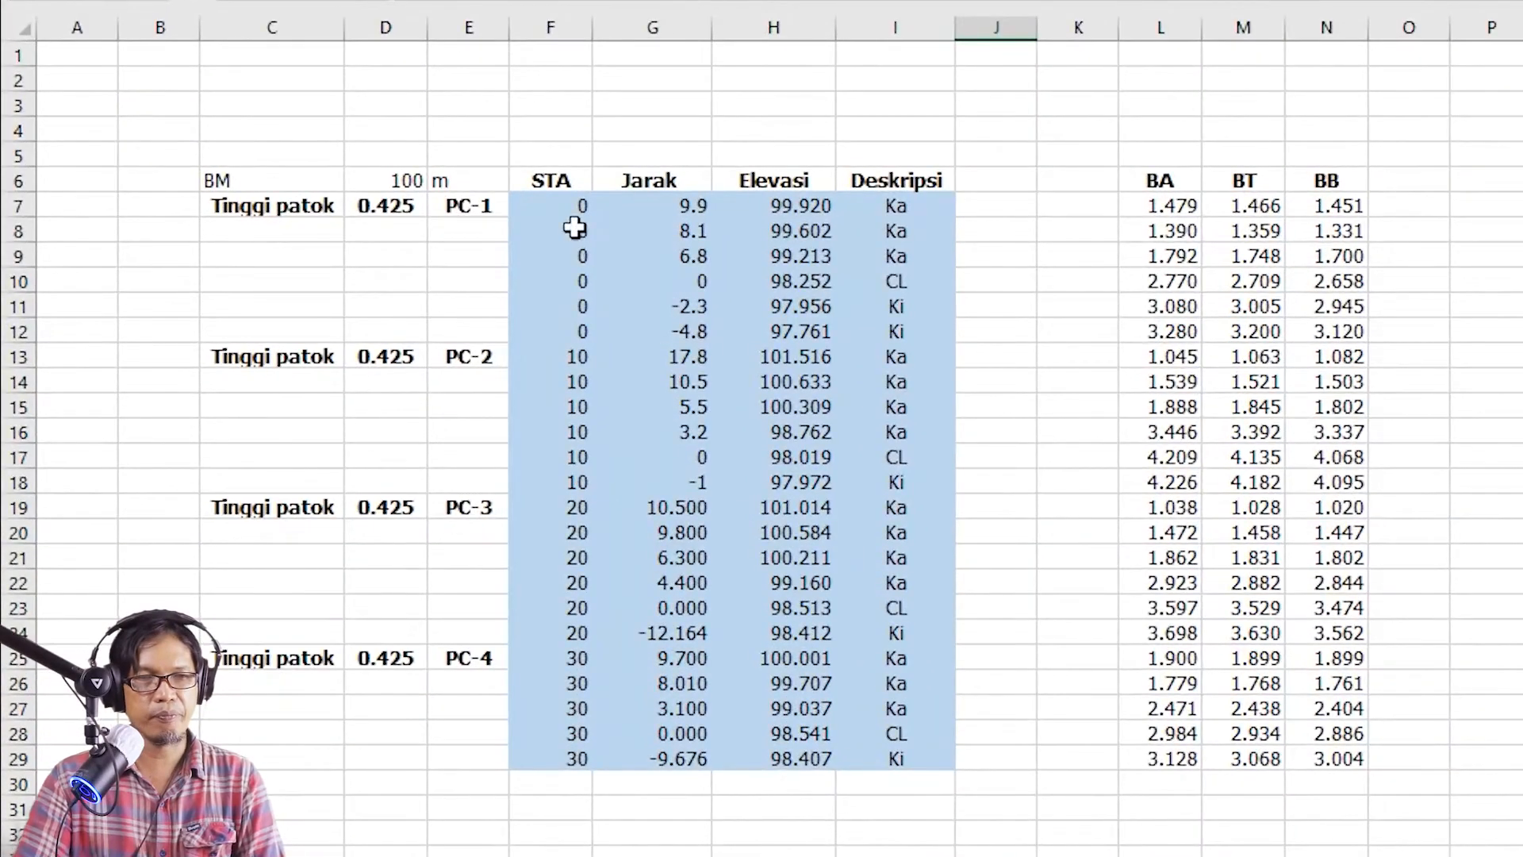
left_click_drag(554, 211, 912, 752)
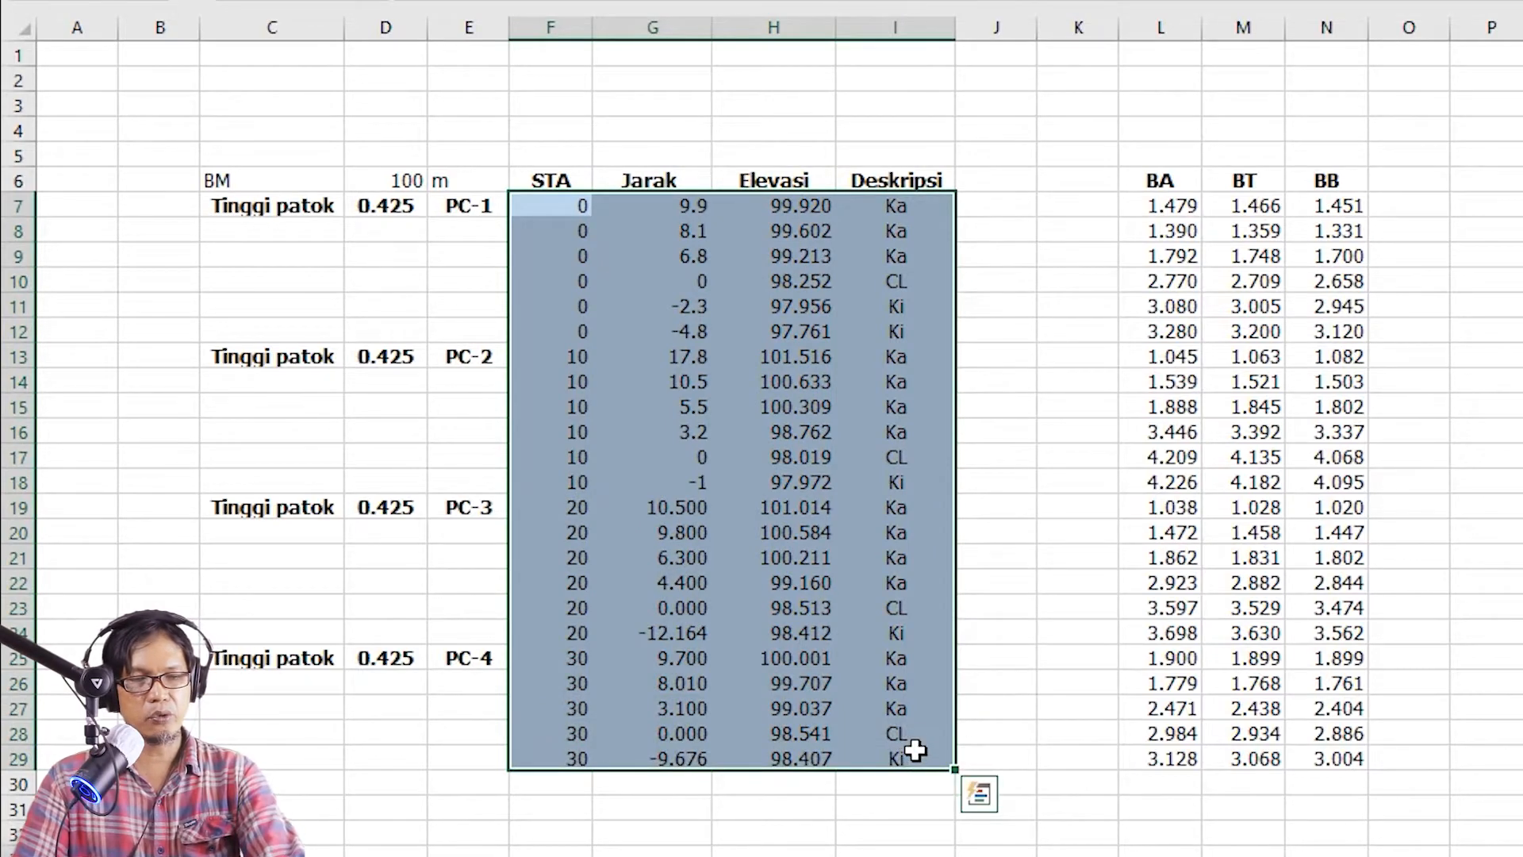
key("ctrl+c")
right_click(789, 436)
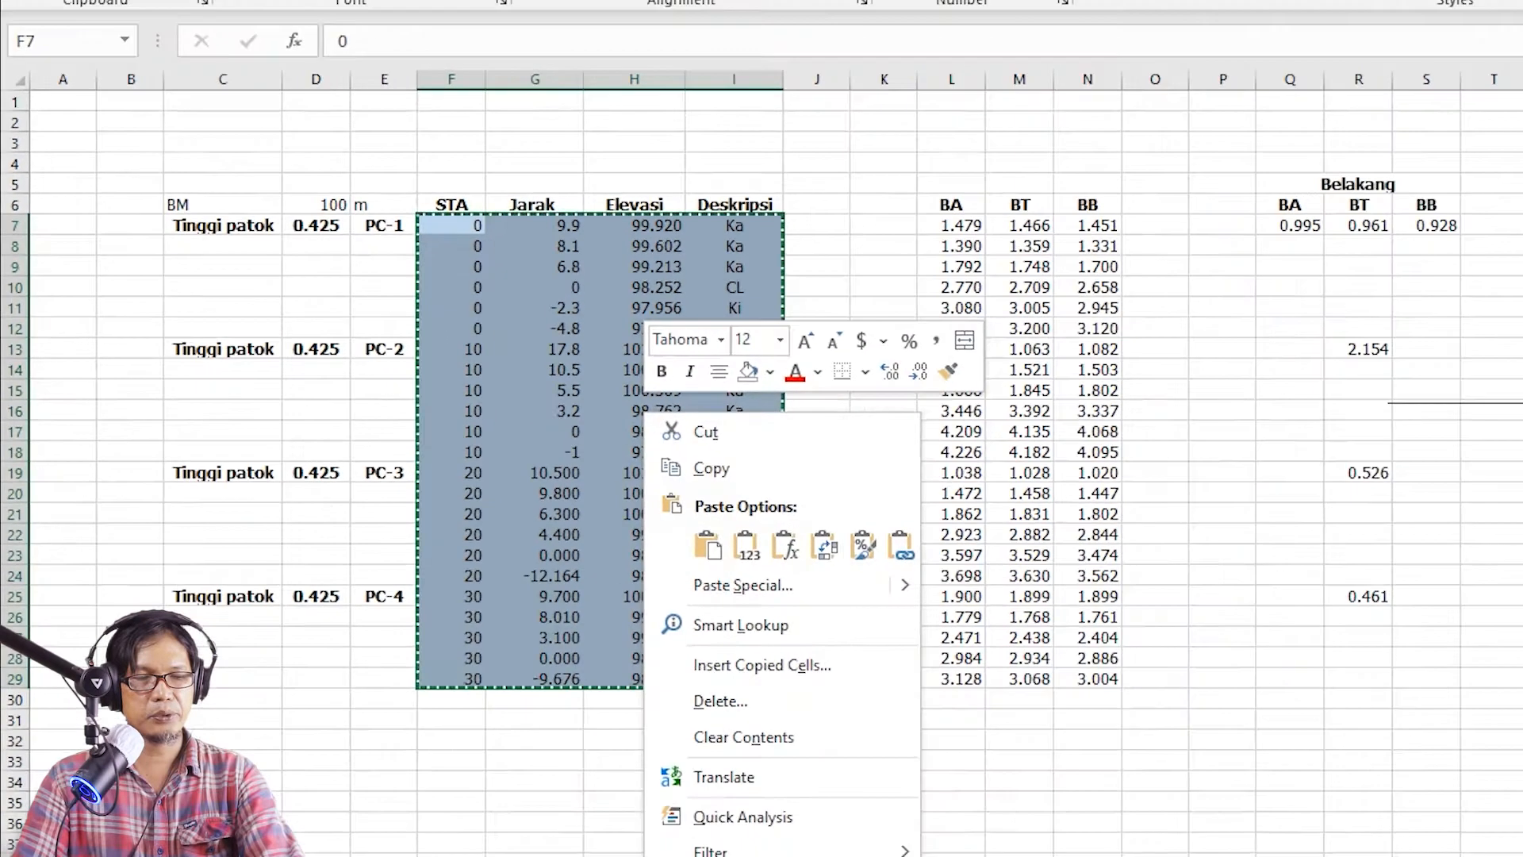
key("Escape")
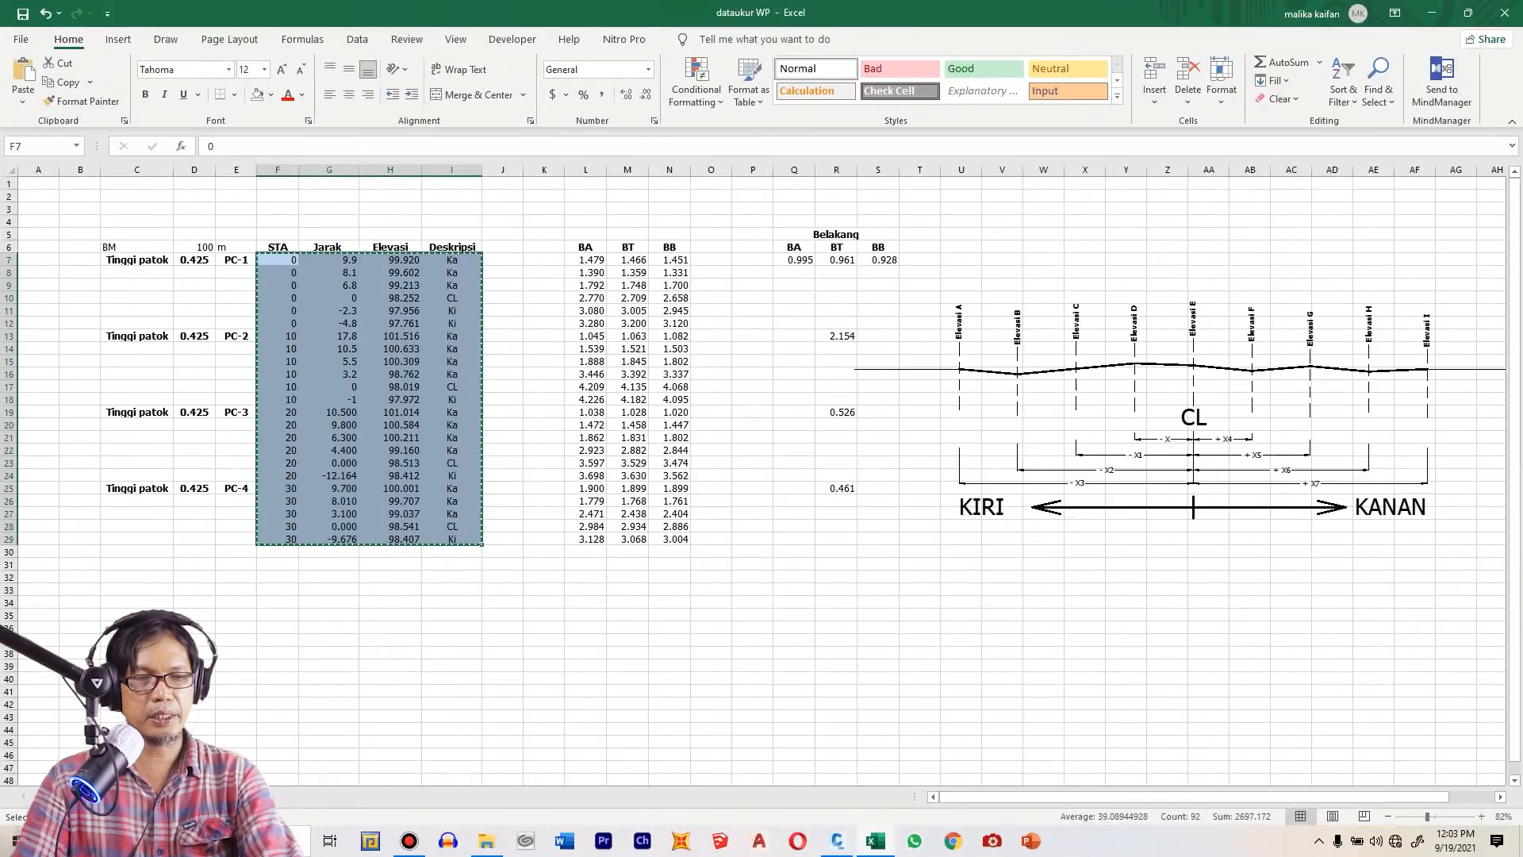
- Paste the copied survey data as values only into the workbook's empty sheet, starting at cell A1
left_click(163, 797)
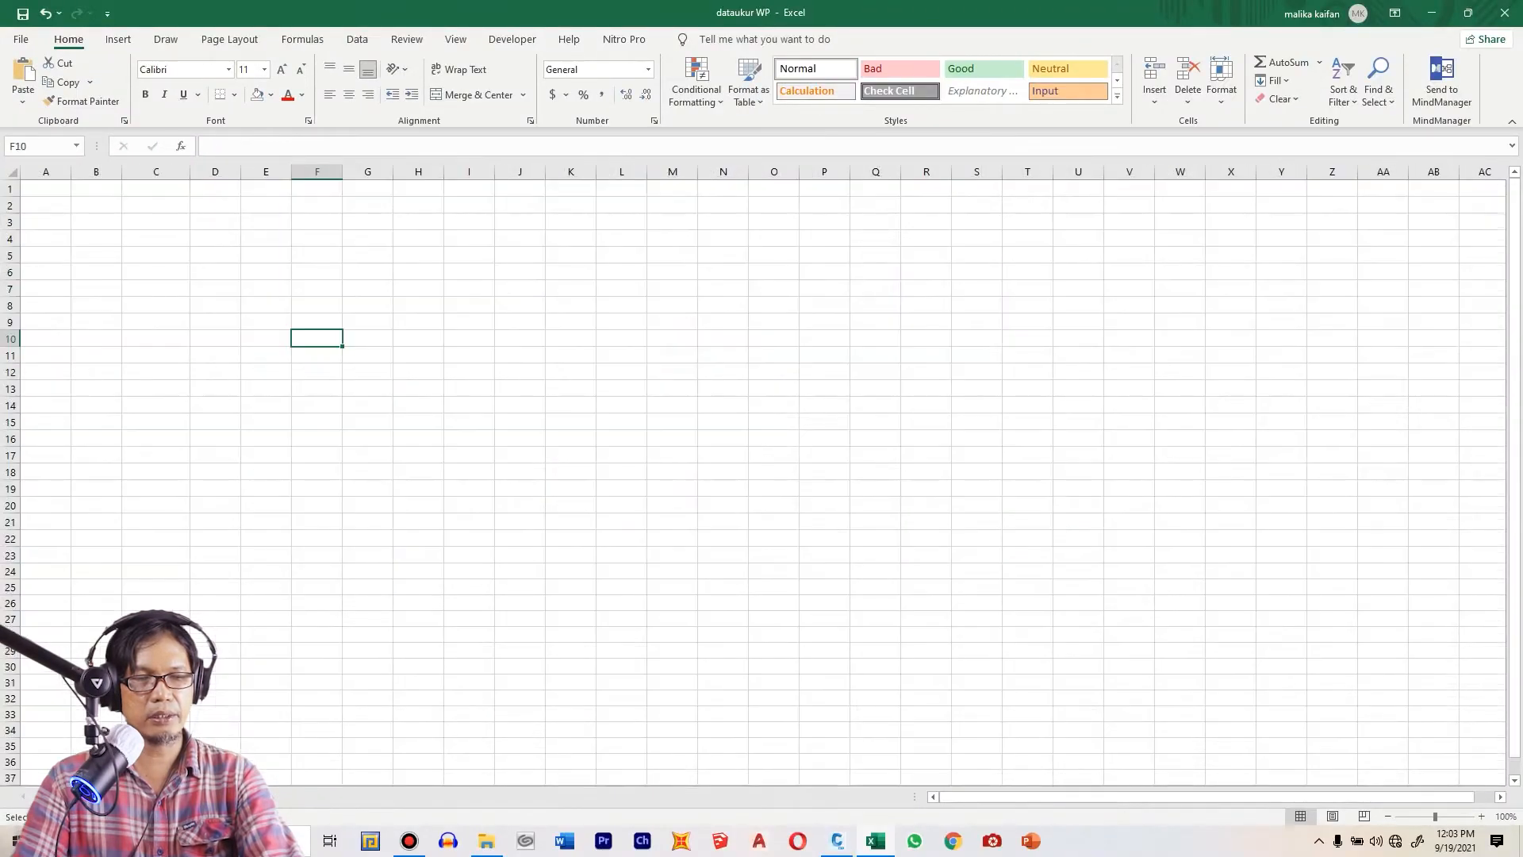
left_click(47, 188)
right_click(50, 193)
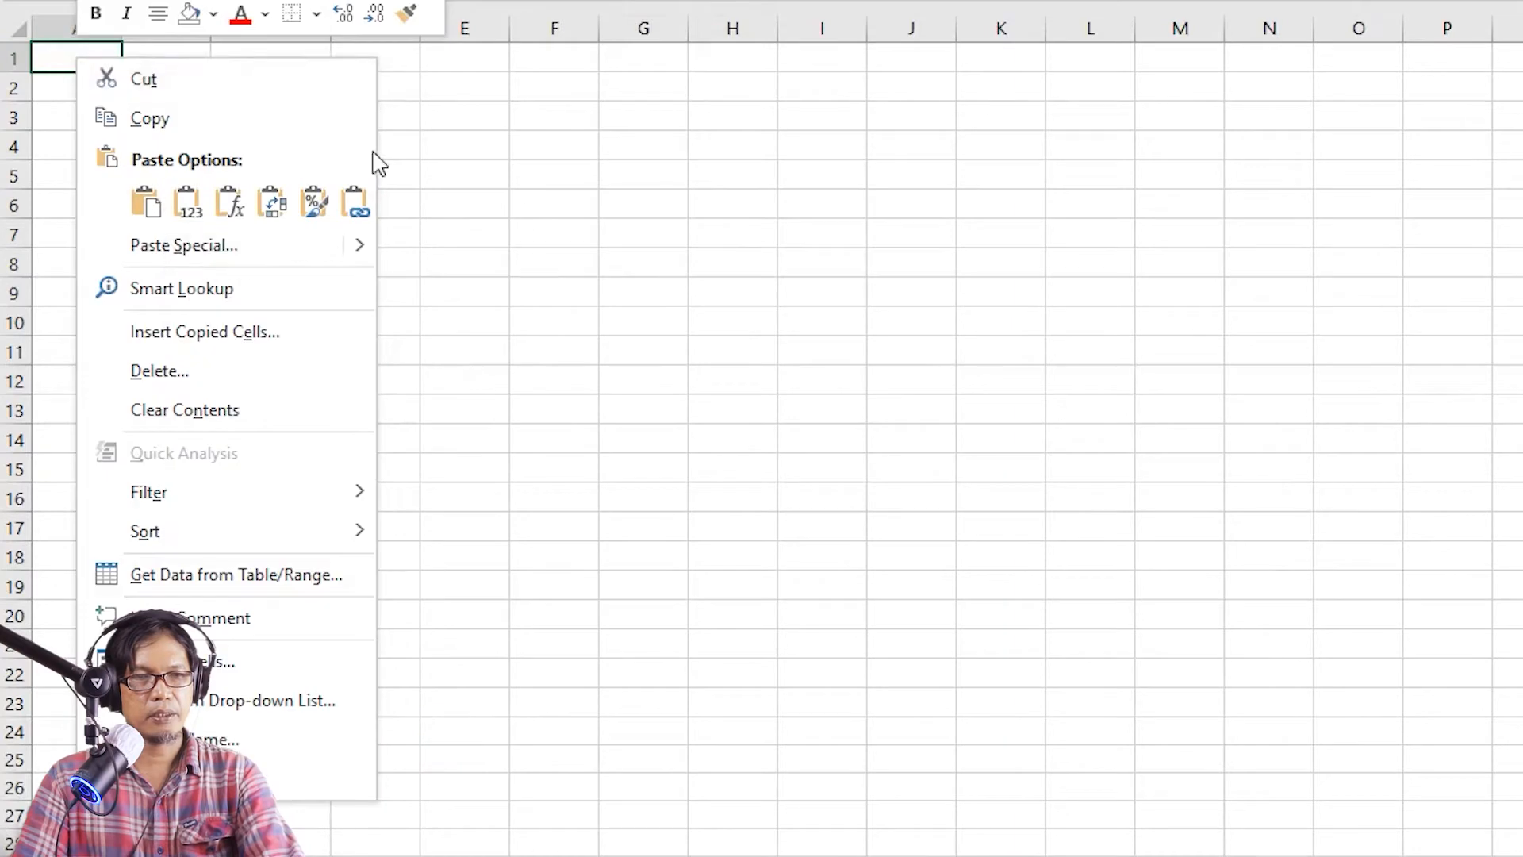
key("Escape")
right_click(78, 62)
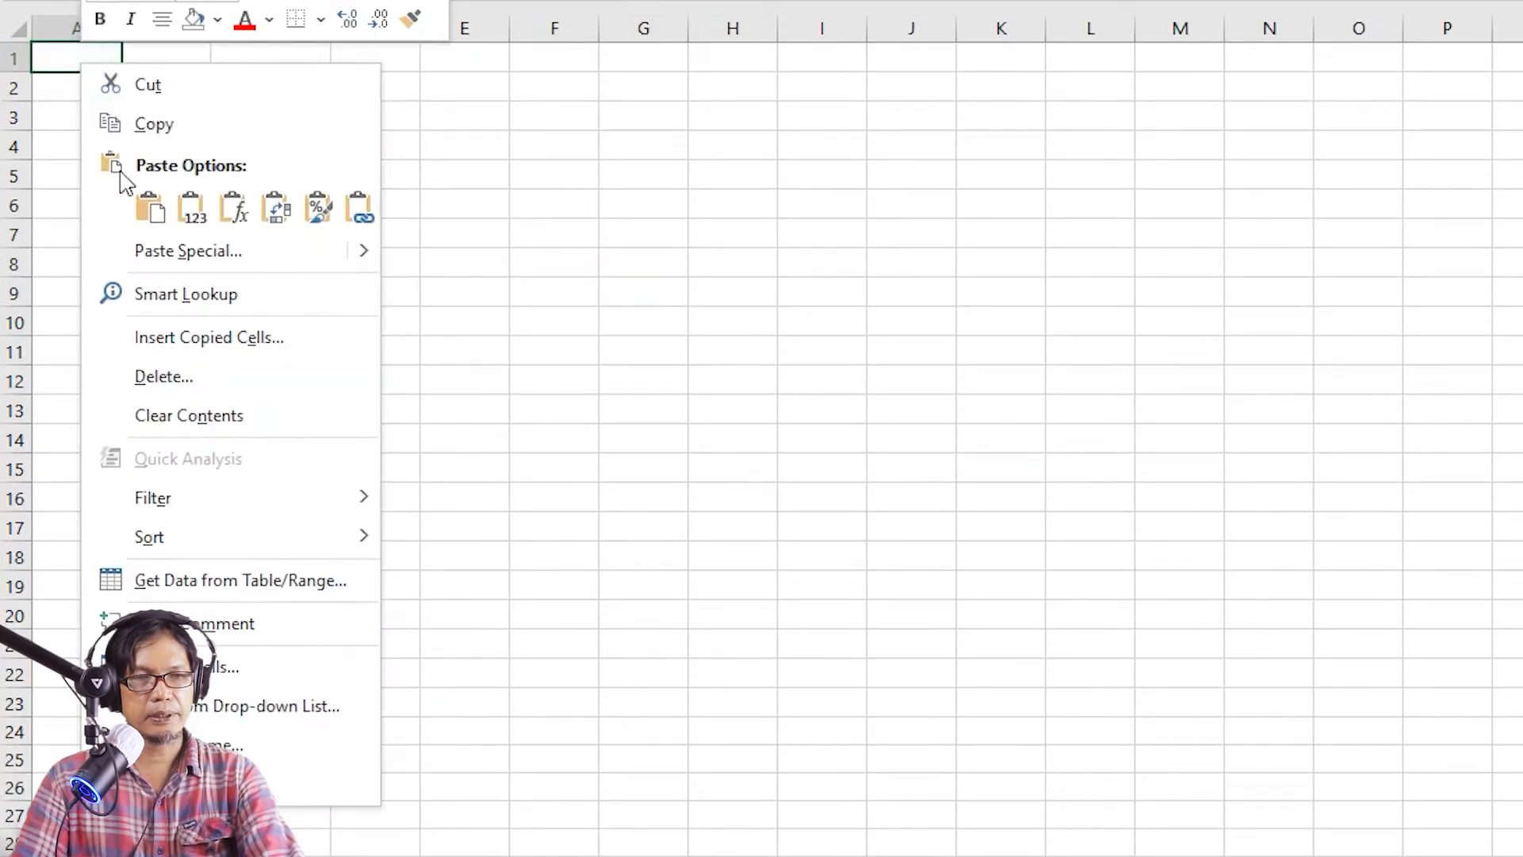
left_click(198, 211)
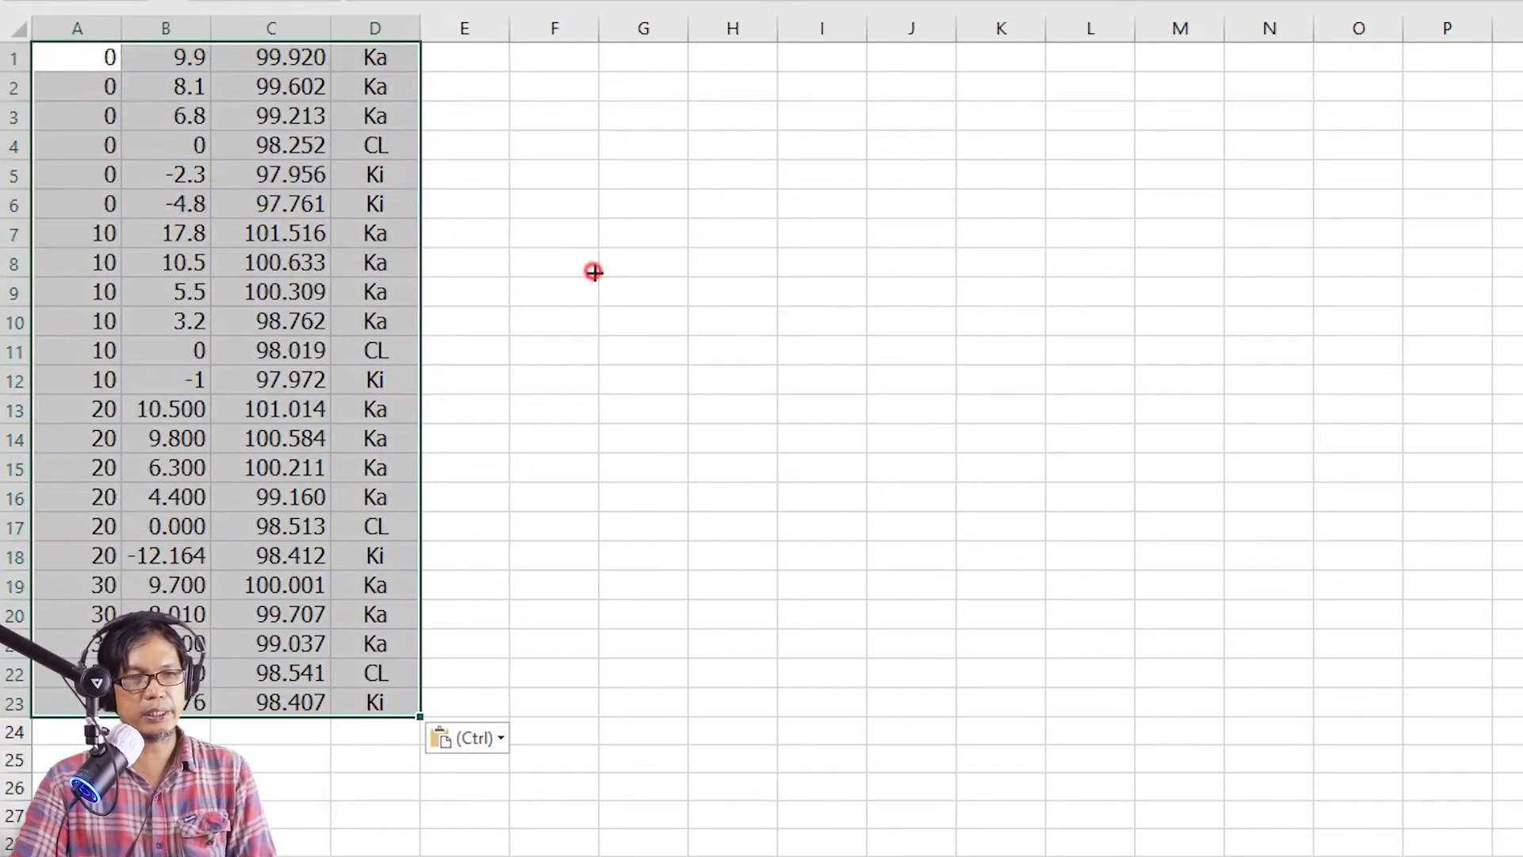
left_click(594, 271)
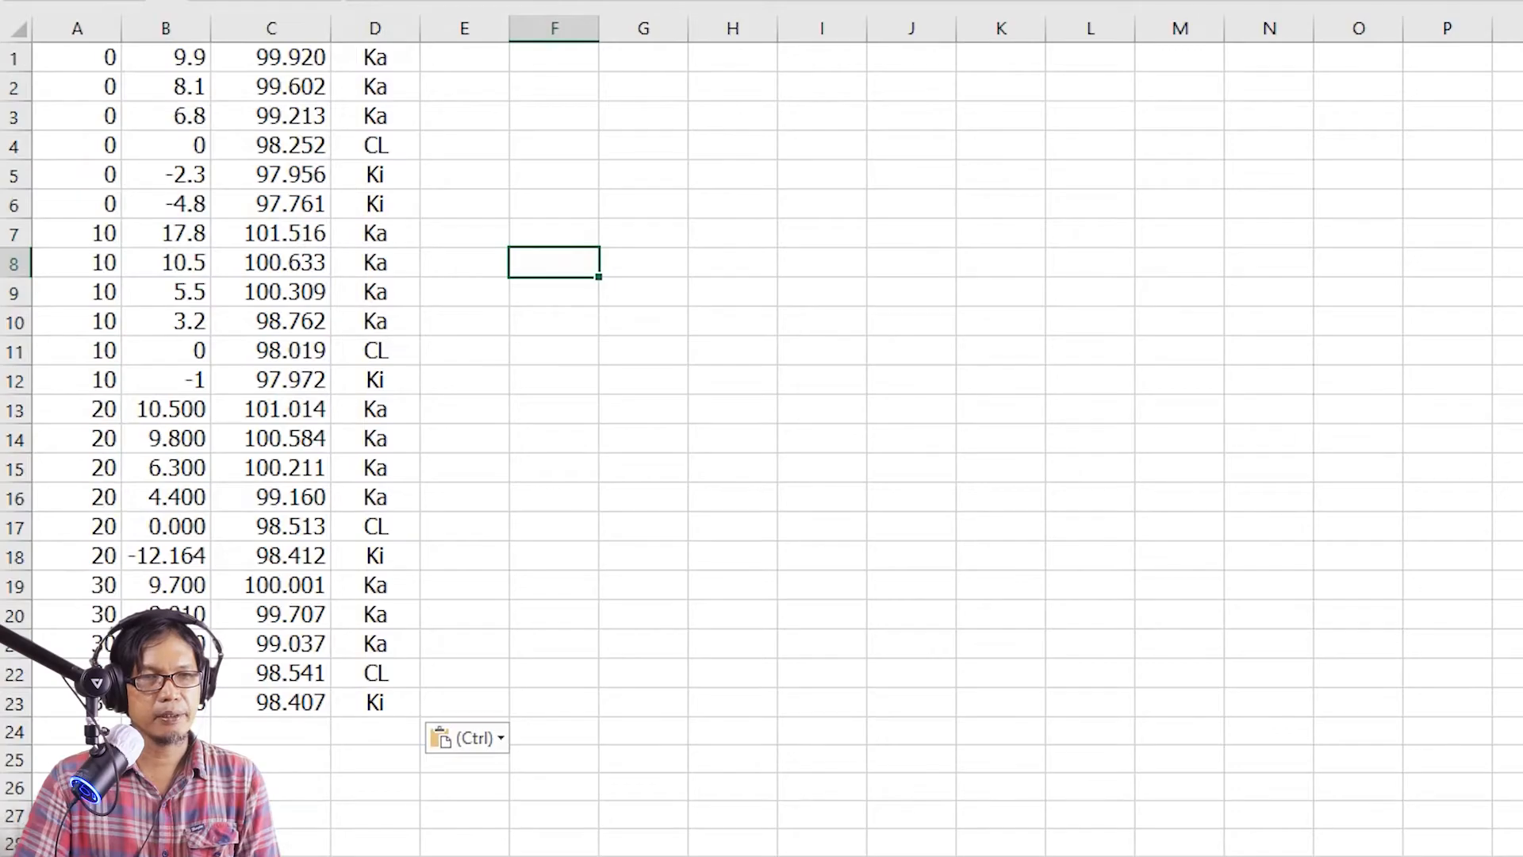
- Start saving a copy of the workbook and choose the folder Membuat Kontur dari Data Waterpass, inside PAPI on Local Disk (G:)
left_click(22, 63)
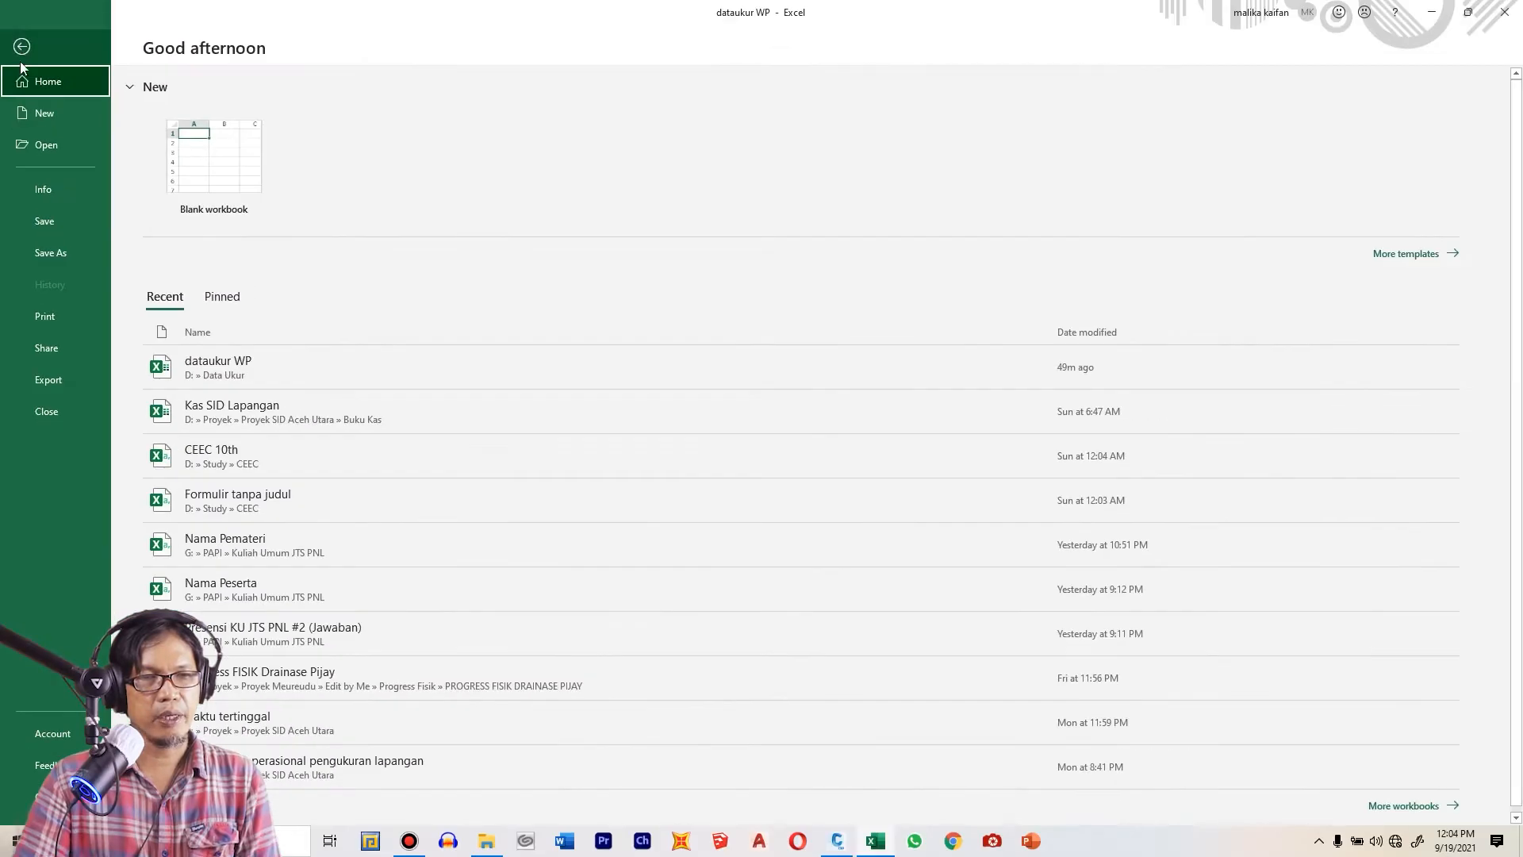
left_click(60, 251)
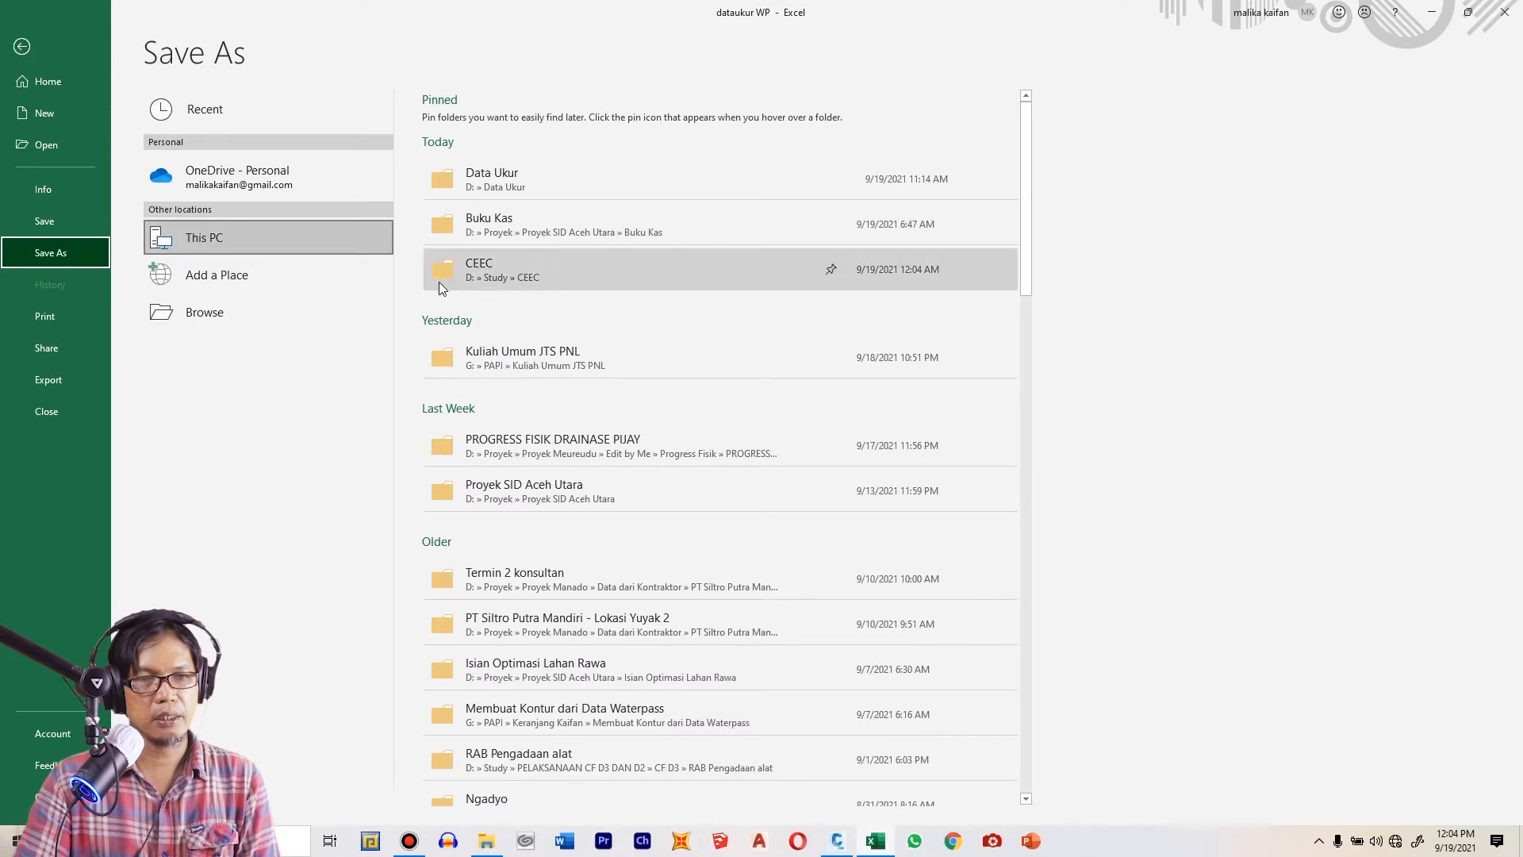
left_click(326, 251)
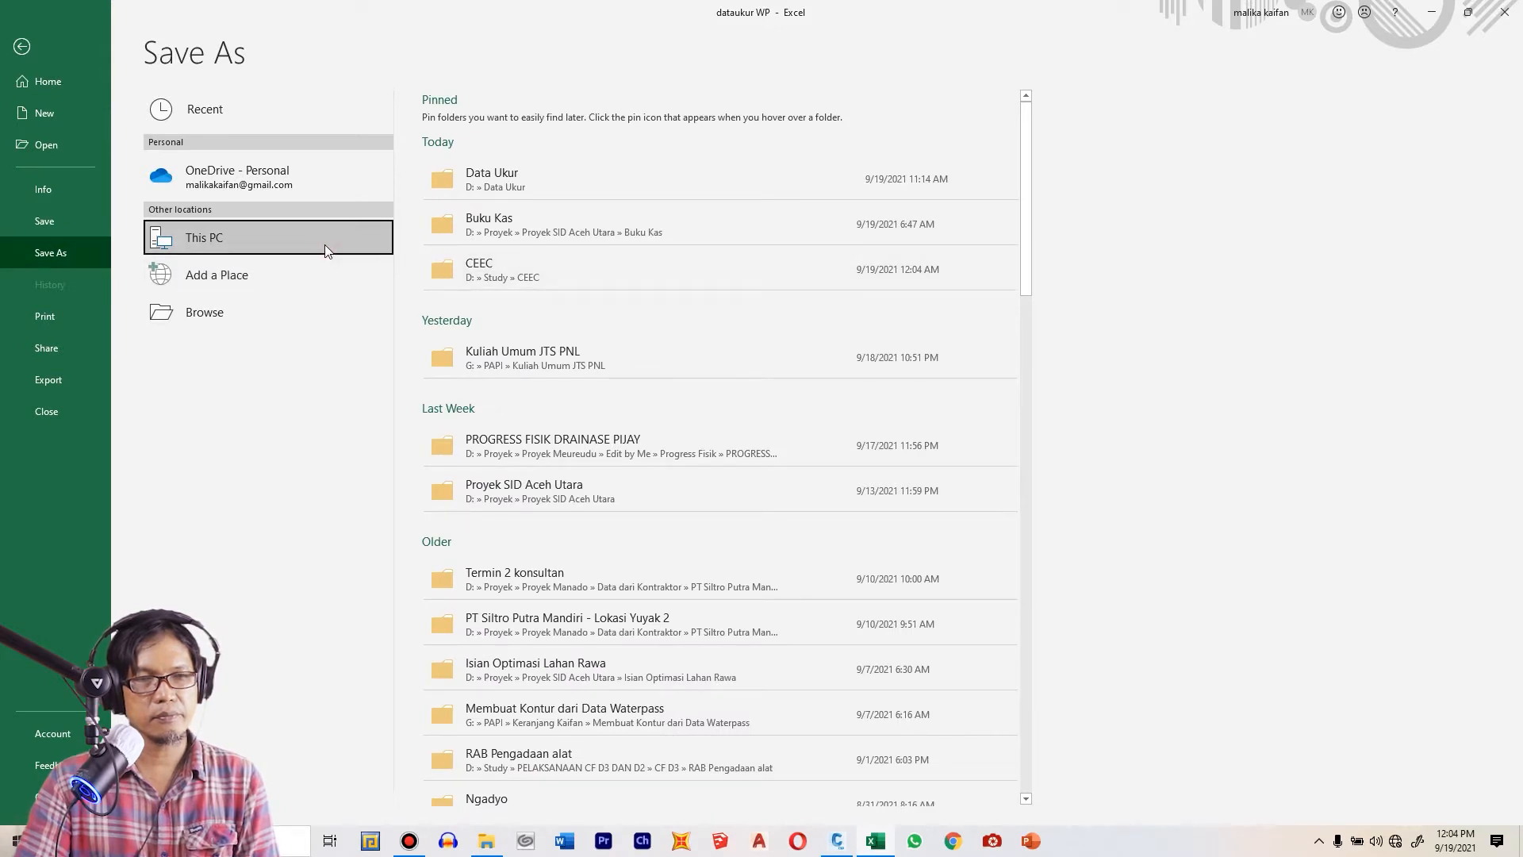
left_click(235, 317)
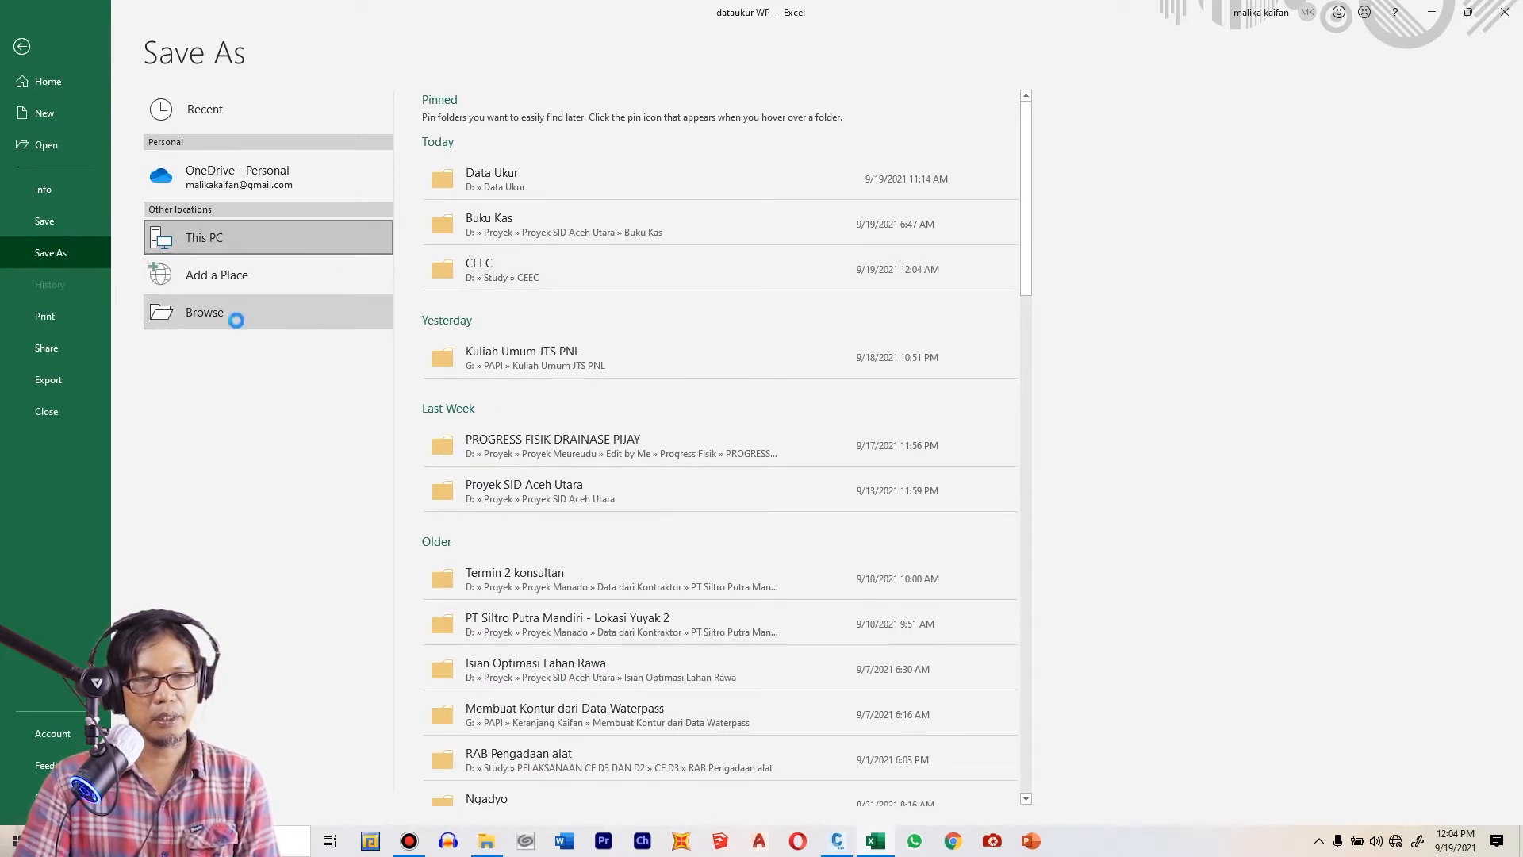
scroll(110, 328, "down", 1)
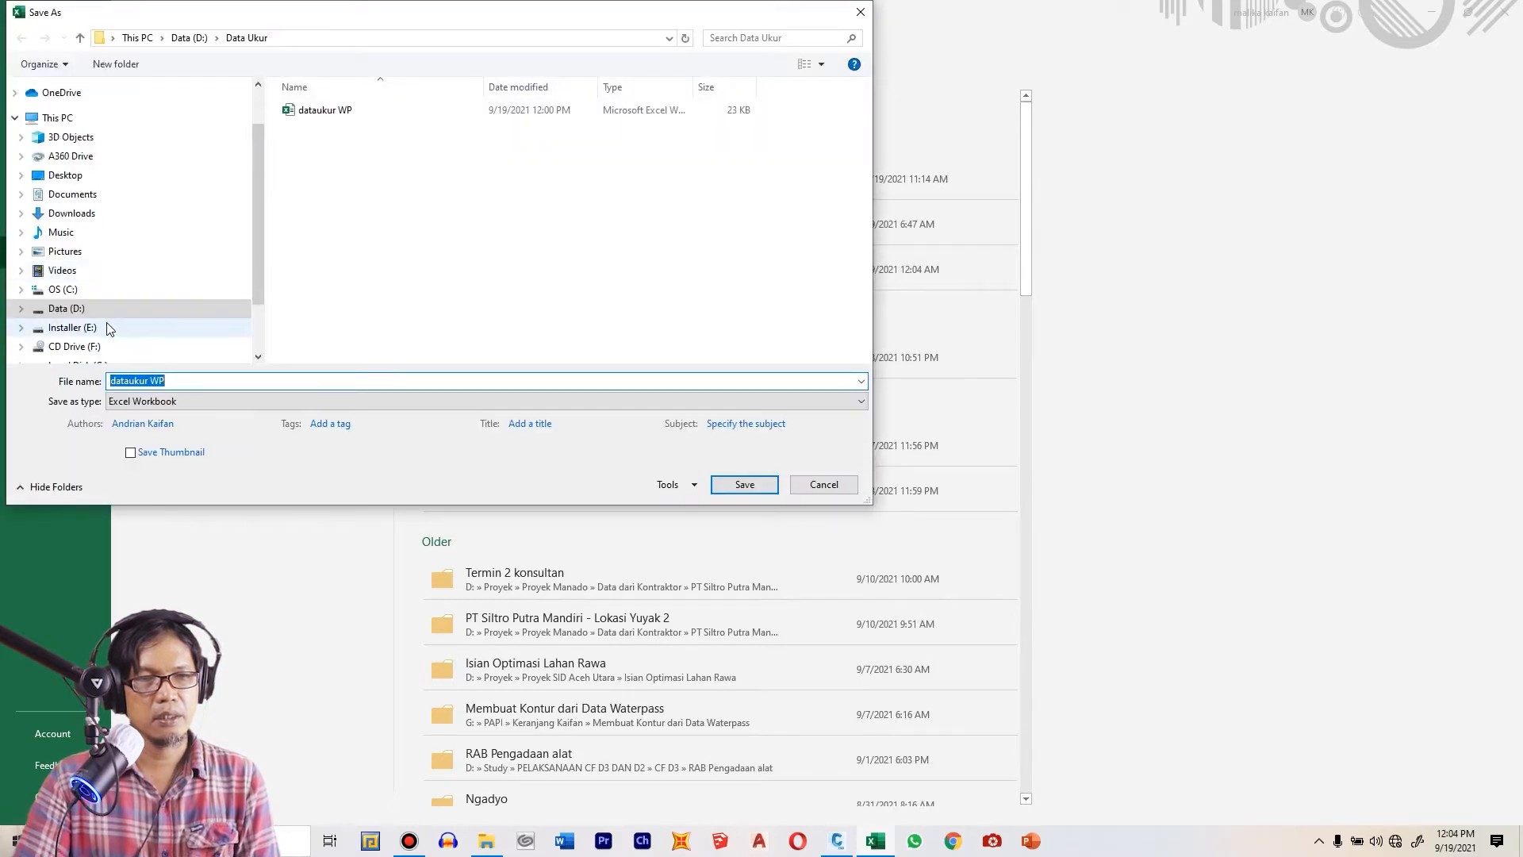
scroll(100, 318, "down", 2)
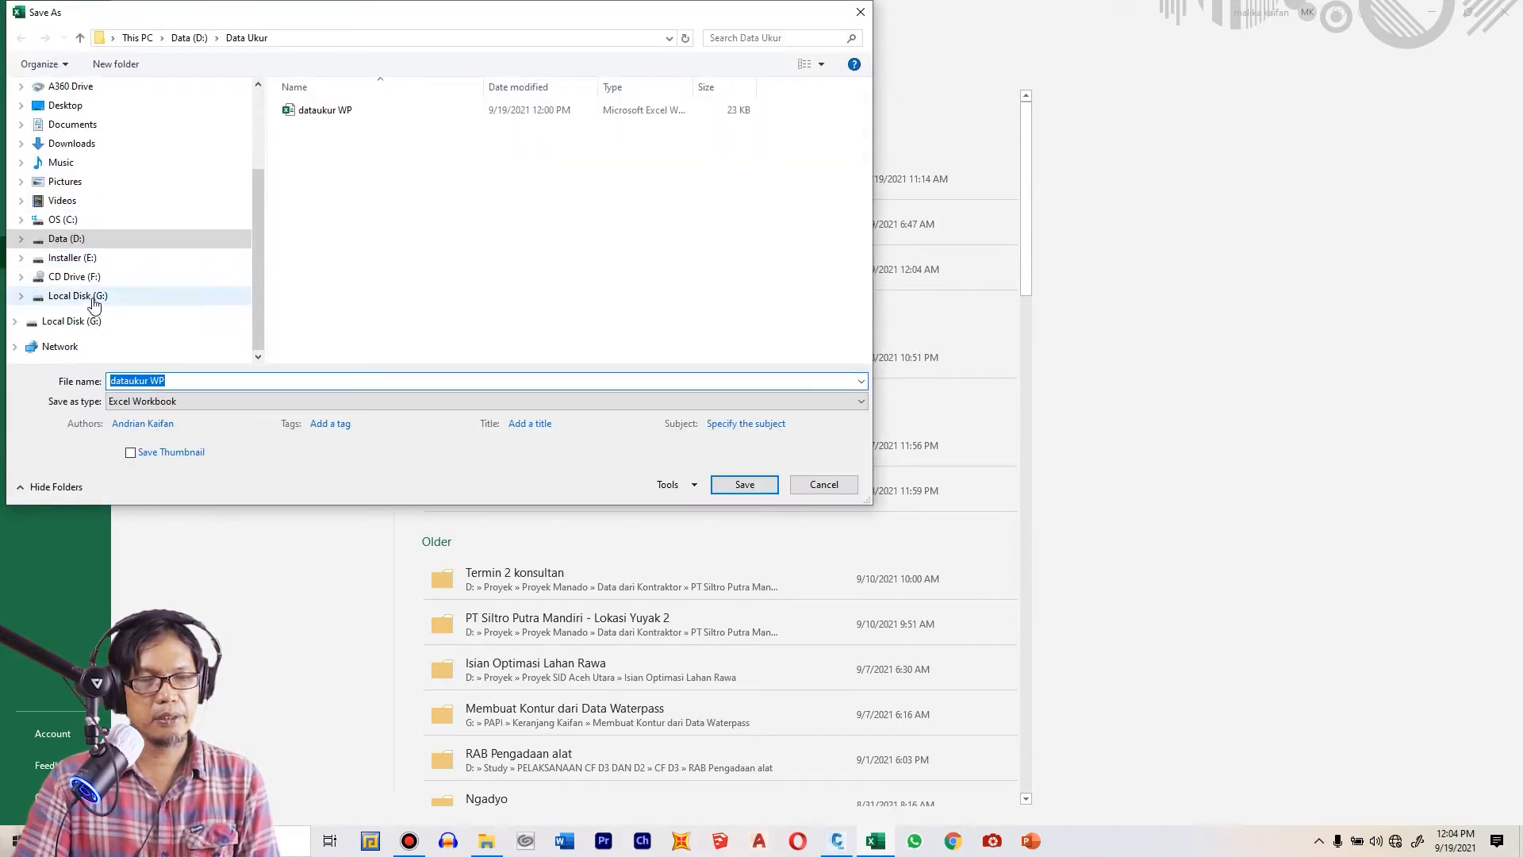
left_click(93, 298)
scroll(385, 310, "down", 2)
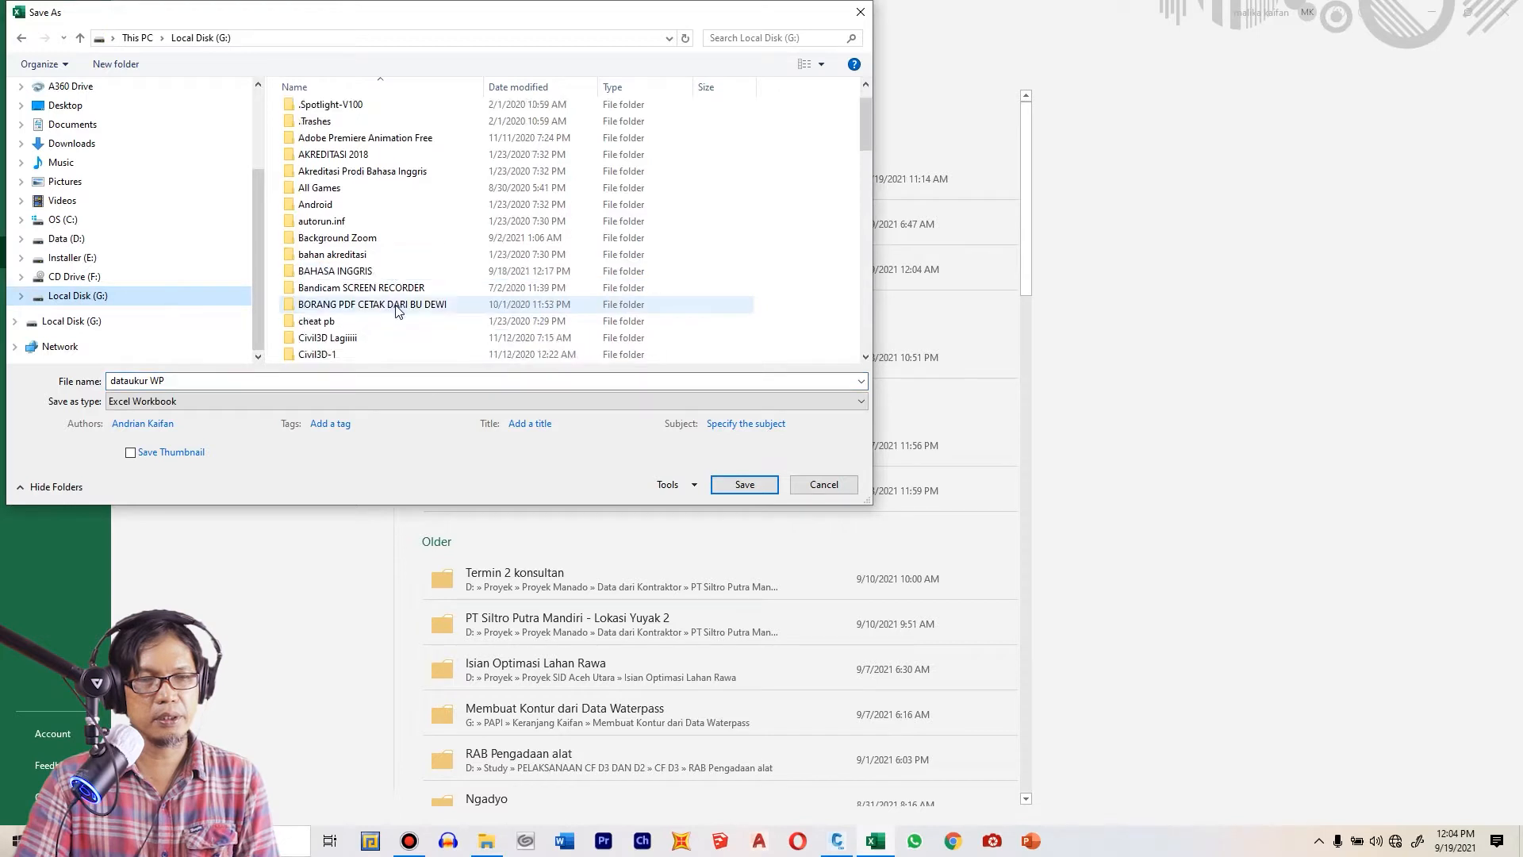
scroll(373, 311, "down", 10)
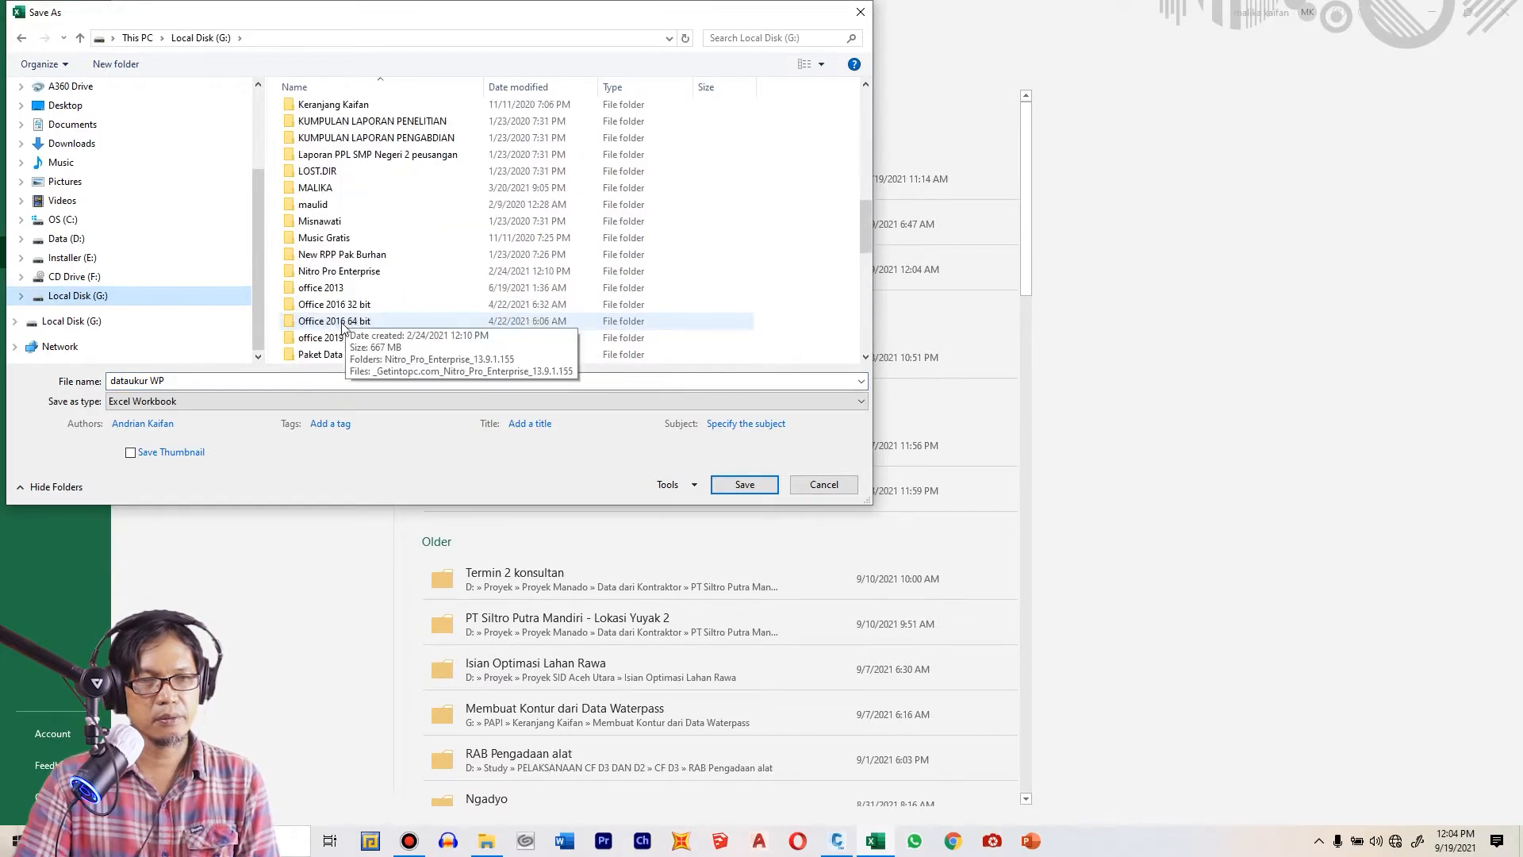
double_click(308, 270)
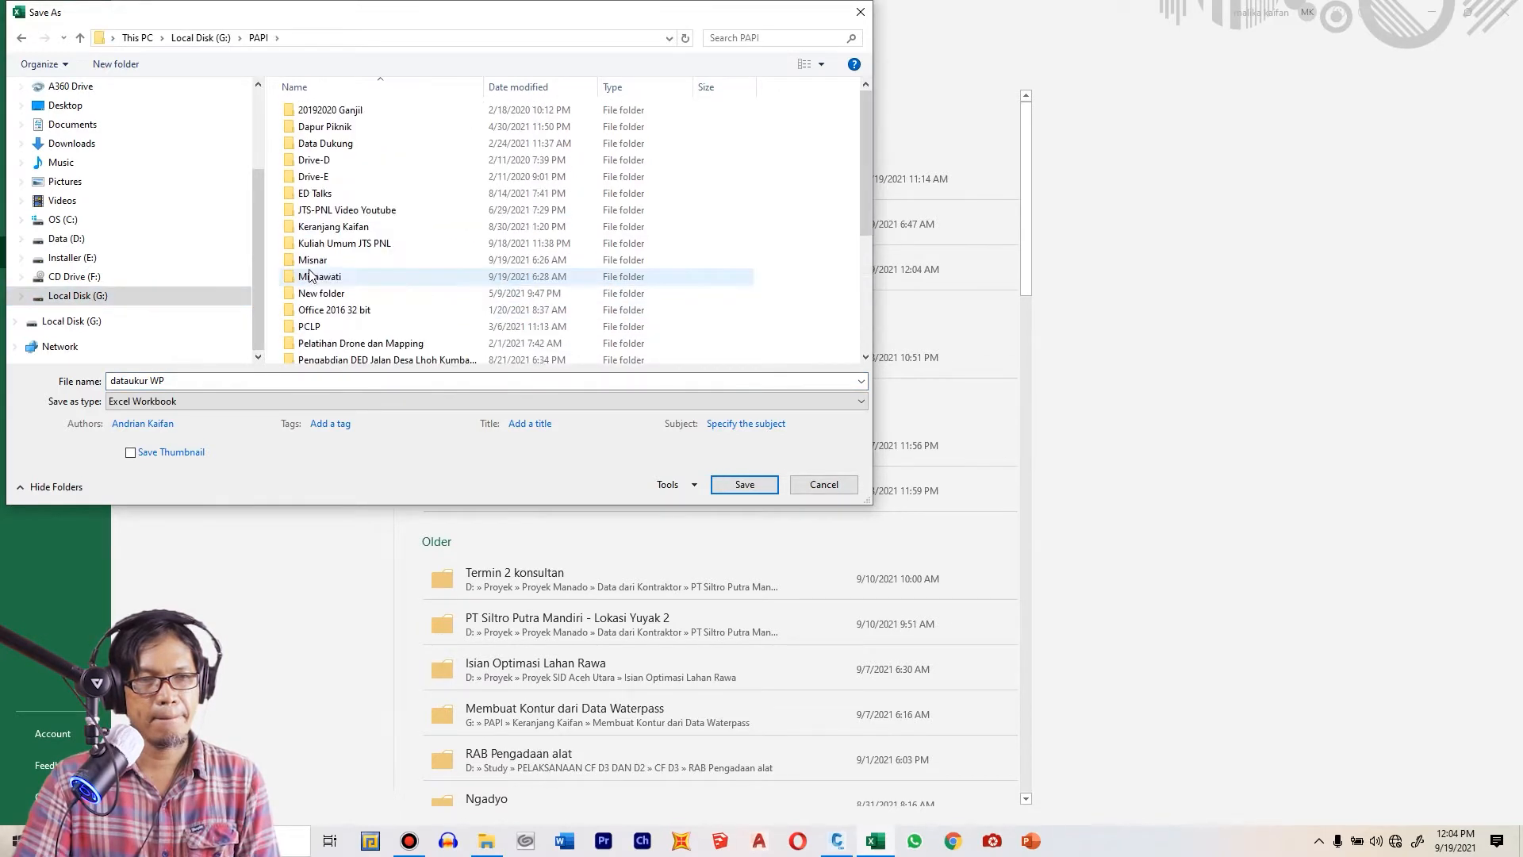
double_click(351, 227)
left_click(367, 262)
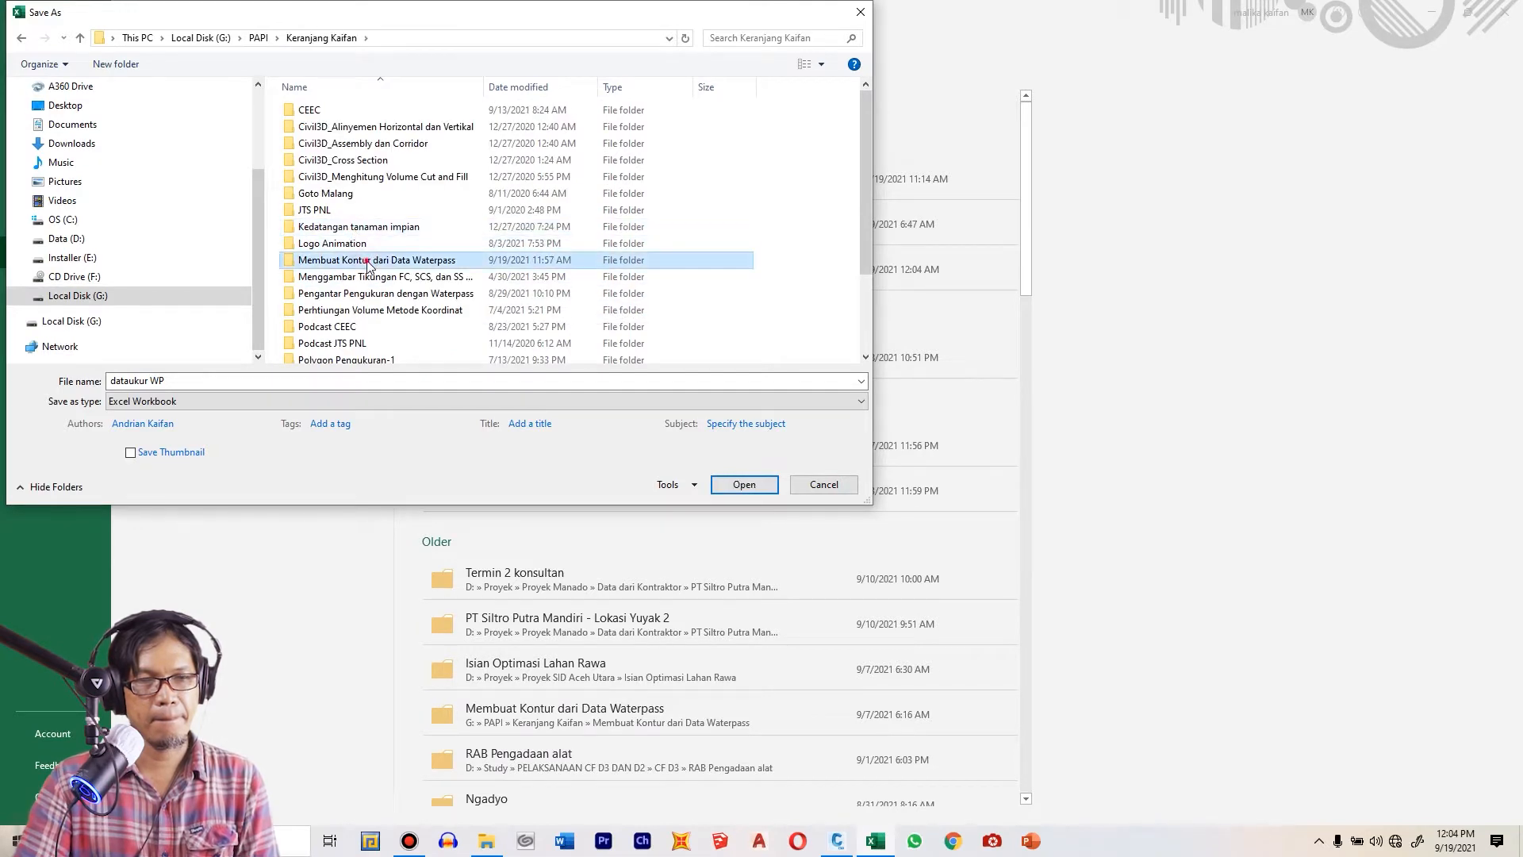
double_click(367, 262)
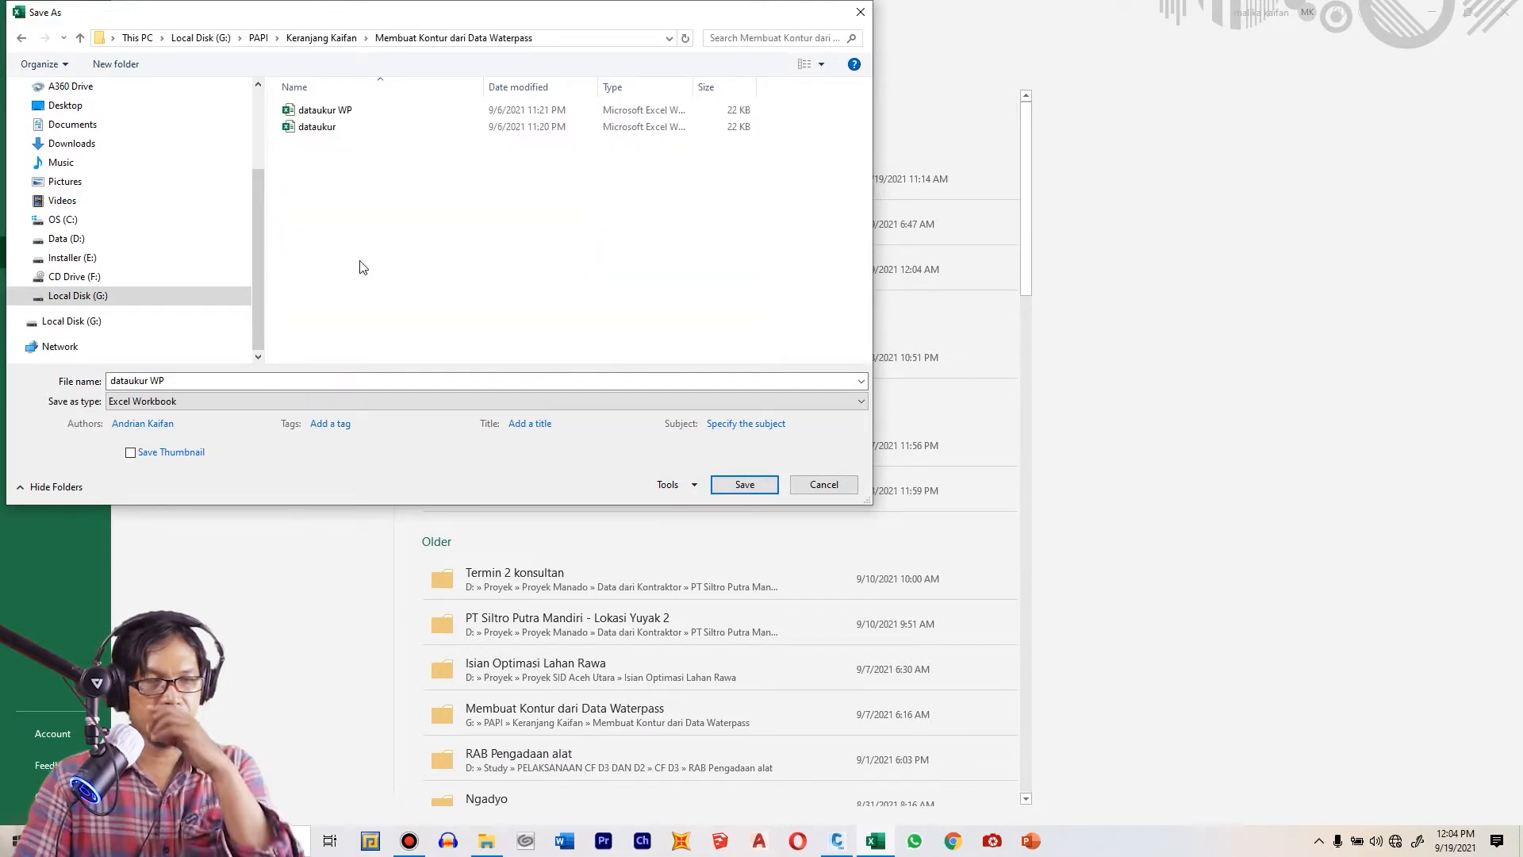
- Save only the active sheet as a CSV (Comma delimited) file named Data Ukur WP
left_click(234, 382)
type("D")
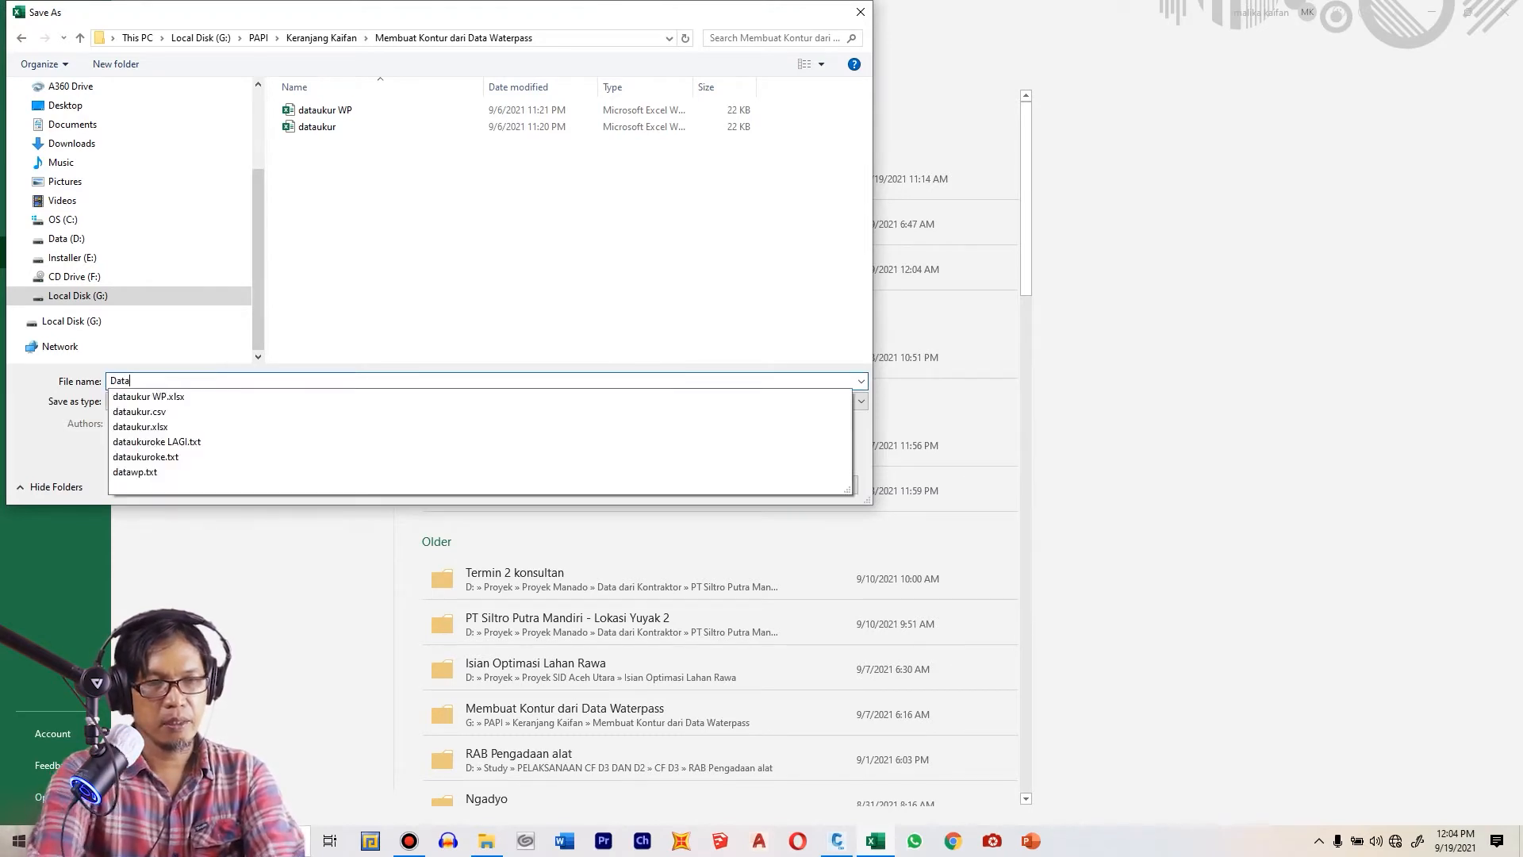
type("ata")
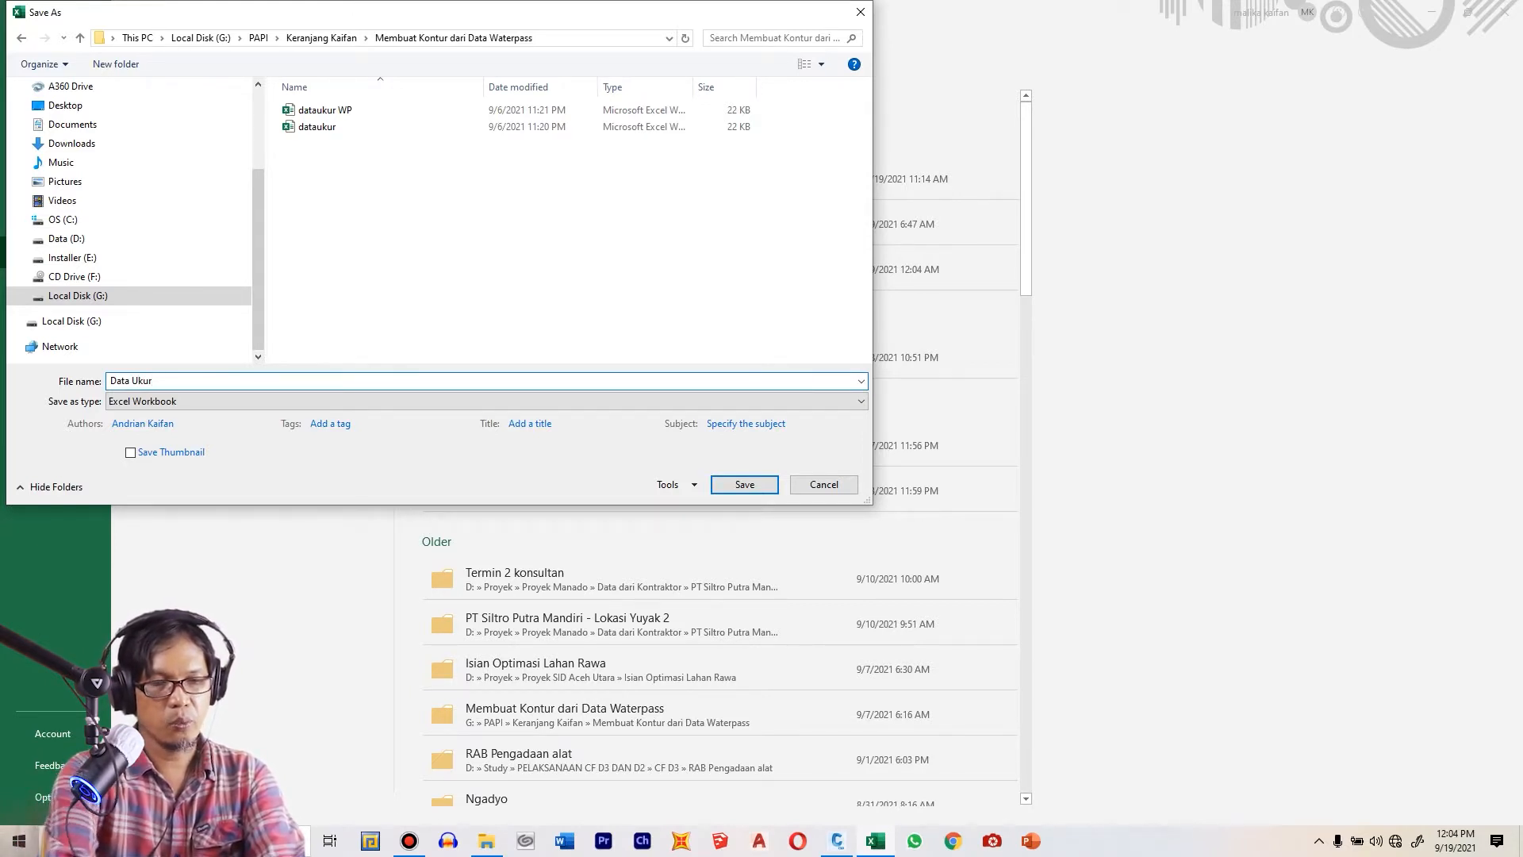
type("WP")
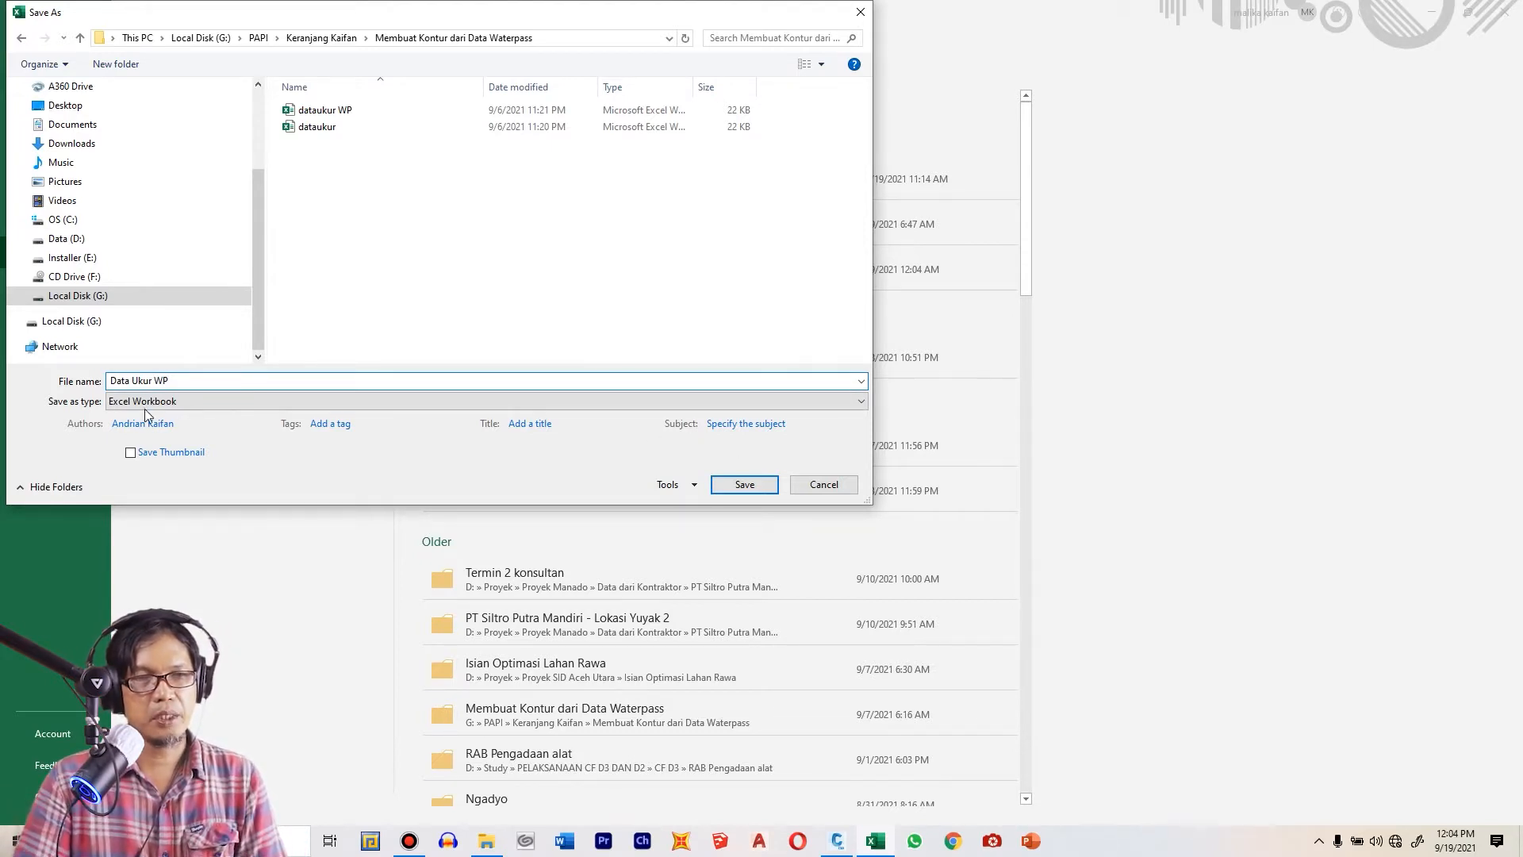
left_click(190, 402)
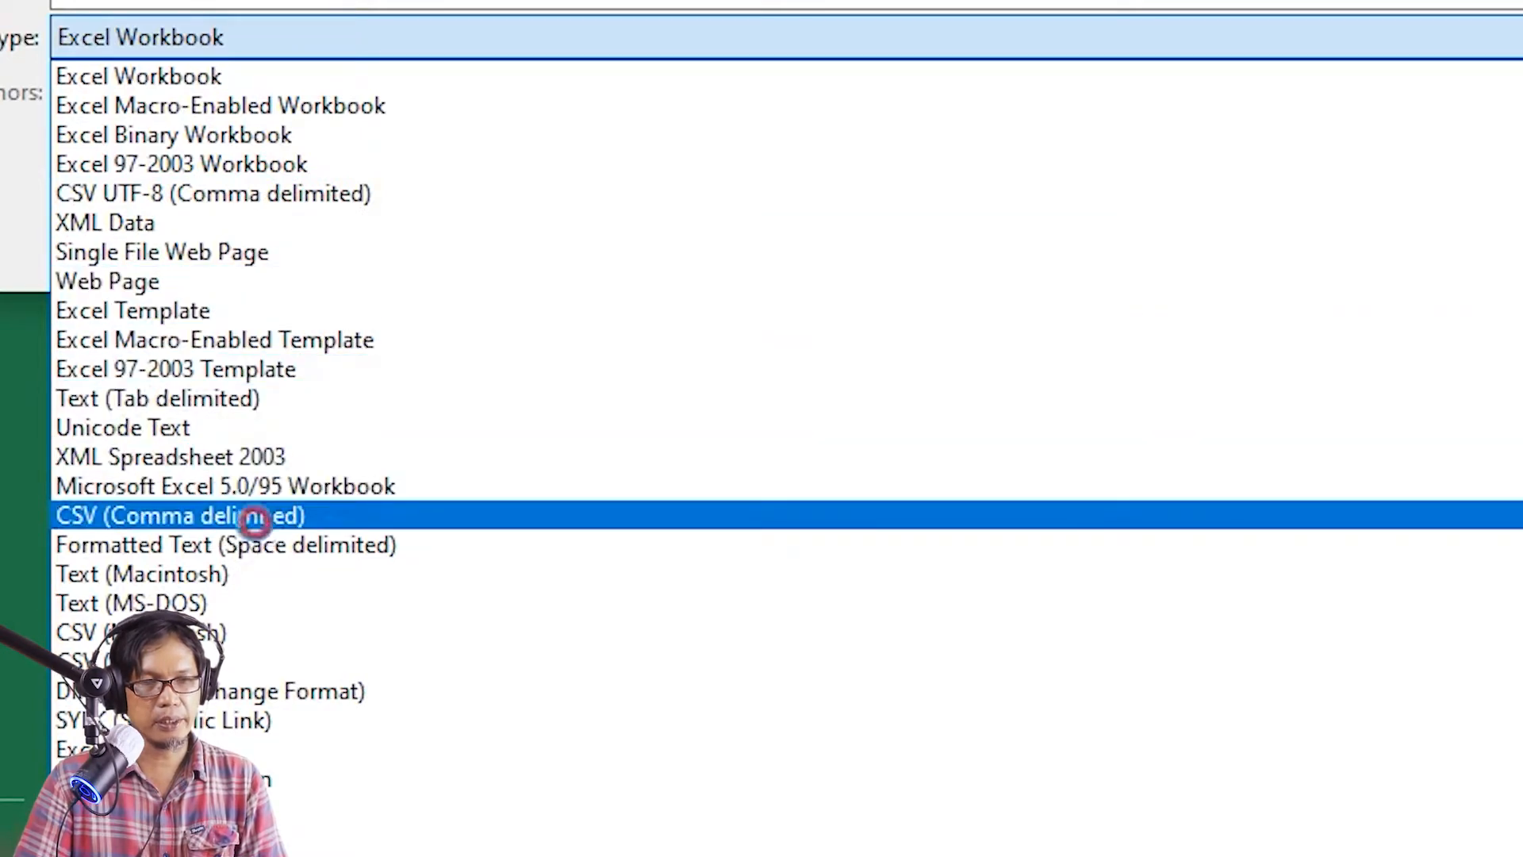
left_click(256, 524)
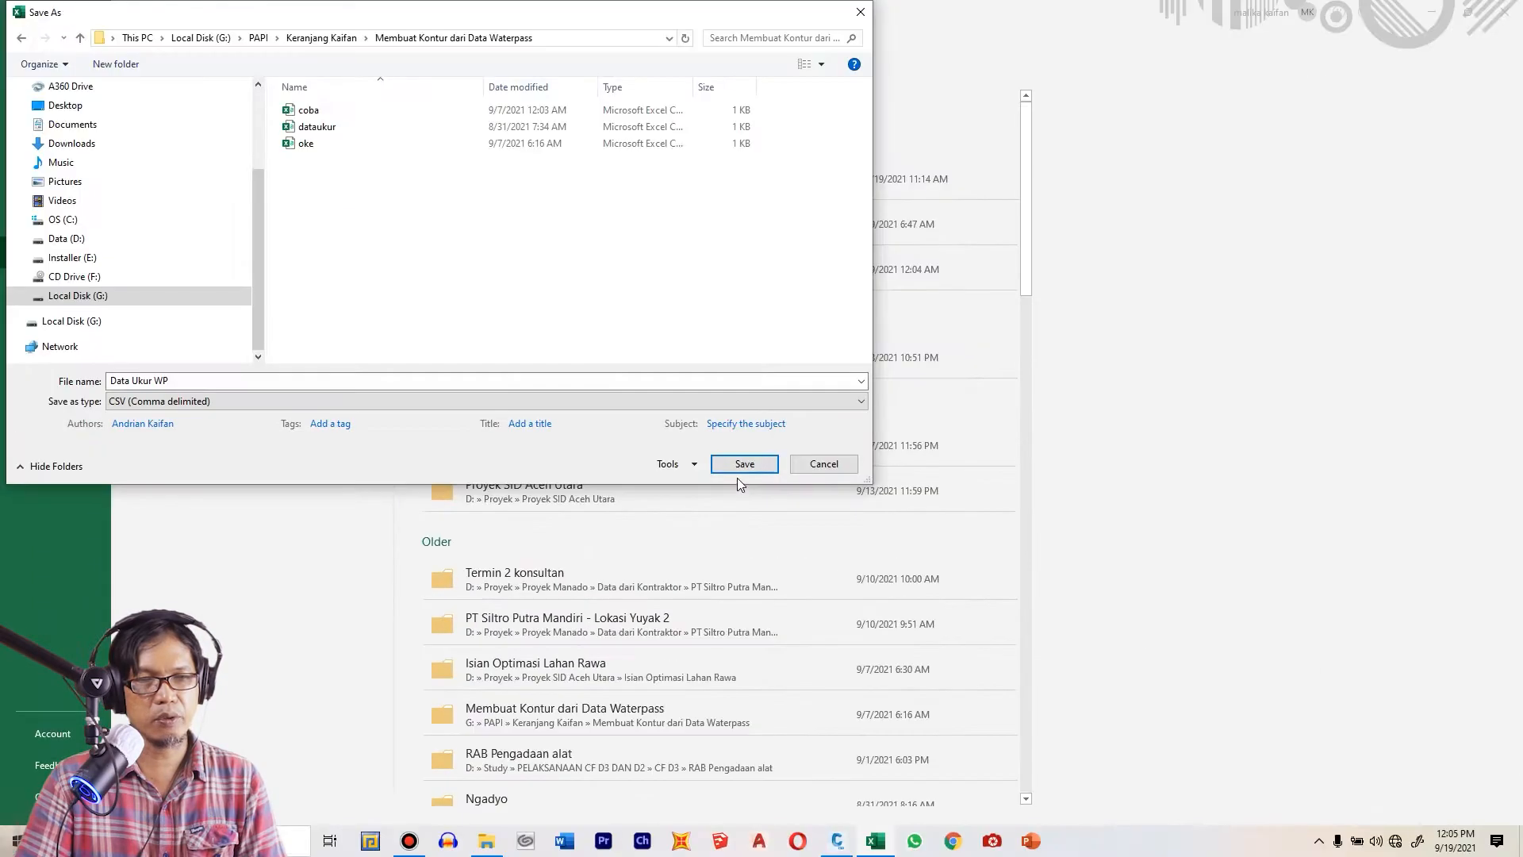
left_click(745, 463)
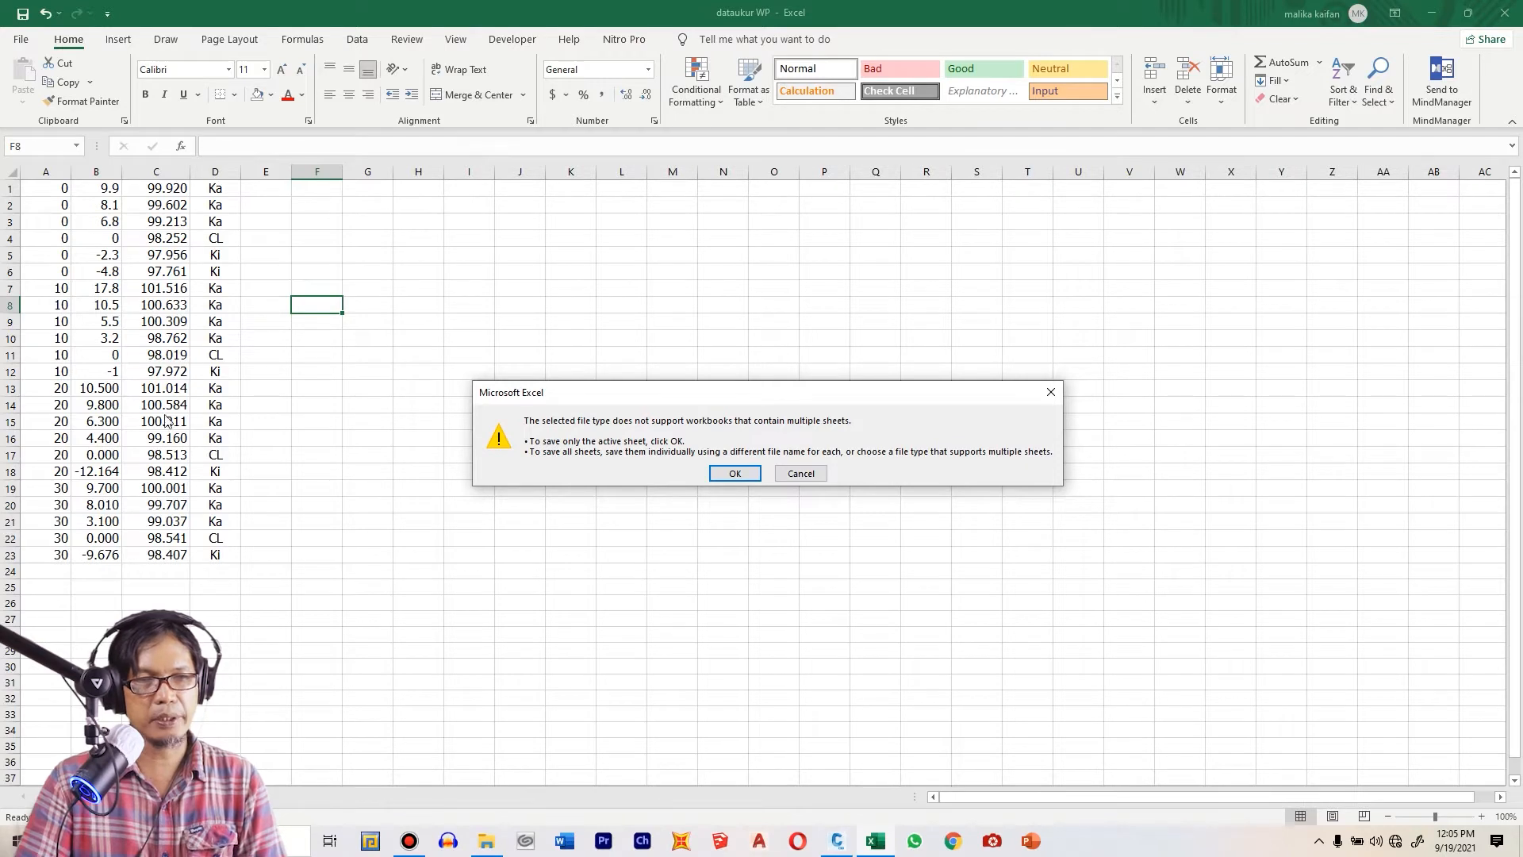
left_click(736, 474)
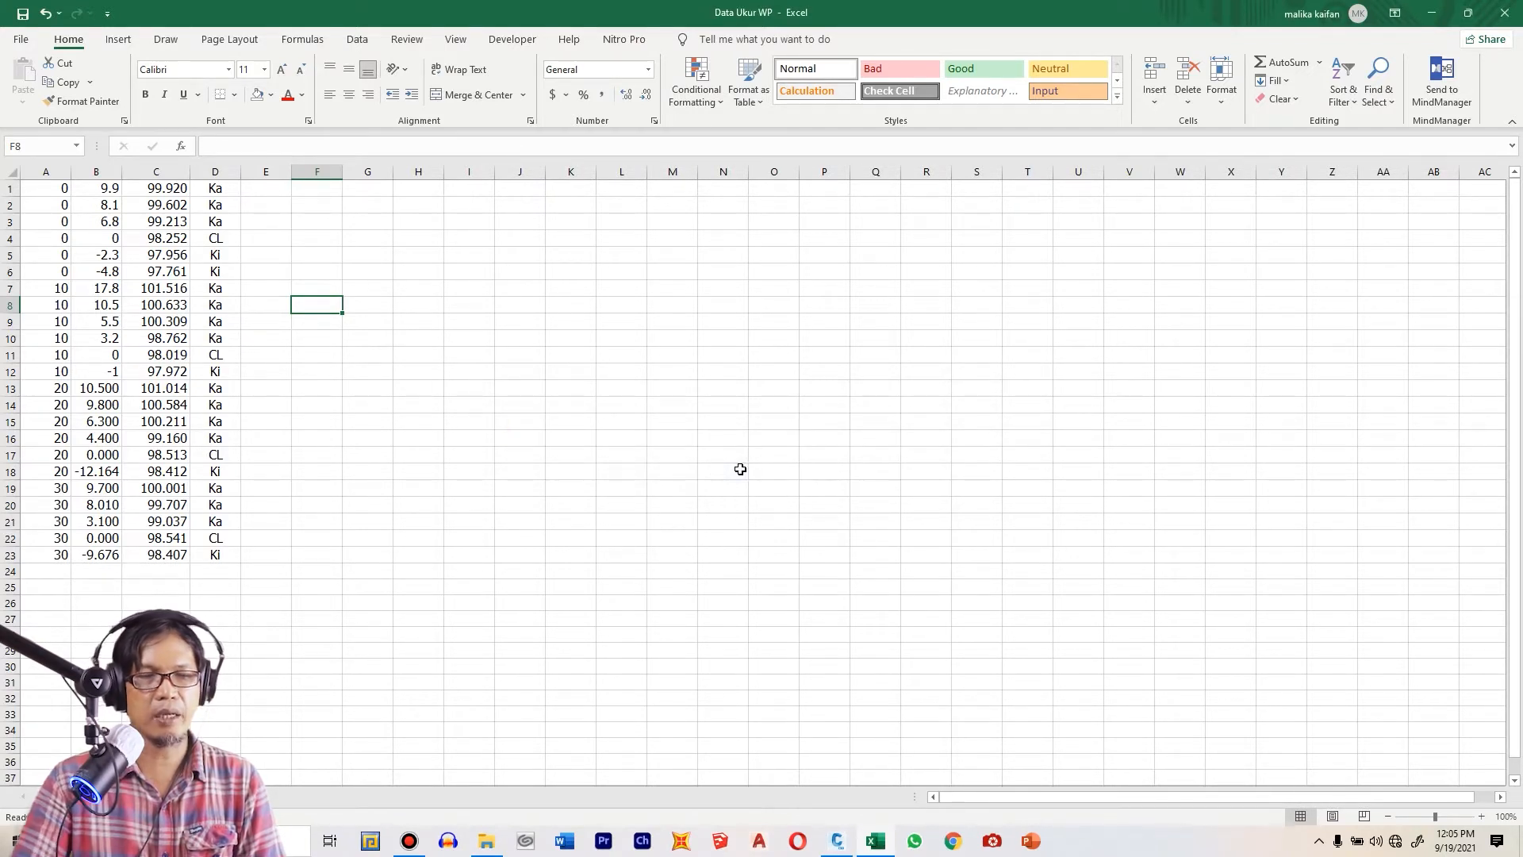
- Switch to File Explorer and locate the Data Ukur WP CSV file in the Membuat Kontur dari Data Waterpass folder
left_click(489, 847)
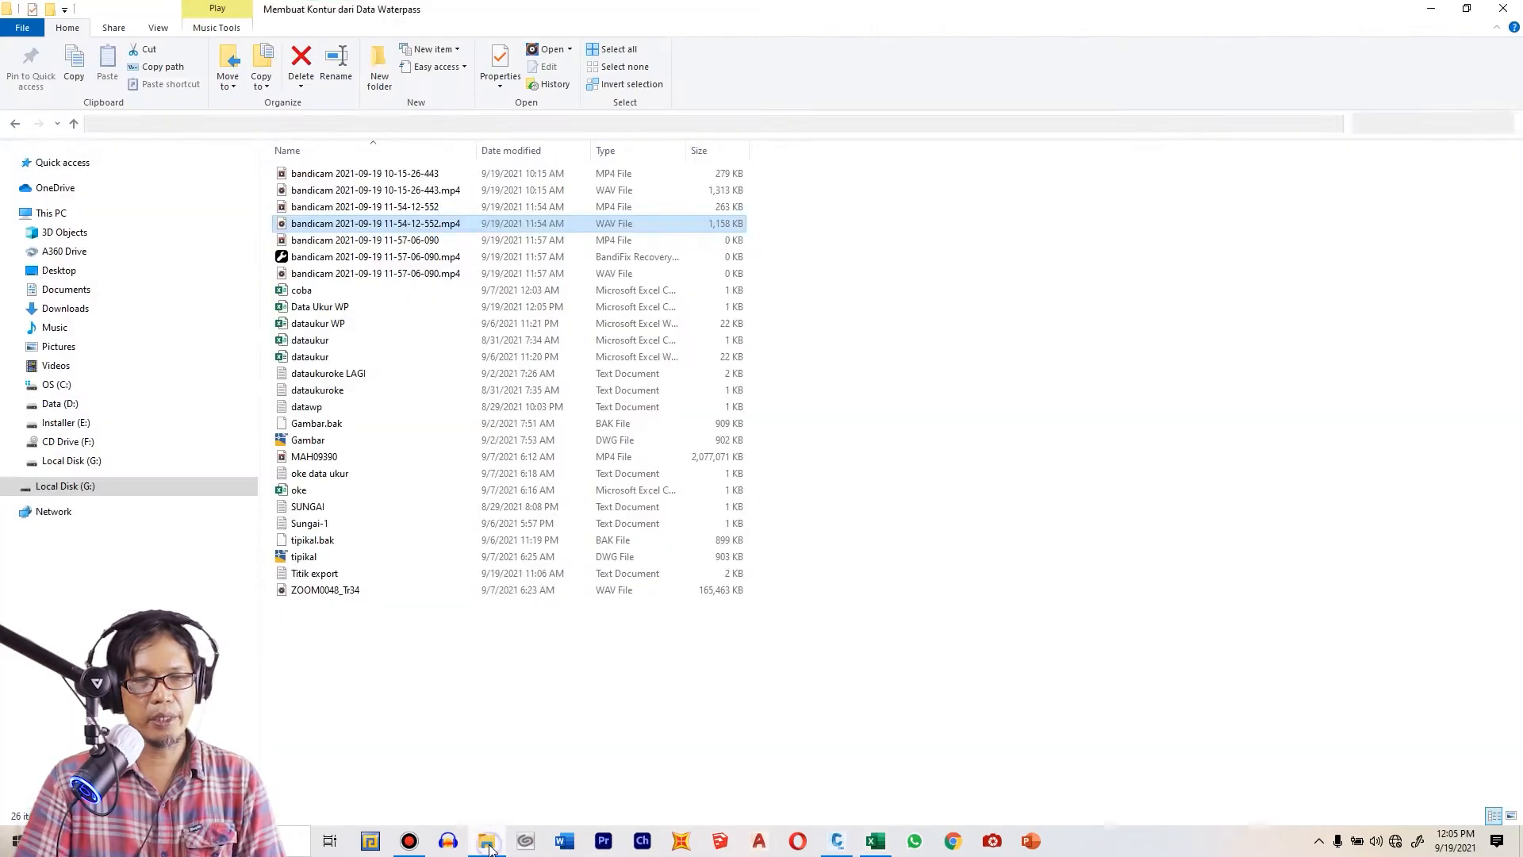
right_click(489, 847)
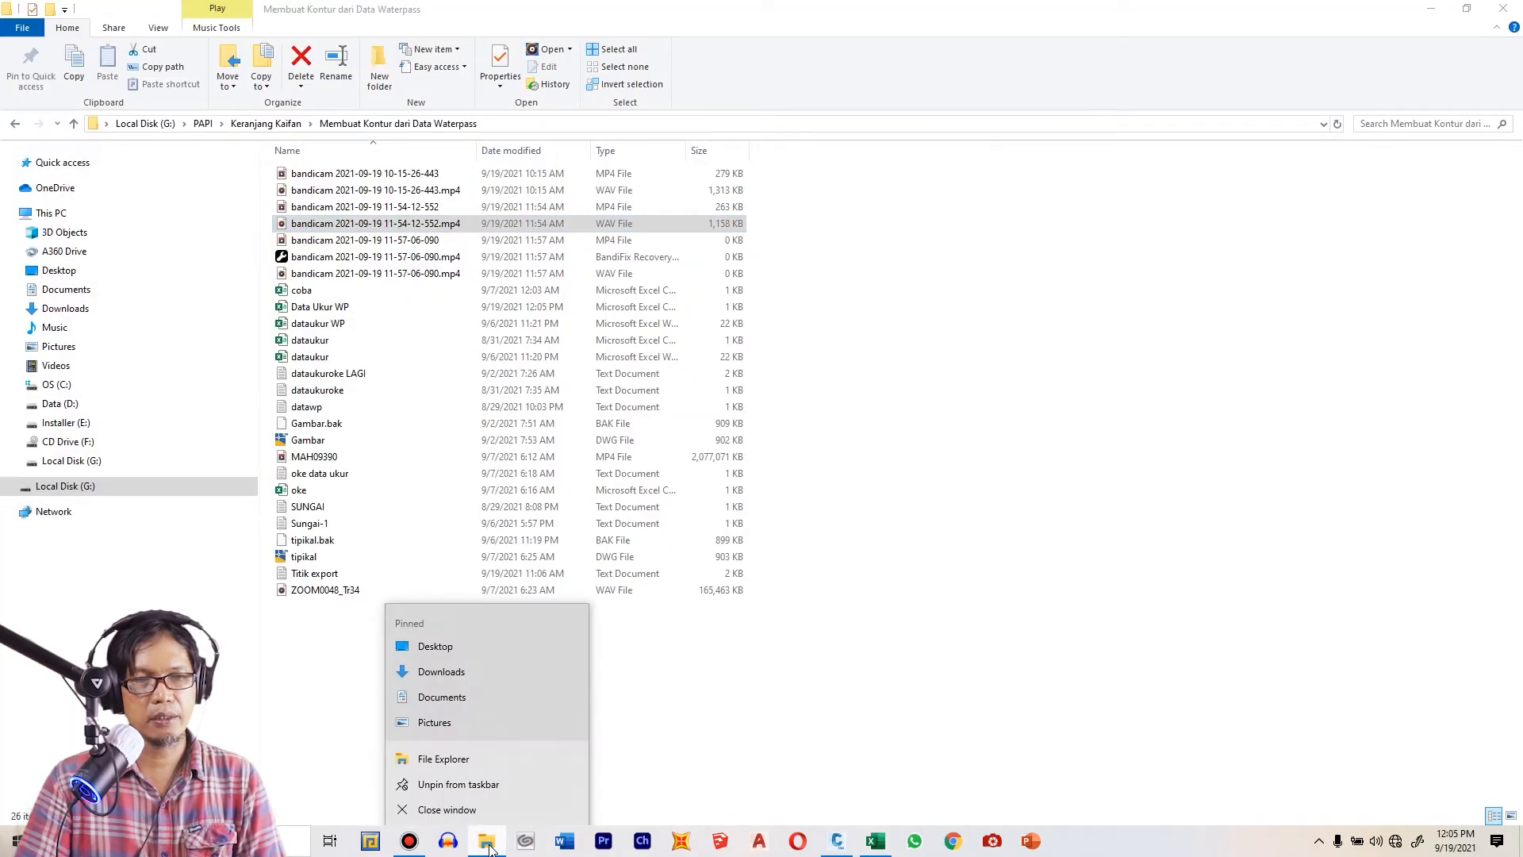
left_click(297, 710)
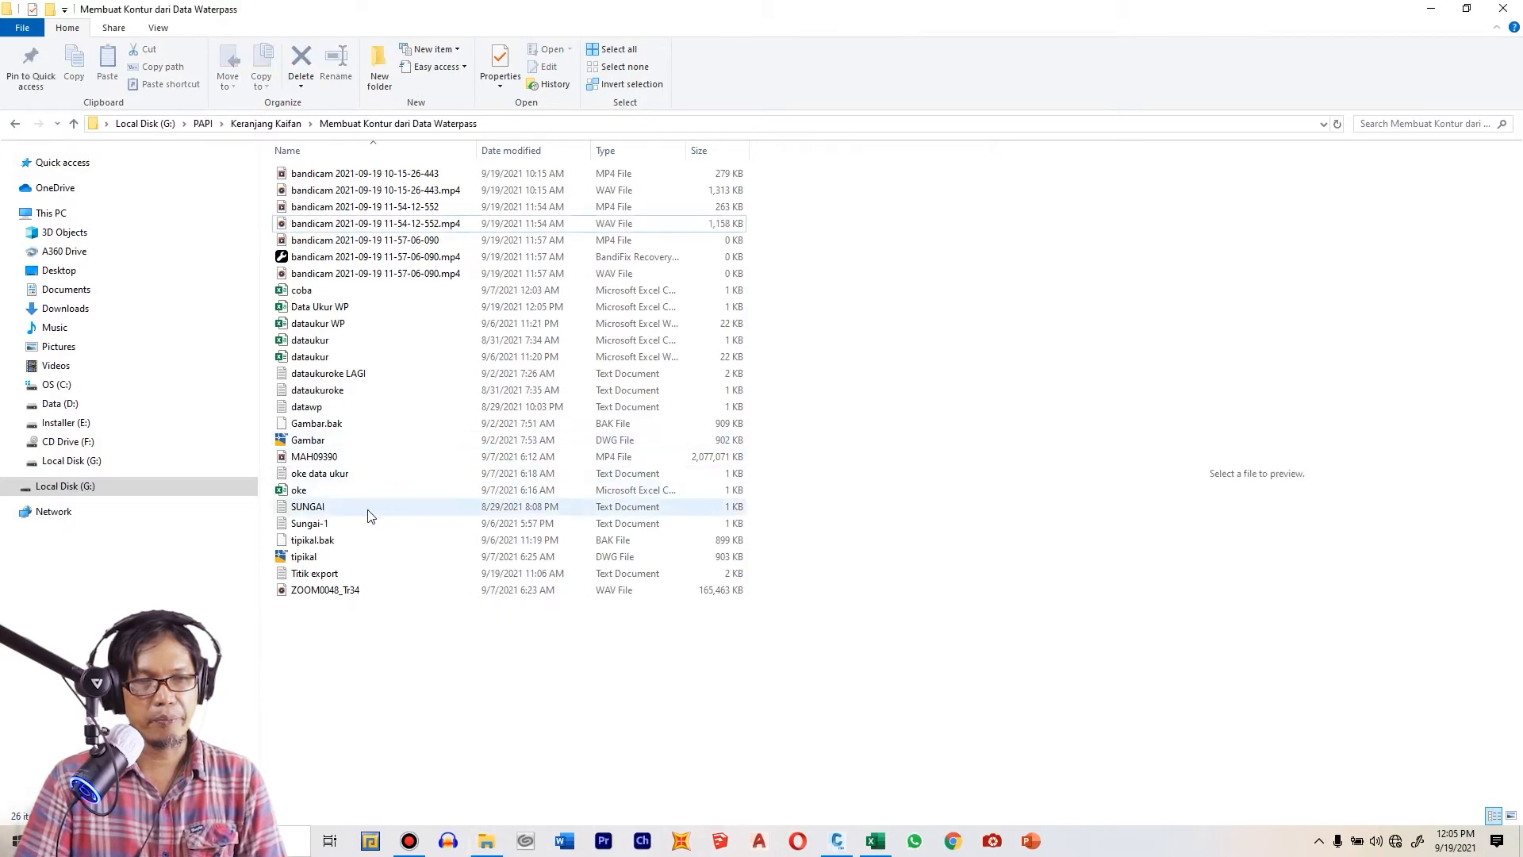
left_click(324, 309)
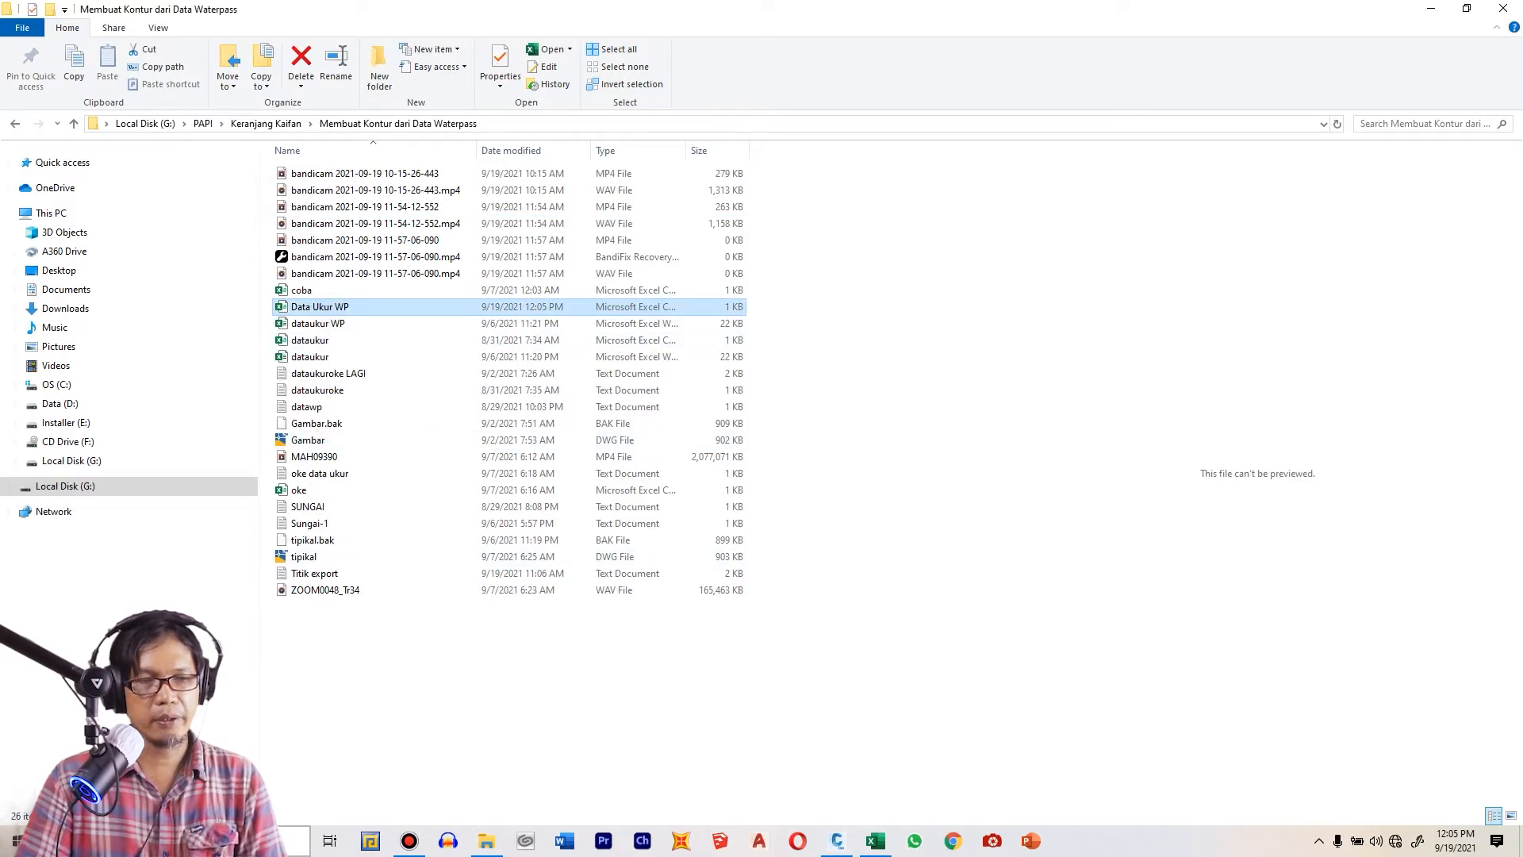
- Search Windows for "note" and open Notepad with a blank document
left_click(182, 841)
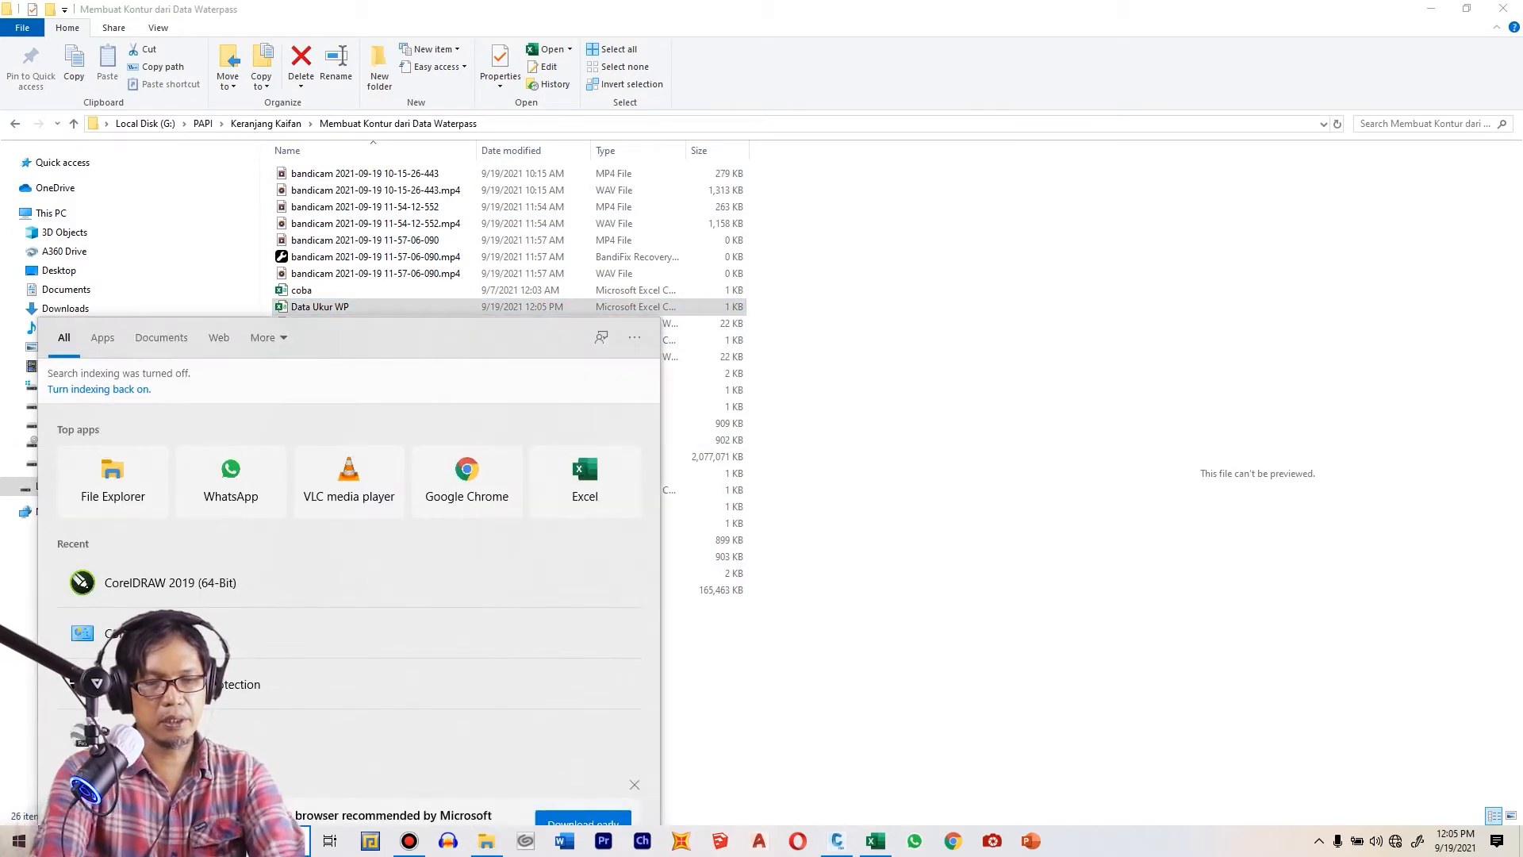
type("note")
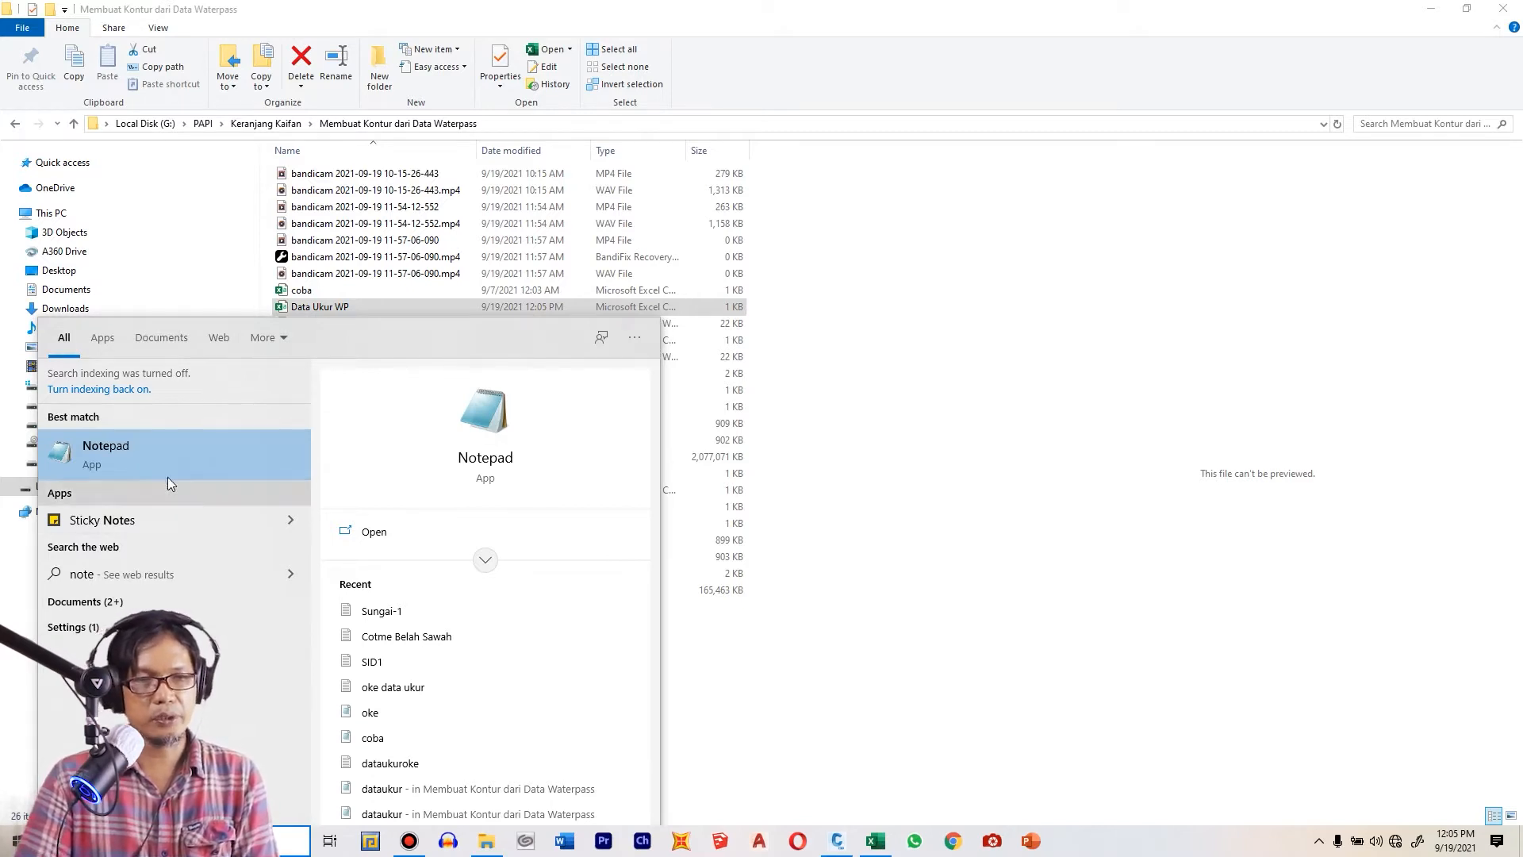
left_click(176, 450)
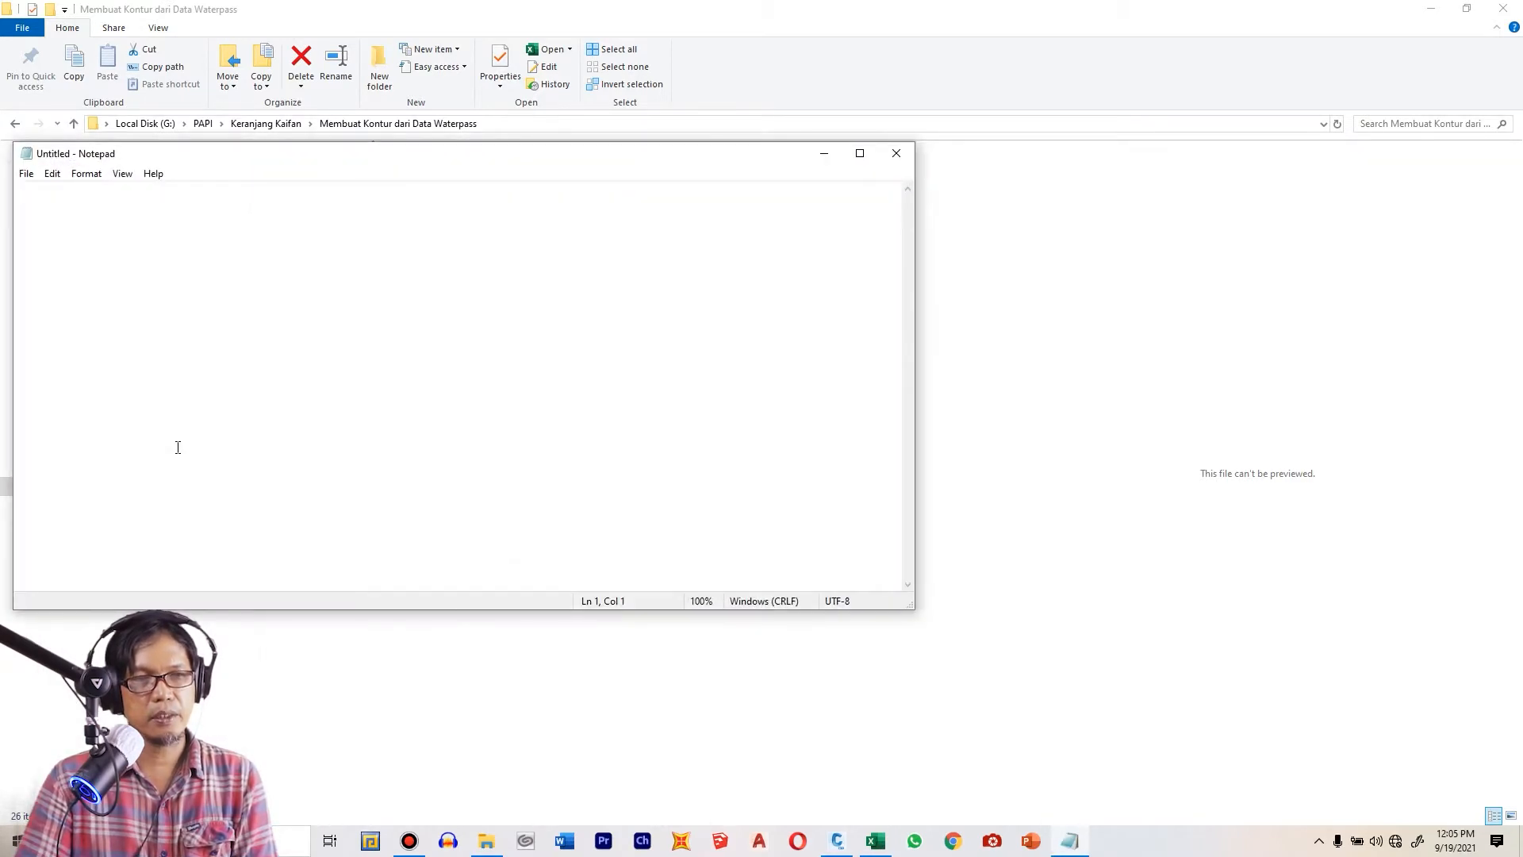
- Start opening a file in Notepad and browse to the Membuat Kontur dari Data Waterpass folder, inside PAPI on Local Disk (G:)
left_click(26, 175)
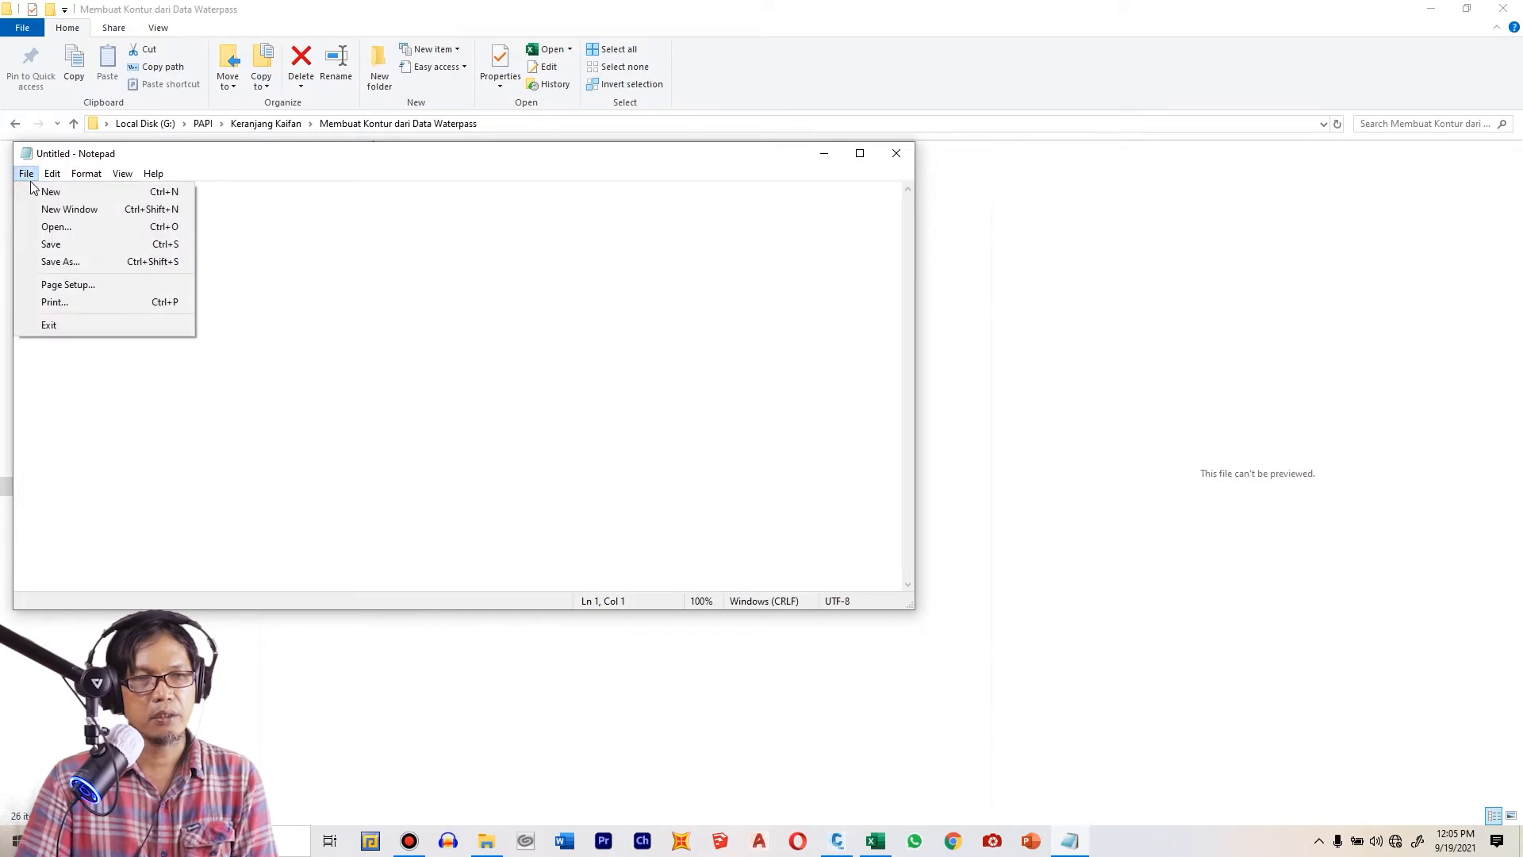
left_click(53, 228)
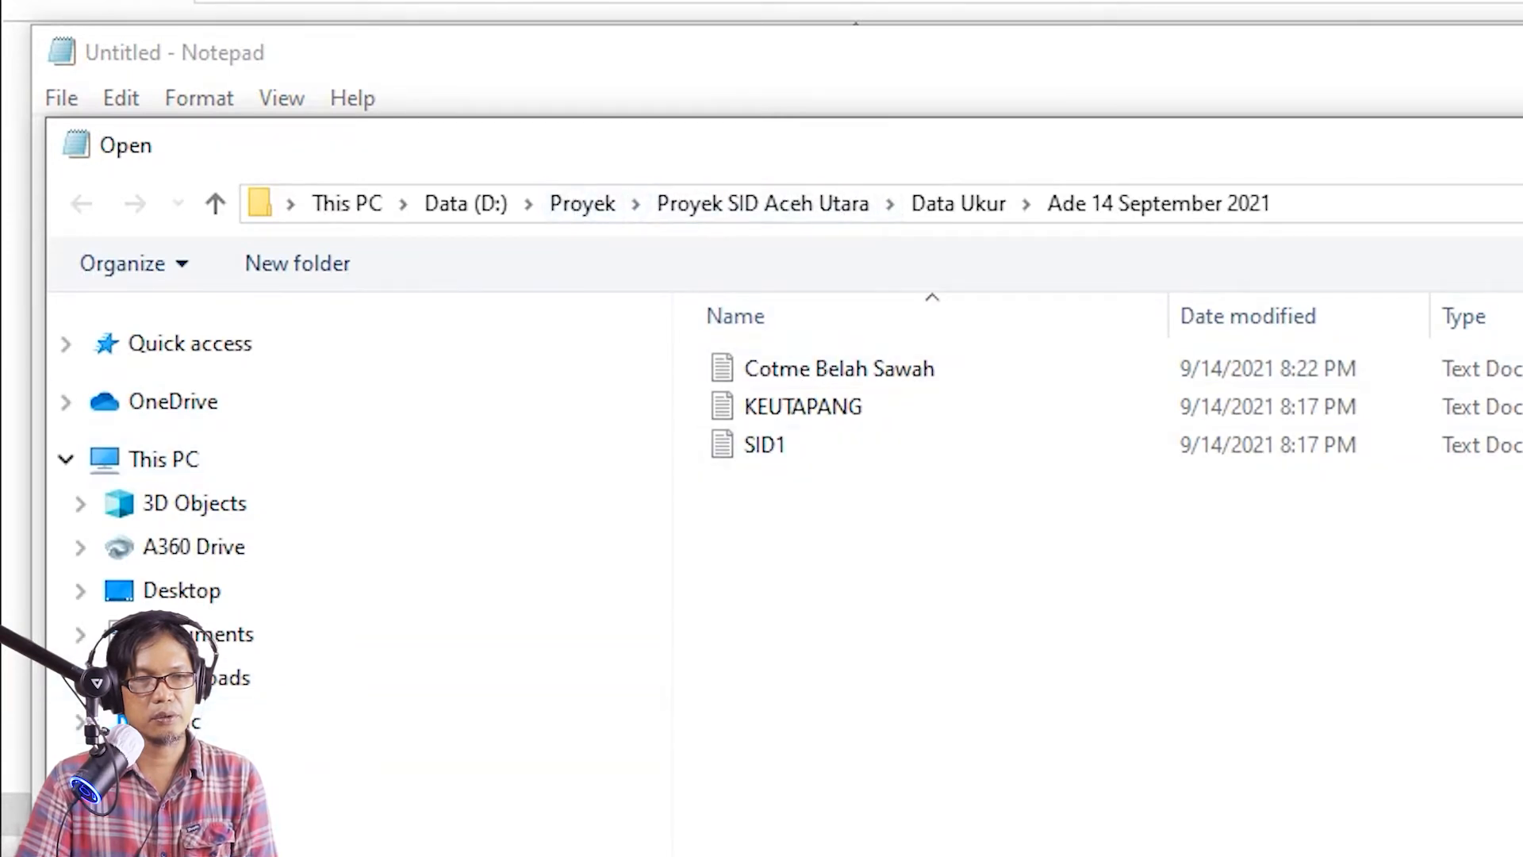
left_click(191, 853)
scroll(932, 595, "down", 3)
scroll(932, 595, "down", 3)
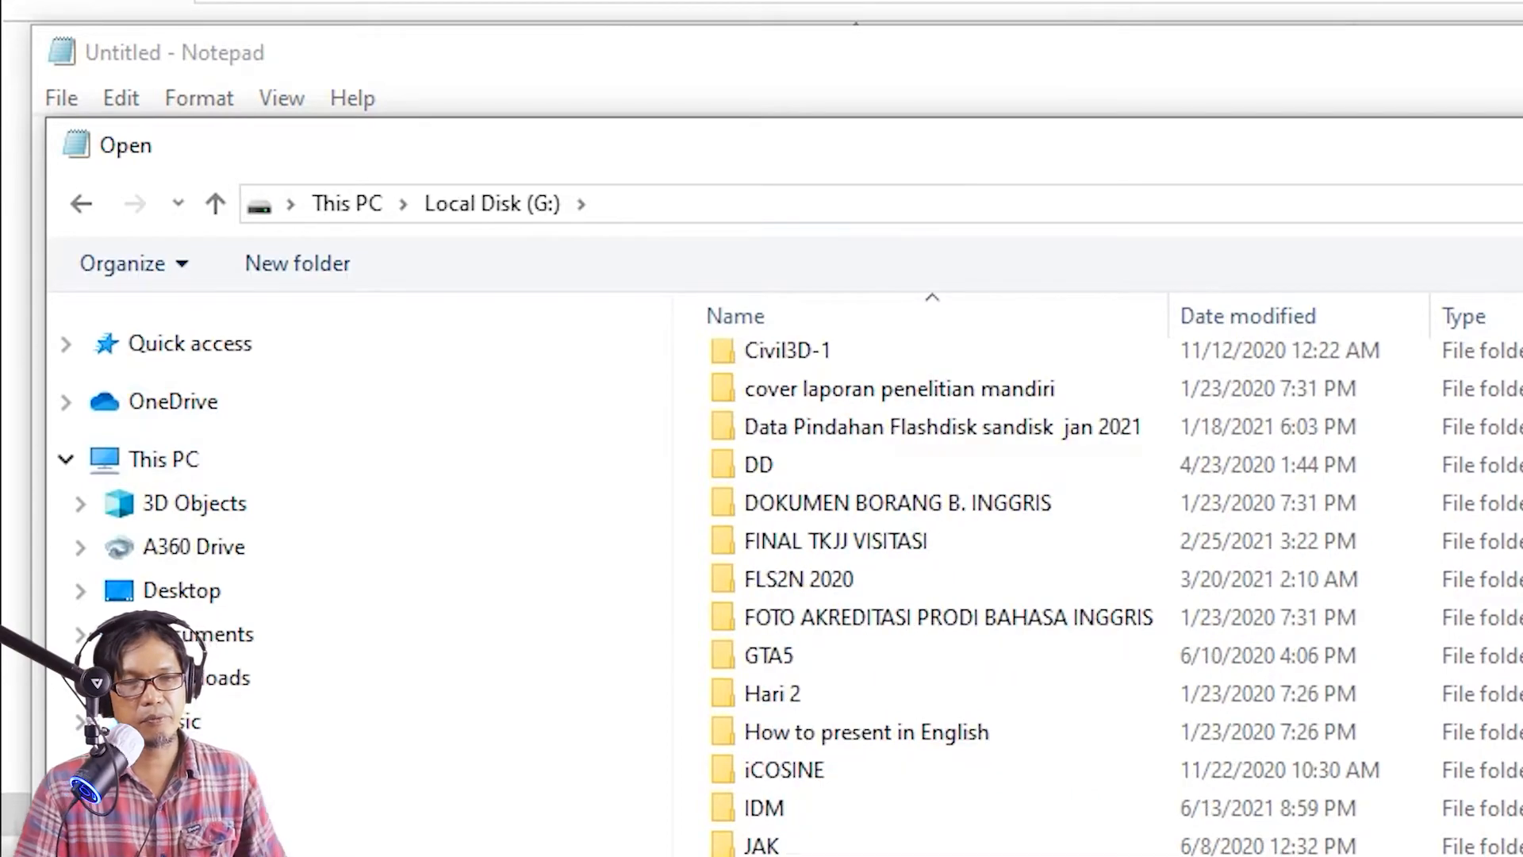
scroll(932, 595, "down", 2)
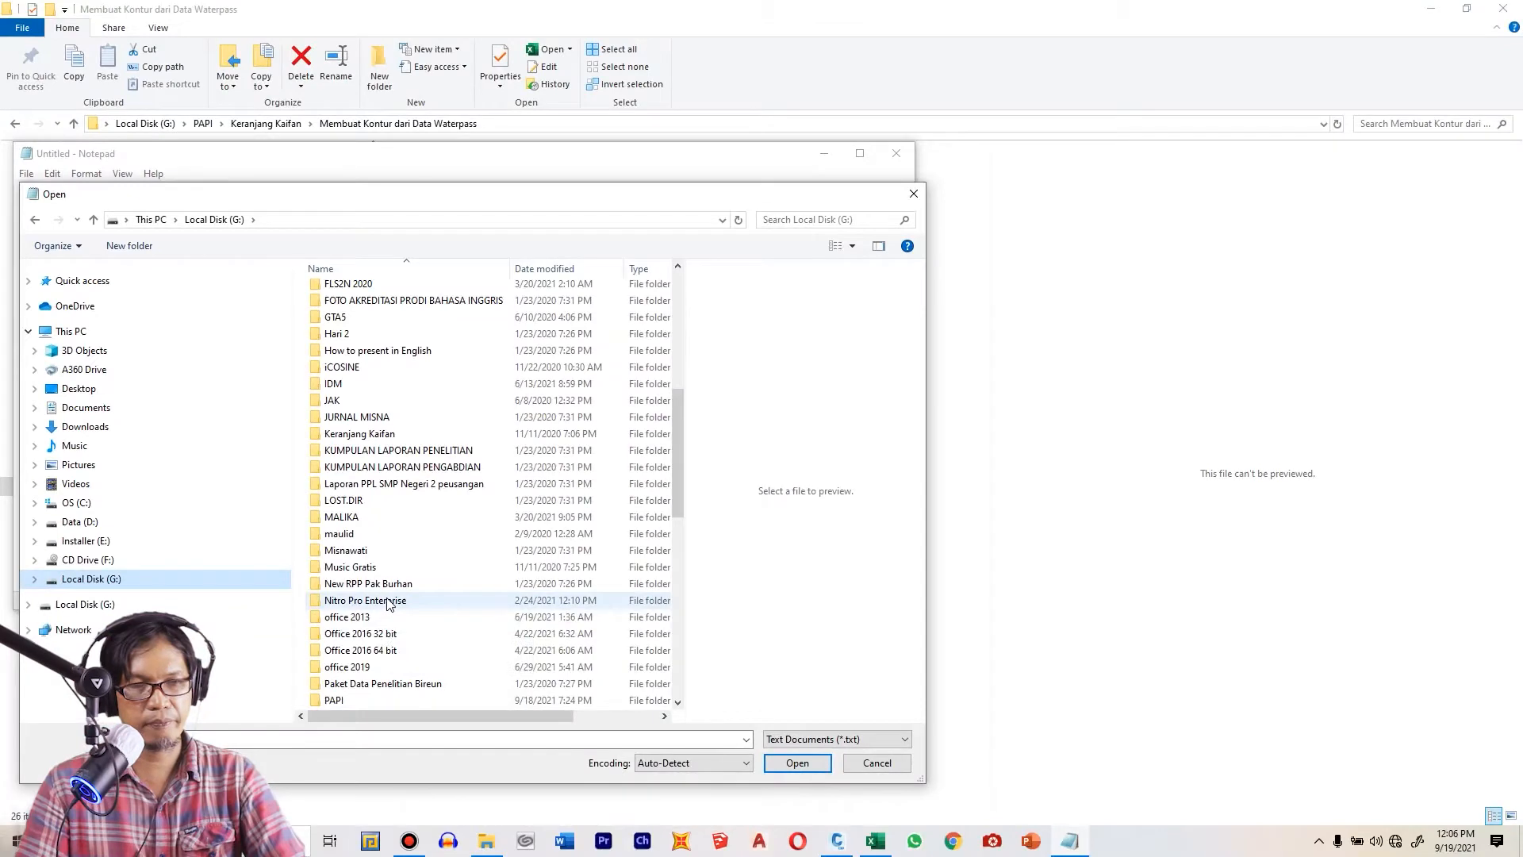
scroll(389, 605, "down", 2)
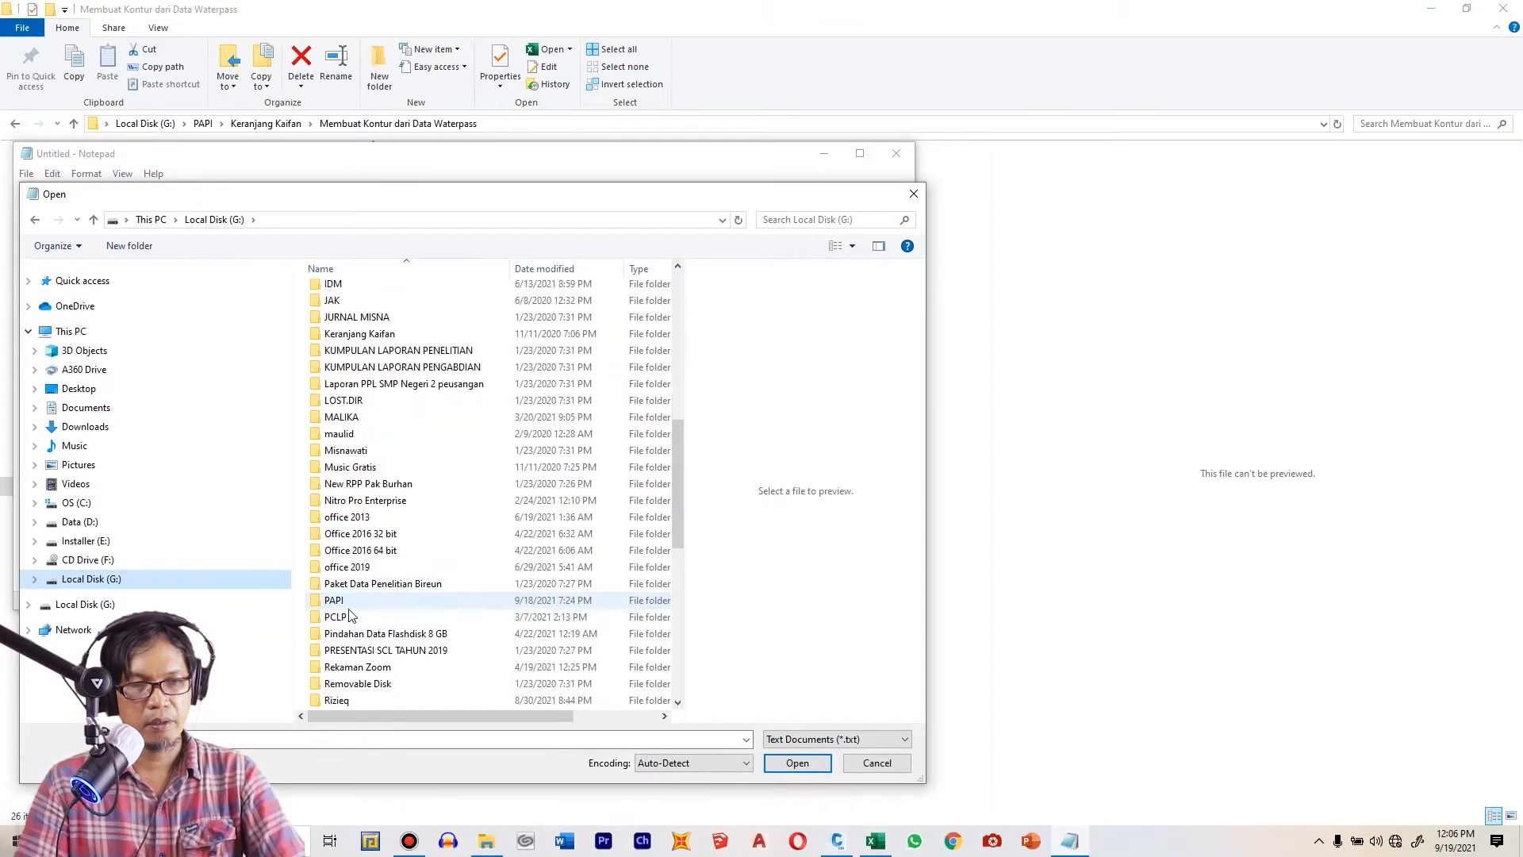
double_click(345, 601)
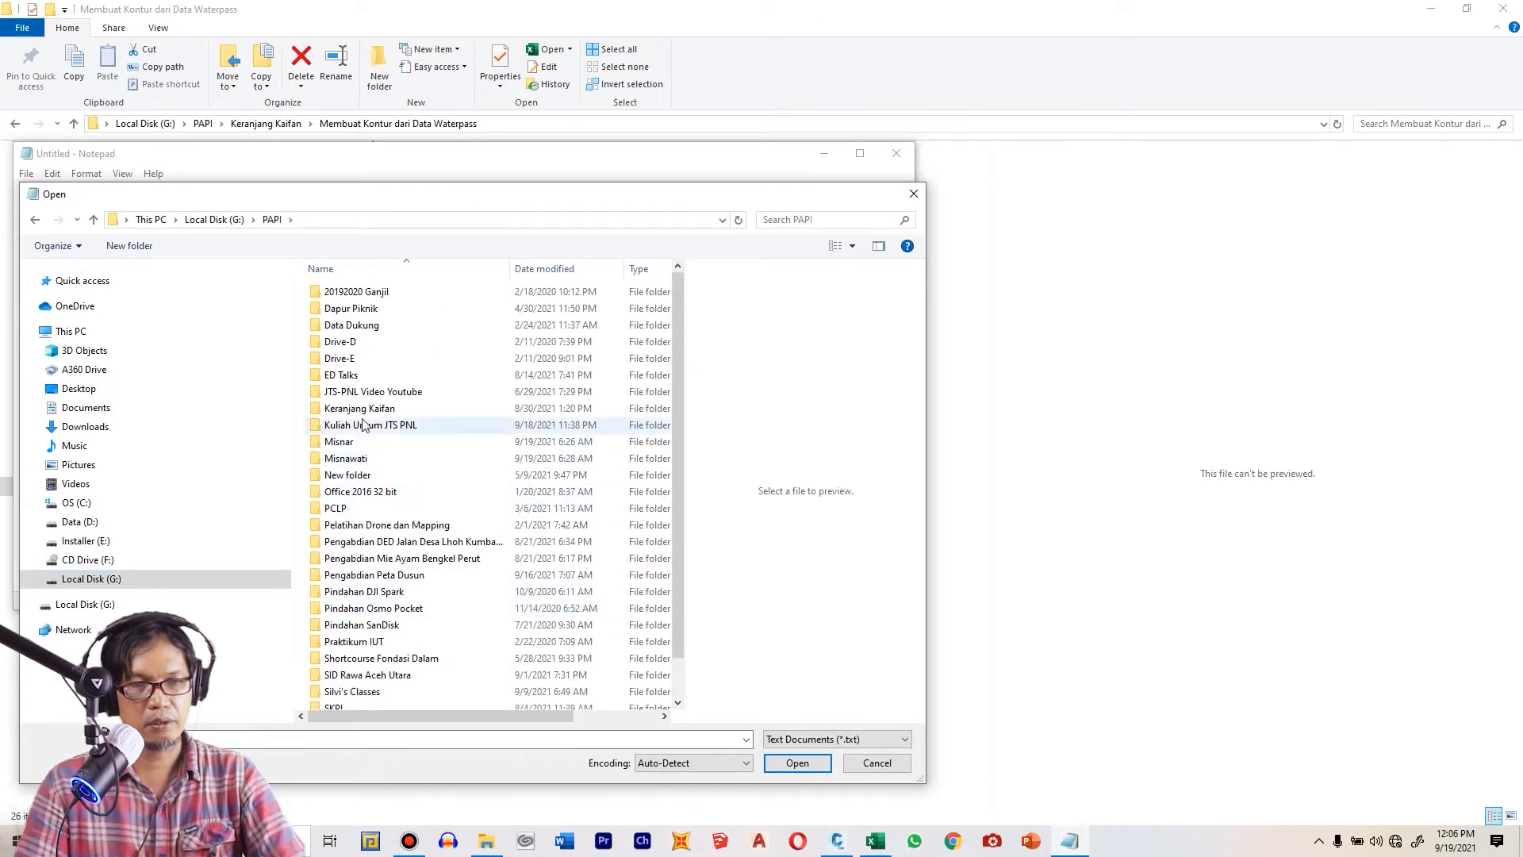
double_click(360, 410)
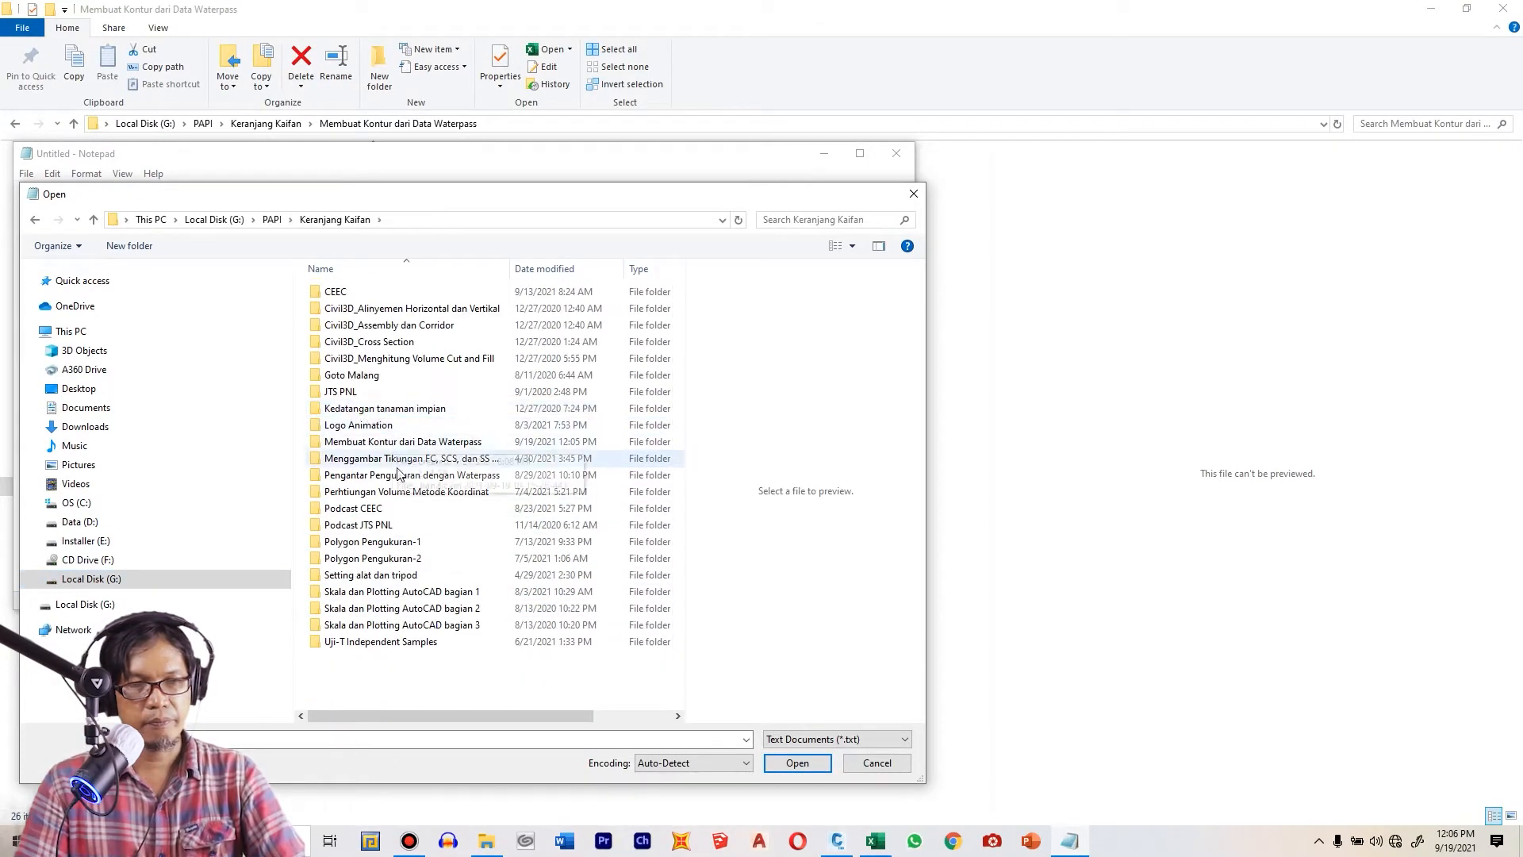
double_click(412, 442)
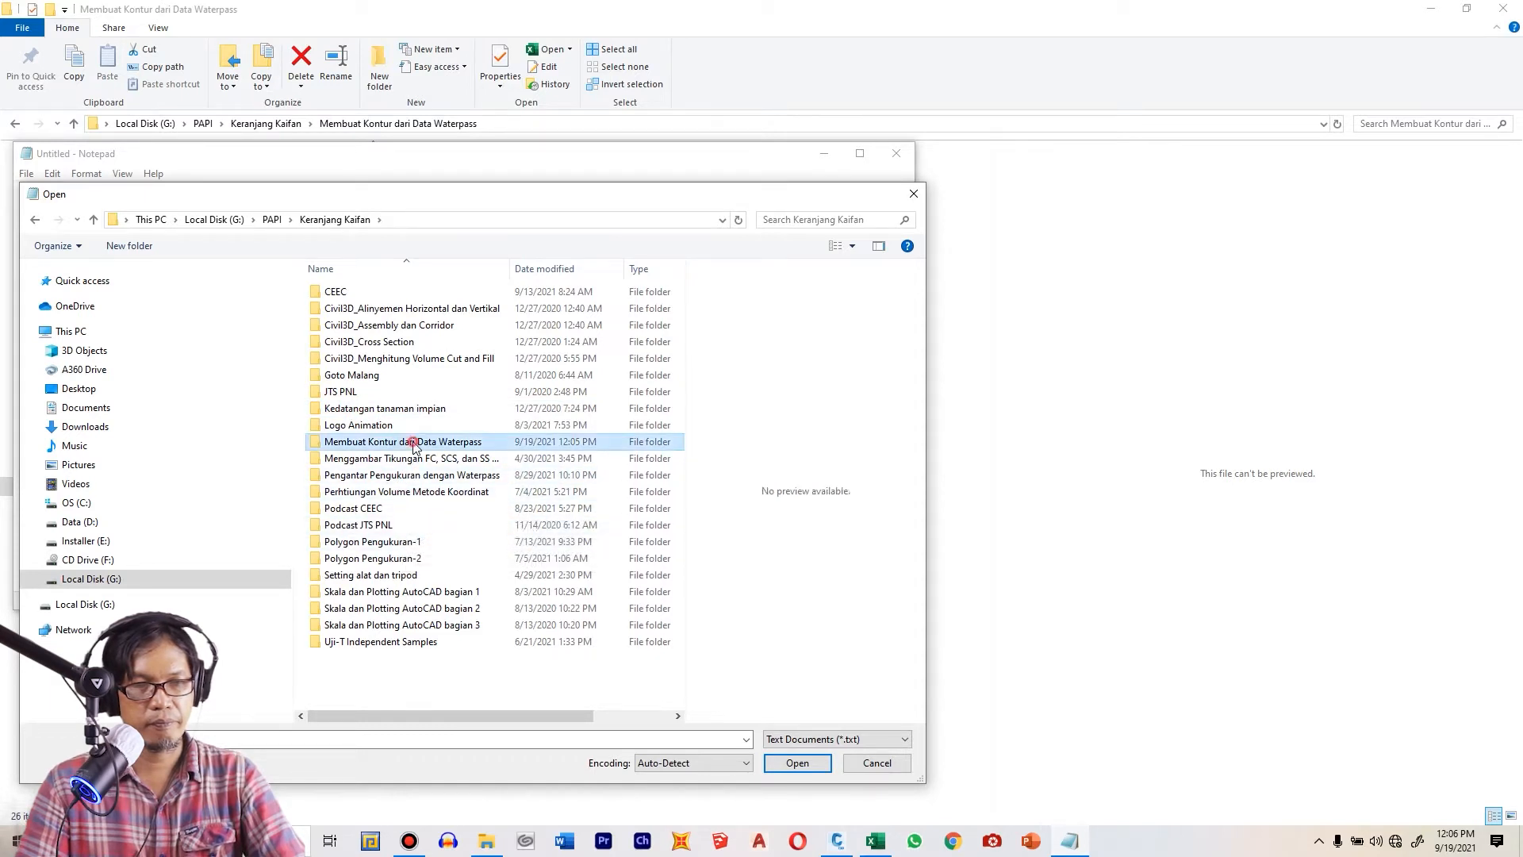
- List all file types and open the Data Ukur WP CSV file
left_click(837, 744)
left_click(817, 766)
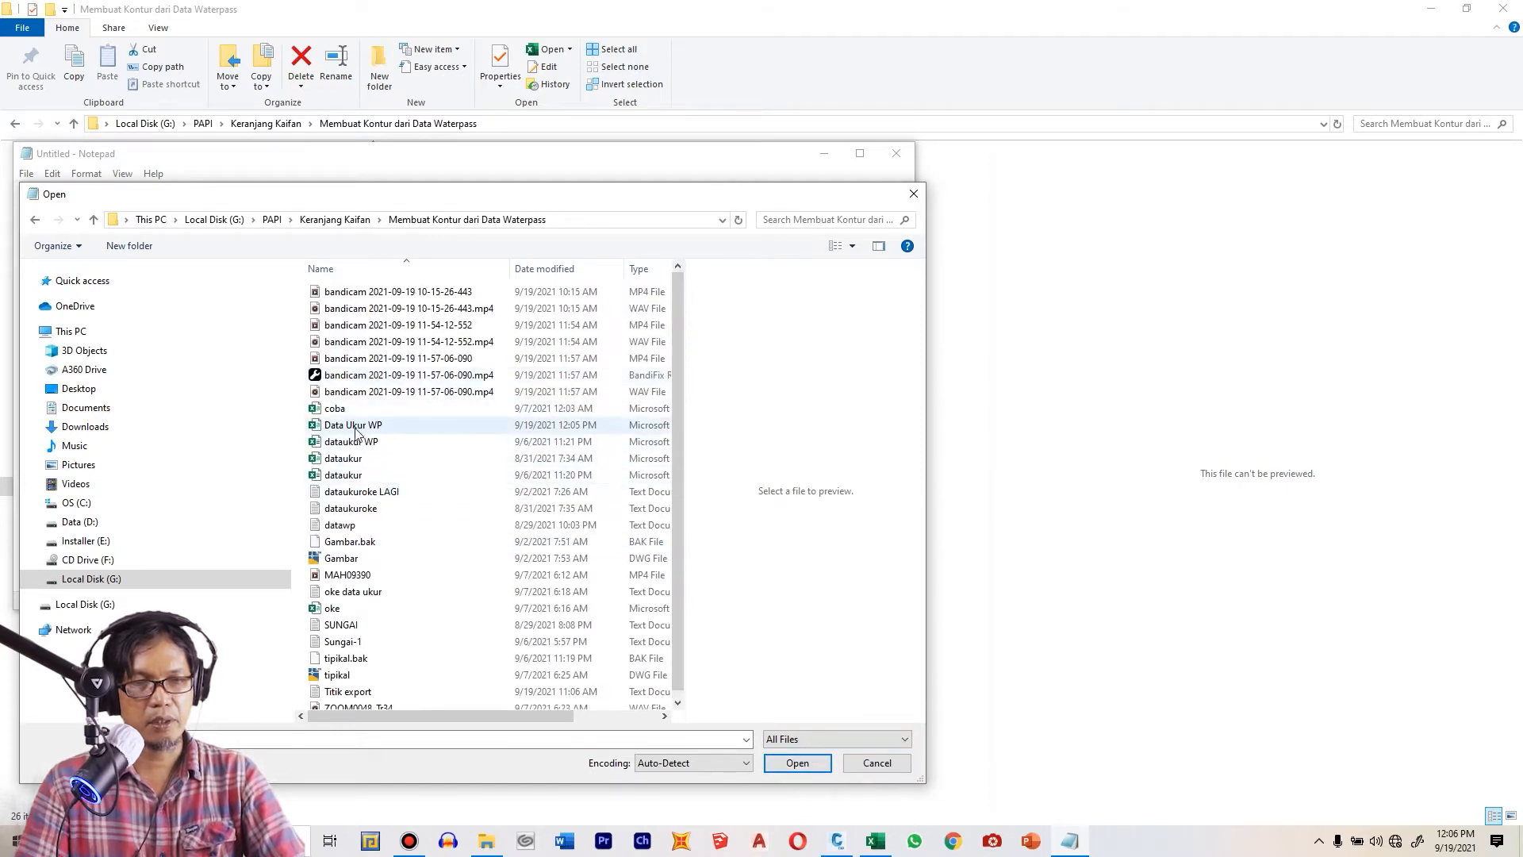
double_click(356, 426)
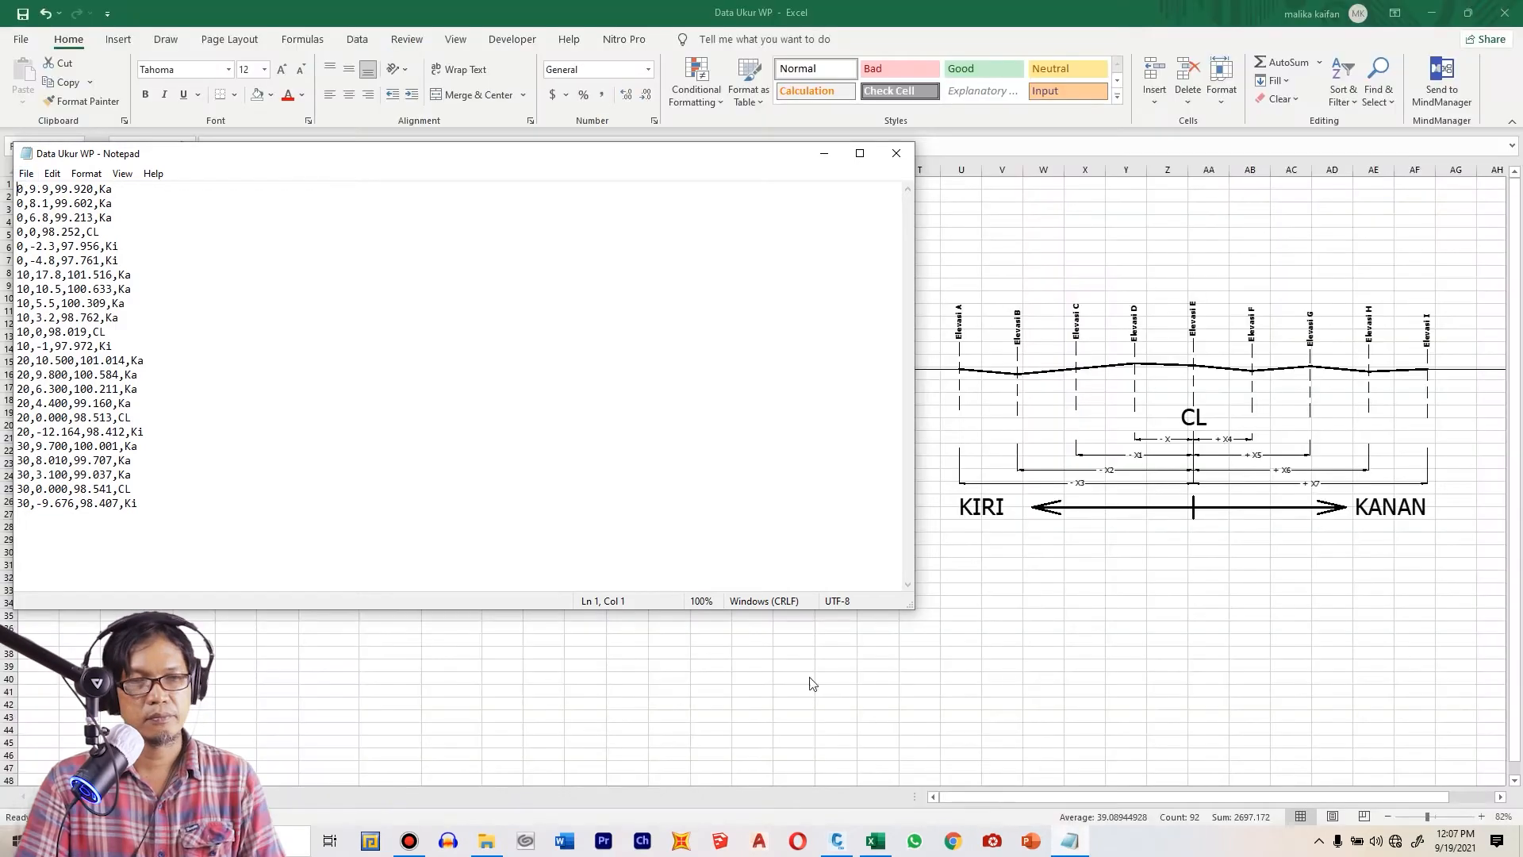
- Save the survey data as a text document named DataUkur Oke WP in the same folder, and close the file
left_click(381, 461)
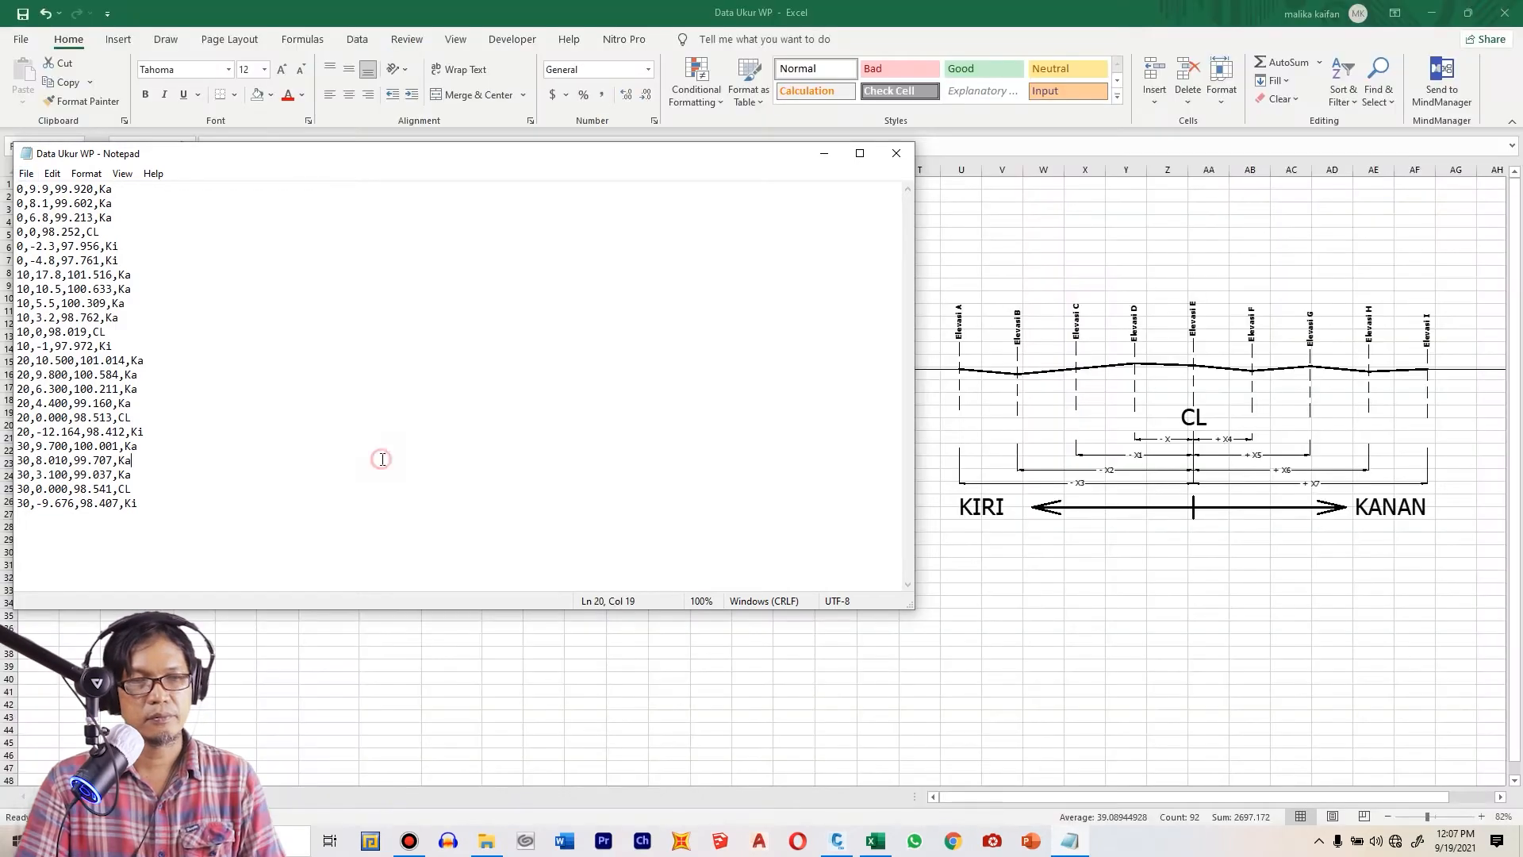
left_click(21, 176)
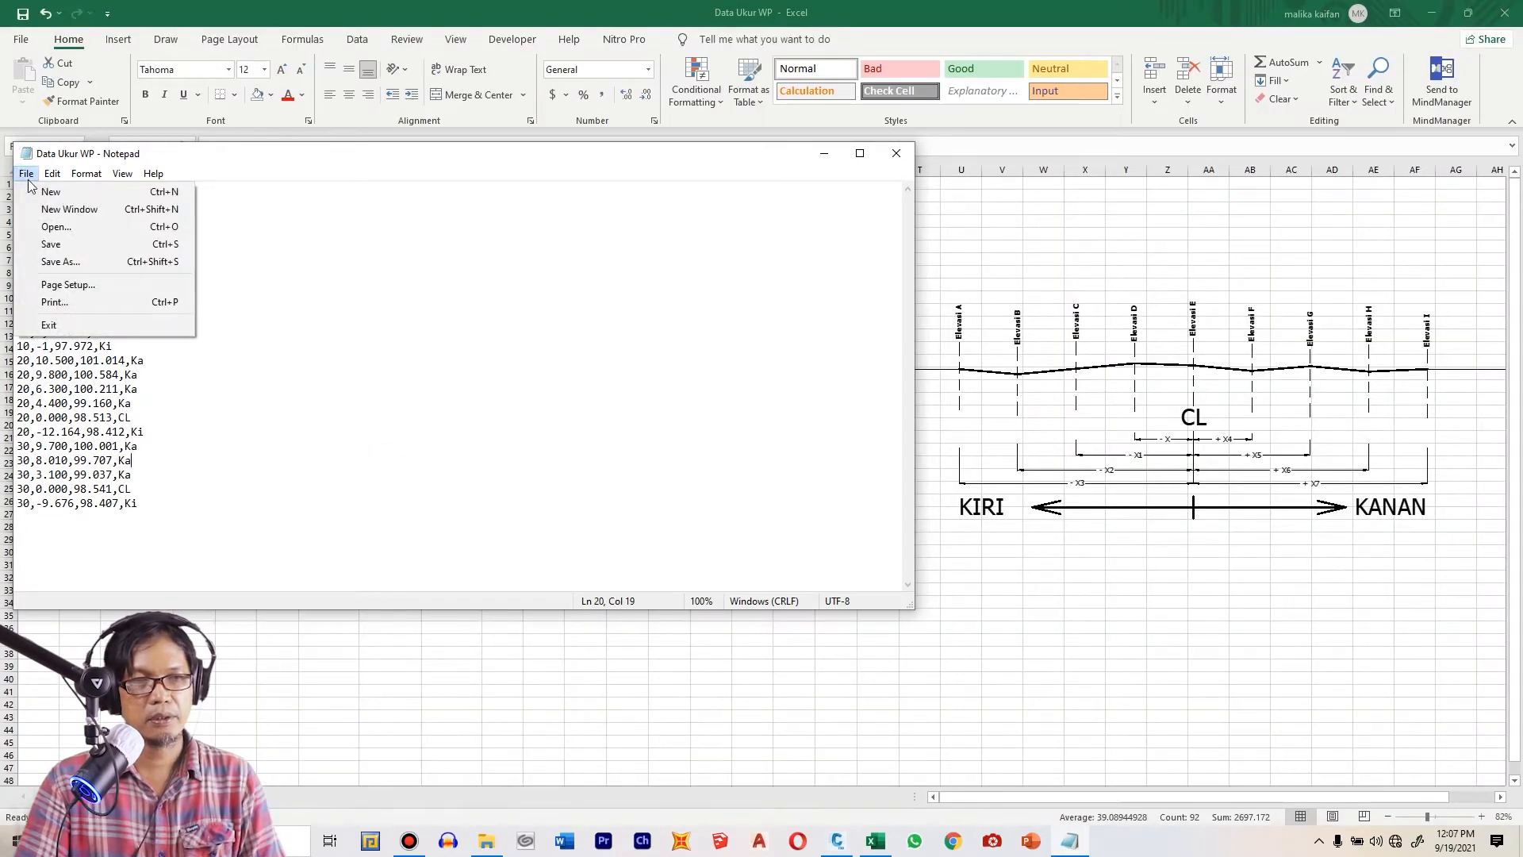
left_click(50, 262)
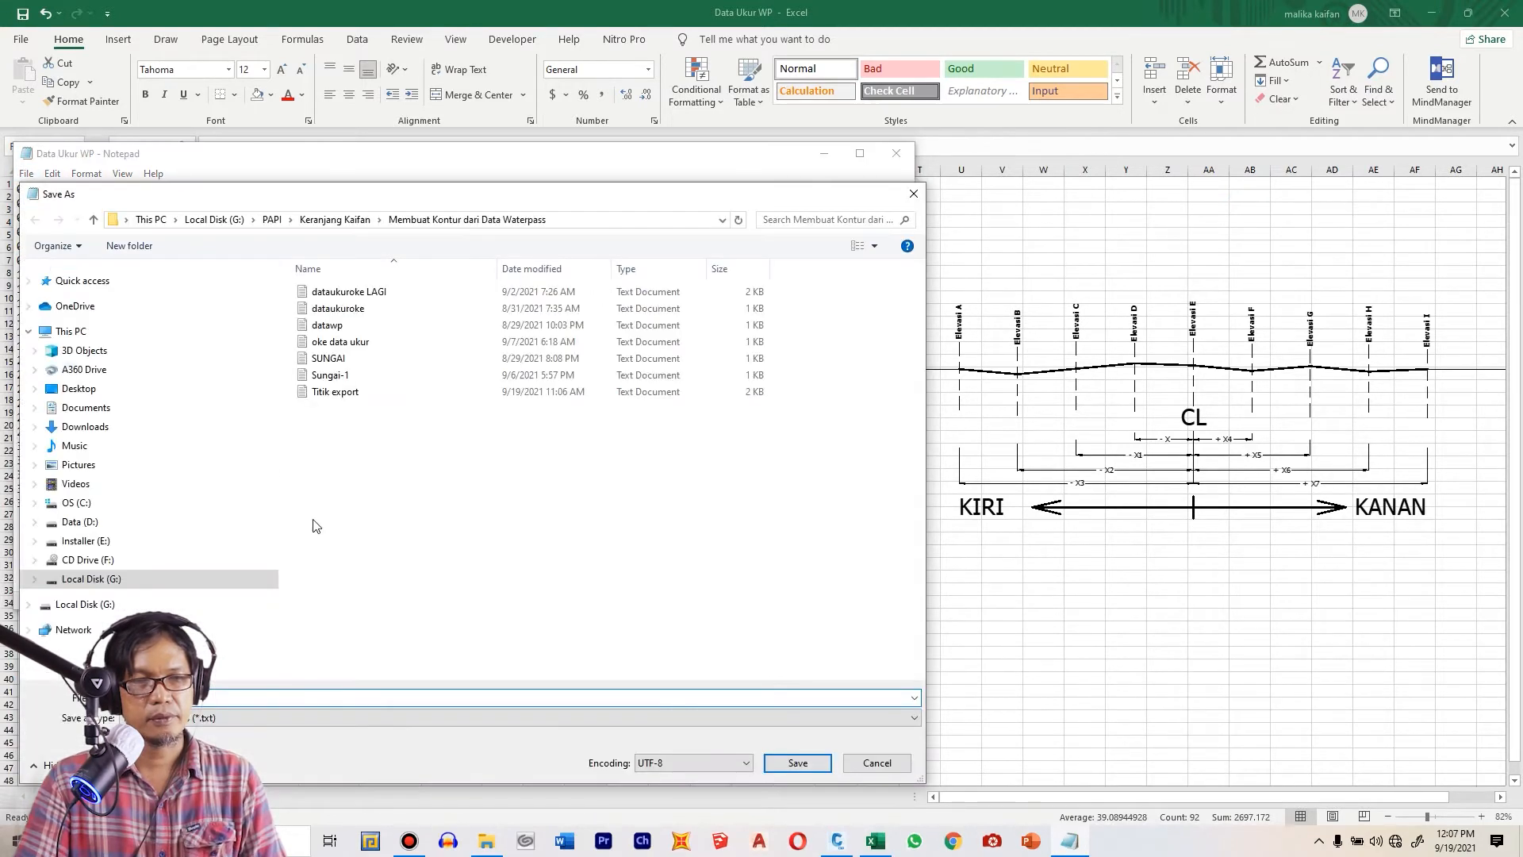
left_click(210, 698)
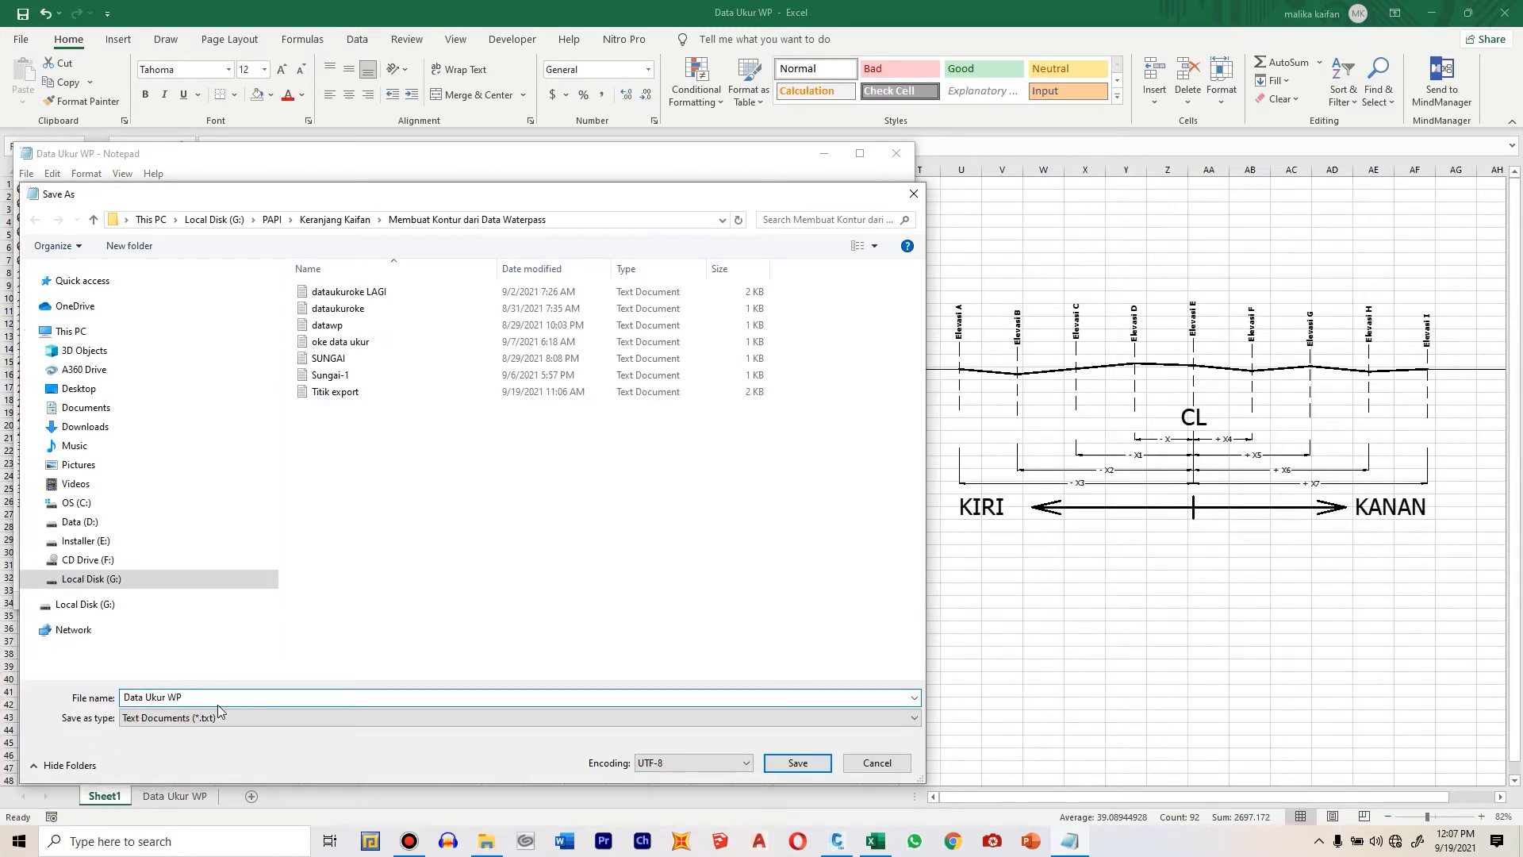
key("BackSpace")
key("BackSpace")
key("BackSpace")
key("BackSpace")
key("BackSpace")
key("BackSpace")
key("BackSpace")
key("BackSpace")
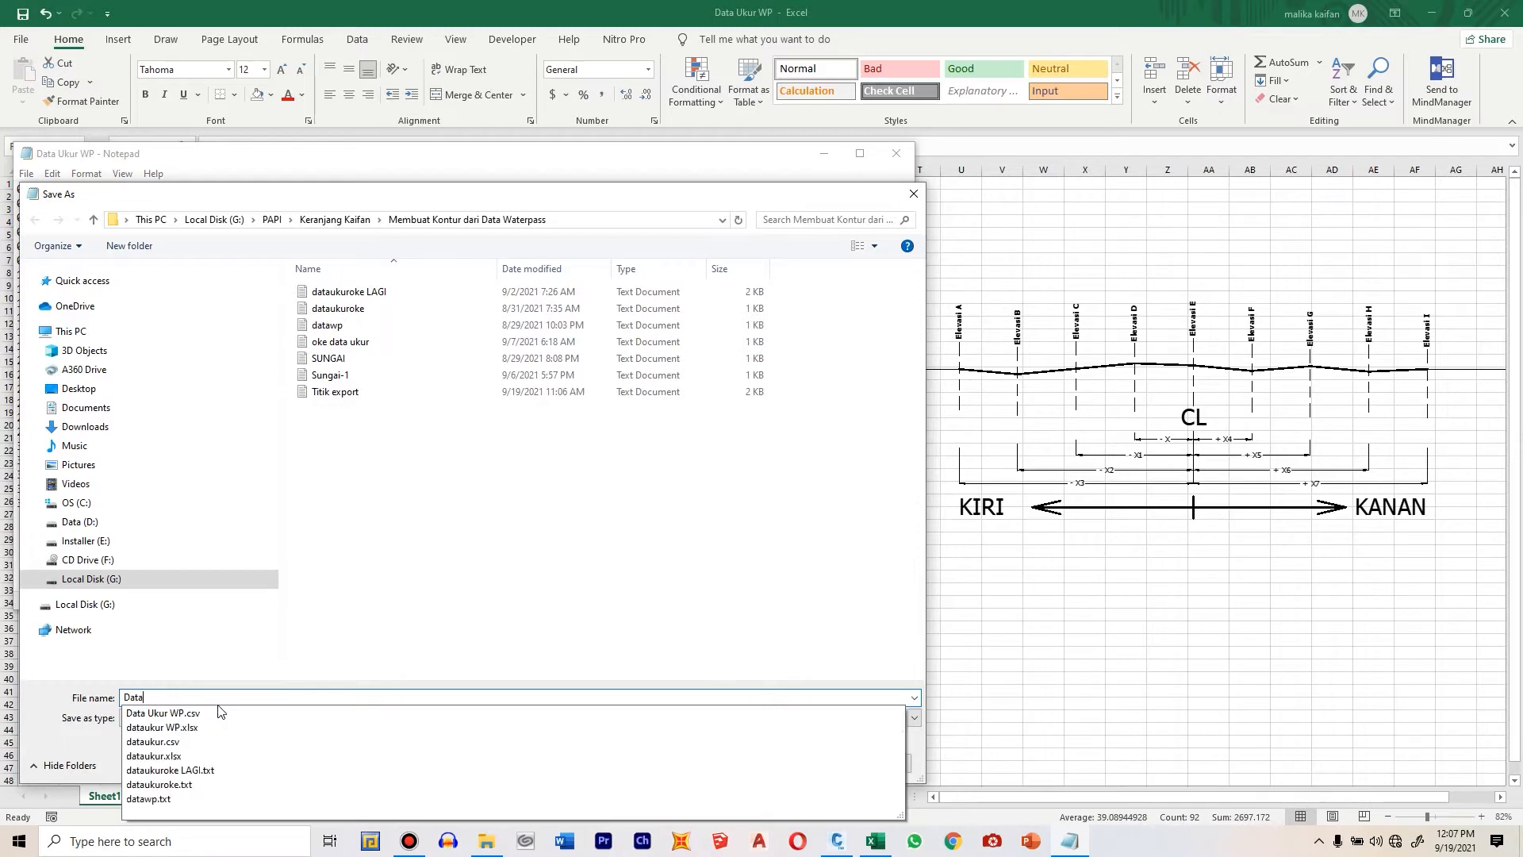
type("Ukur Oke WP")
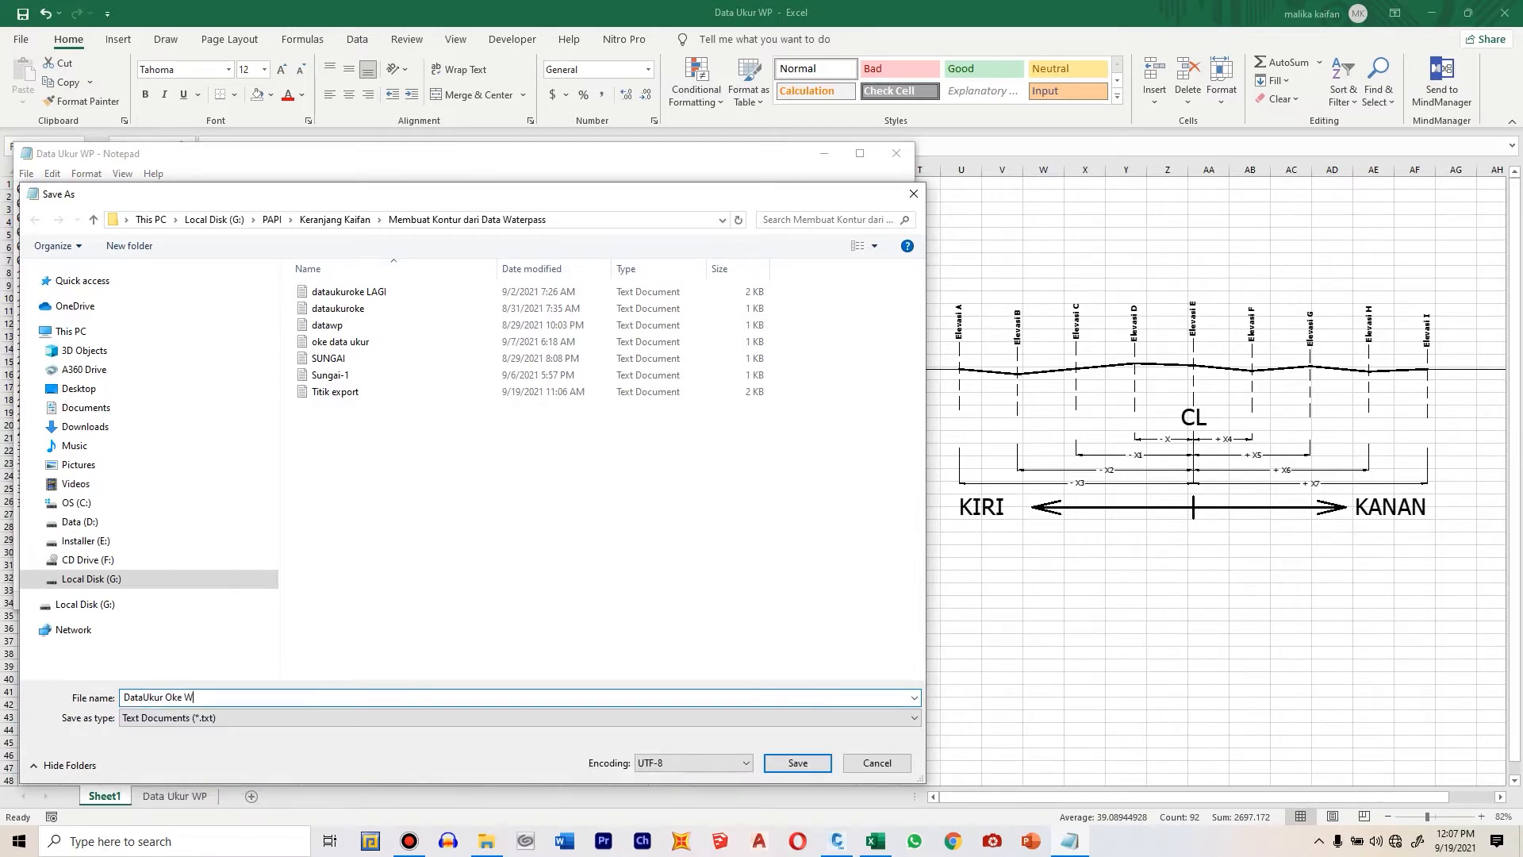
left_click(789, 768)
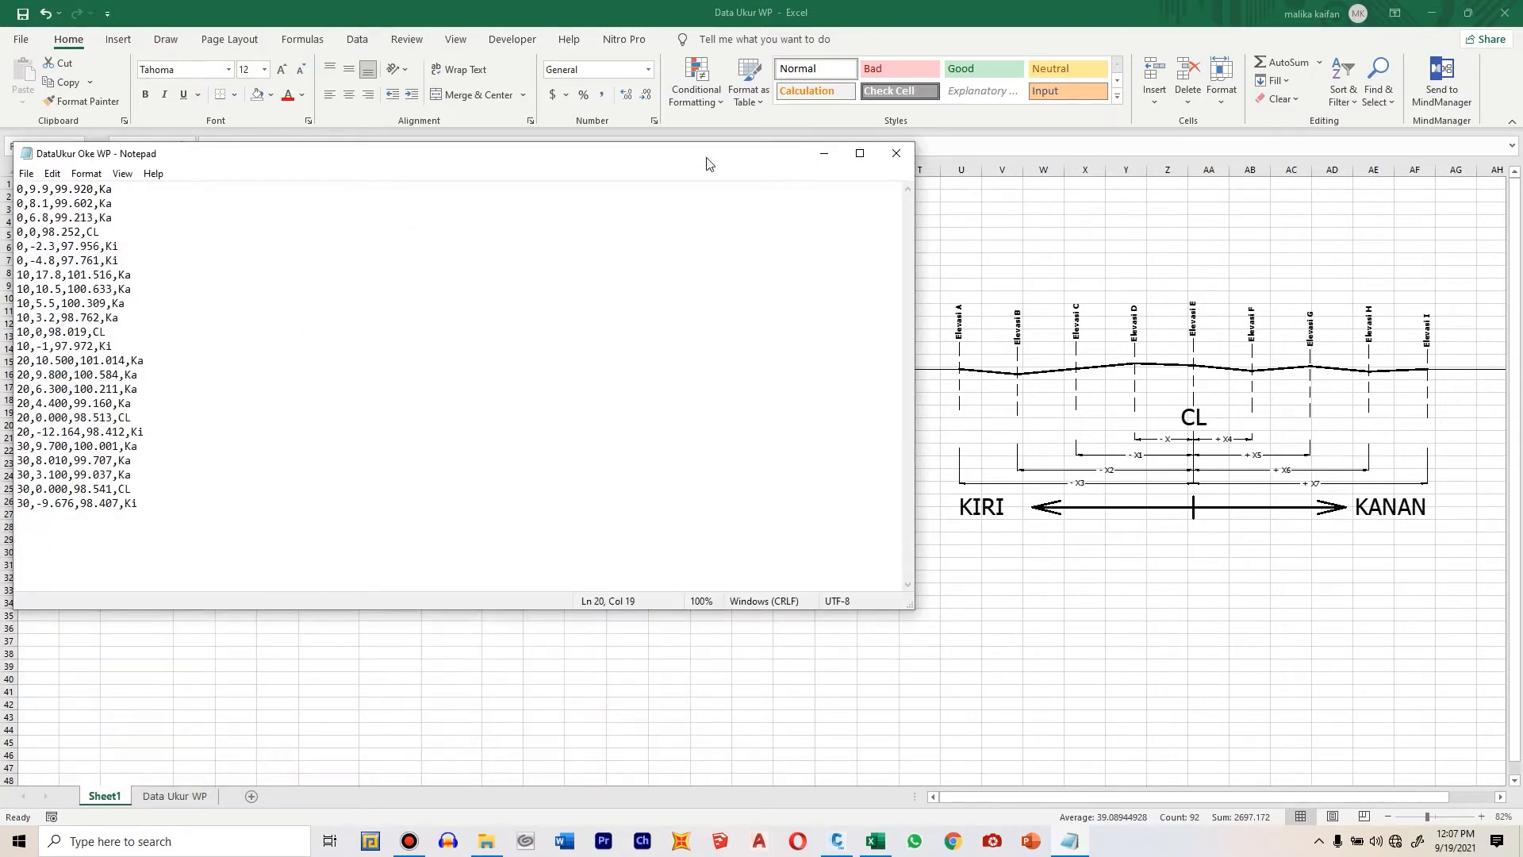
left_click(897, 153)
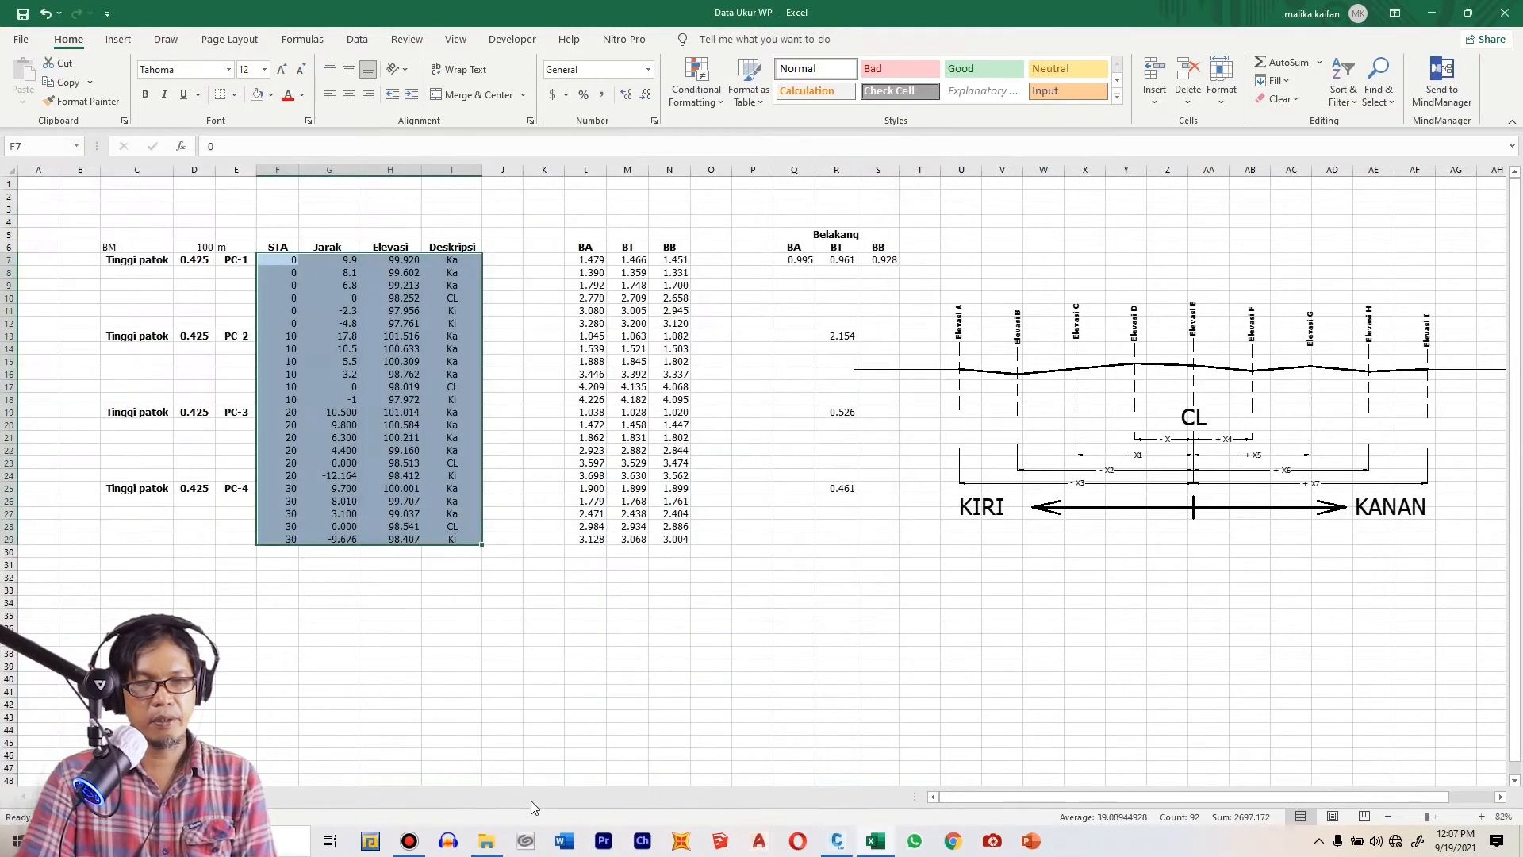
- Switch to File Explorer, open the DataUkur Oke WP text file to check its survey rows, and close it
left_click(487, 841)
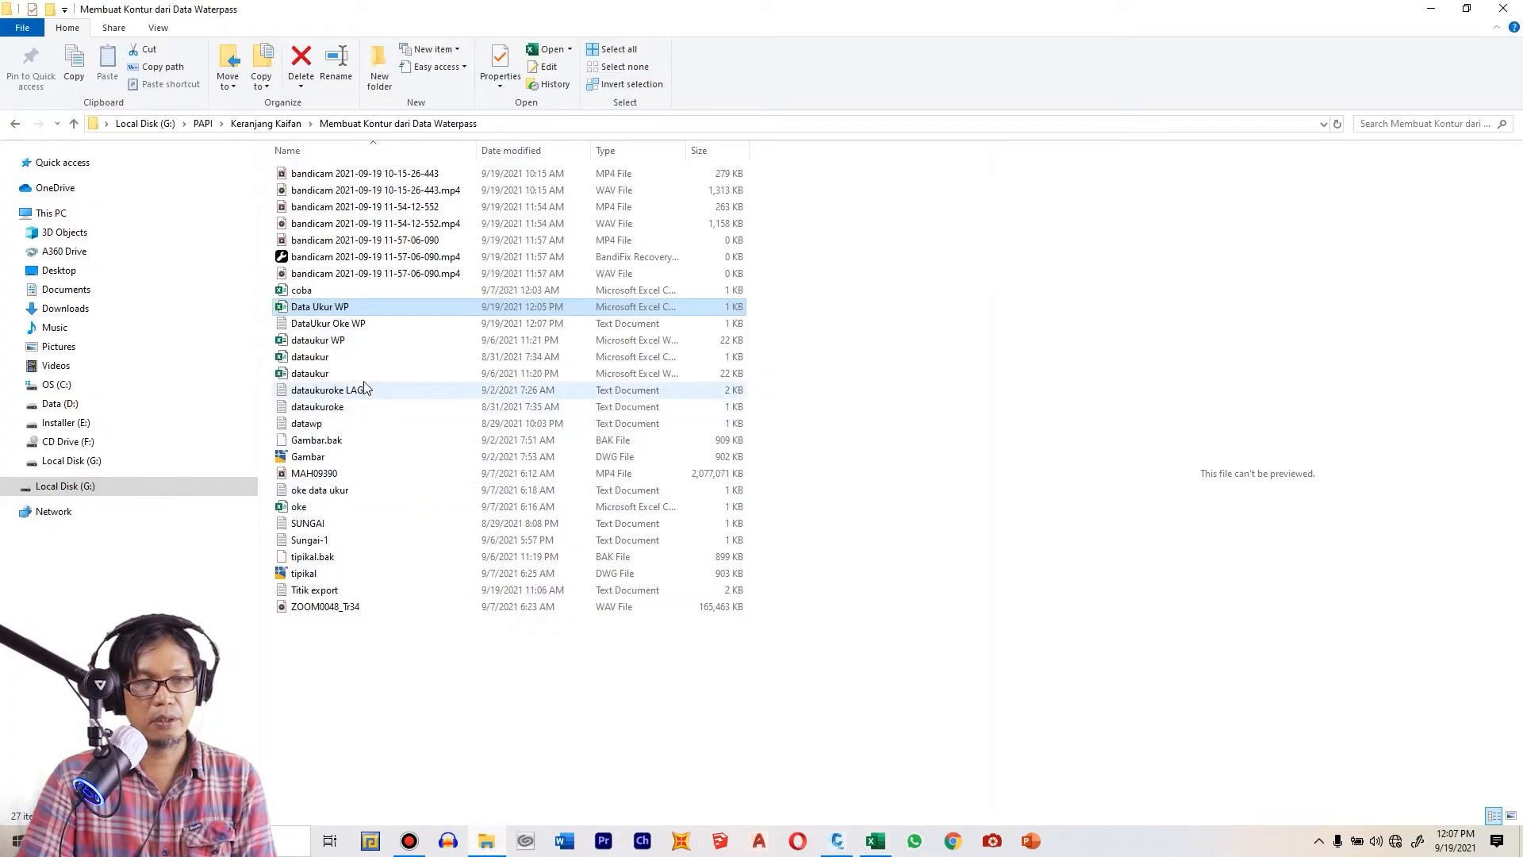
left_click(333, 324)
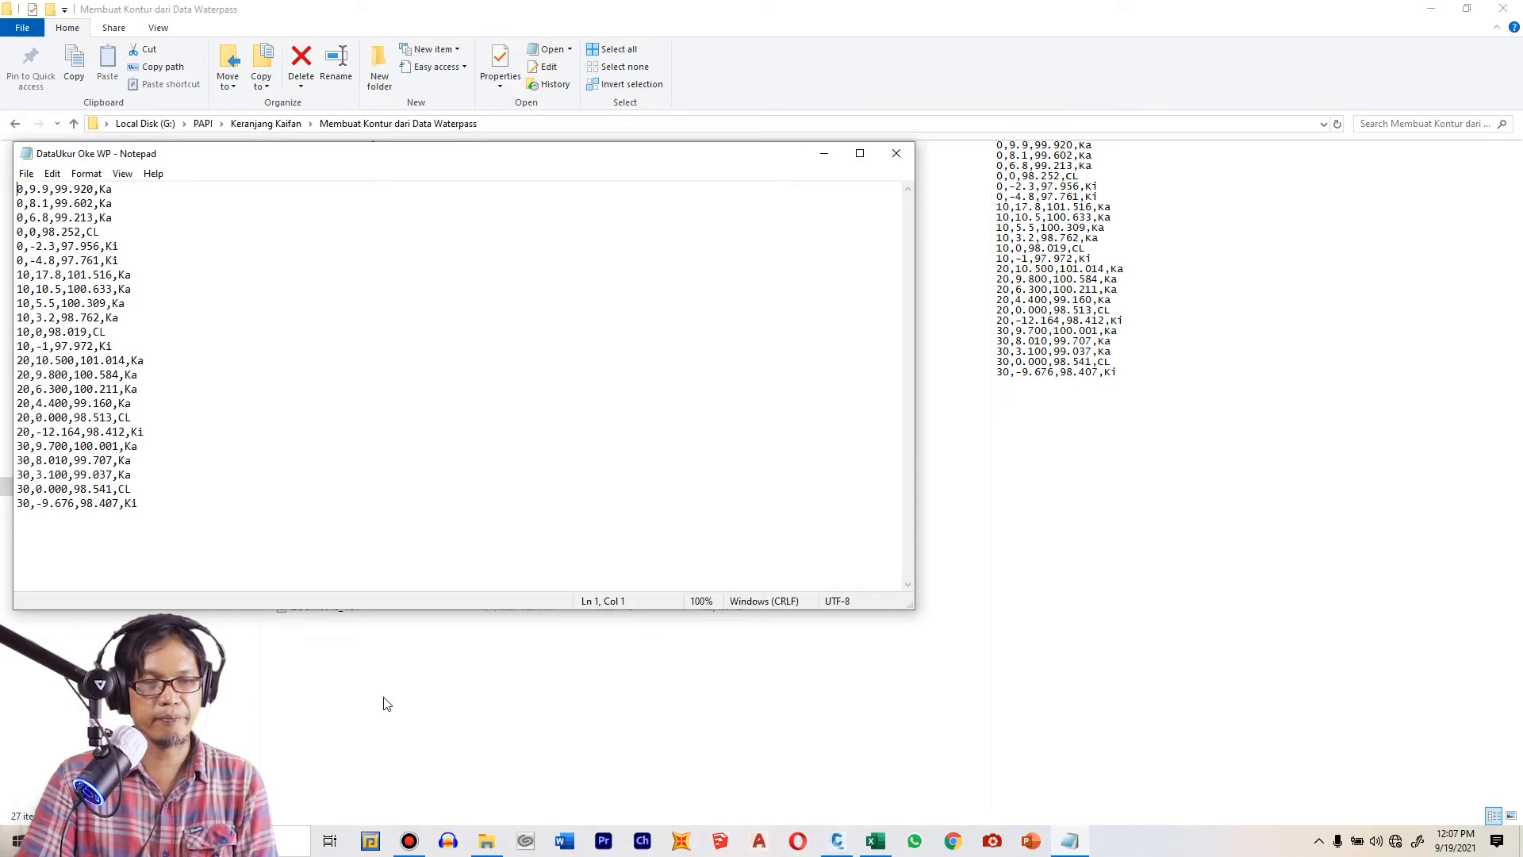
key("alt+F4")
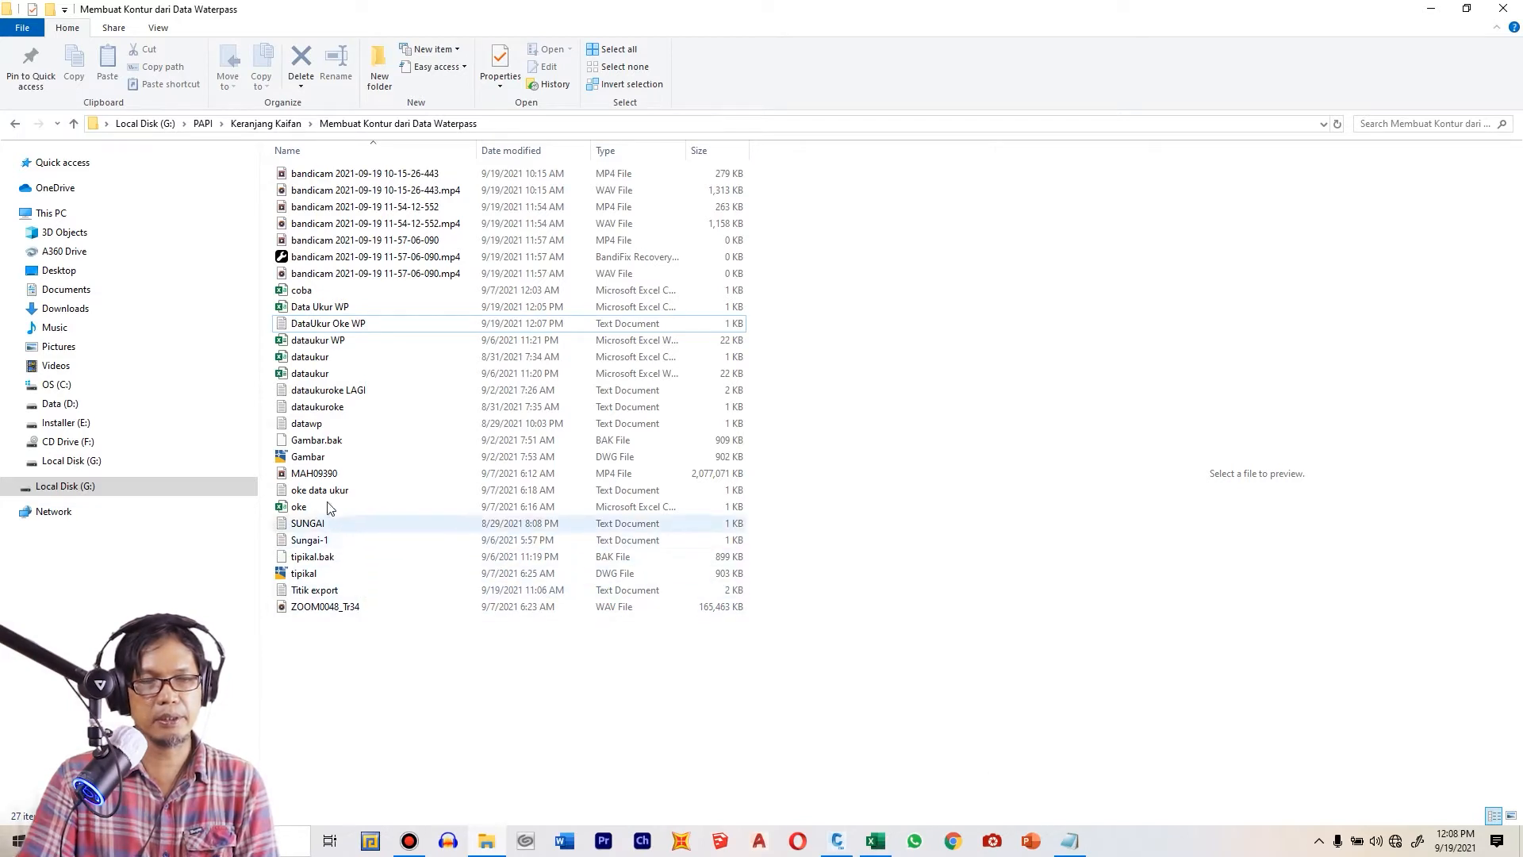
- Open the Sungai-1 text file to examine its point data, and return to the folder
left_click(315, 546)
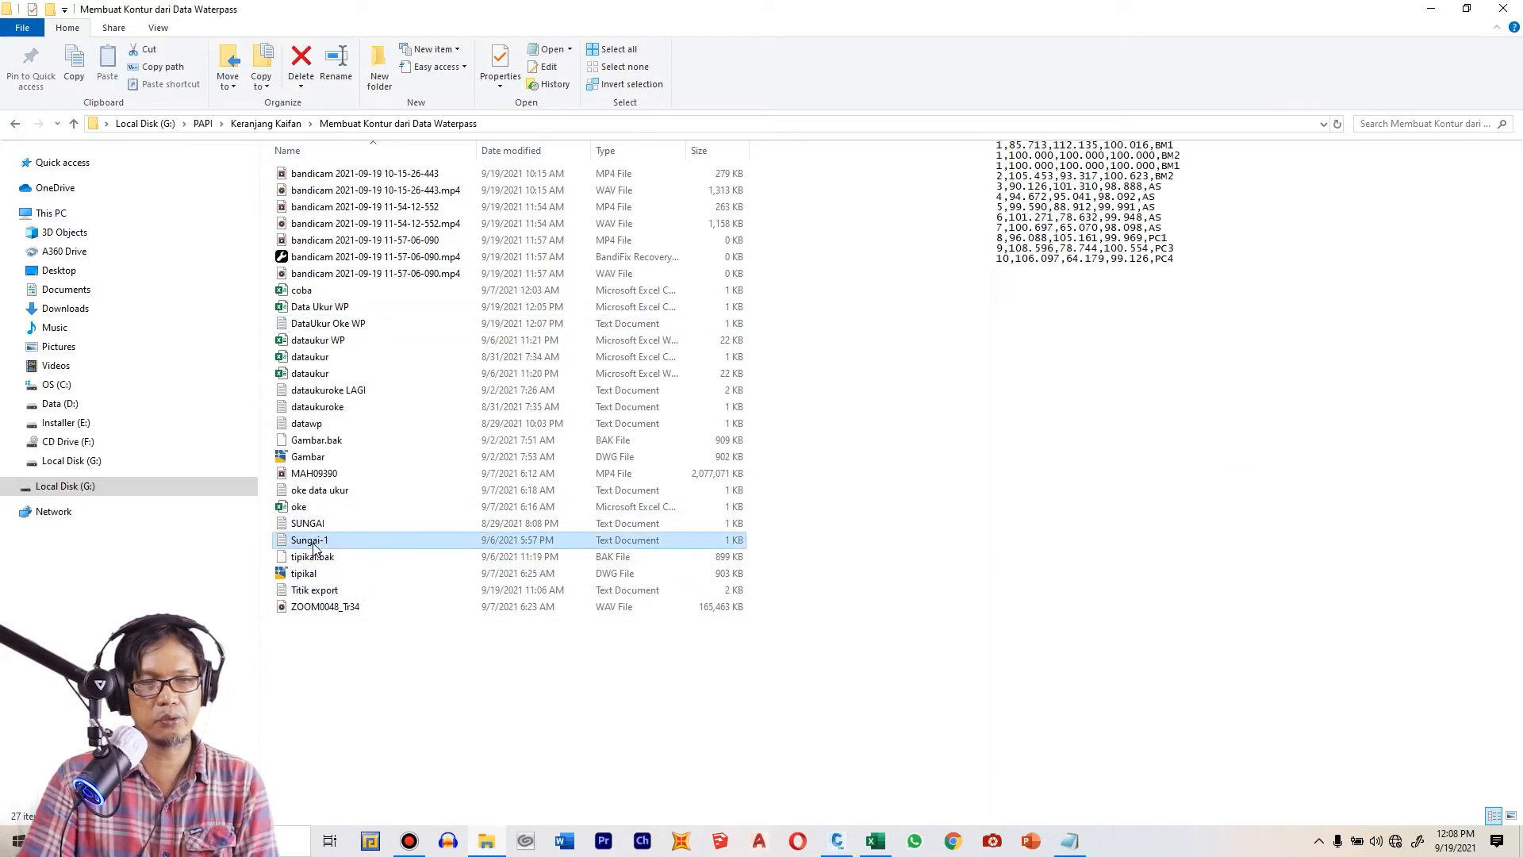
double_click(314, 546)
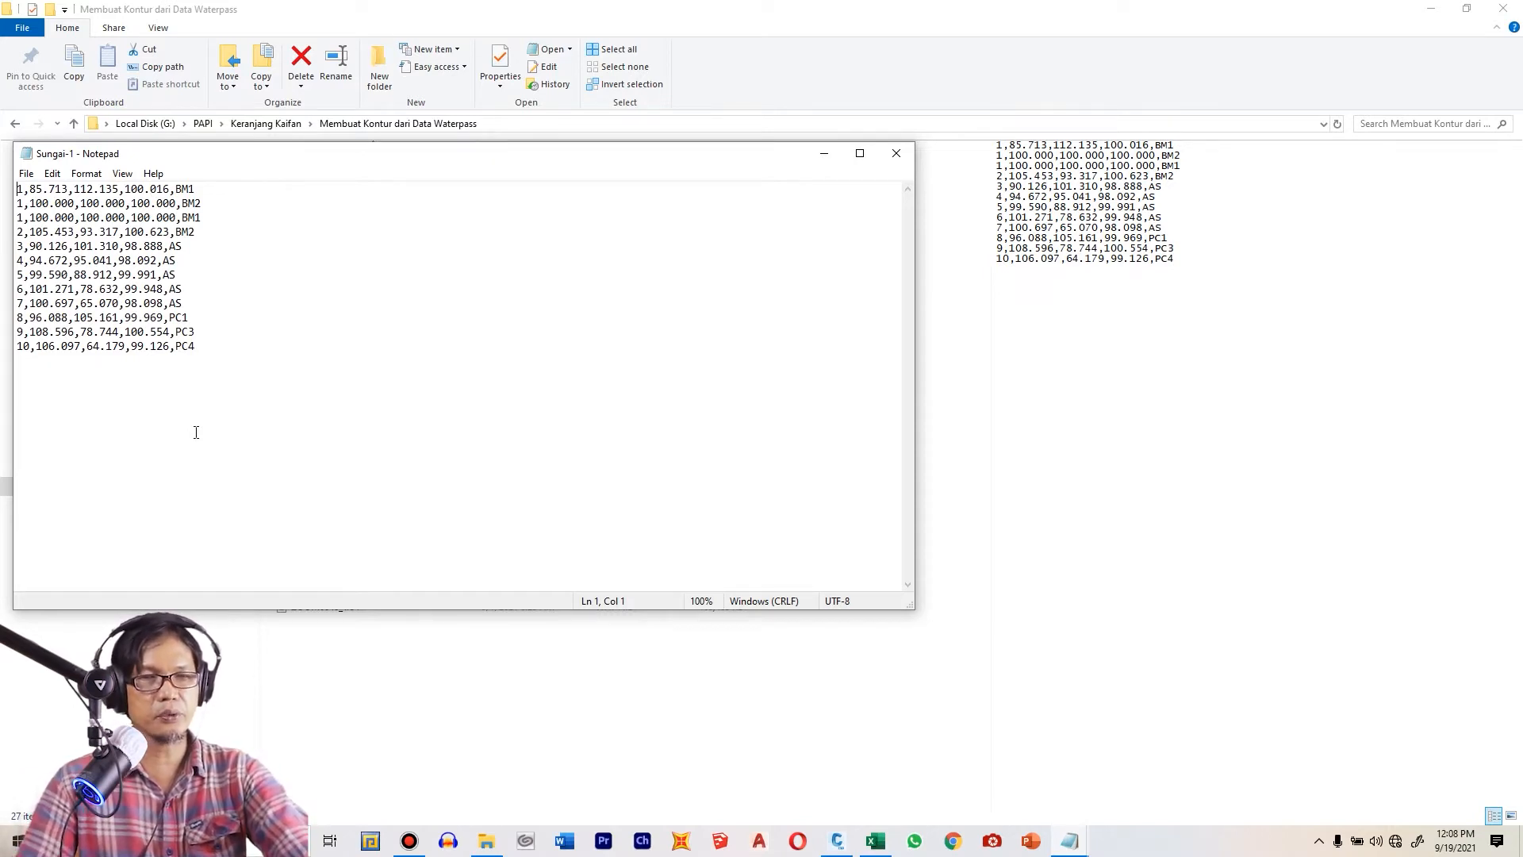
left_click(341, 674)
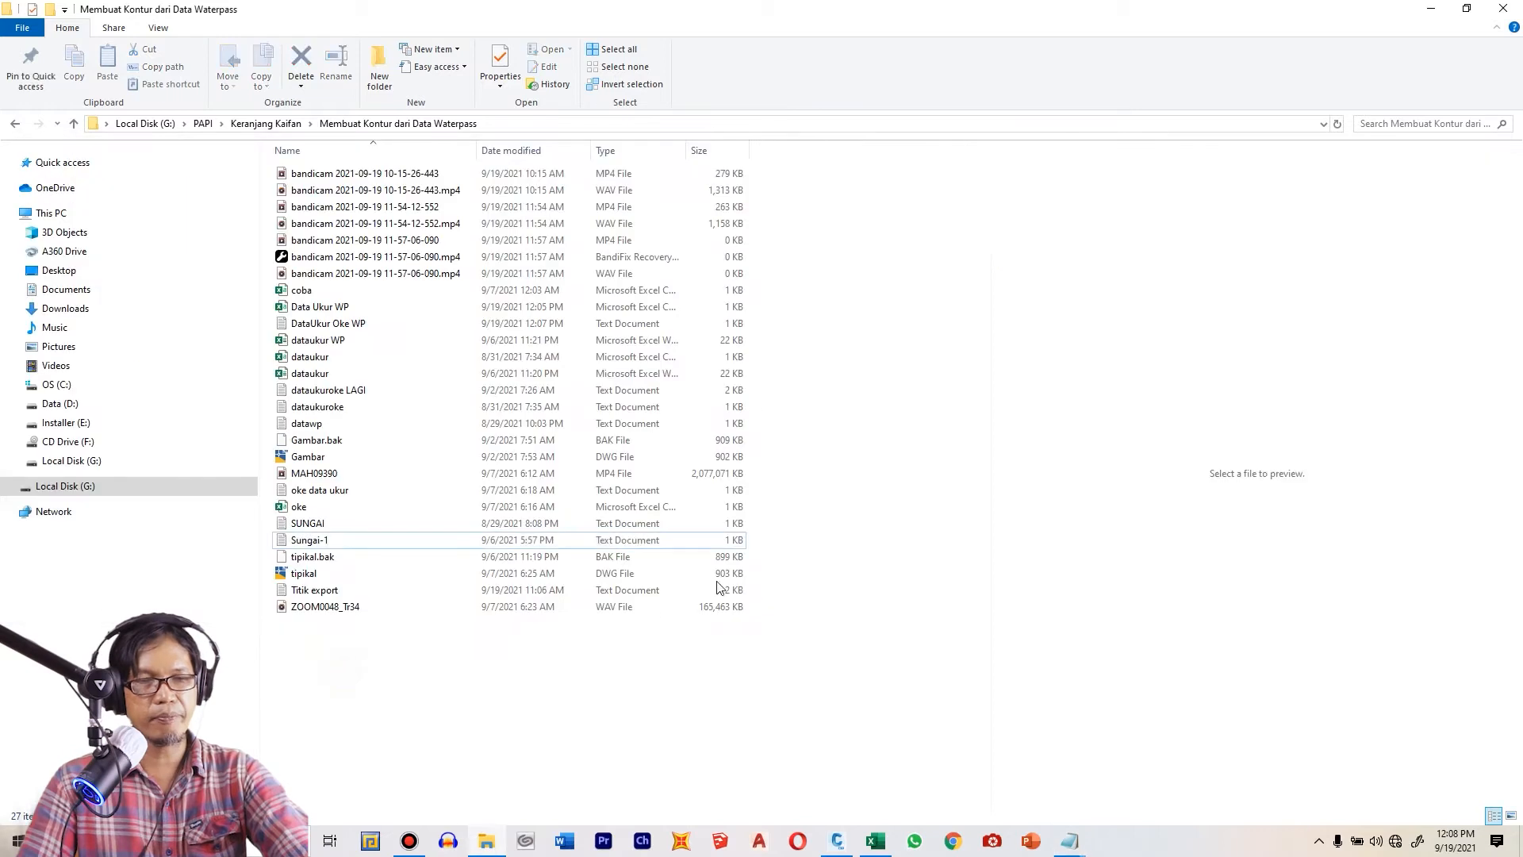
- Switch to Civil 3D and start importing points through the Create Points tools of Drawing1
mouse_move(840, 850)
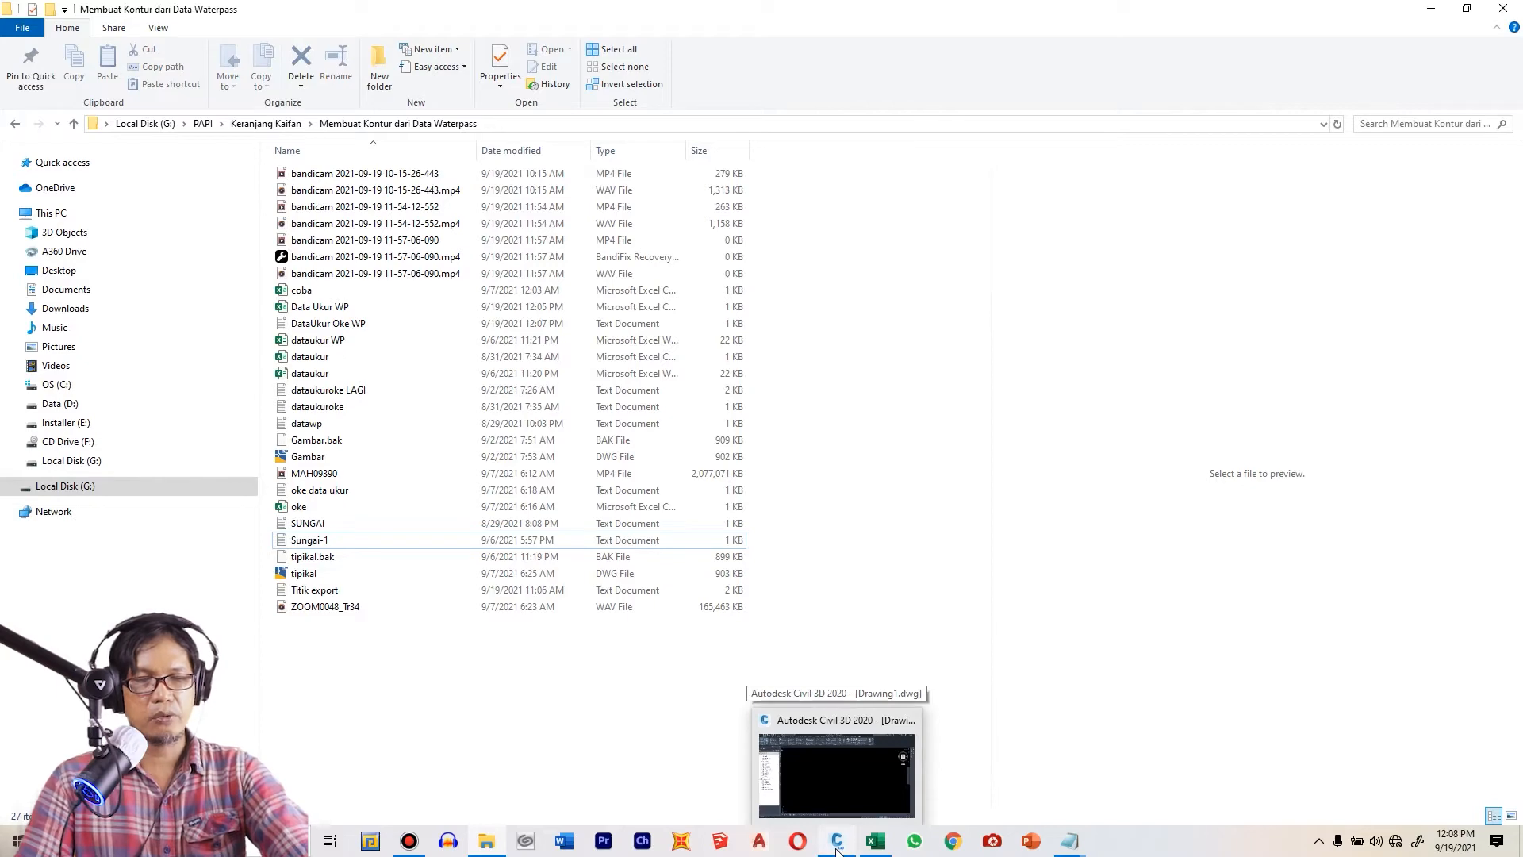
left_click(837, 850)
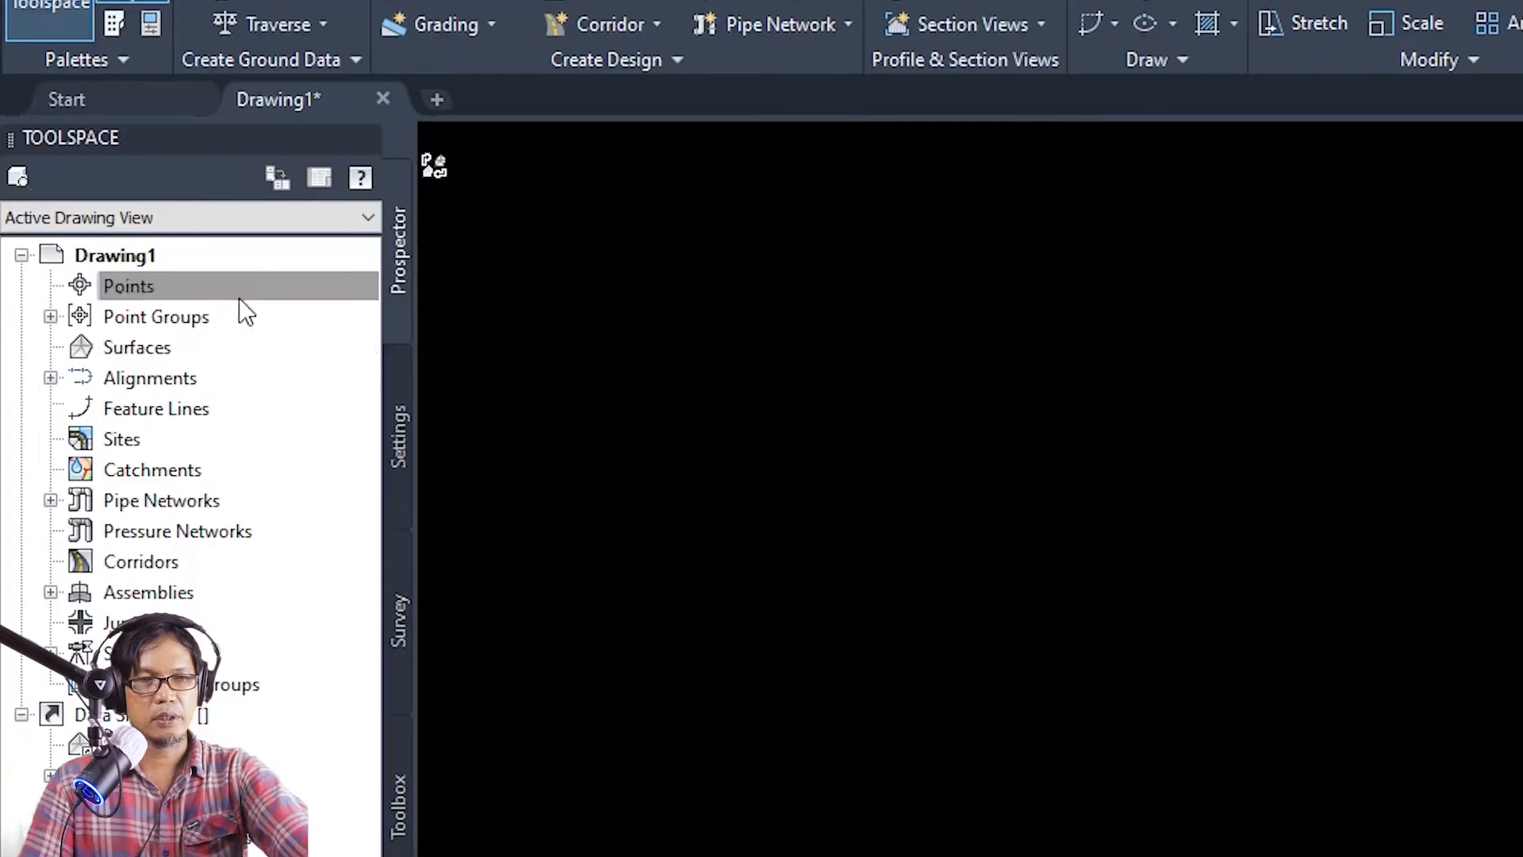
right_click(123, 224)
left_click(287, 310)
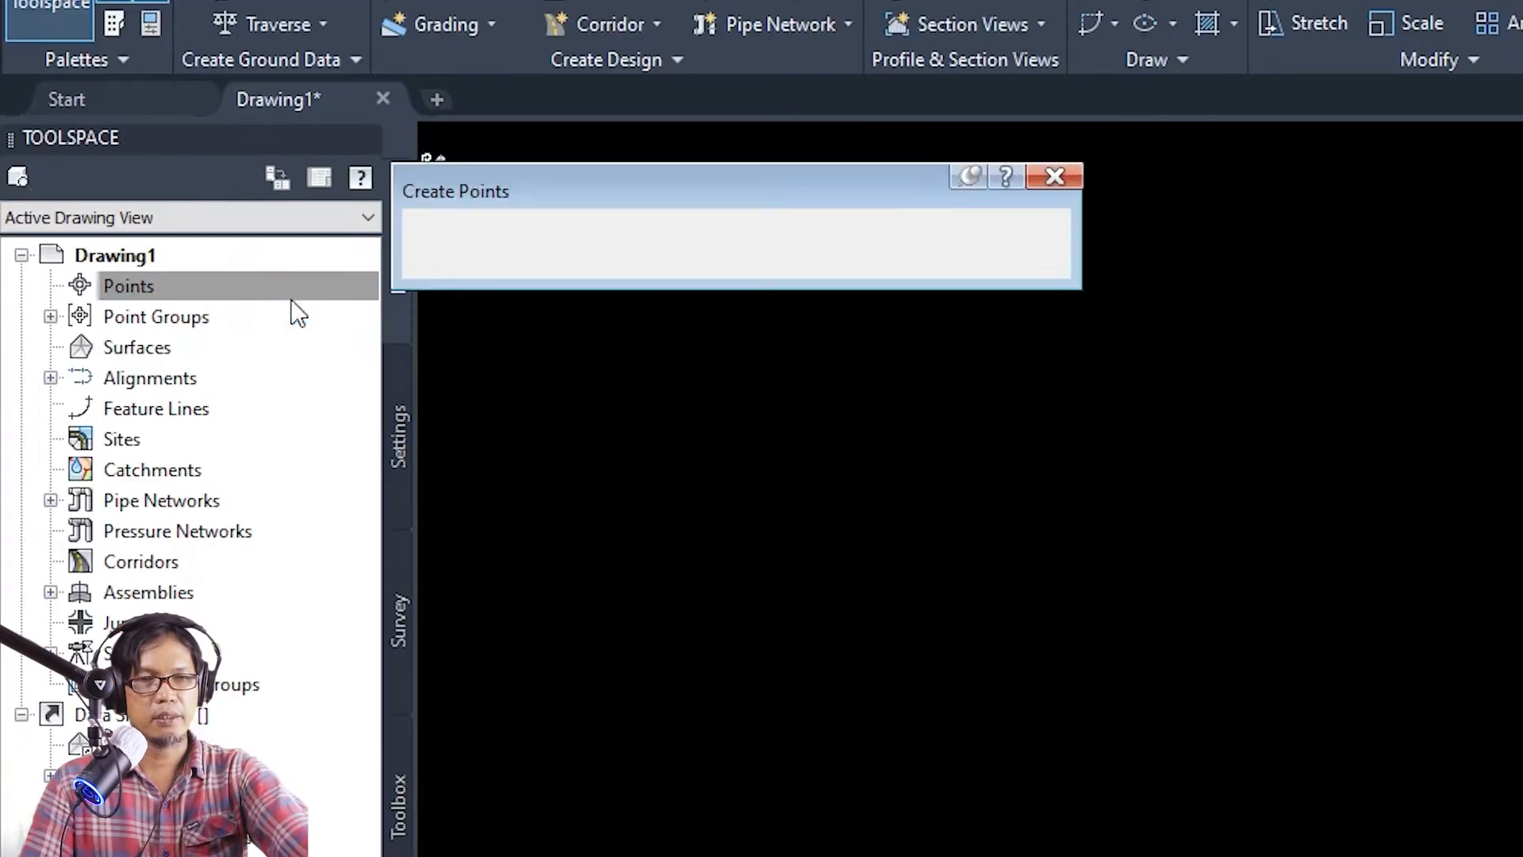
left_click_drag(545, 165, 953, 235)
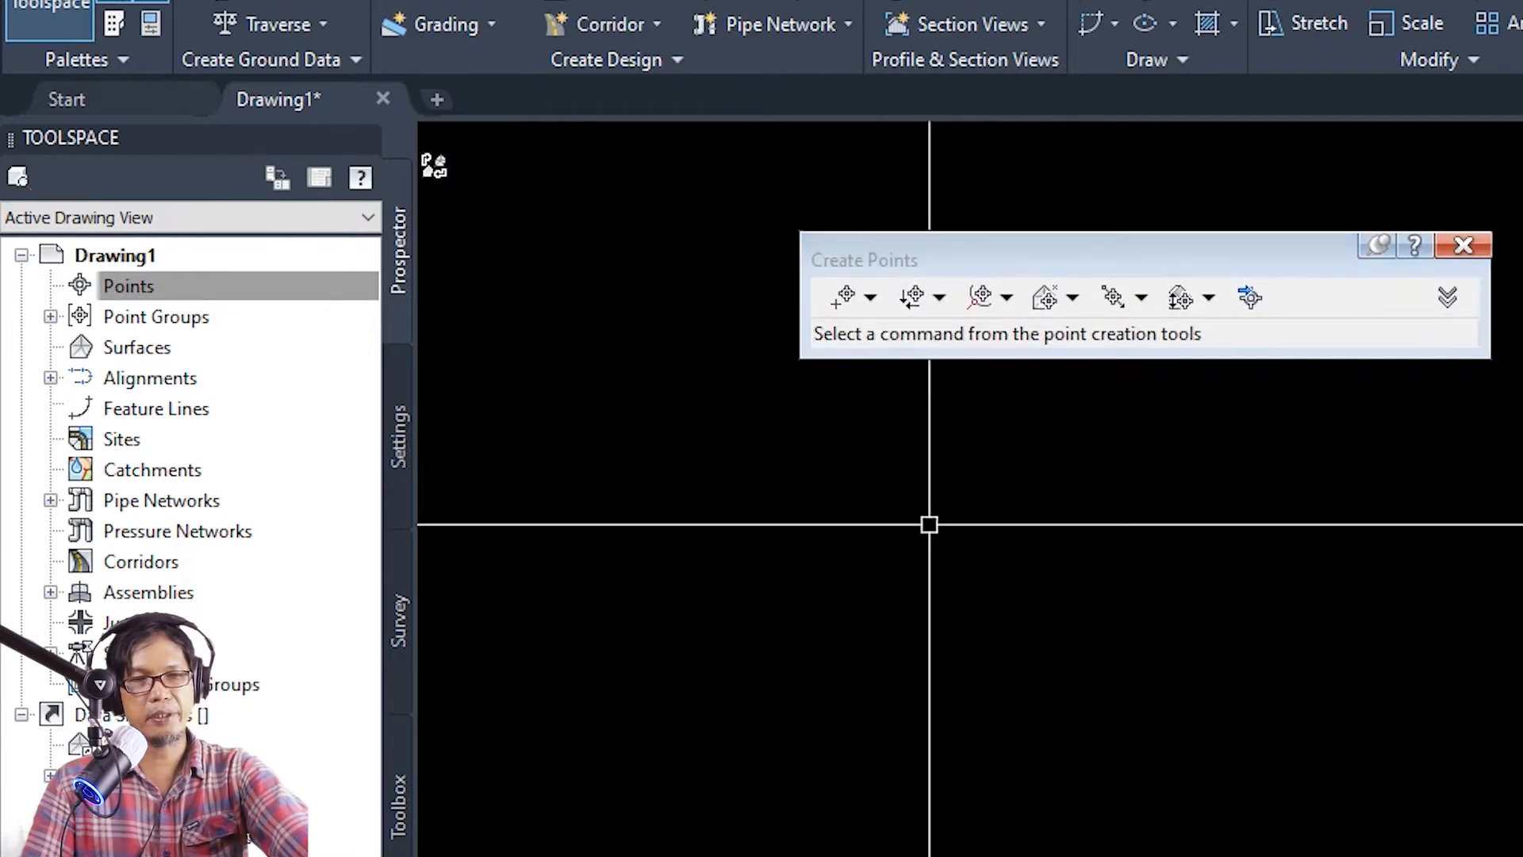
left_click(1252, 299)
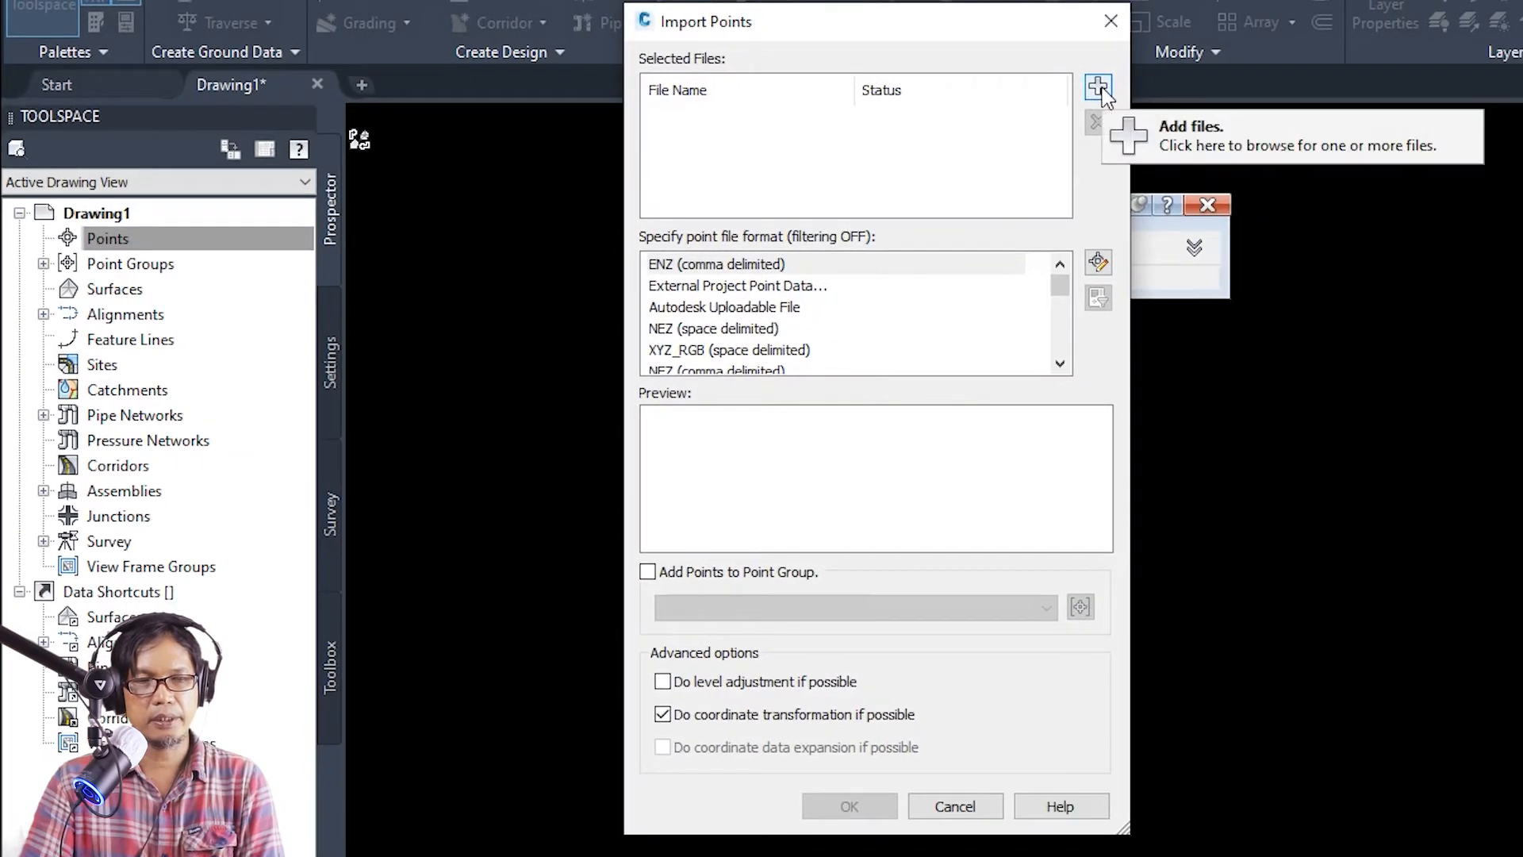
- Add the Sungai-1 text file to the files selected for the point import
left_click(1100, 89)
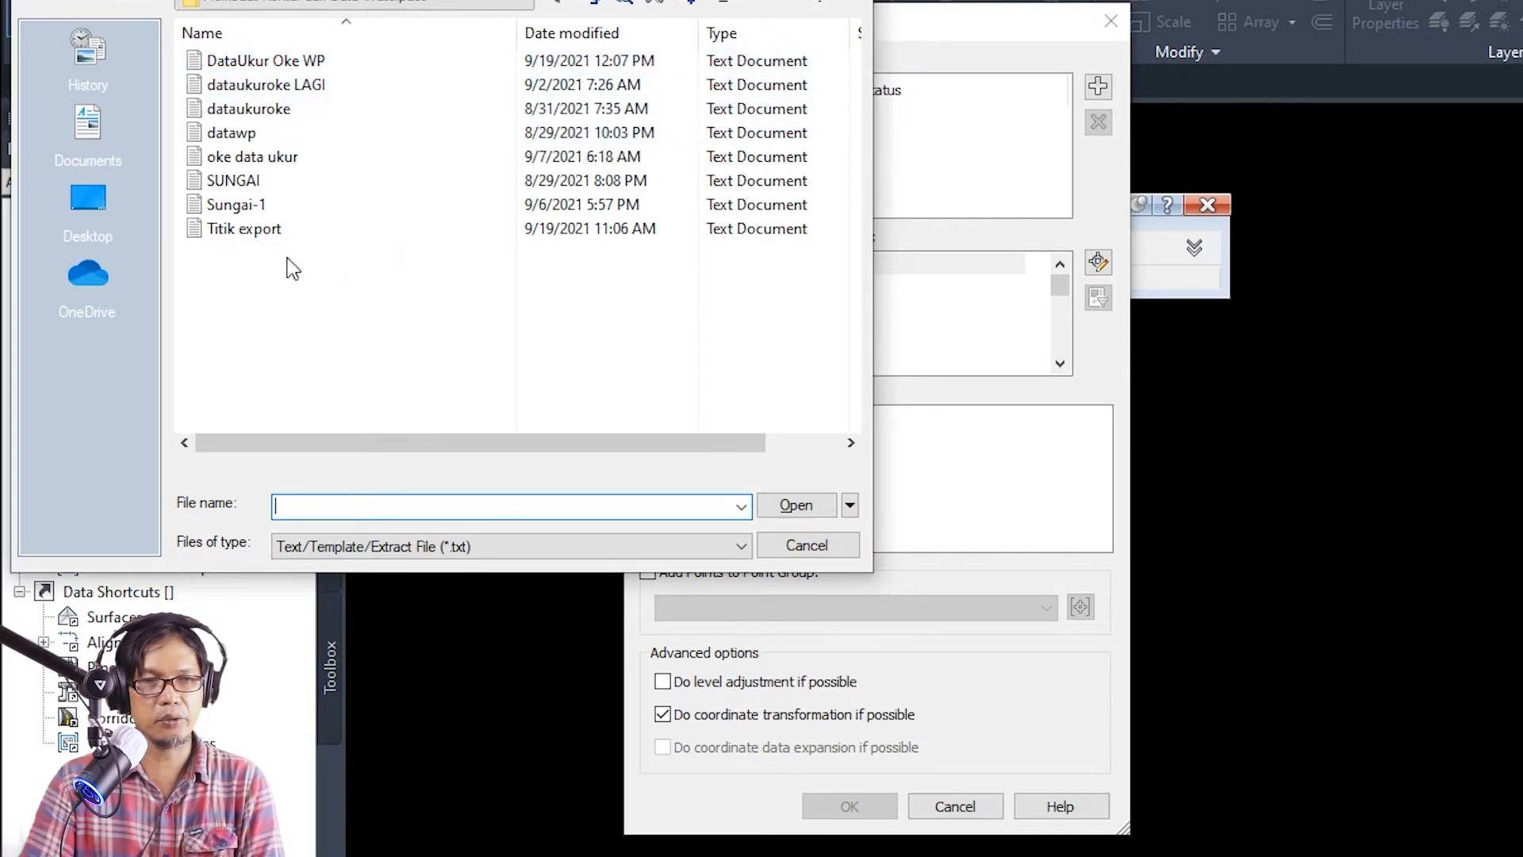
left_click(256, 207)
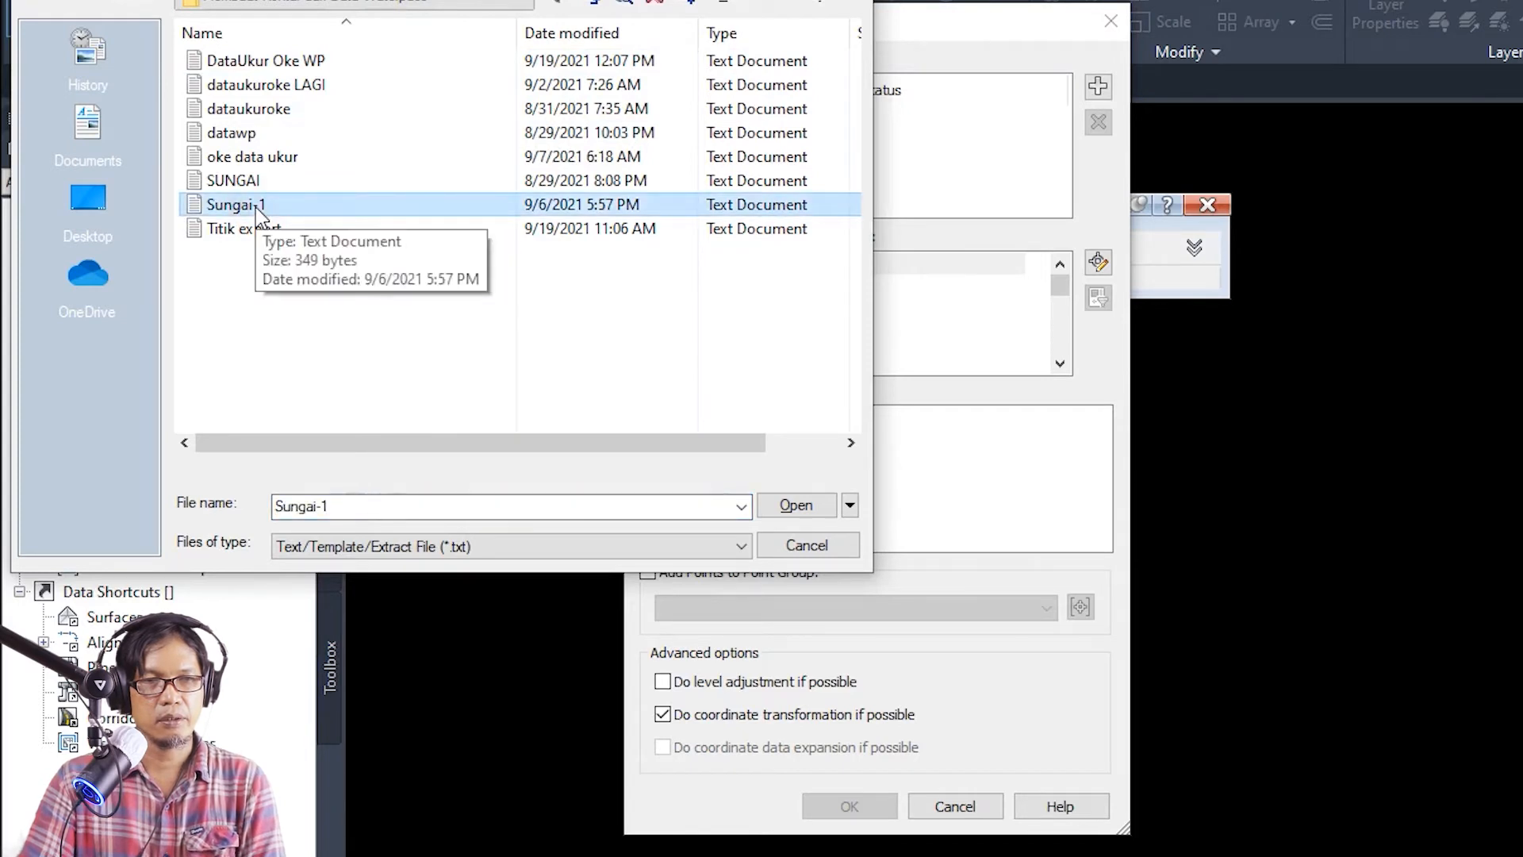
left_click(794, 507)
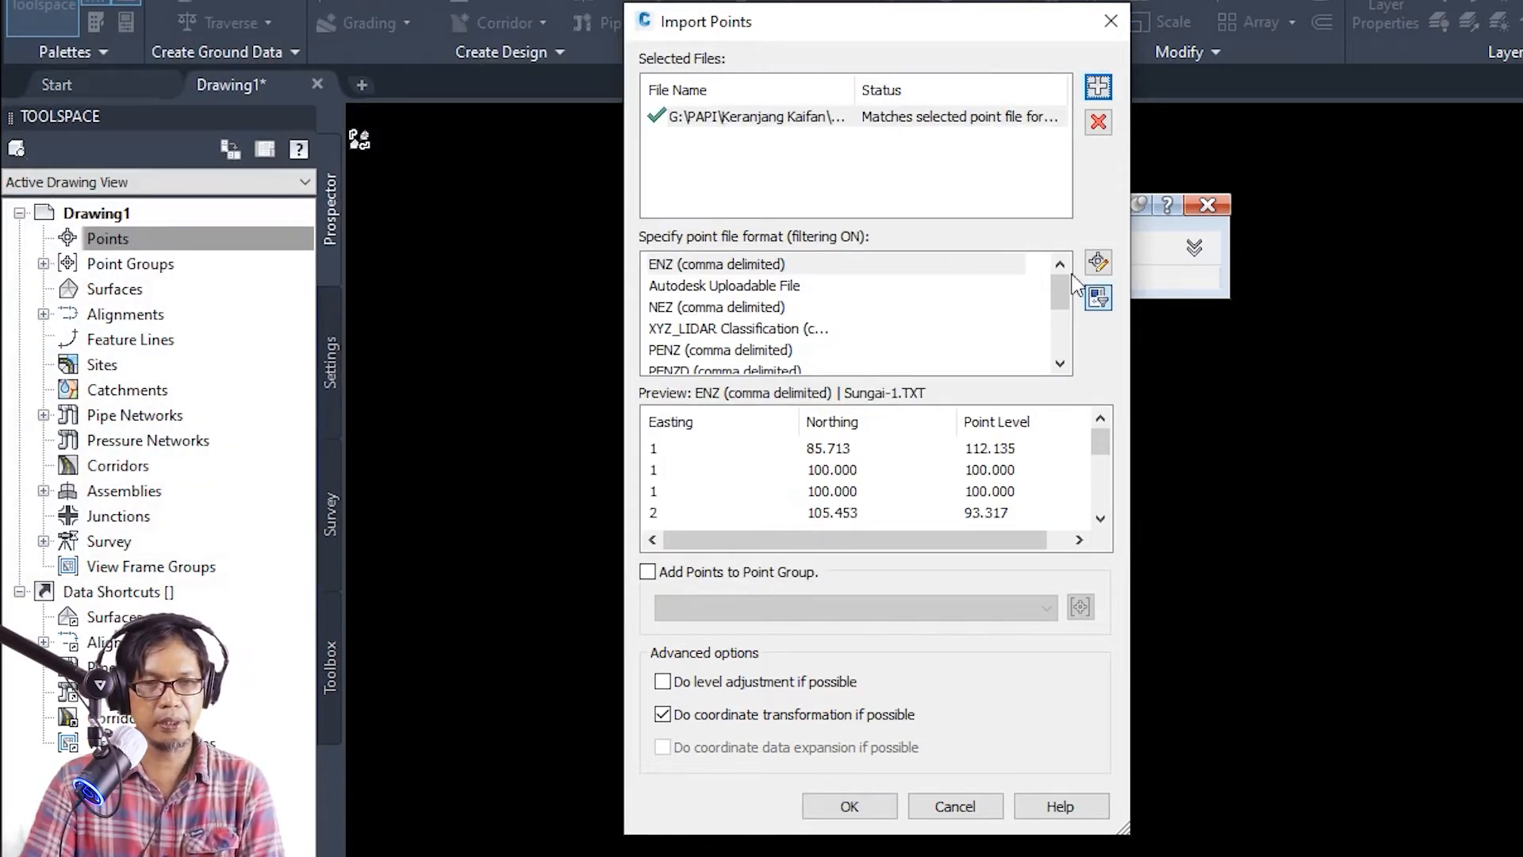
- Set the point file format to PENZD (comma delimited)
left_click(1061, 363)
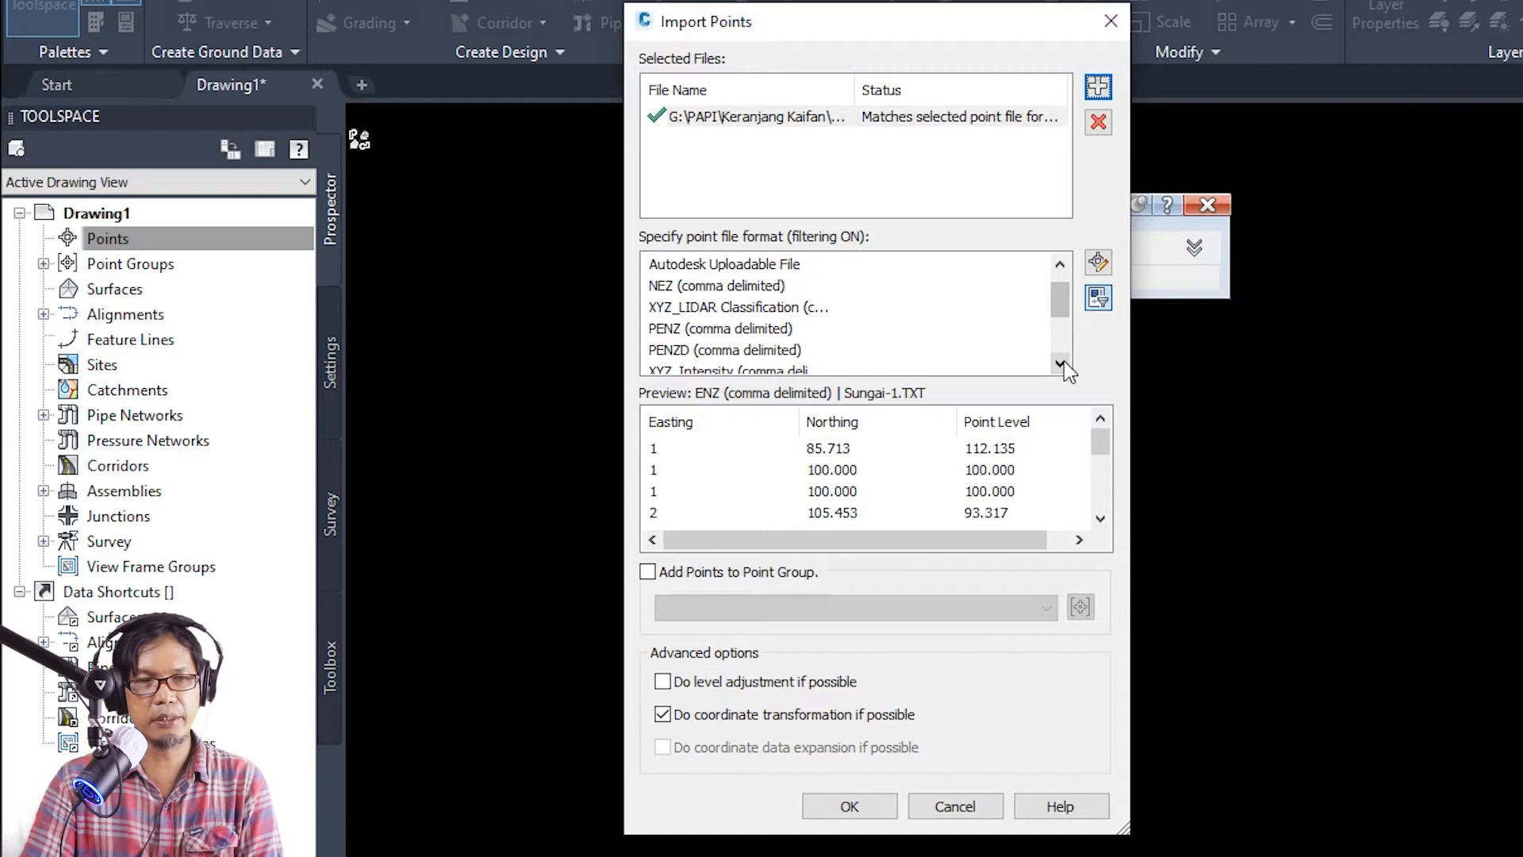
left_click(1061, 364)
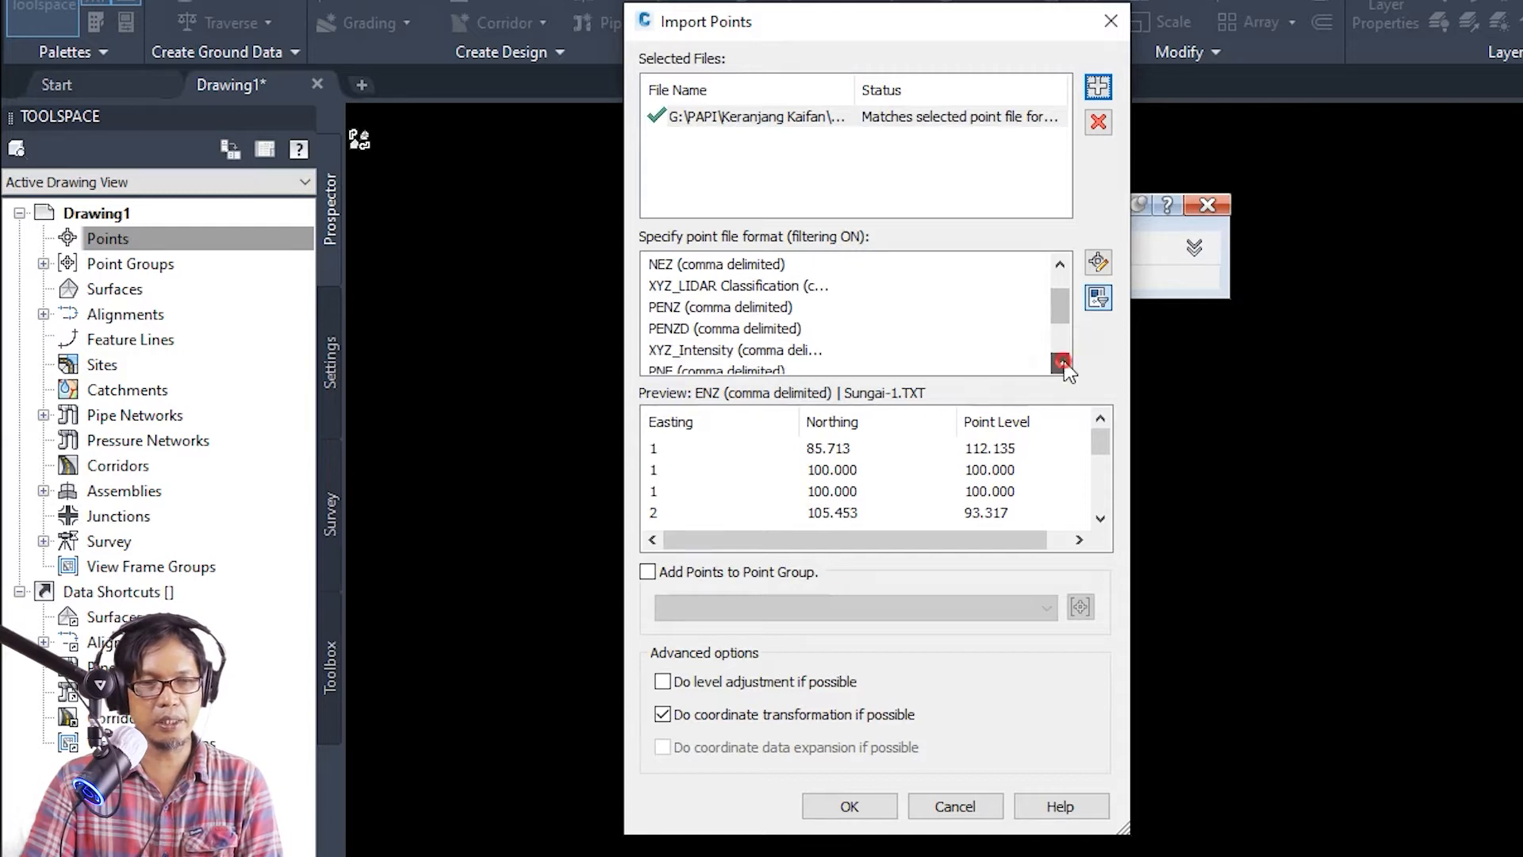
left_click(713, 332)
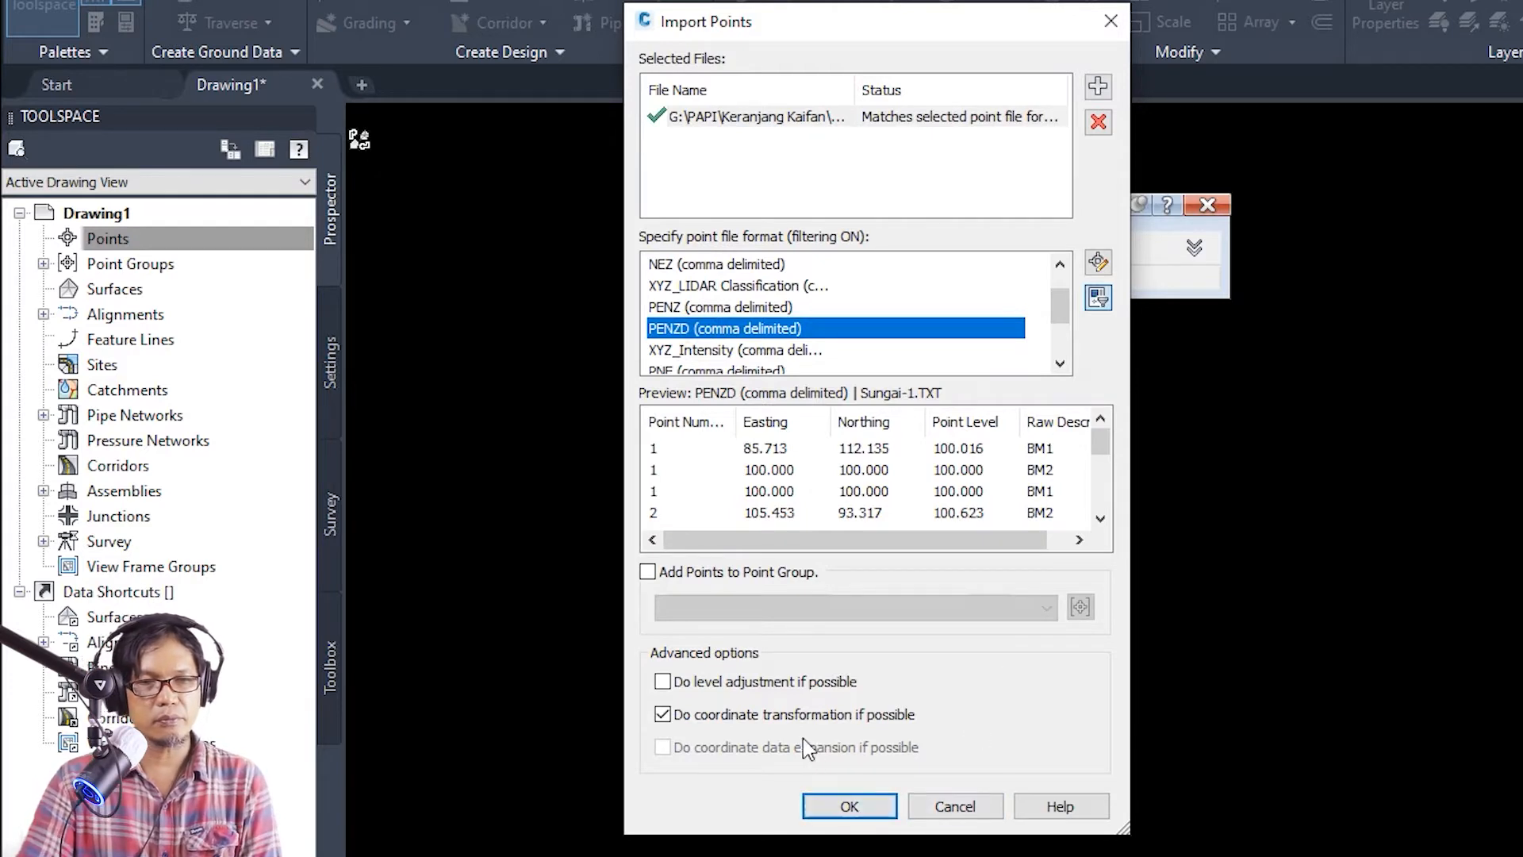
- Enable adding the imported points to a point group and create a new group named Situasi for them
left_click(649, 574)
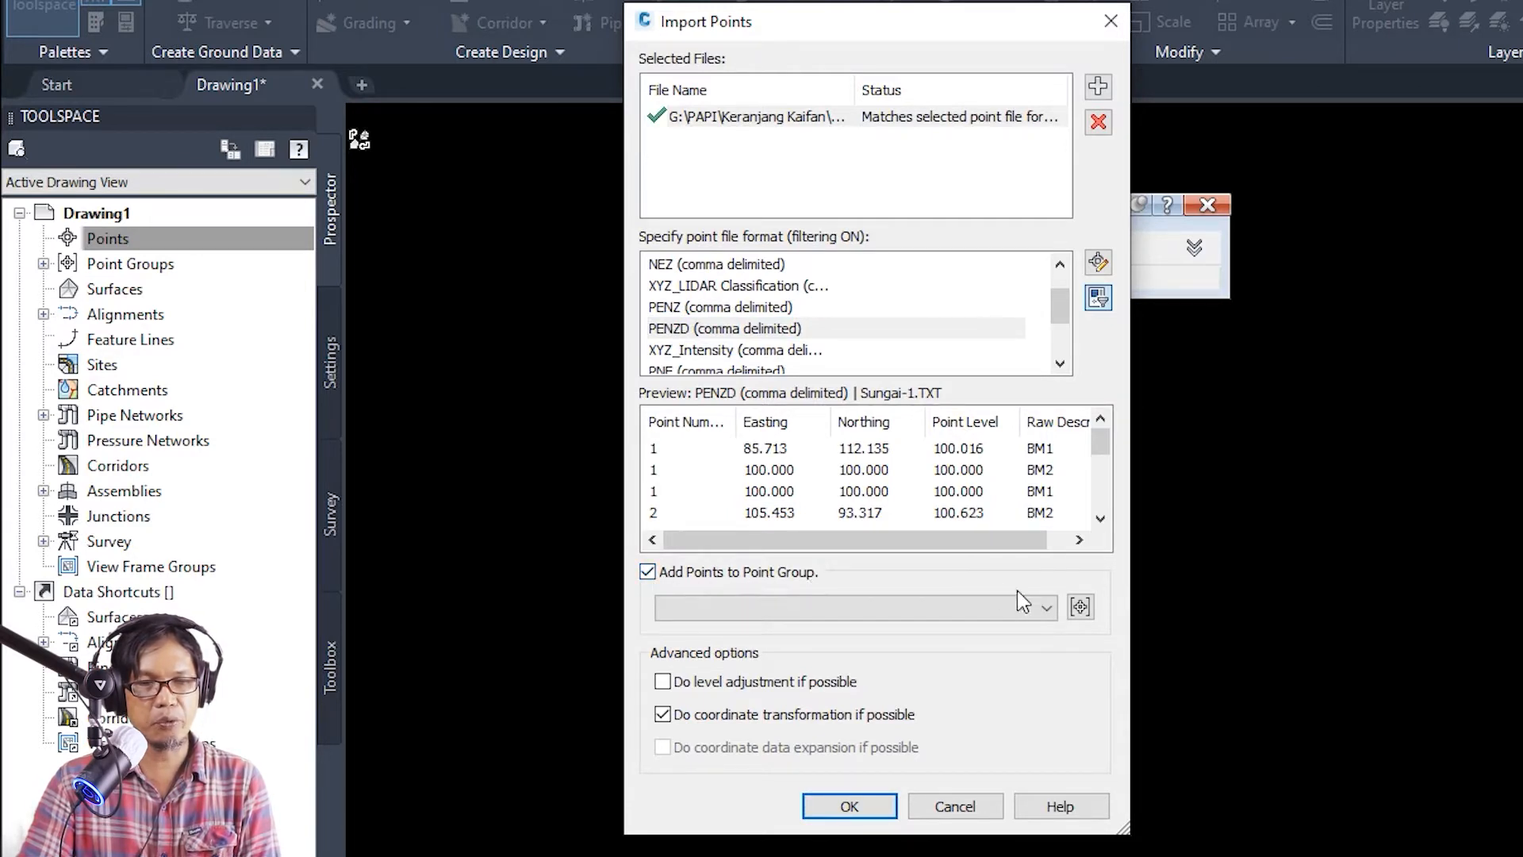
left_click(1082, 608)
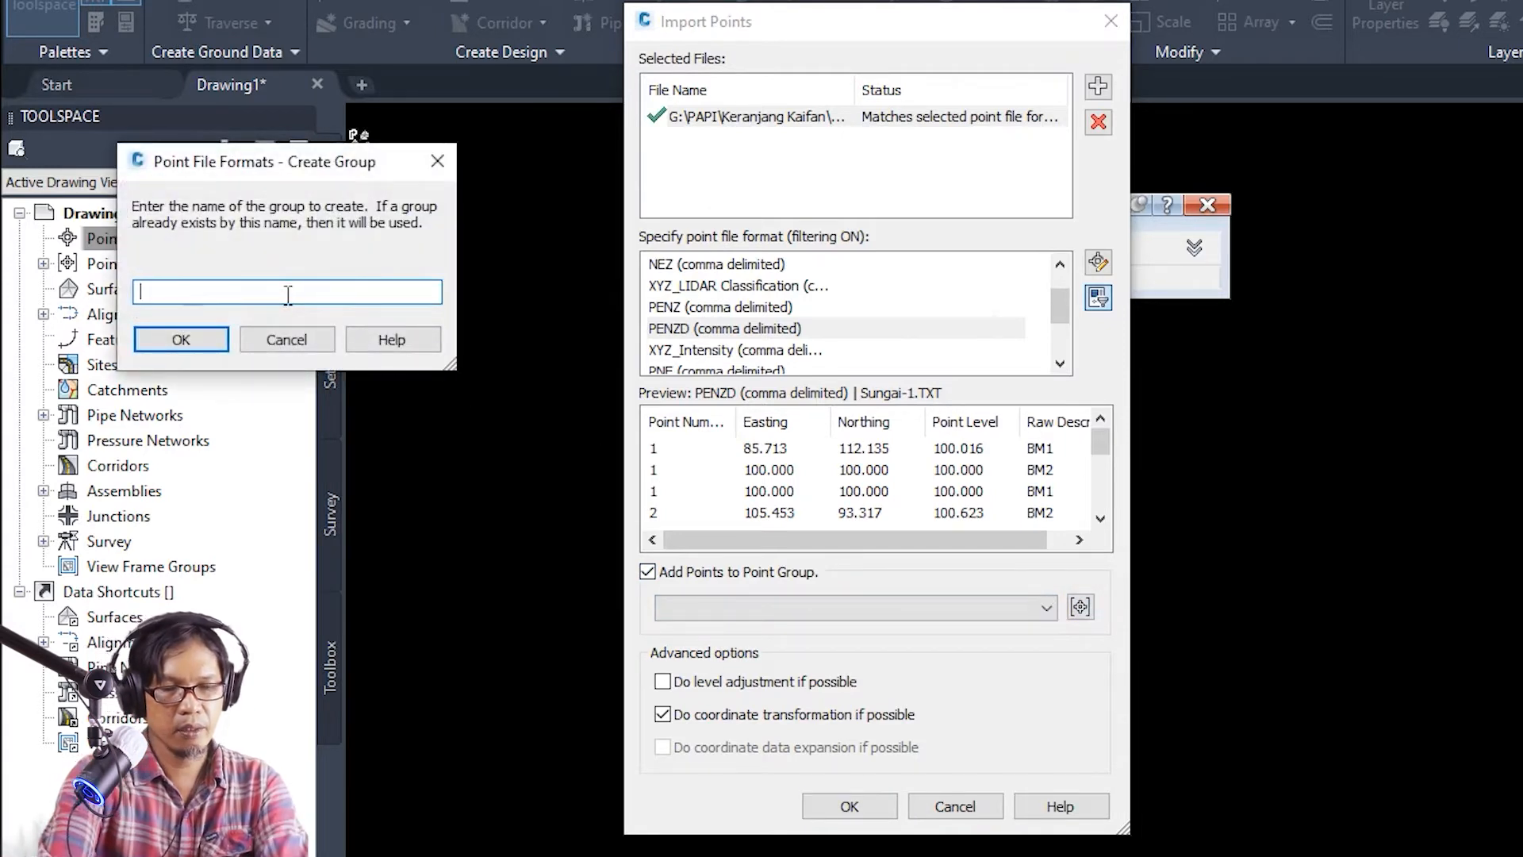
type("Sit")
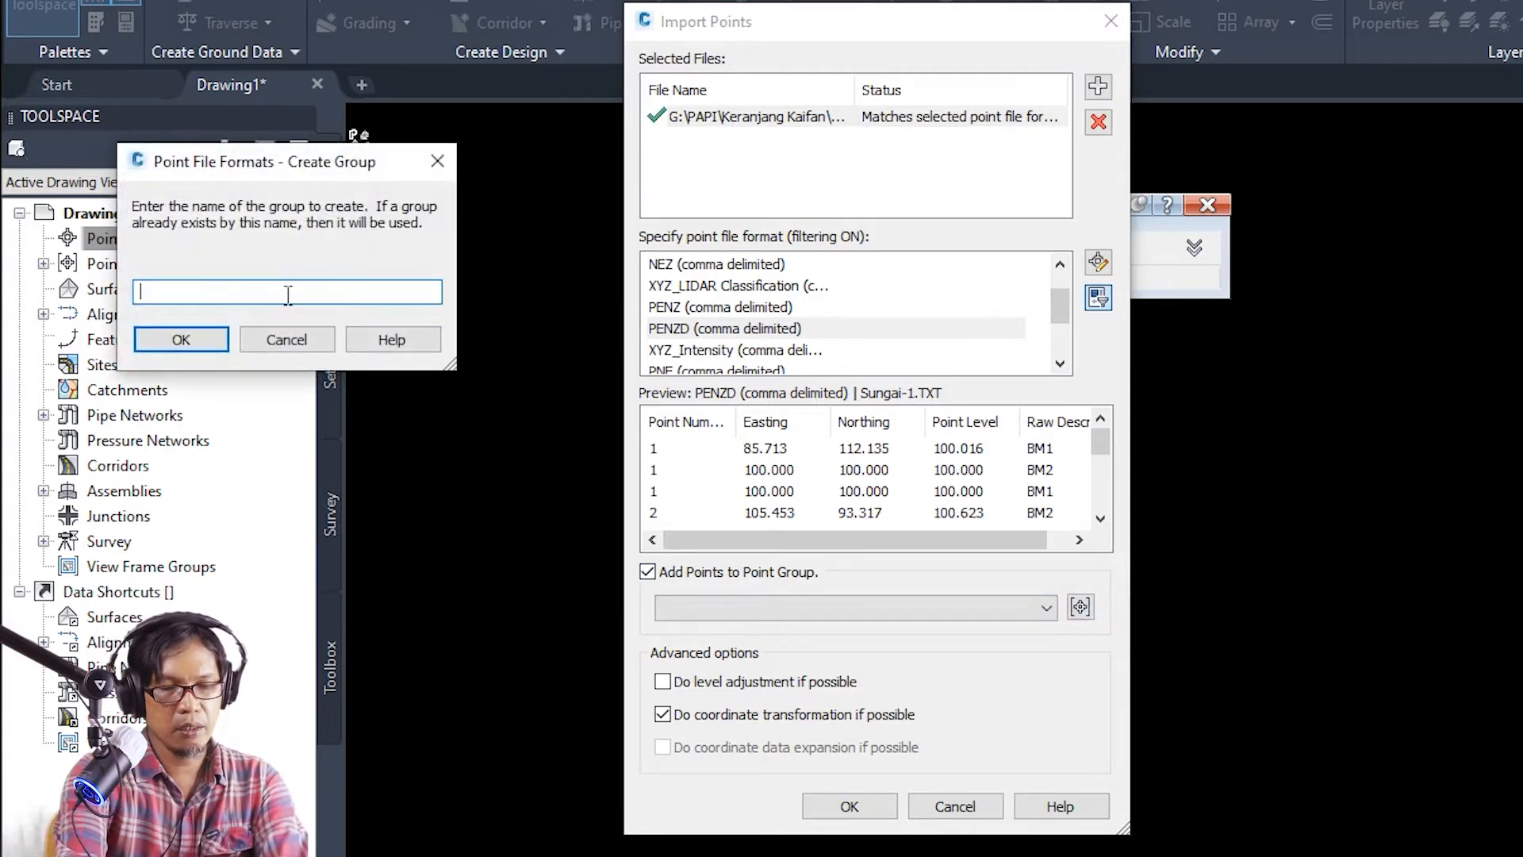
type("uasi")
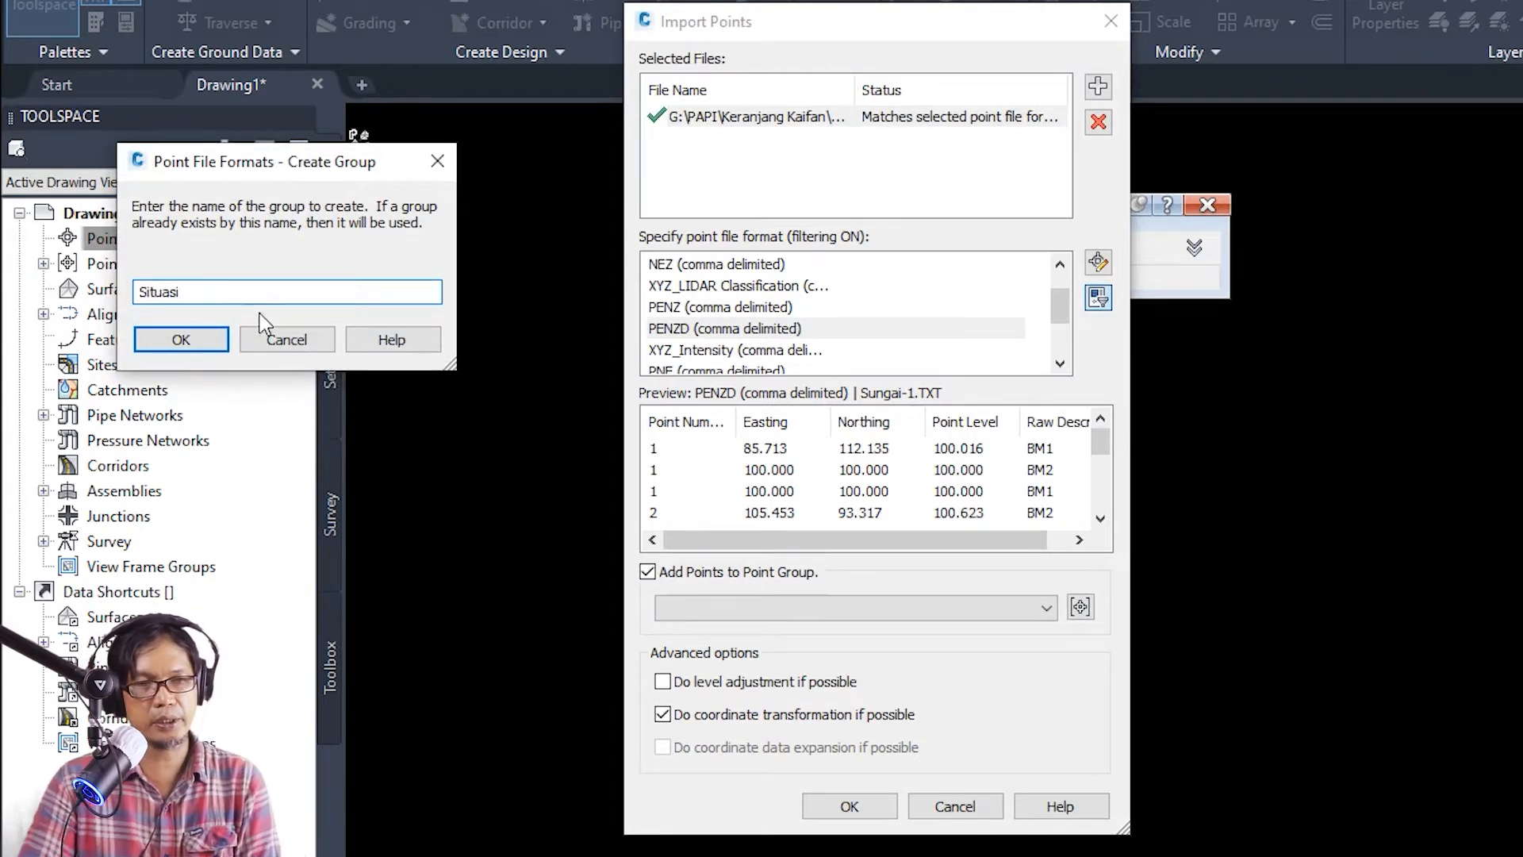
left_click(218, 341)
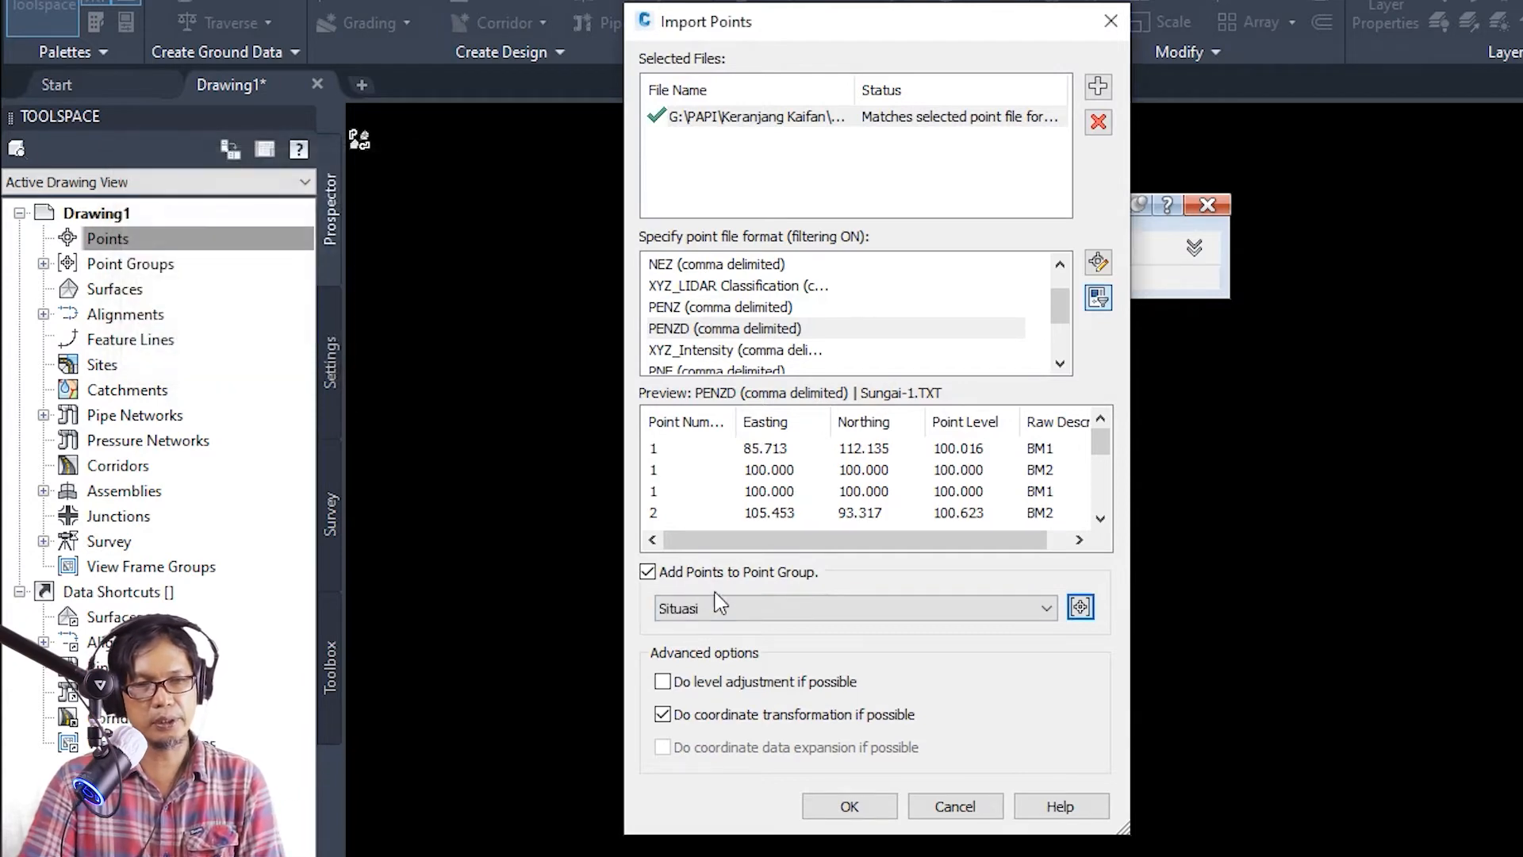
- Import the points, resolving all duplicate numbers with Use next point number, and zoom to the drawing extents
left_click(847, 805)
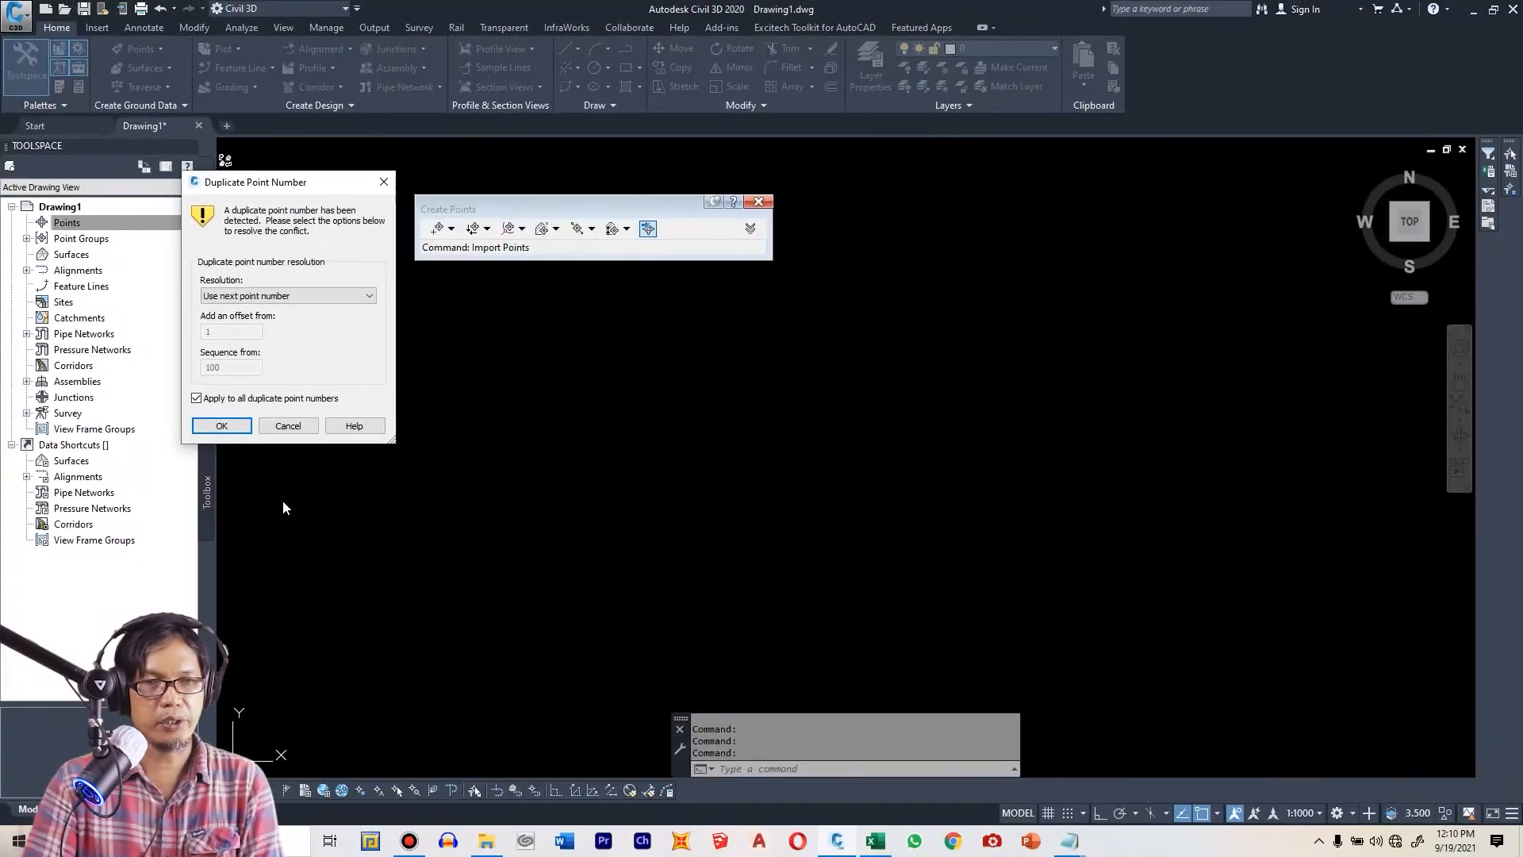
left_click(223, 427)
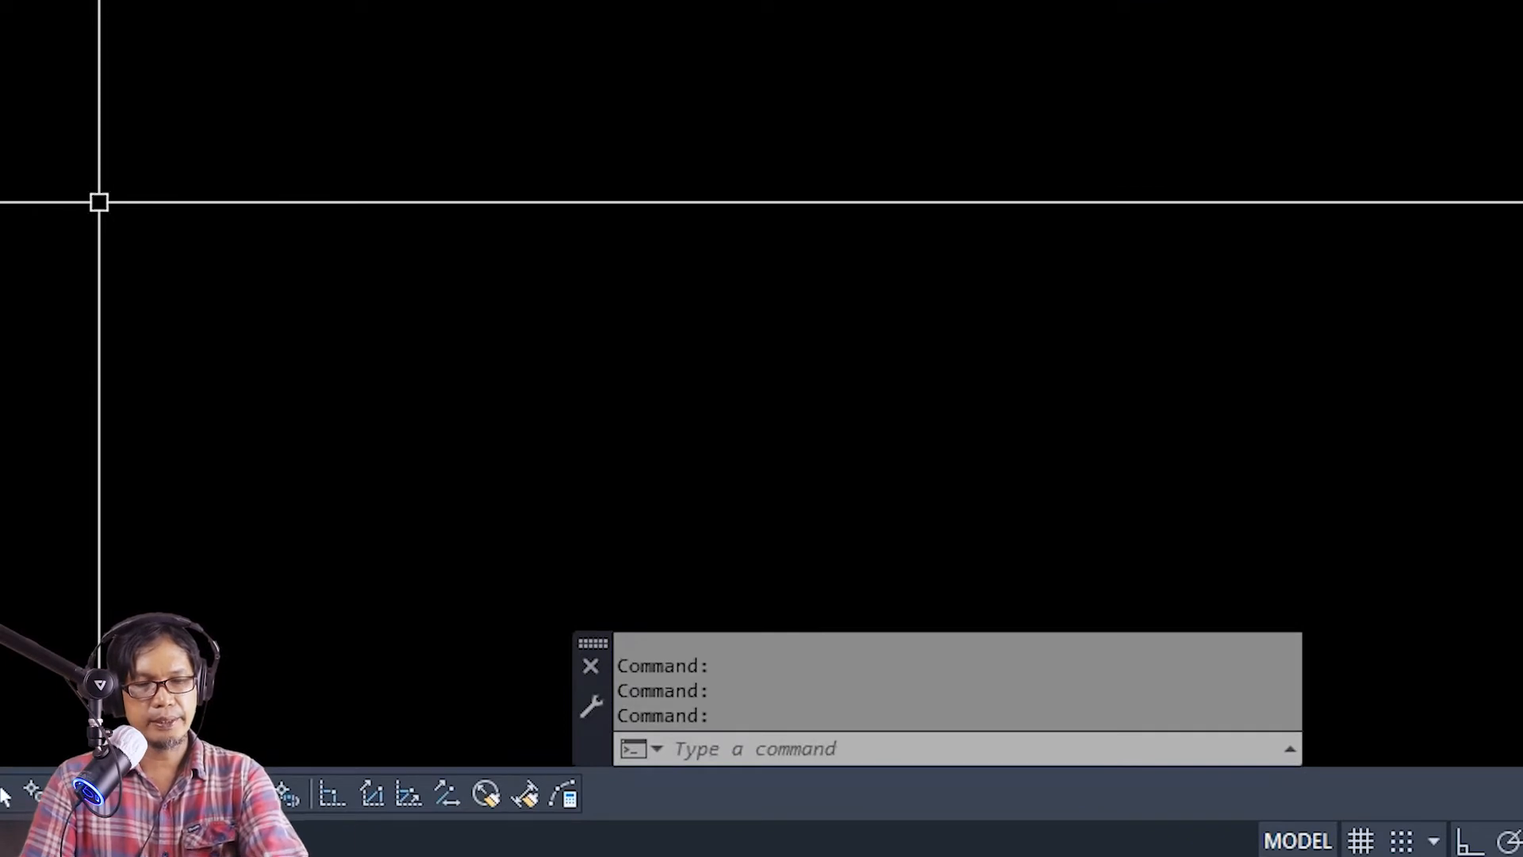
type("z")
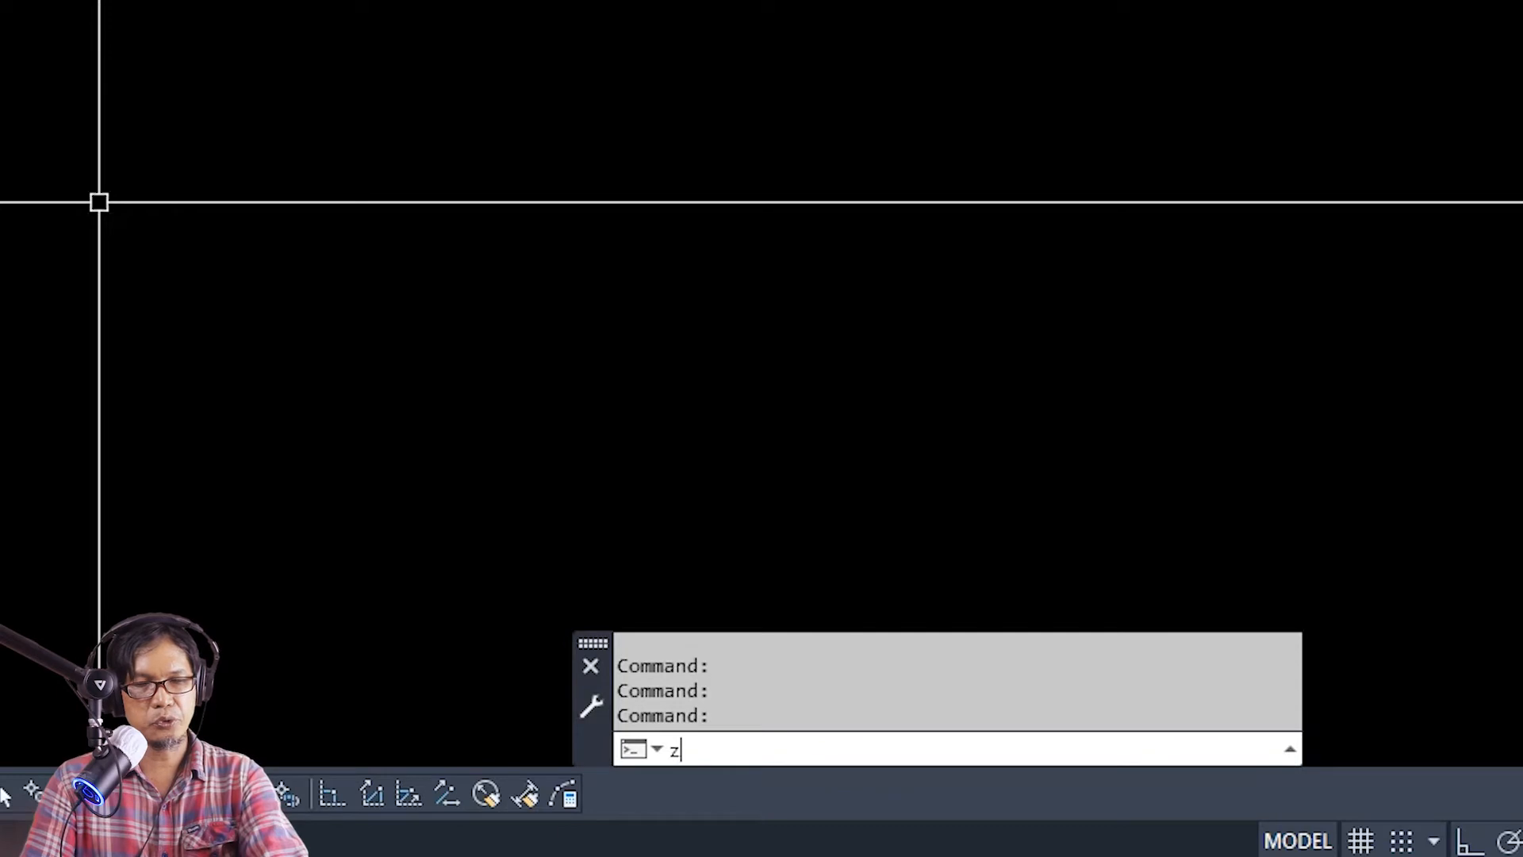
key("Return")
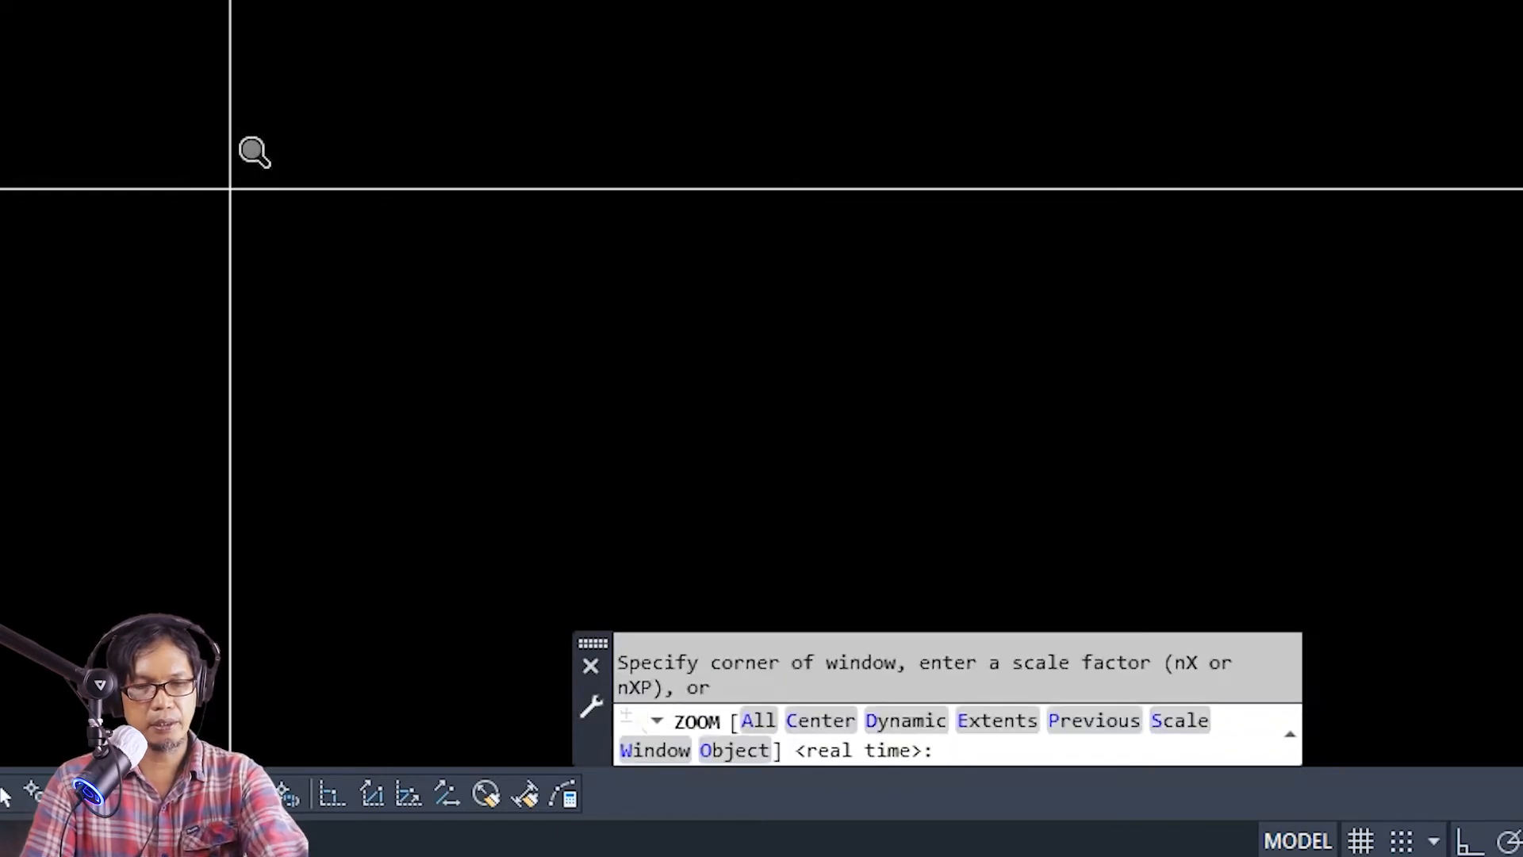
type("e")
key("Return")
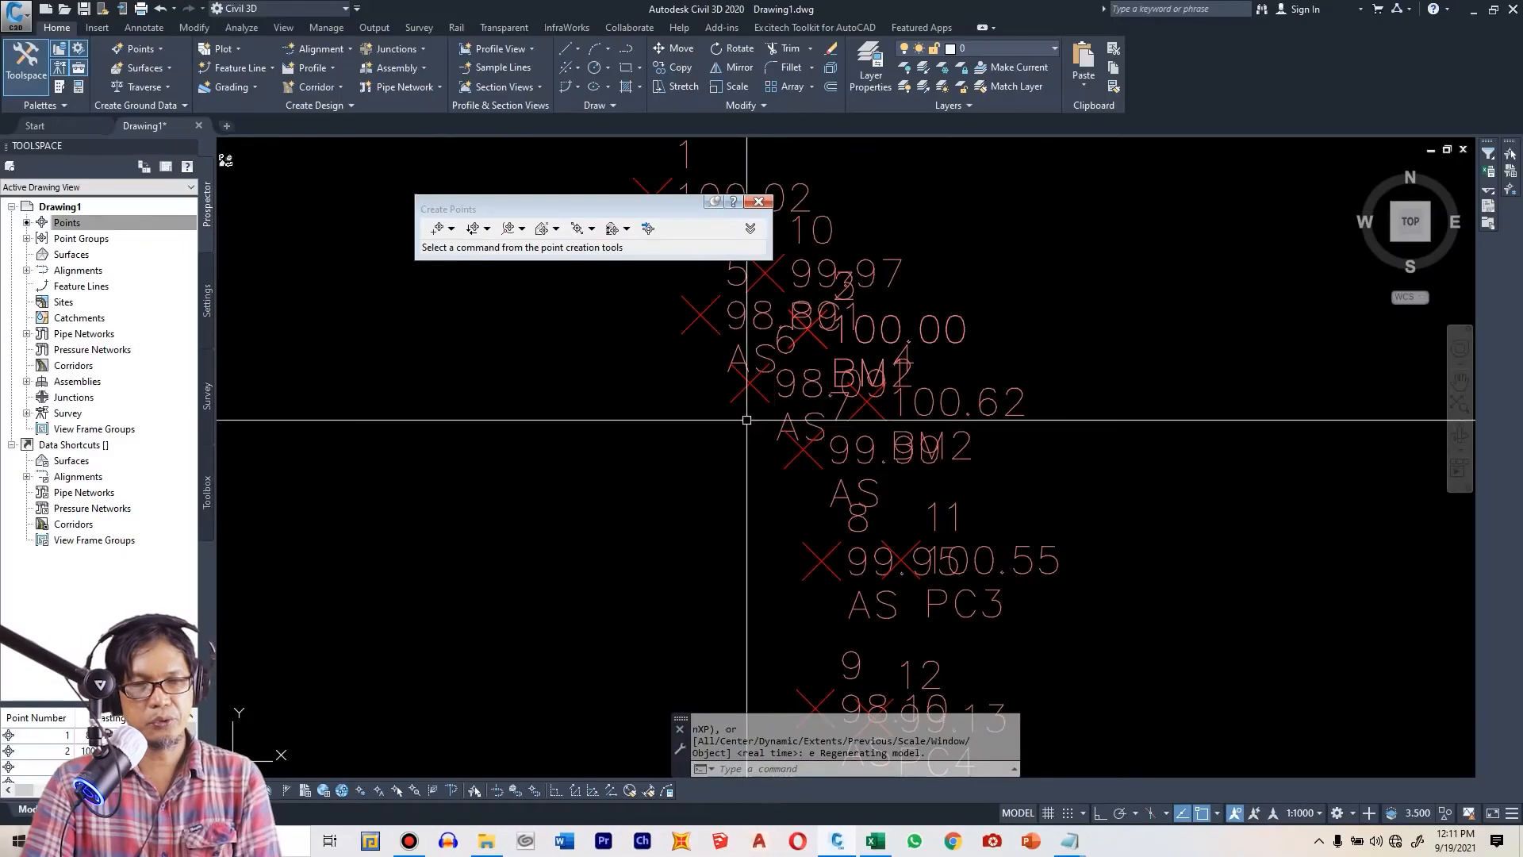
- Set the drawing's annotation scale to 1:100 to shrink the overlapping point labels
scroll(746, 420, "down", 2)
scroll(846, 422, "up", 2)
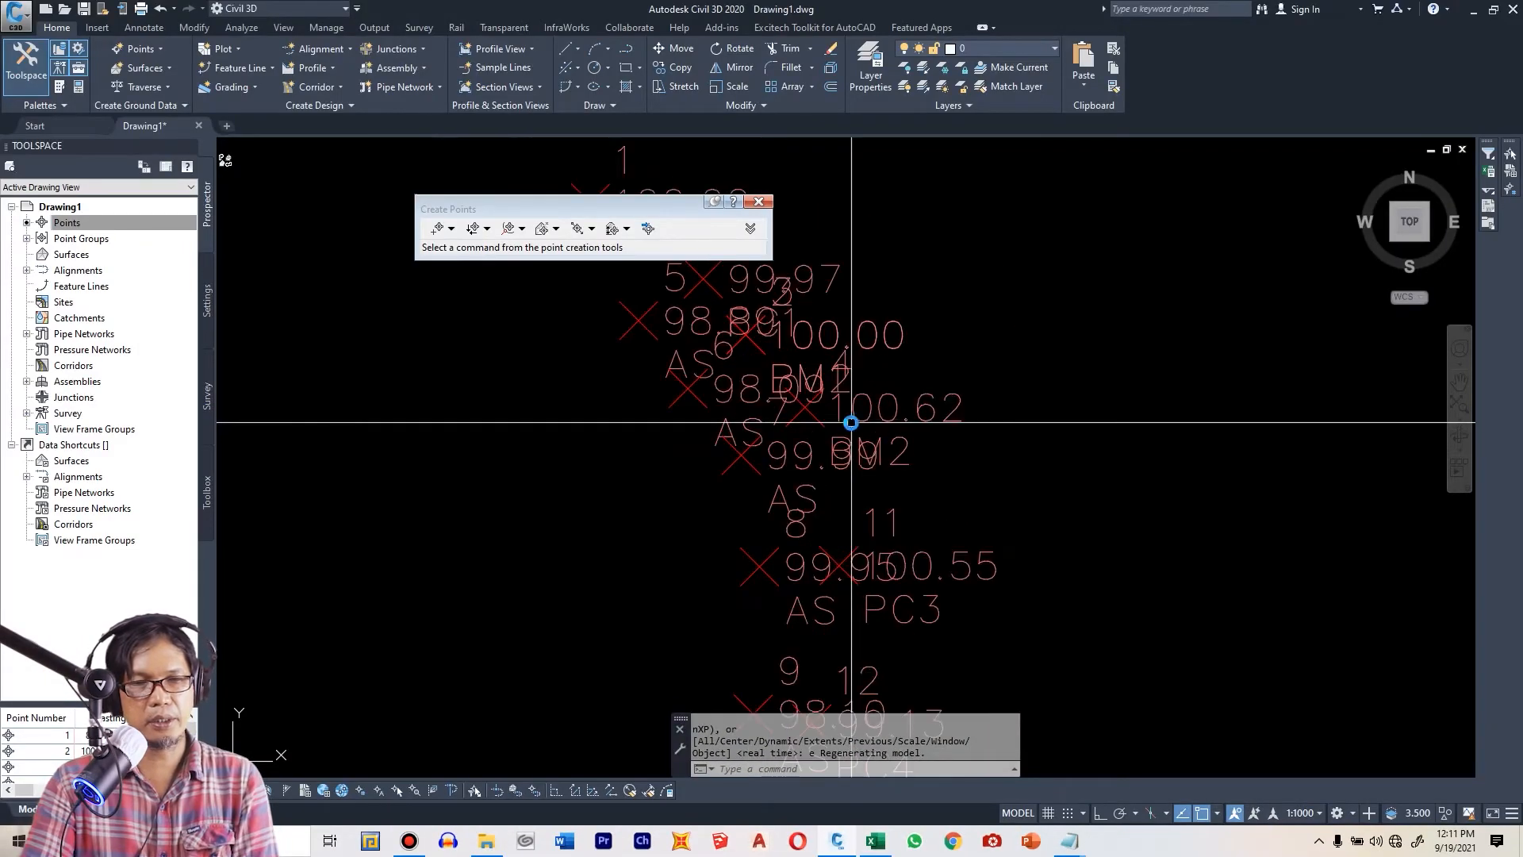
scroll(853, 422, "down", 2)
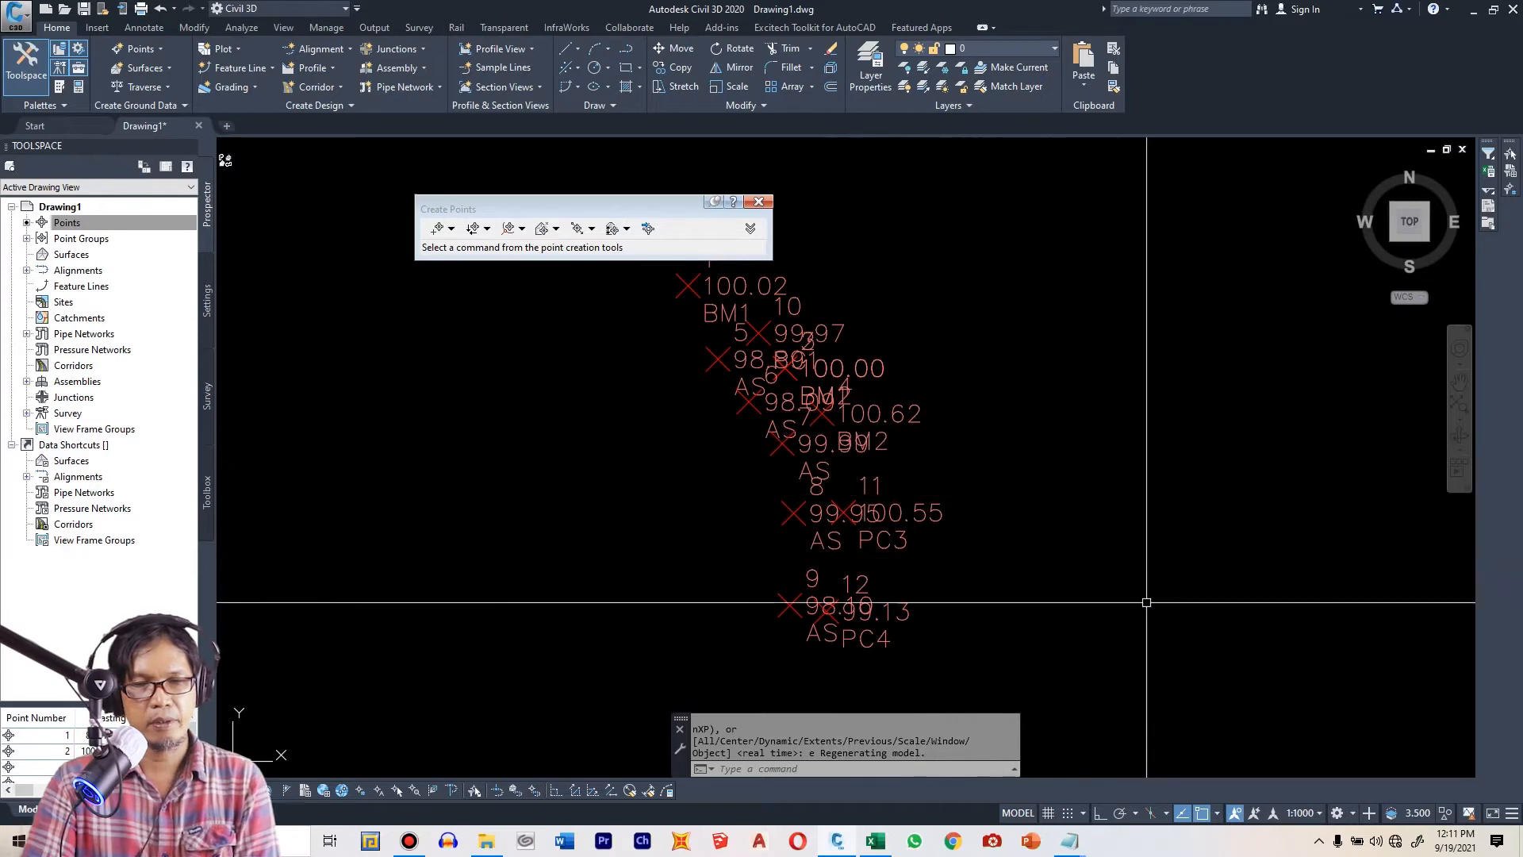
left_click(1313, 814)
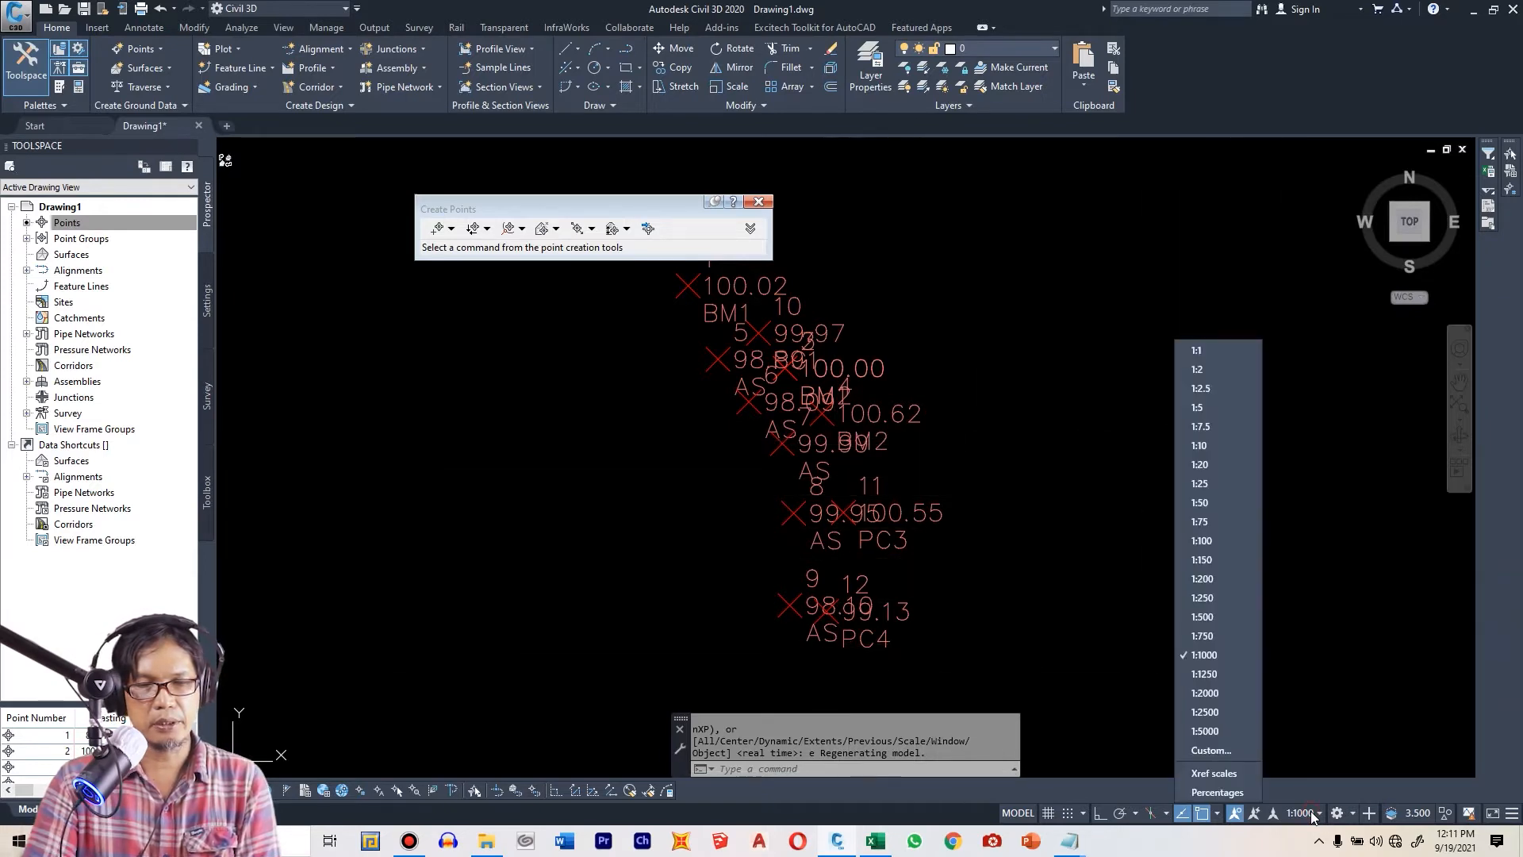
left_click(1221, 541)
- Examine the layout, numbers, elevations and descriptions of the imported survey points
scroll(818, 463, "up", 5)
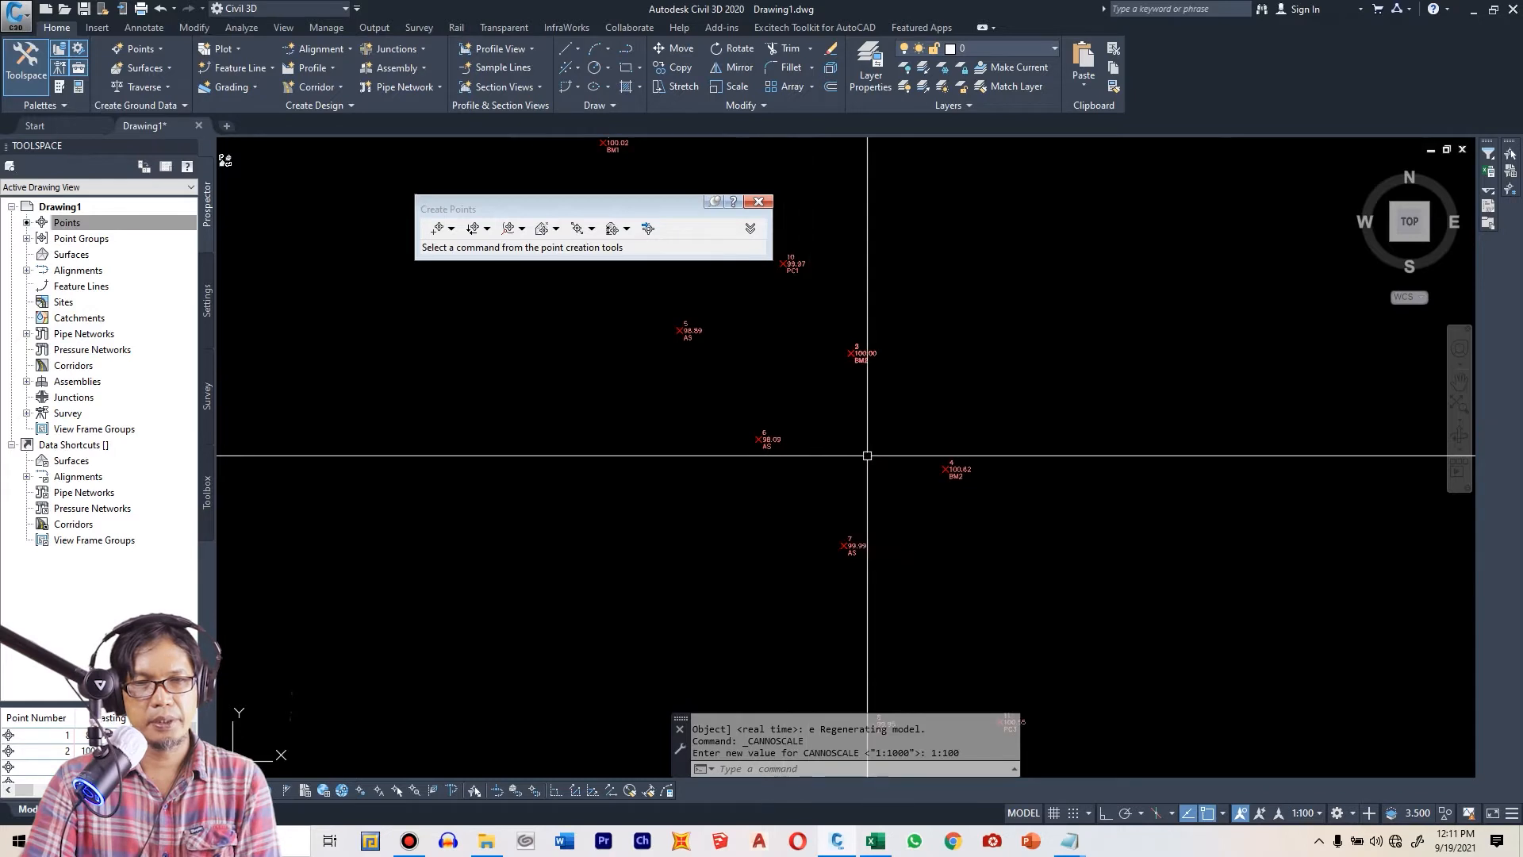
scroll(868, 452, "up", 5)
scroll(883, 422, "down", 5)
scroll(809, 333, "up", 4)
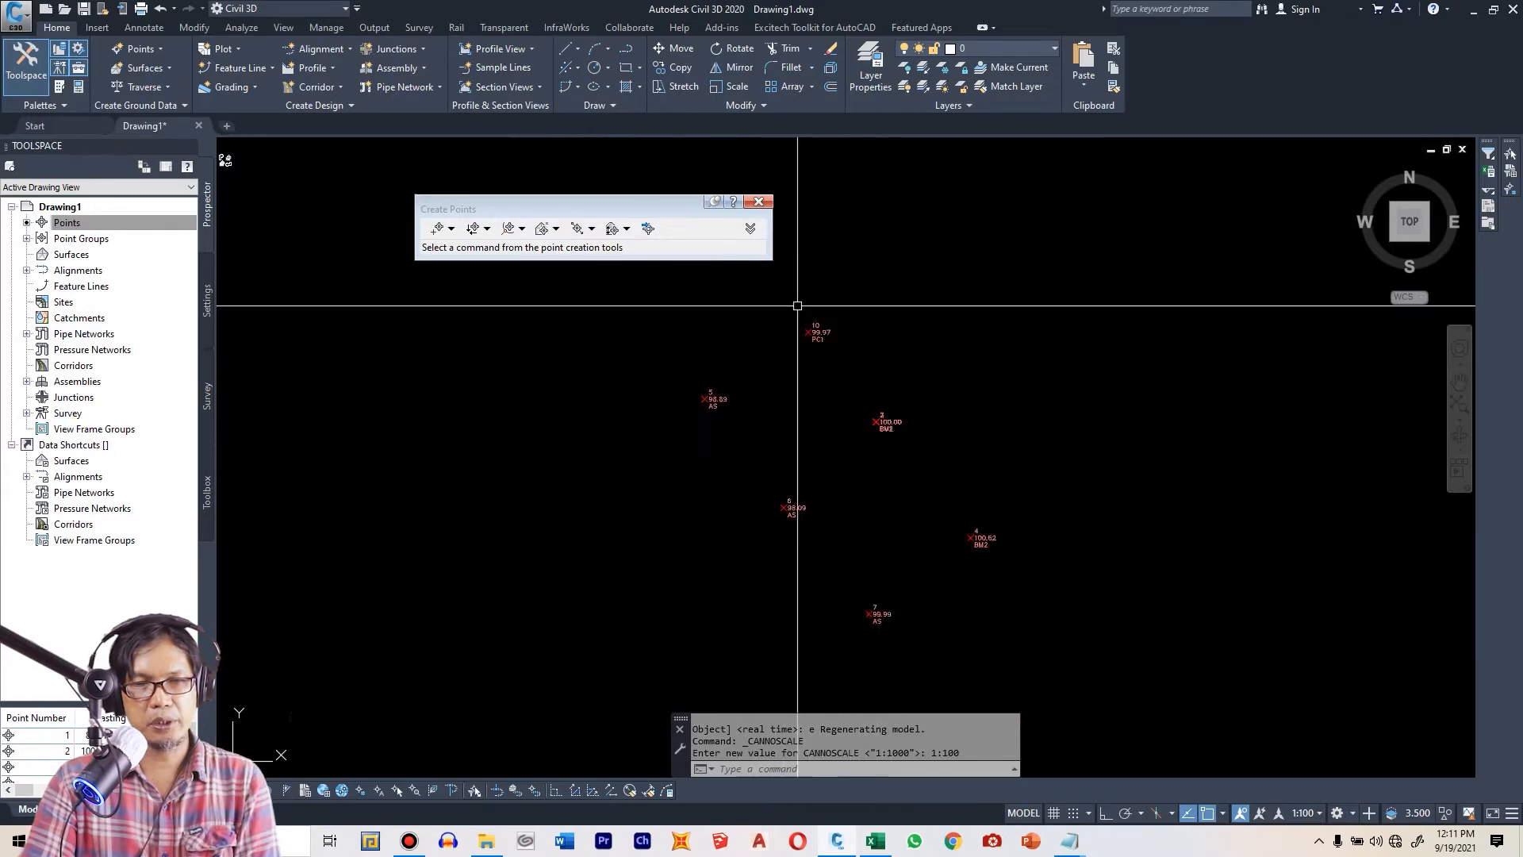
scroll(551, 426, "down", 2)
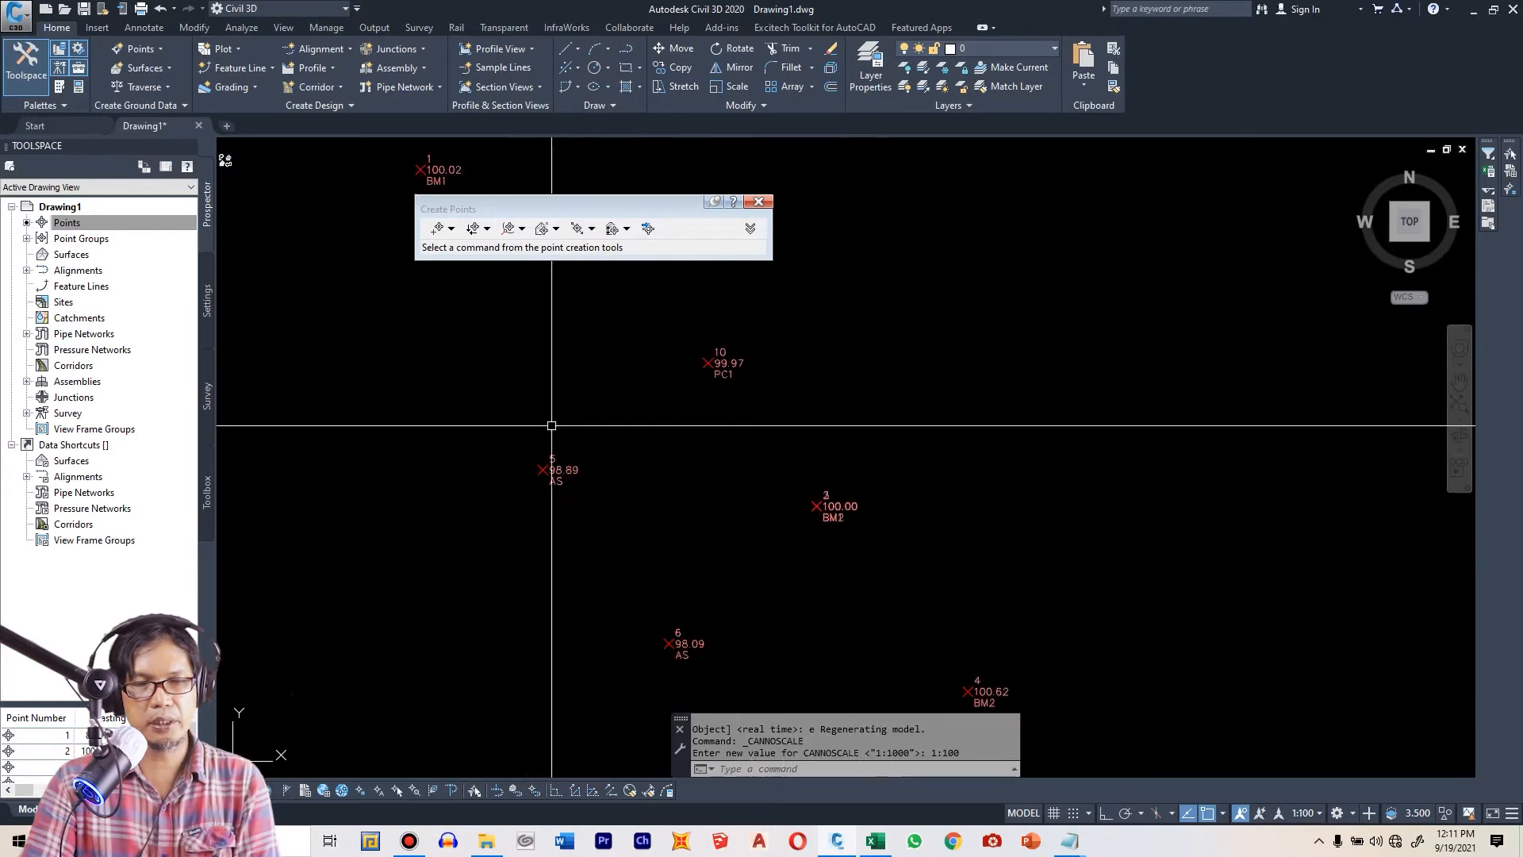
scroll(682, 461, "down", 5)
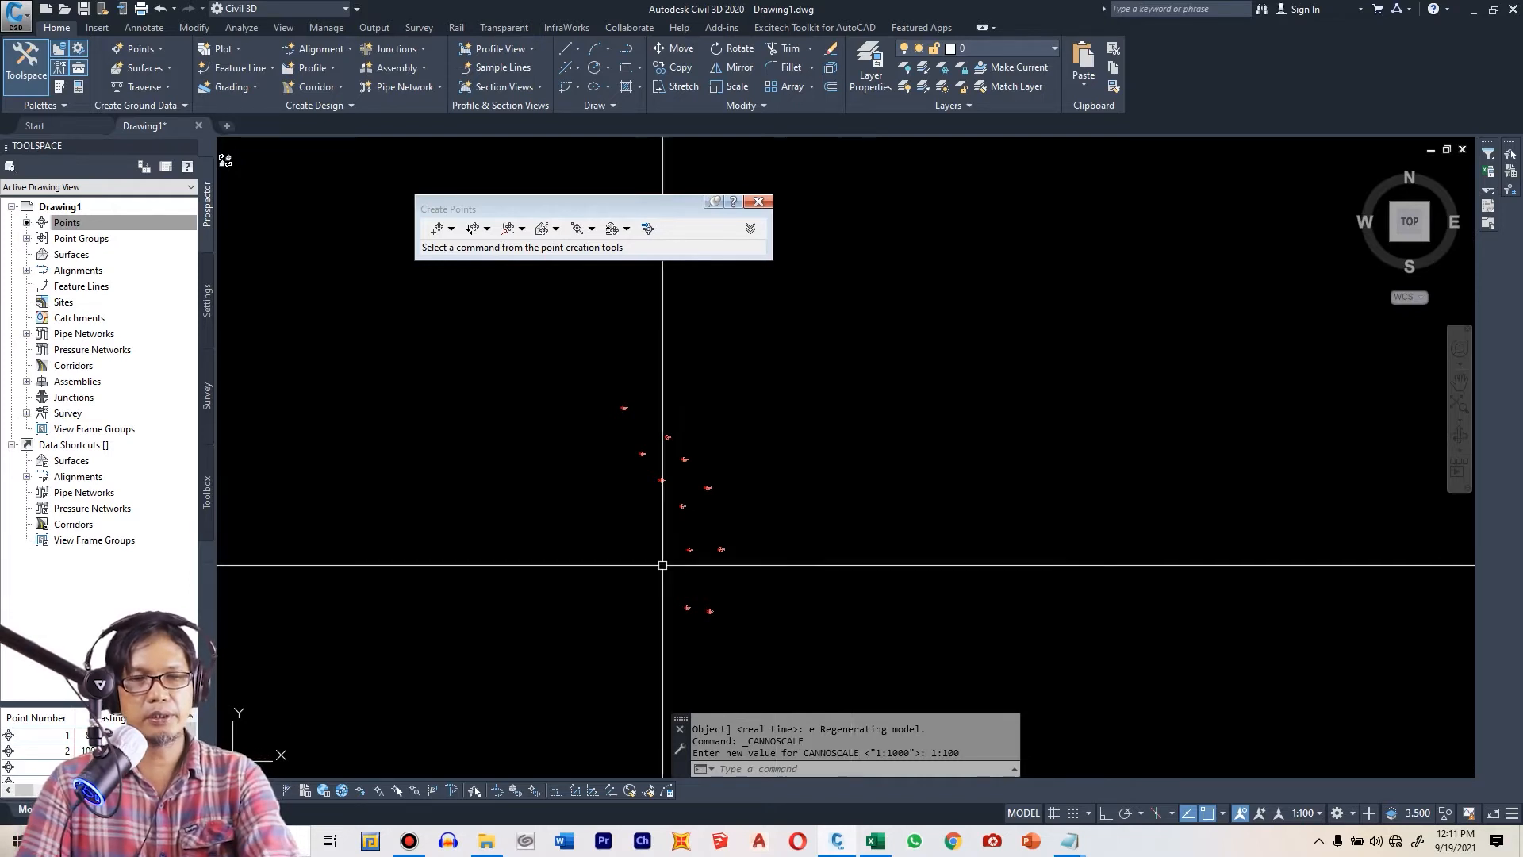
scroll(657, 601, "up", 4)
scroll(755, 619, "up", 5)
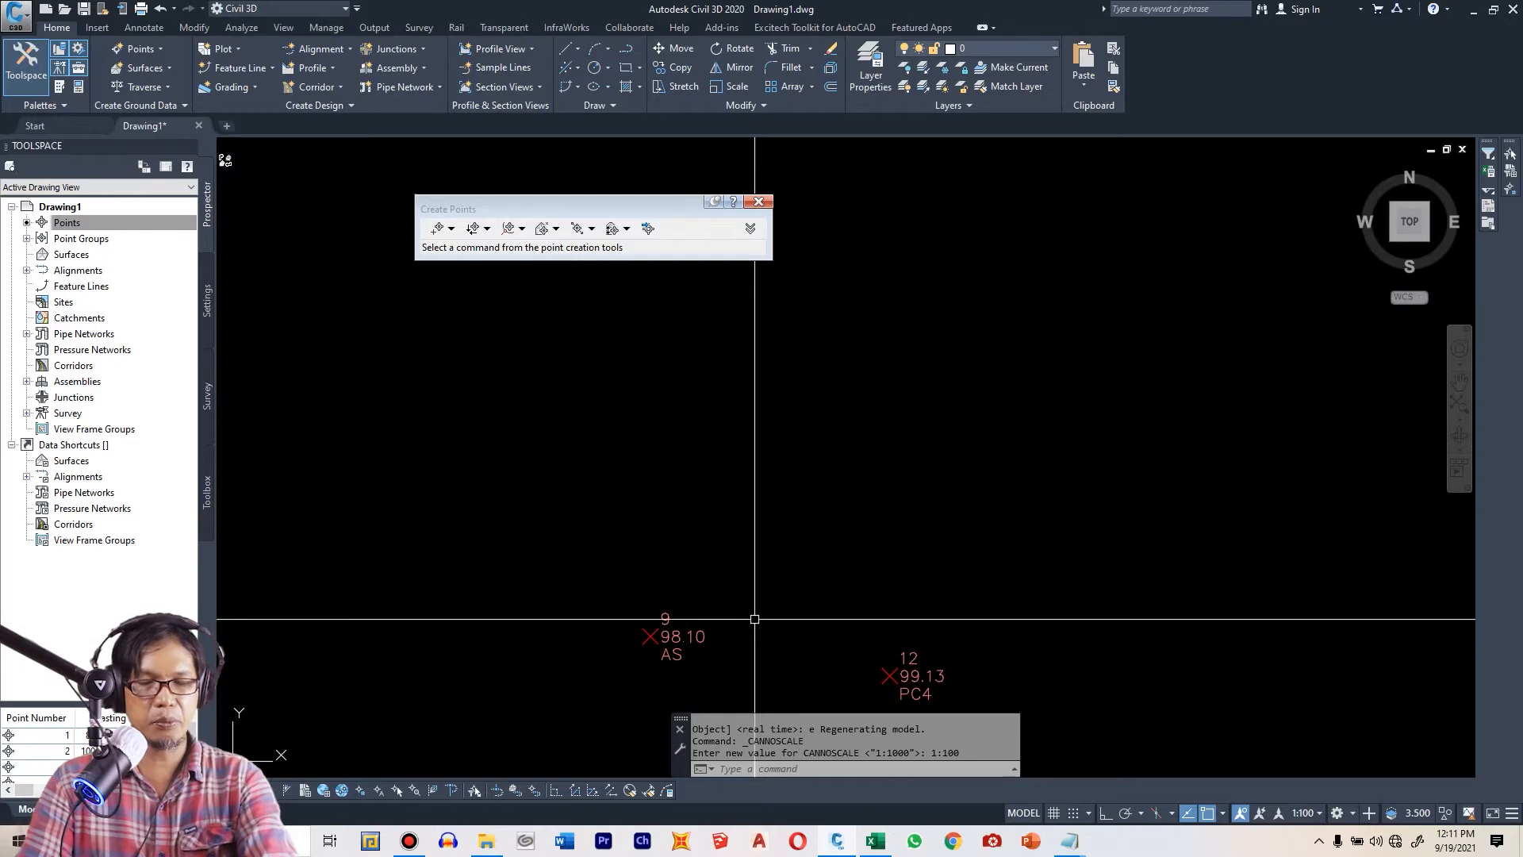
- Start a polyline at the AS survey point number 9
type("p")
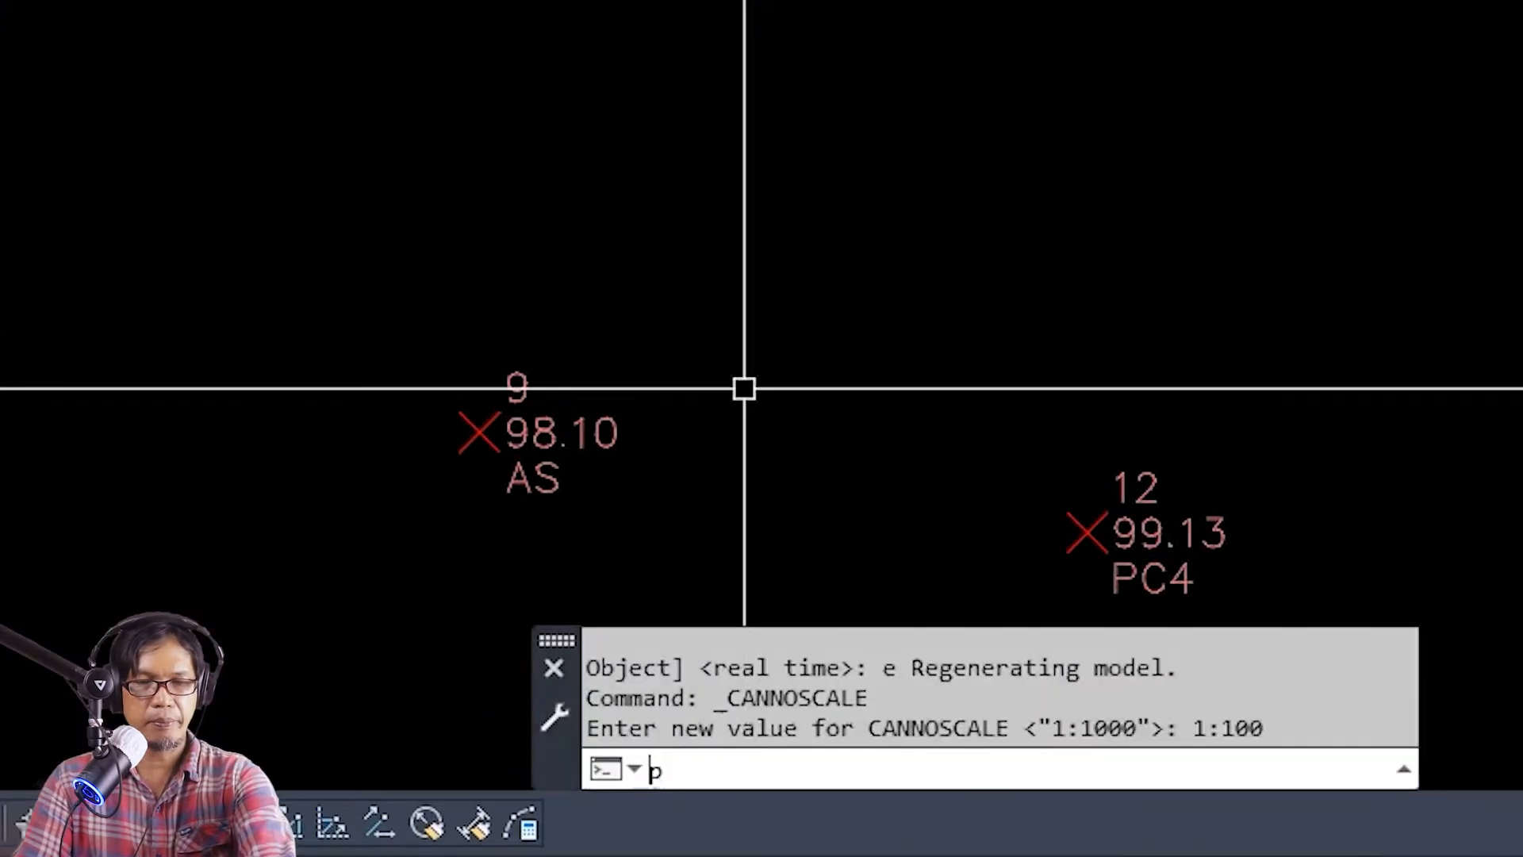
type("l")
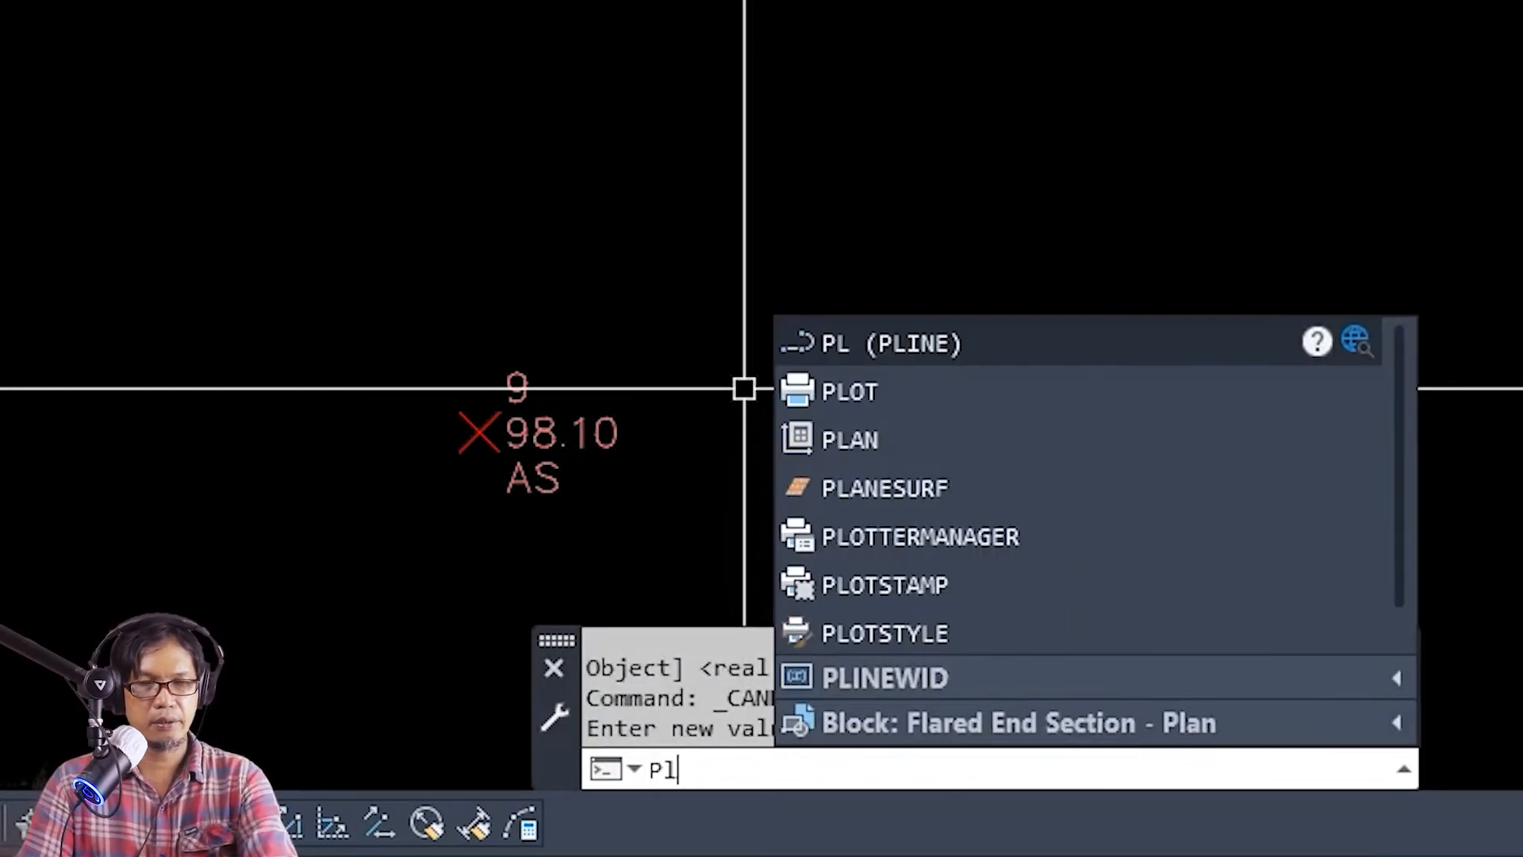
key("Return")
scroll(564, 53, "down", 4)
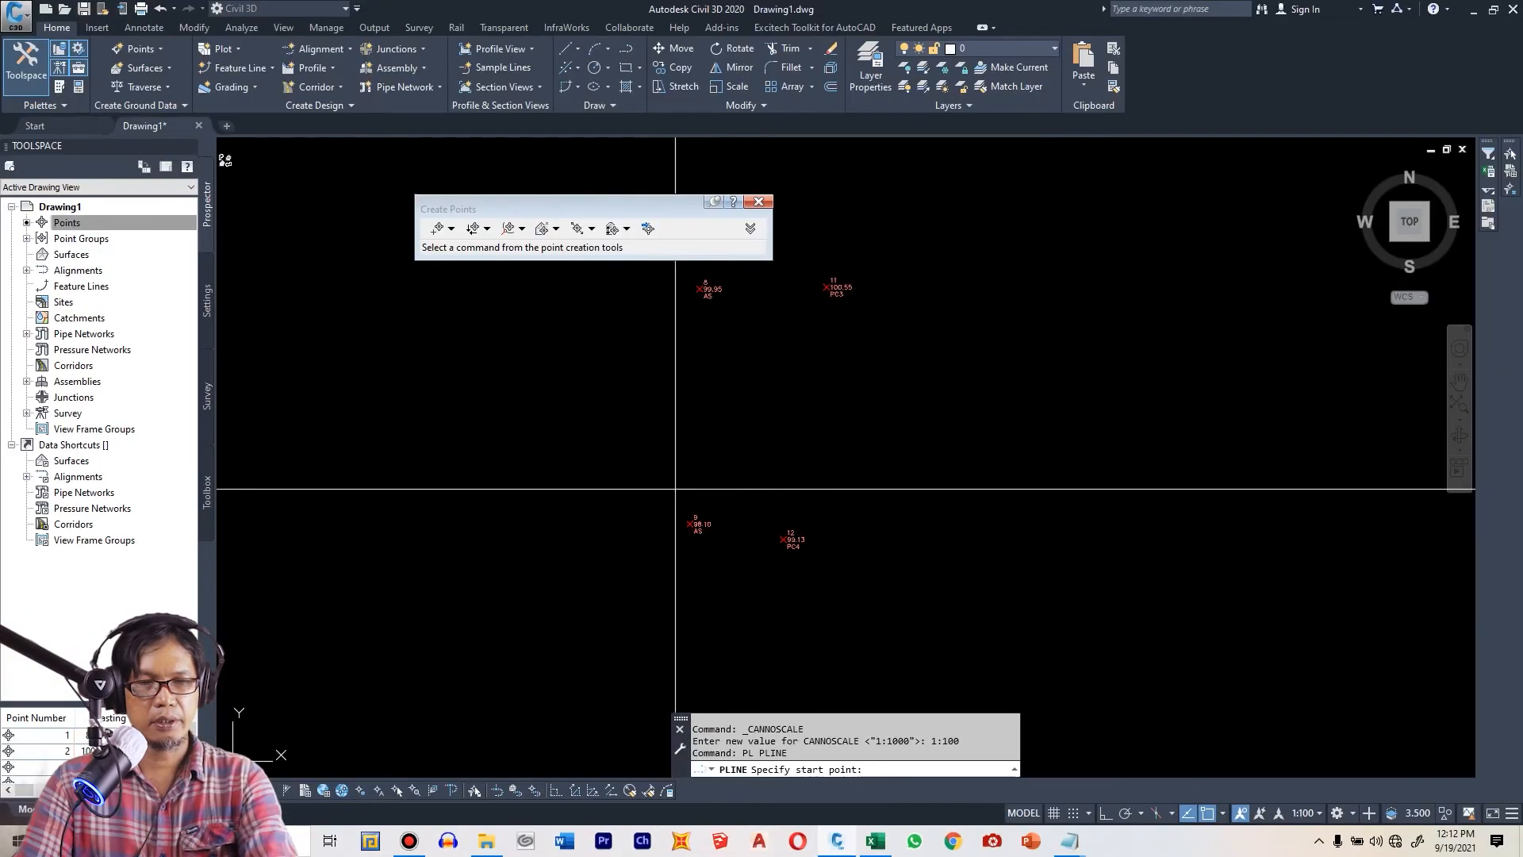
scroll(707, 511, "up", 4)
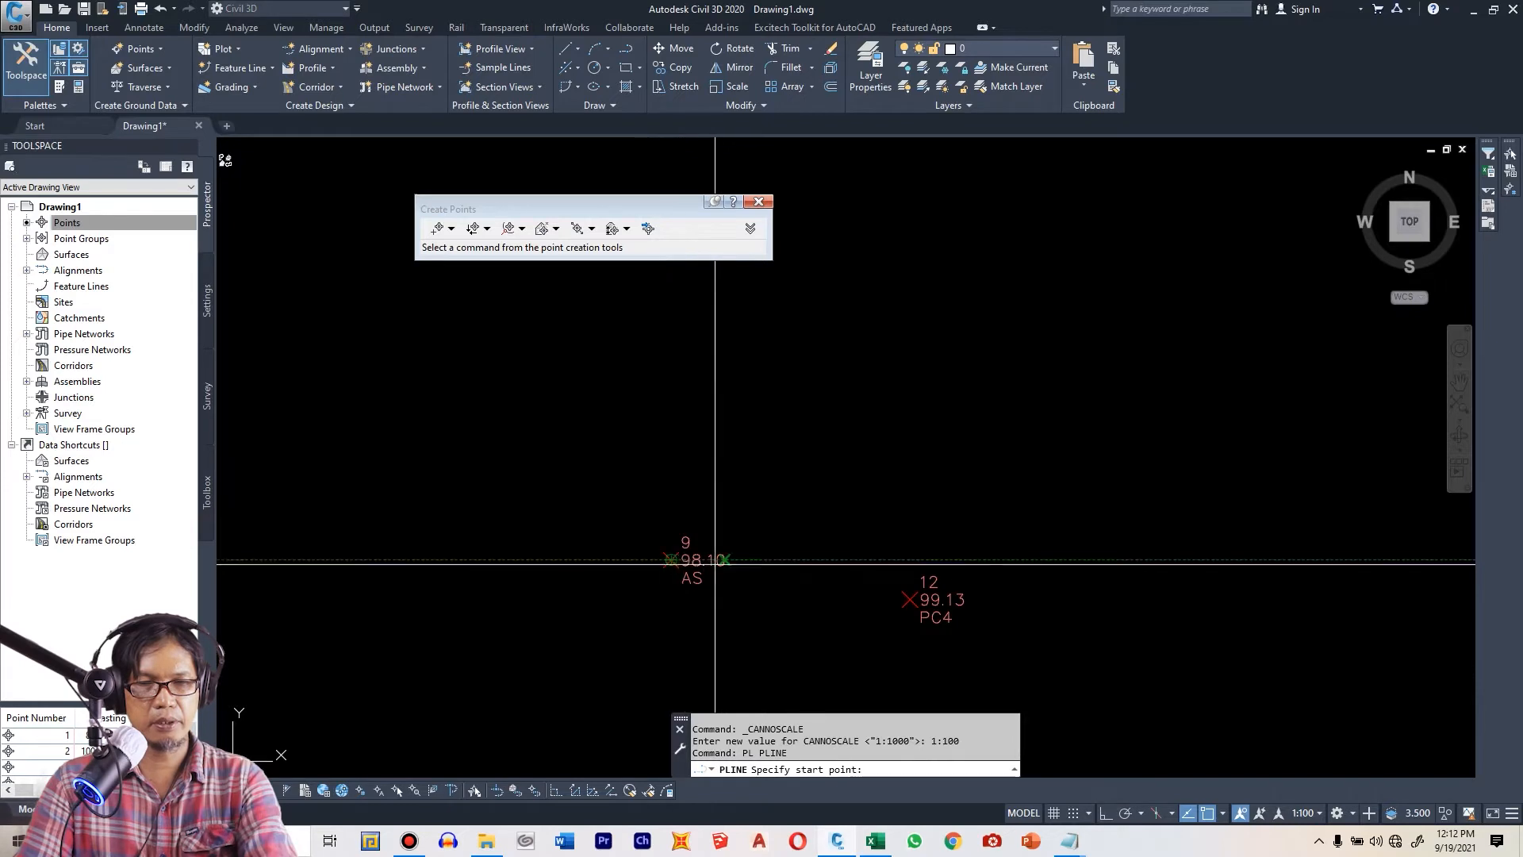
scroll(707, 554, "down", 6)
scroll(683, 510, "up", 5)
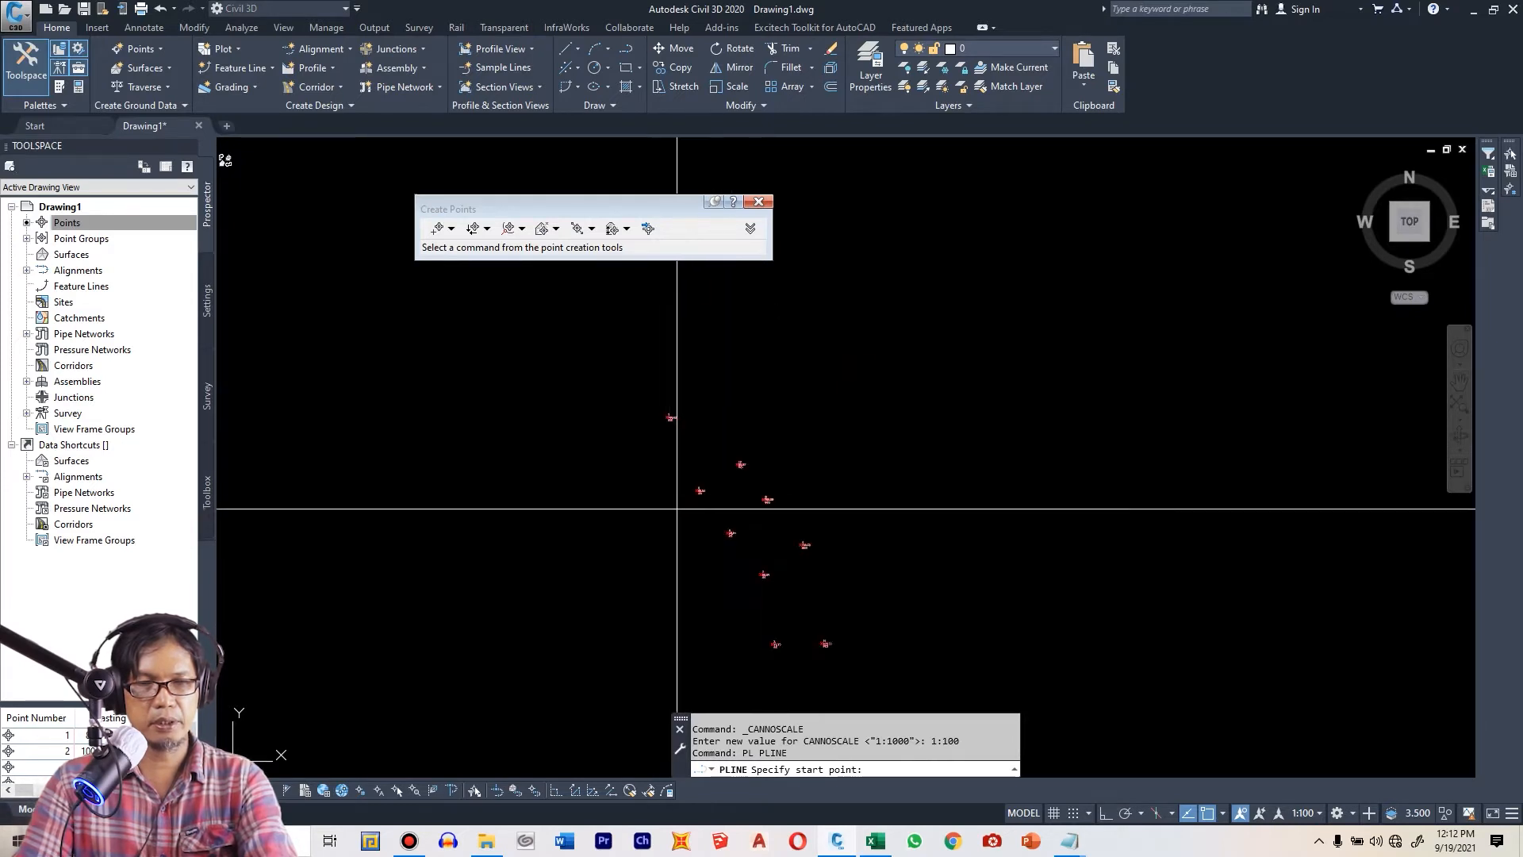
scroll(714, 476, "up", 1)
scroll(629, 436, "down", 4)
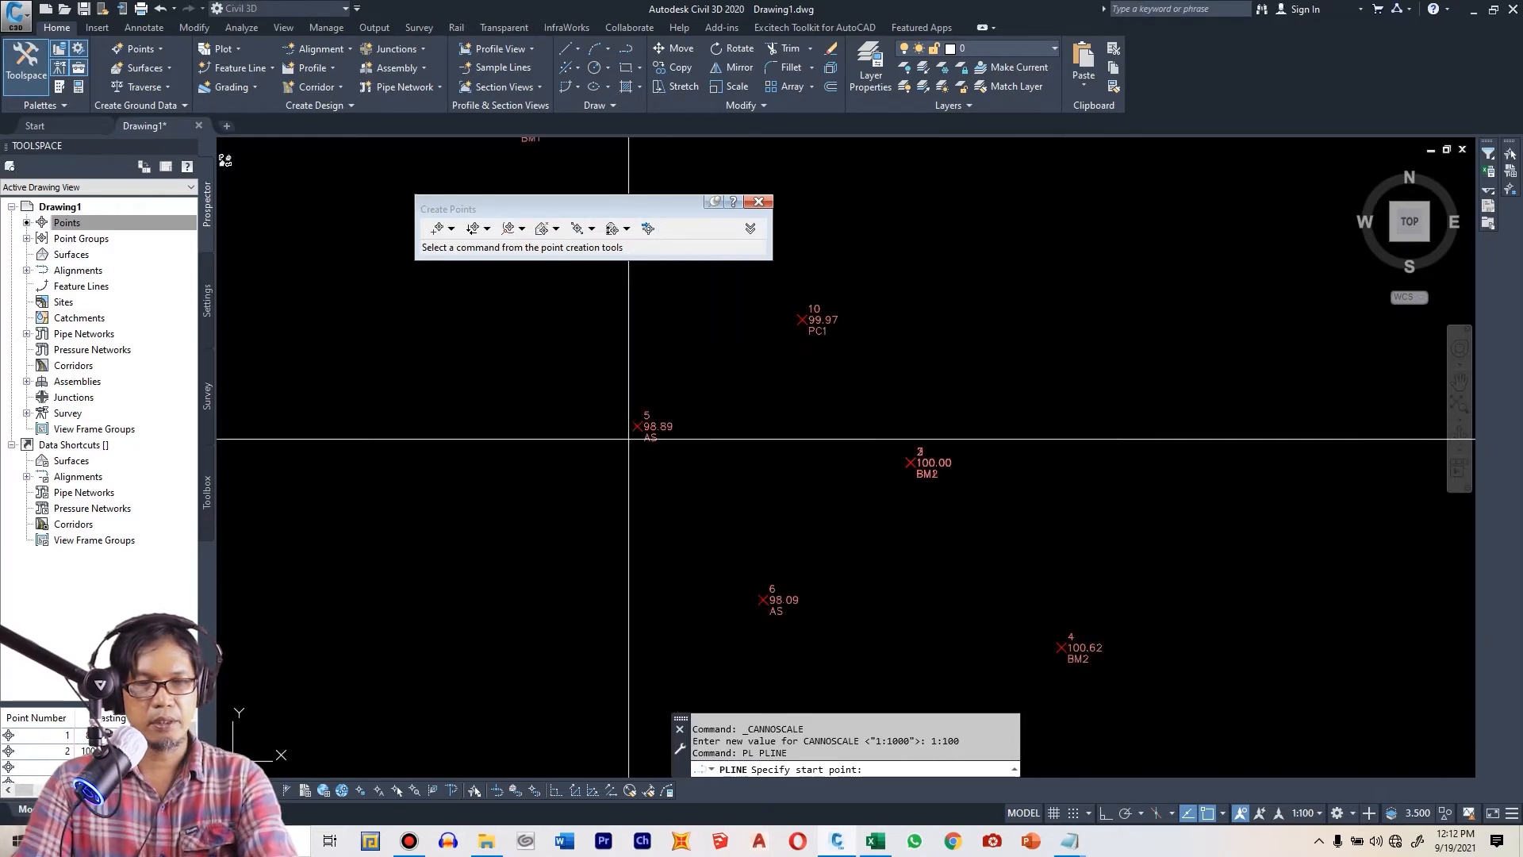
scroll(731, 514, "up", 3)
scroll(732, 513, "down", 4)
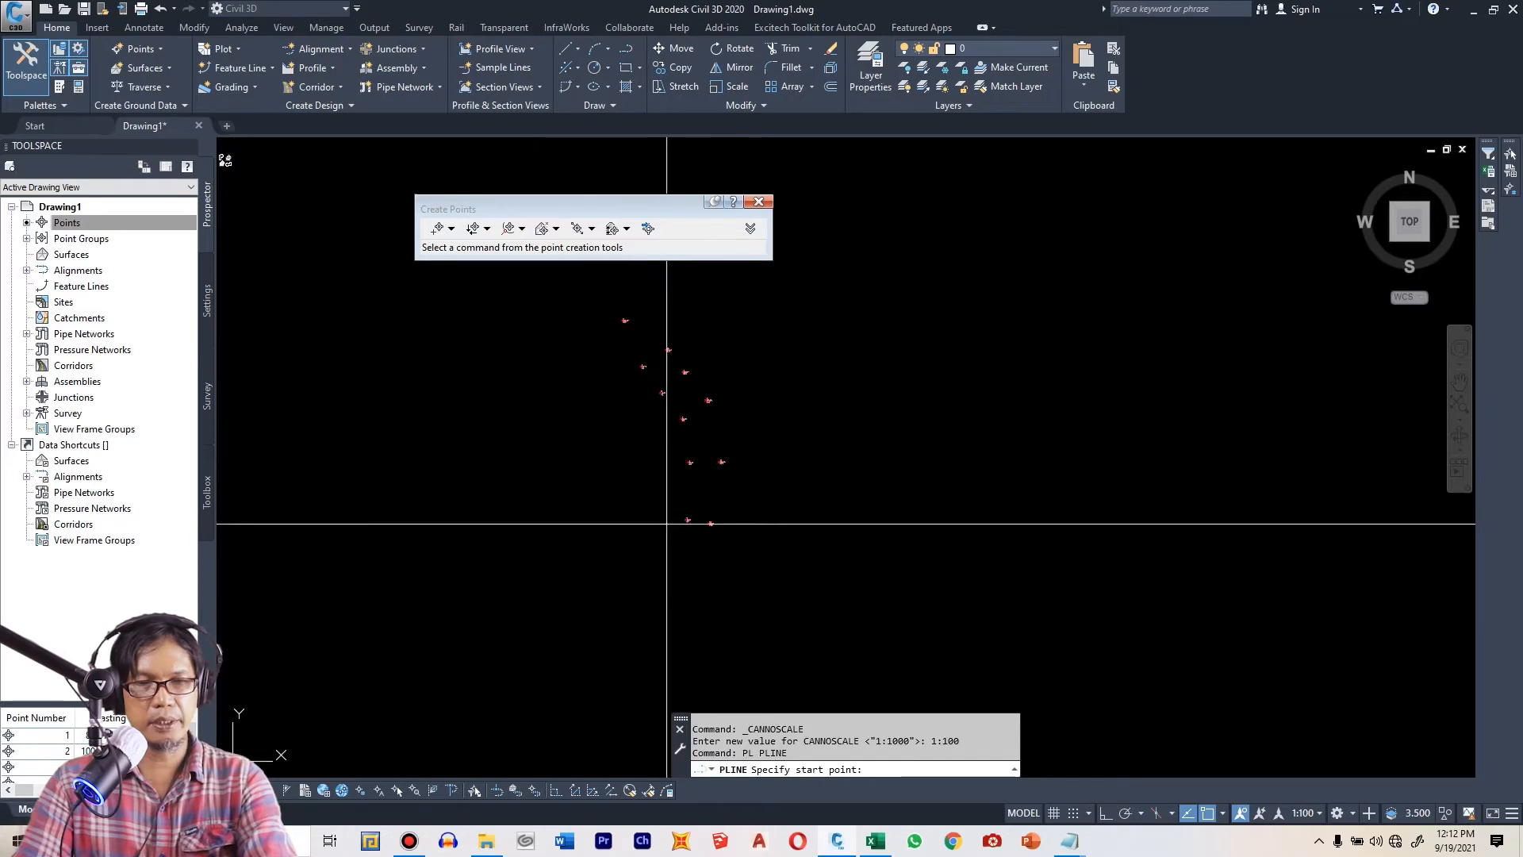
scroll(699, 508, "up", 3)
scroll(719, 502, "up", 6)
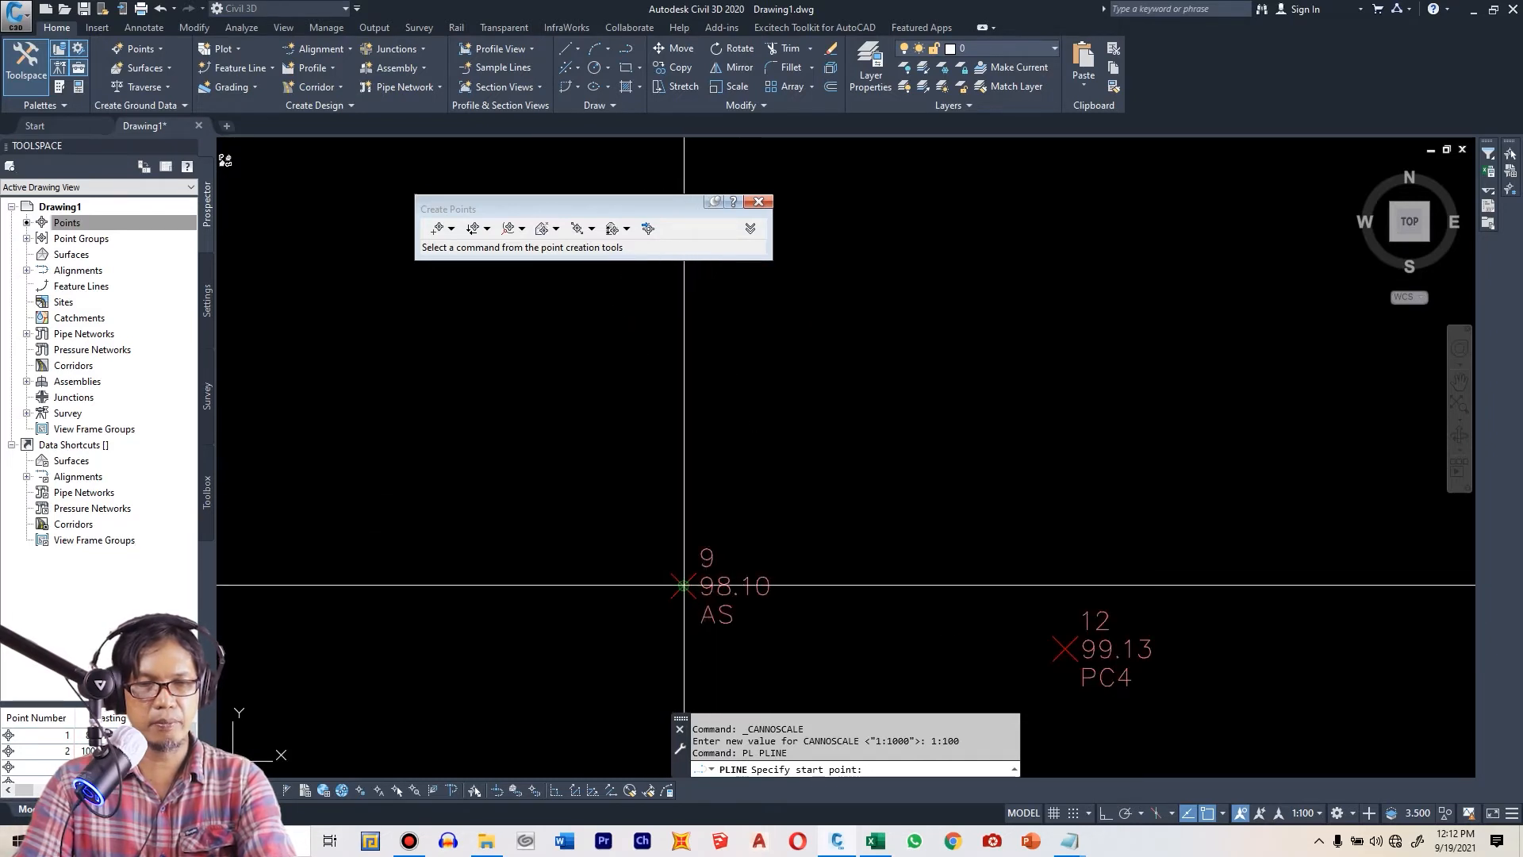
left_click(682, 585)
- Continue the polyline from point 9 through the AS points 8 and 7
scroll(811, 514, "down", 5)
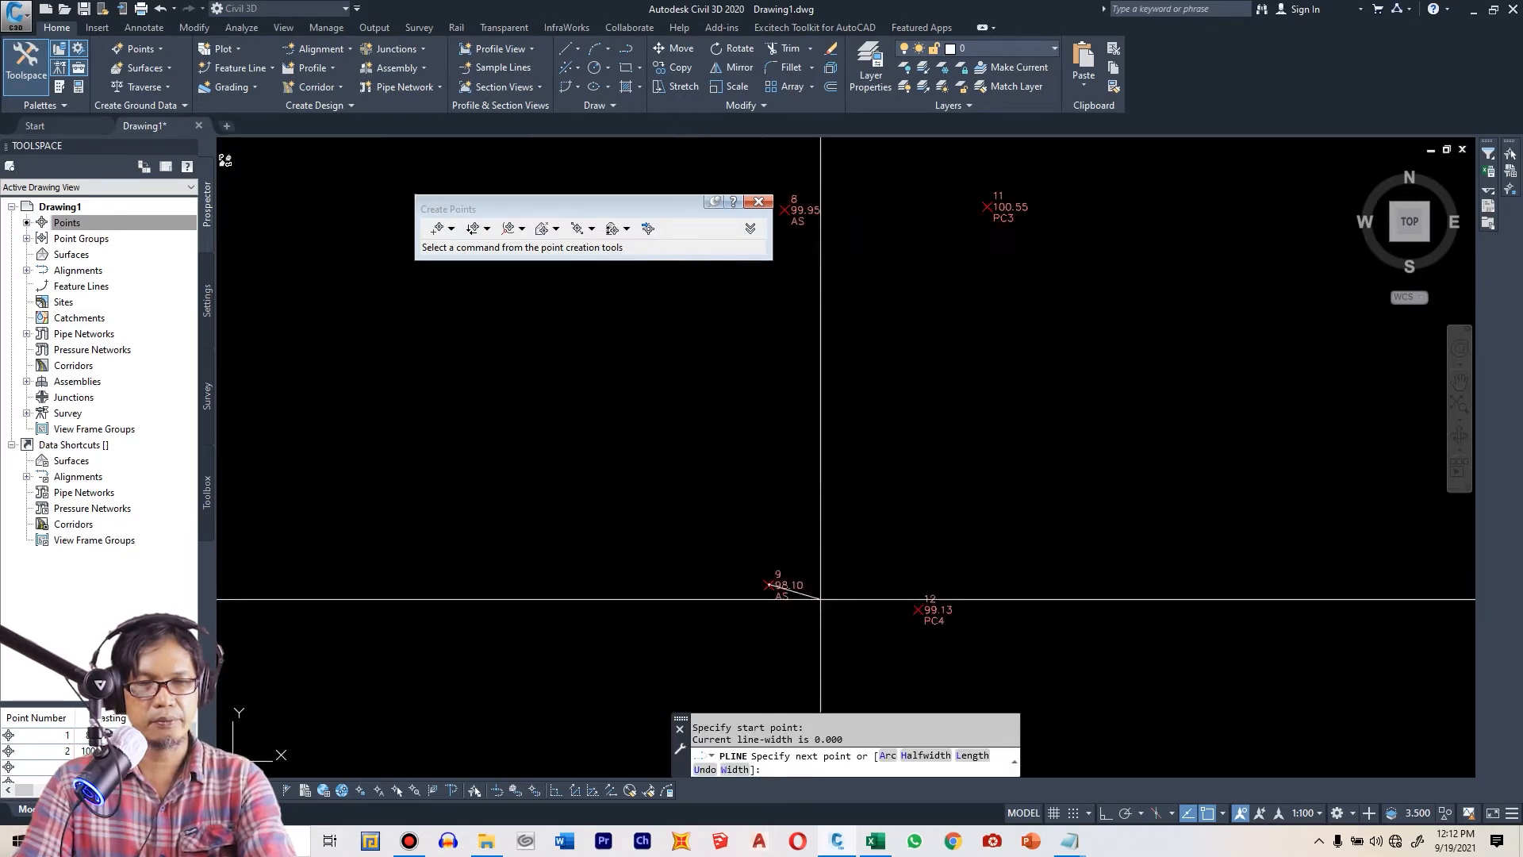
scroll(802, 317, "up", 8)
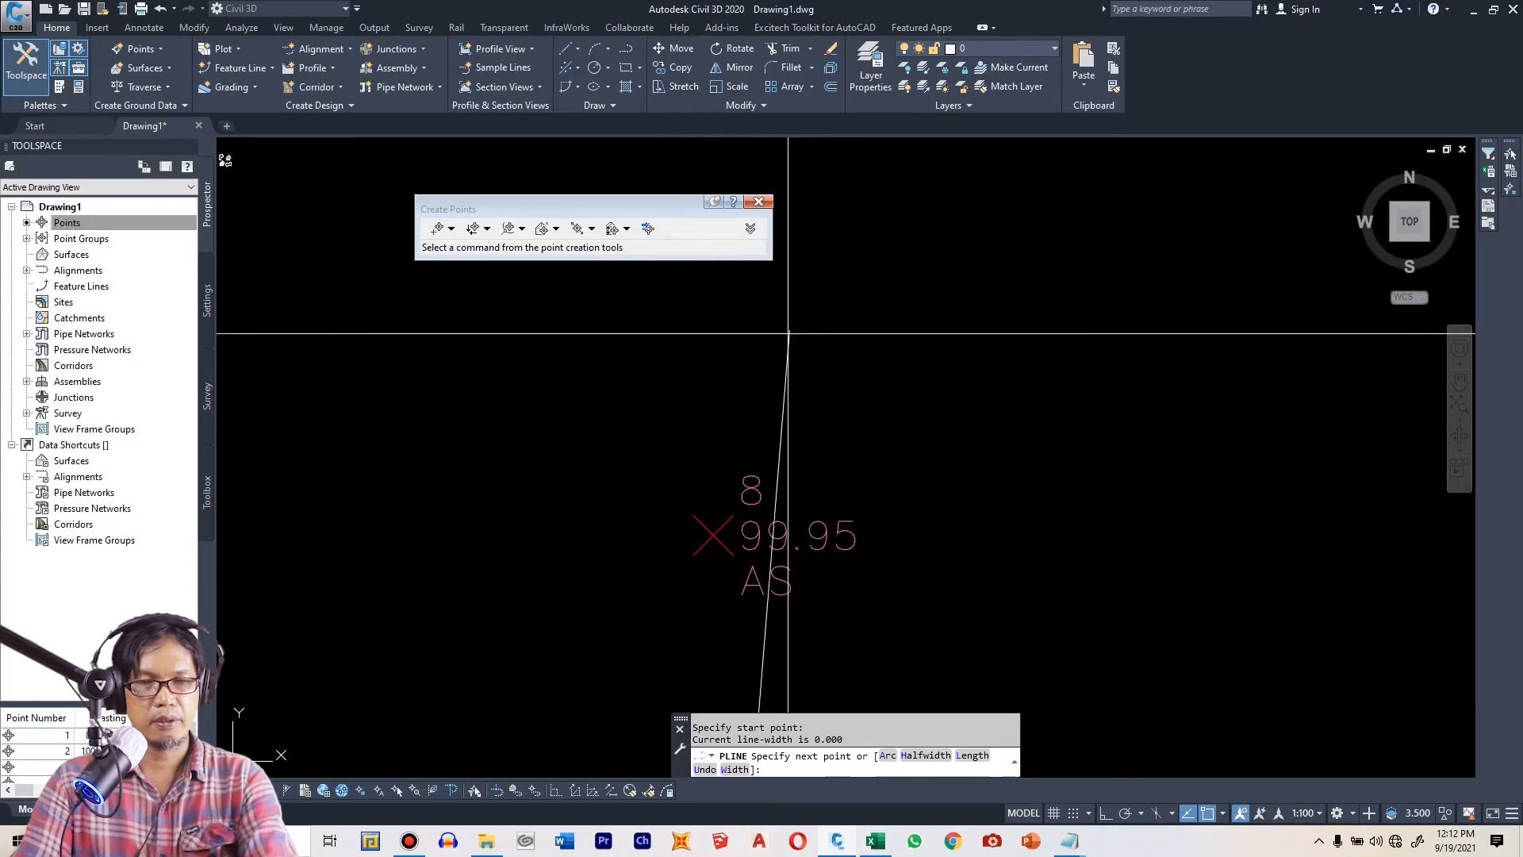
left_click(714, 535)
scroll(773, 539, "down", 5)
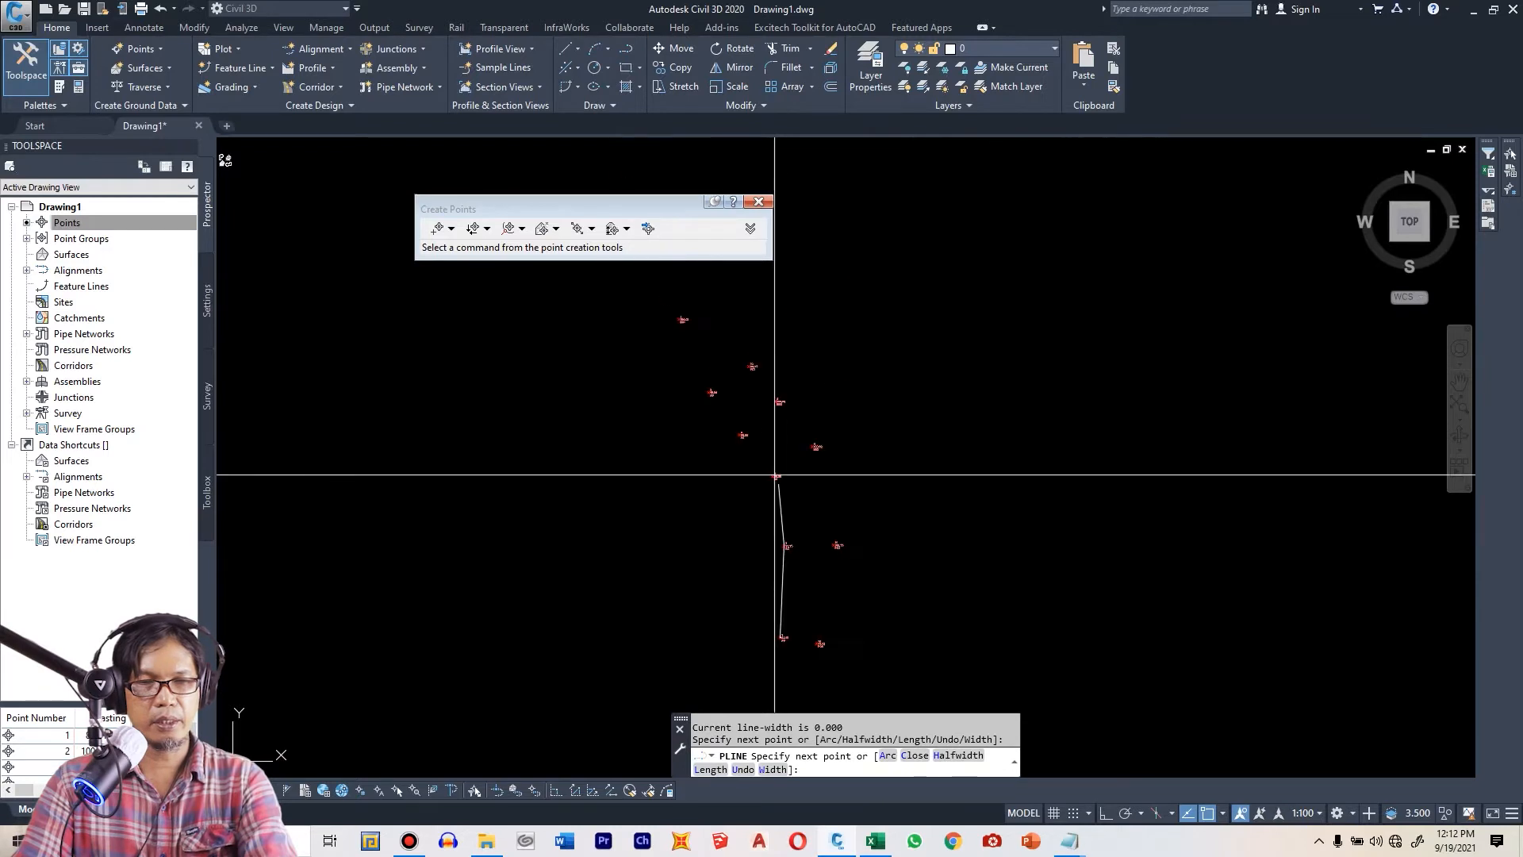
scroll(776, 480, "up", 8)
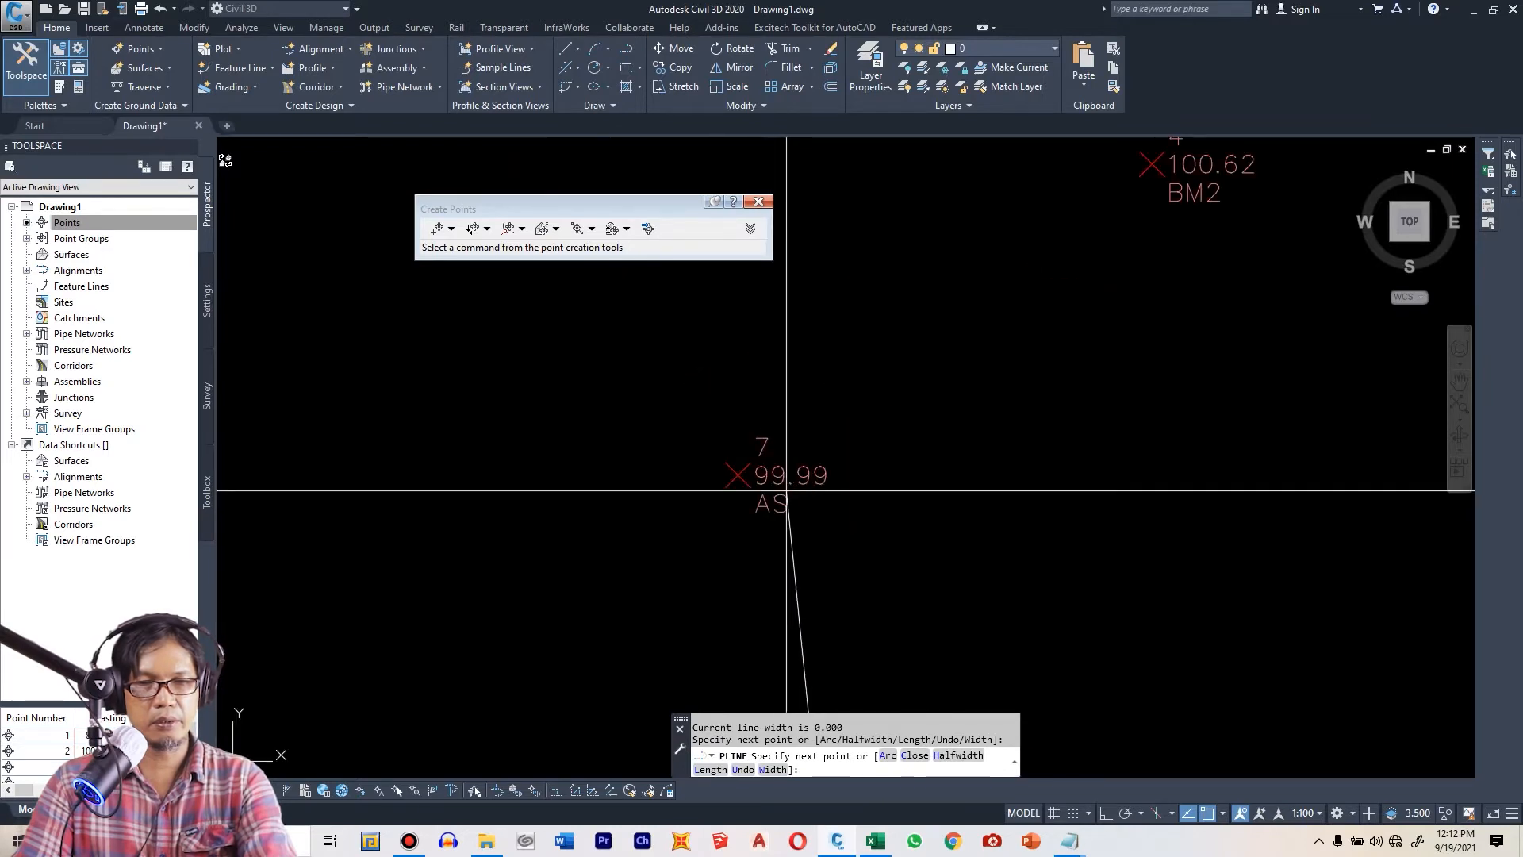
left_click(738, 474)
- Continue the polyline through the AS points 6 and 5 and end it at point 5
scroll(738, 475, "down", 5)
scroll(729, 469, "up", 4)
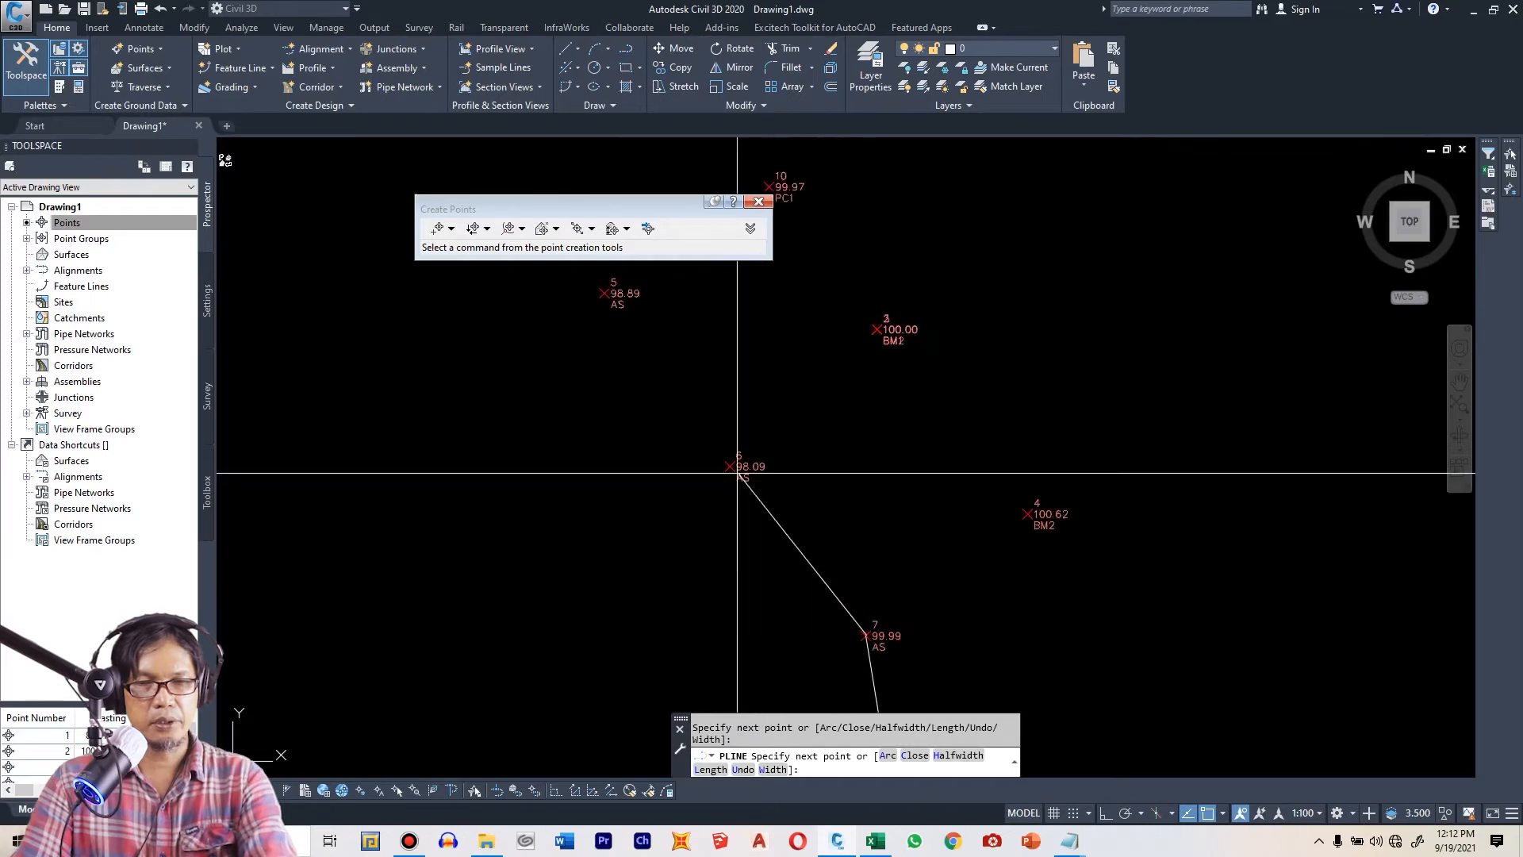
left_click(729, 468)
scroll(729, 469, "down", 4)
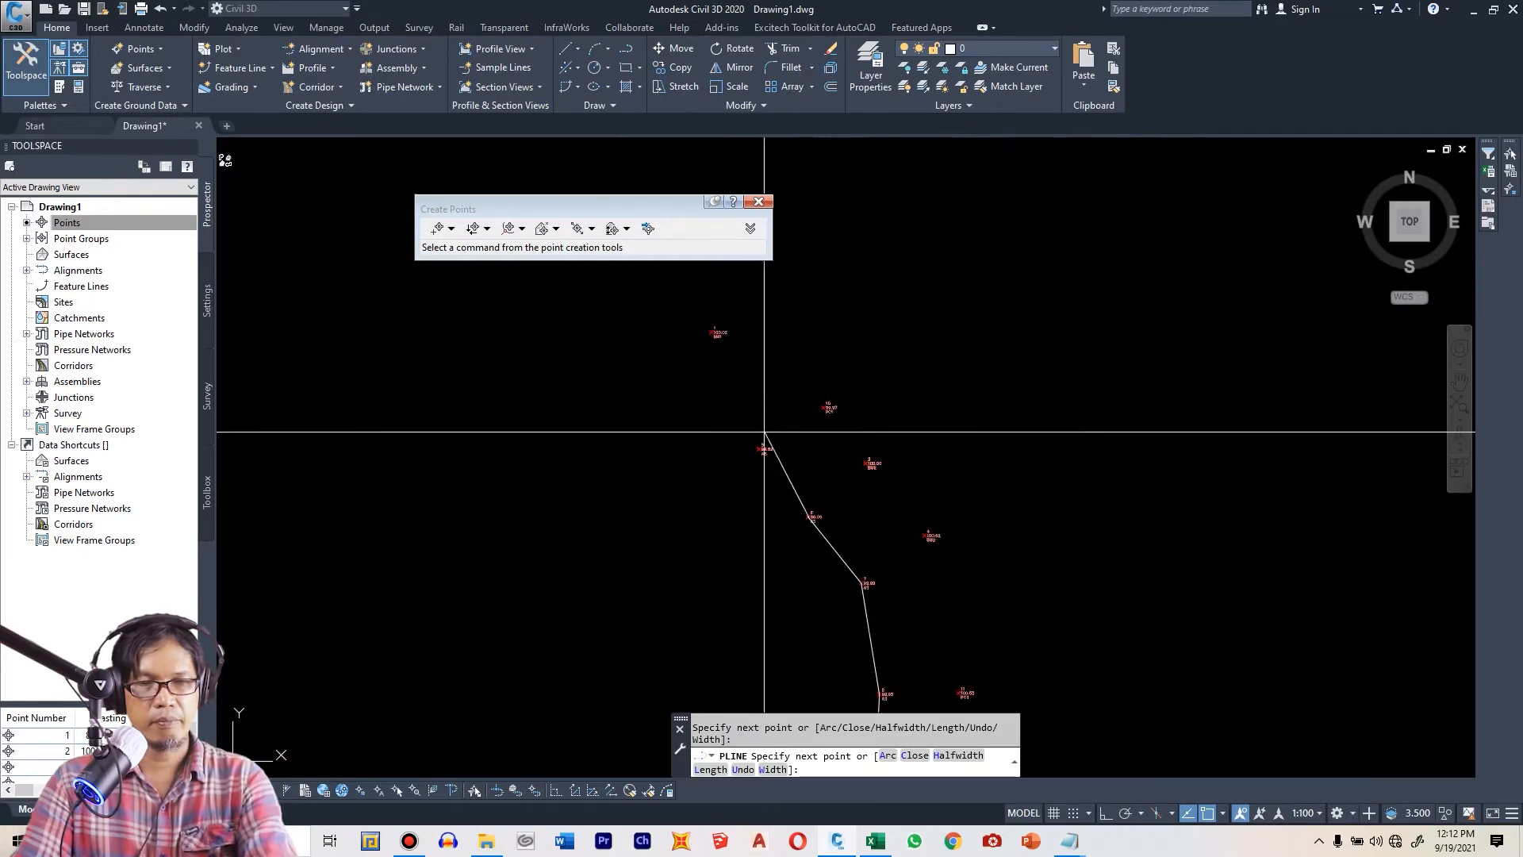
scroll(741, 543, "up", 8)
left_click(741, 543)
scroll(741, 543, "down", 5)
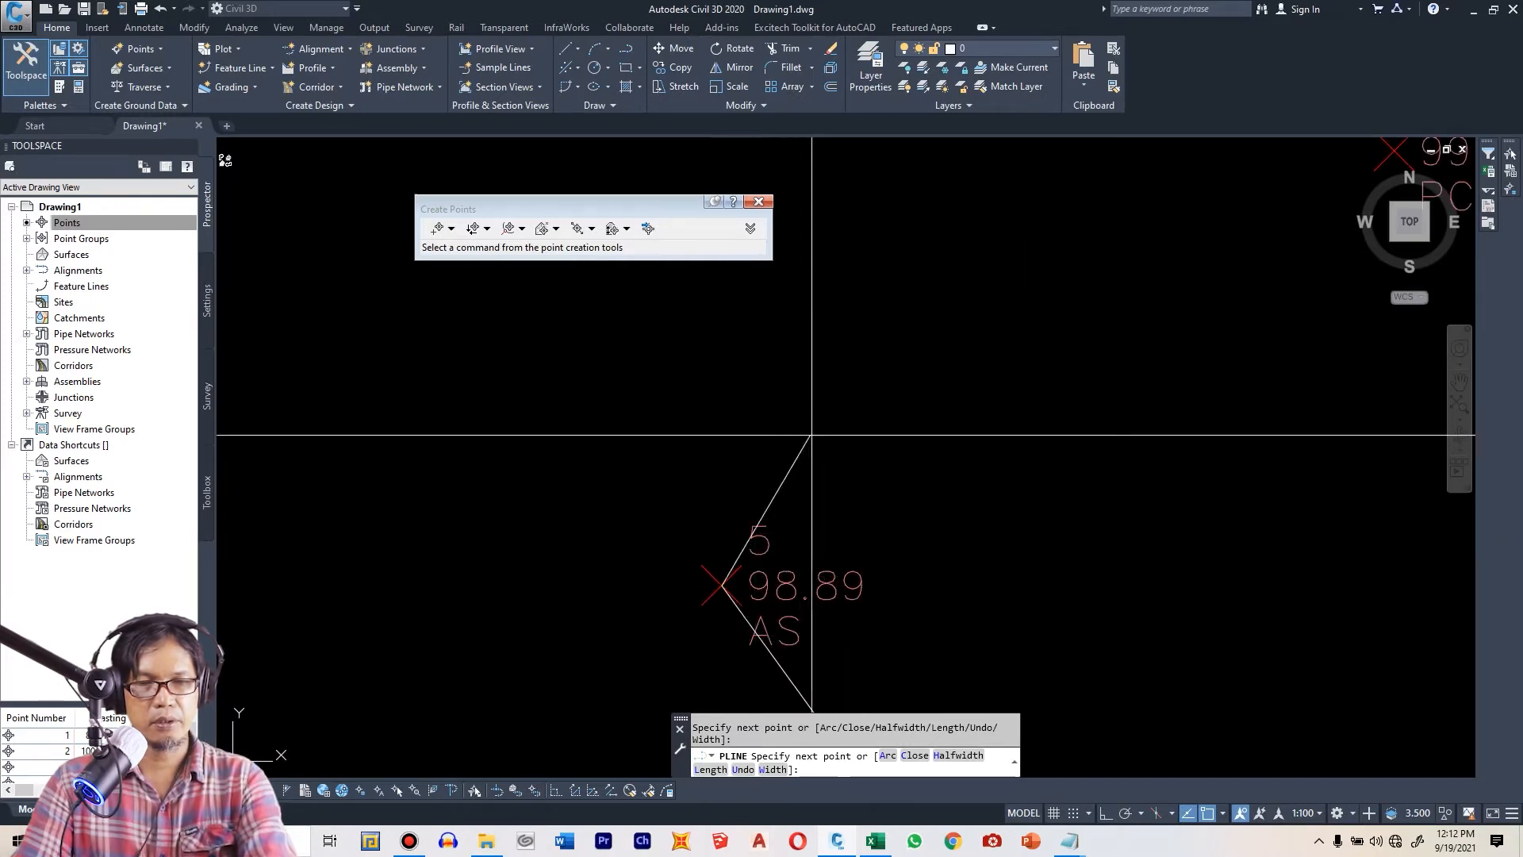
scroll(769, 402, "up", 4)
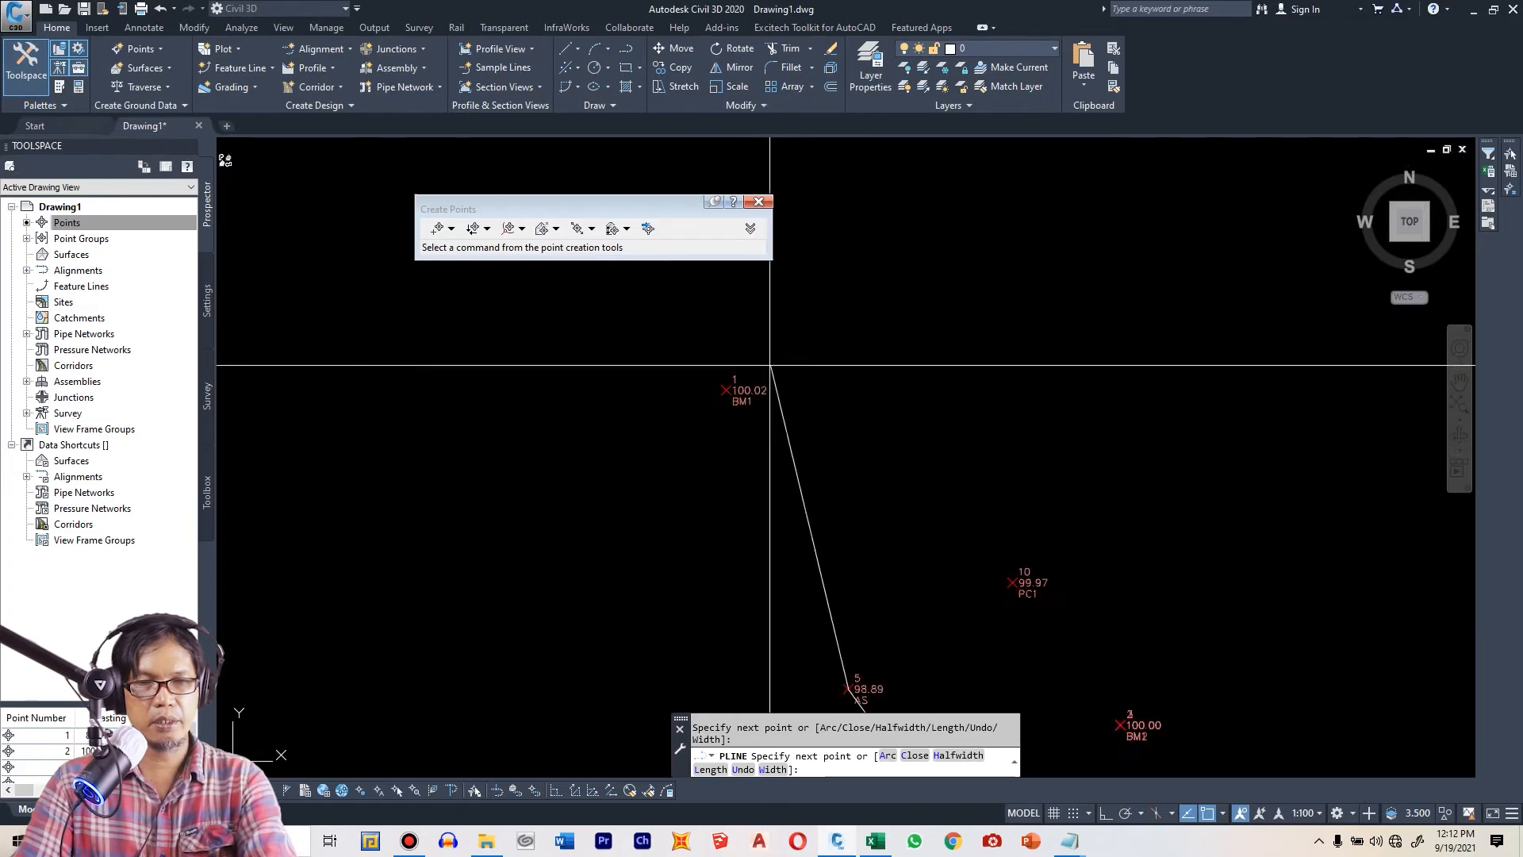
scroll(783, 399, "down", 6)
scroll(803, 441, "up", 2)
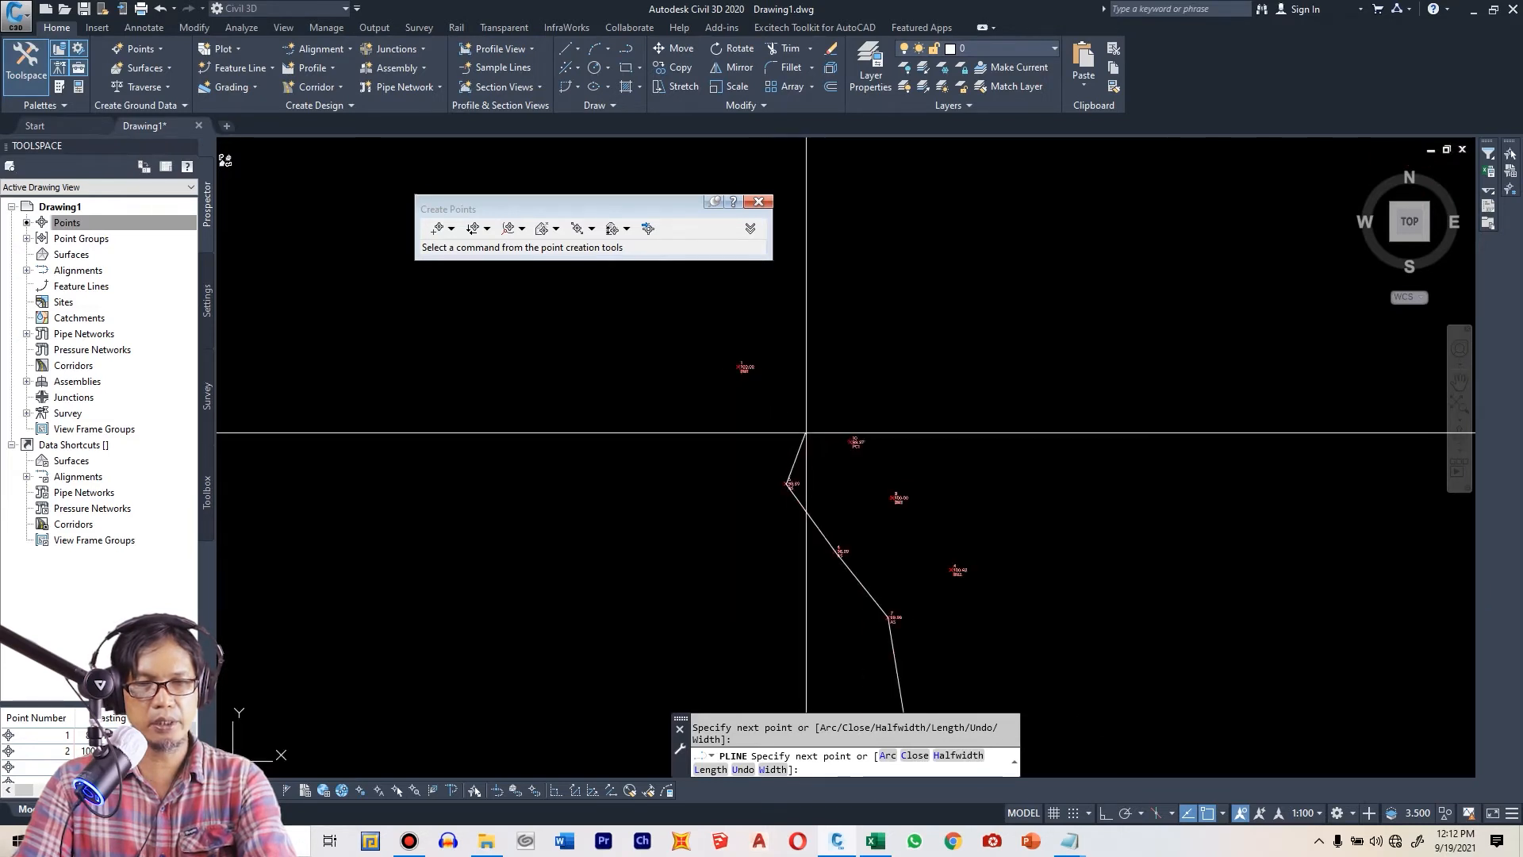
scroll(707, 436, "down", 6)
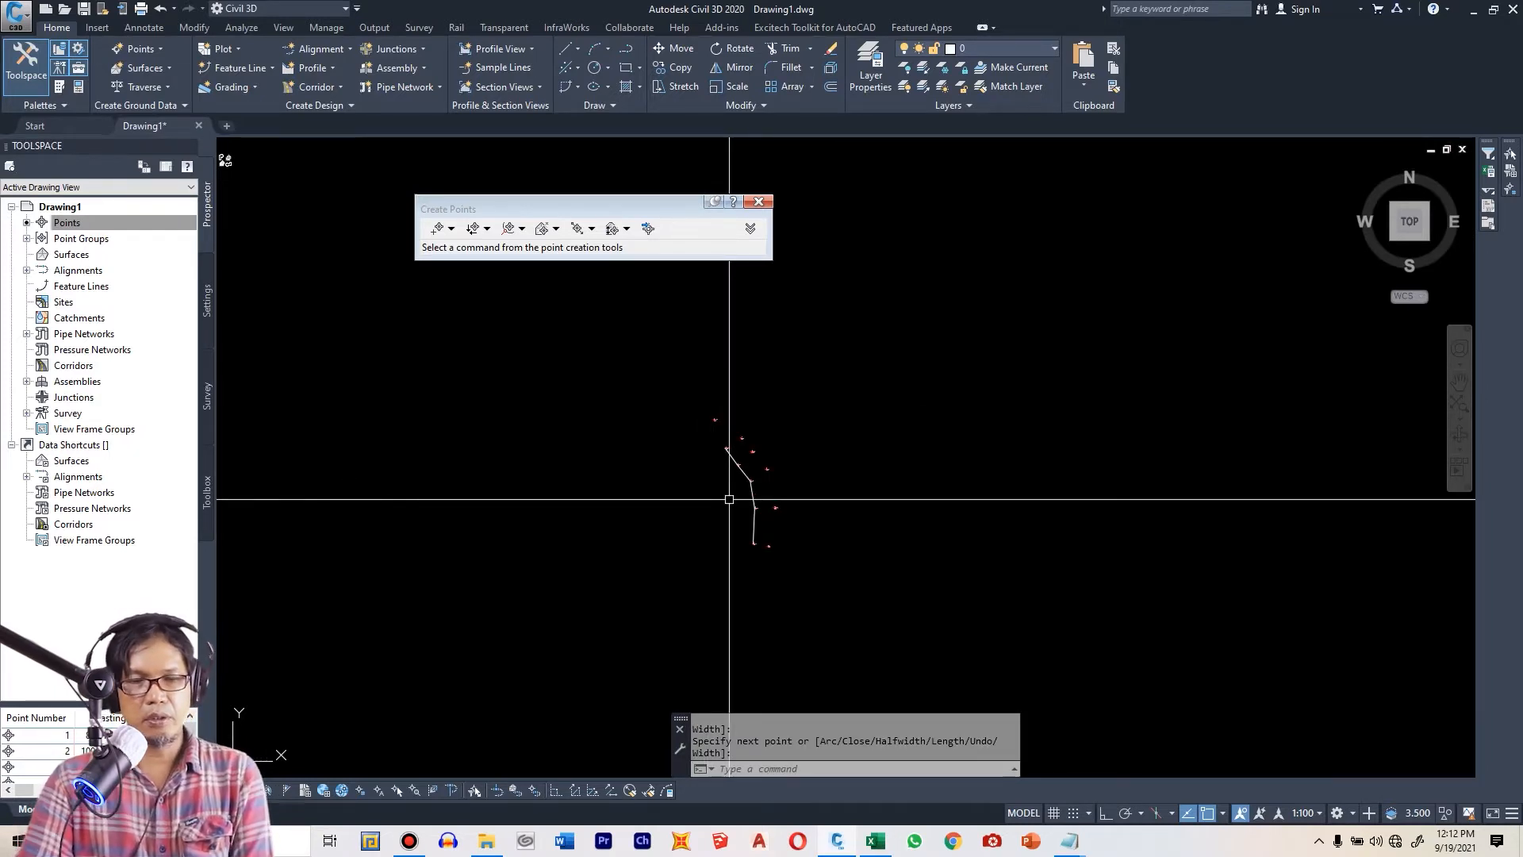
- Start creating an alignment from objects and select the polyline through the AS points as its source
scroll(738, 504, "up", 2)
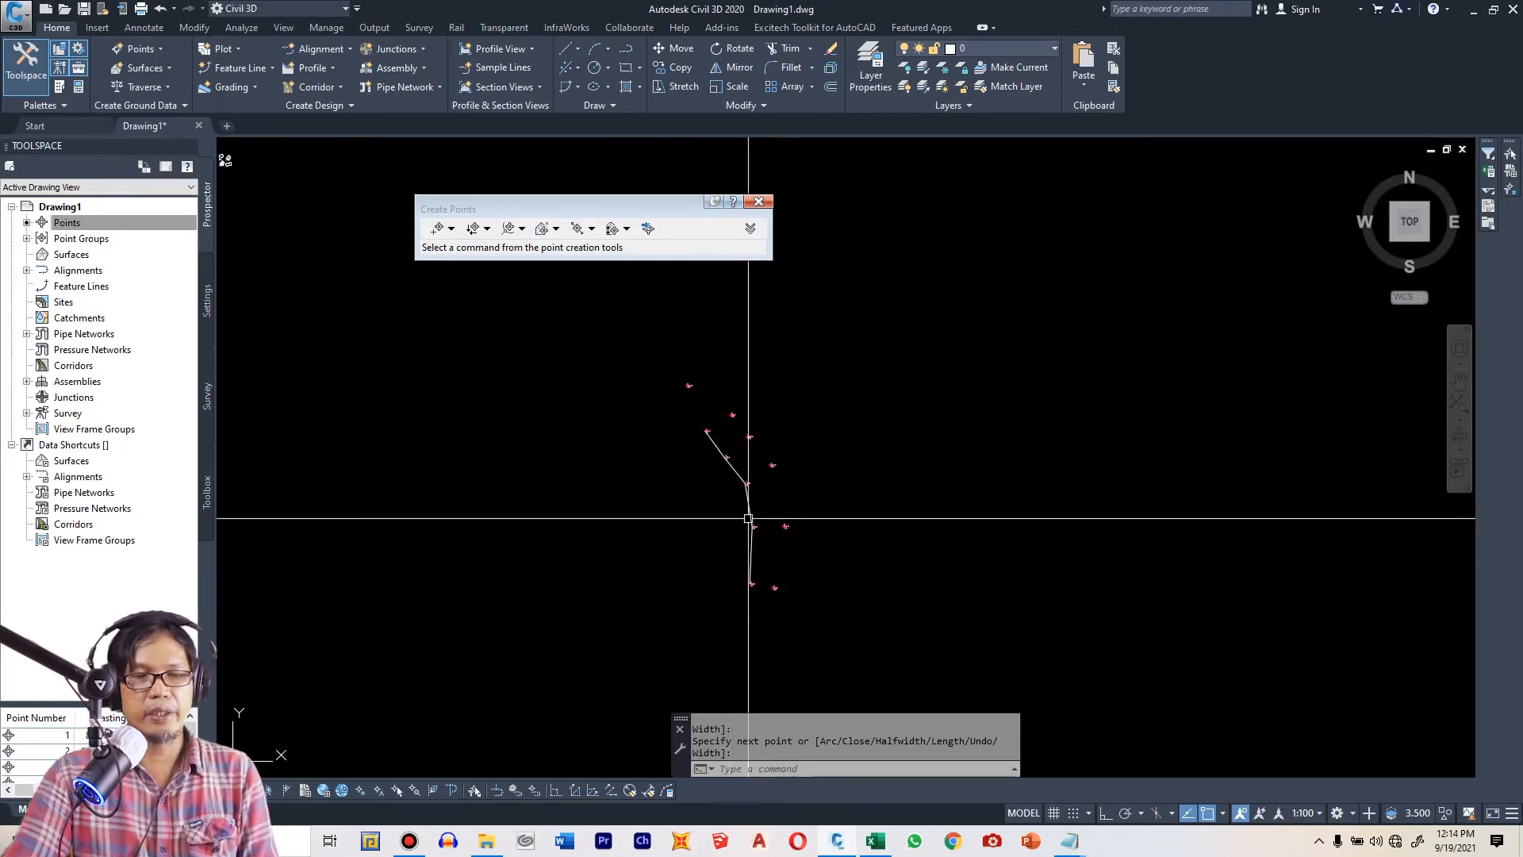
scroll(655, 543, "up", 2)
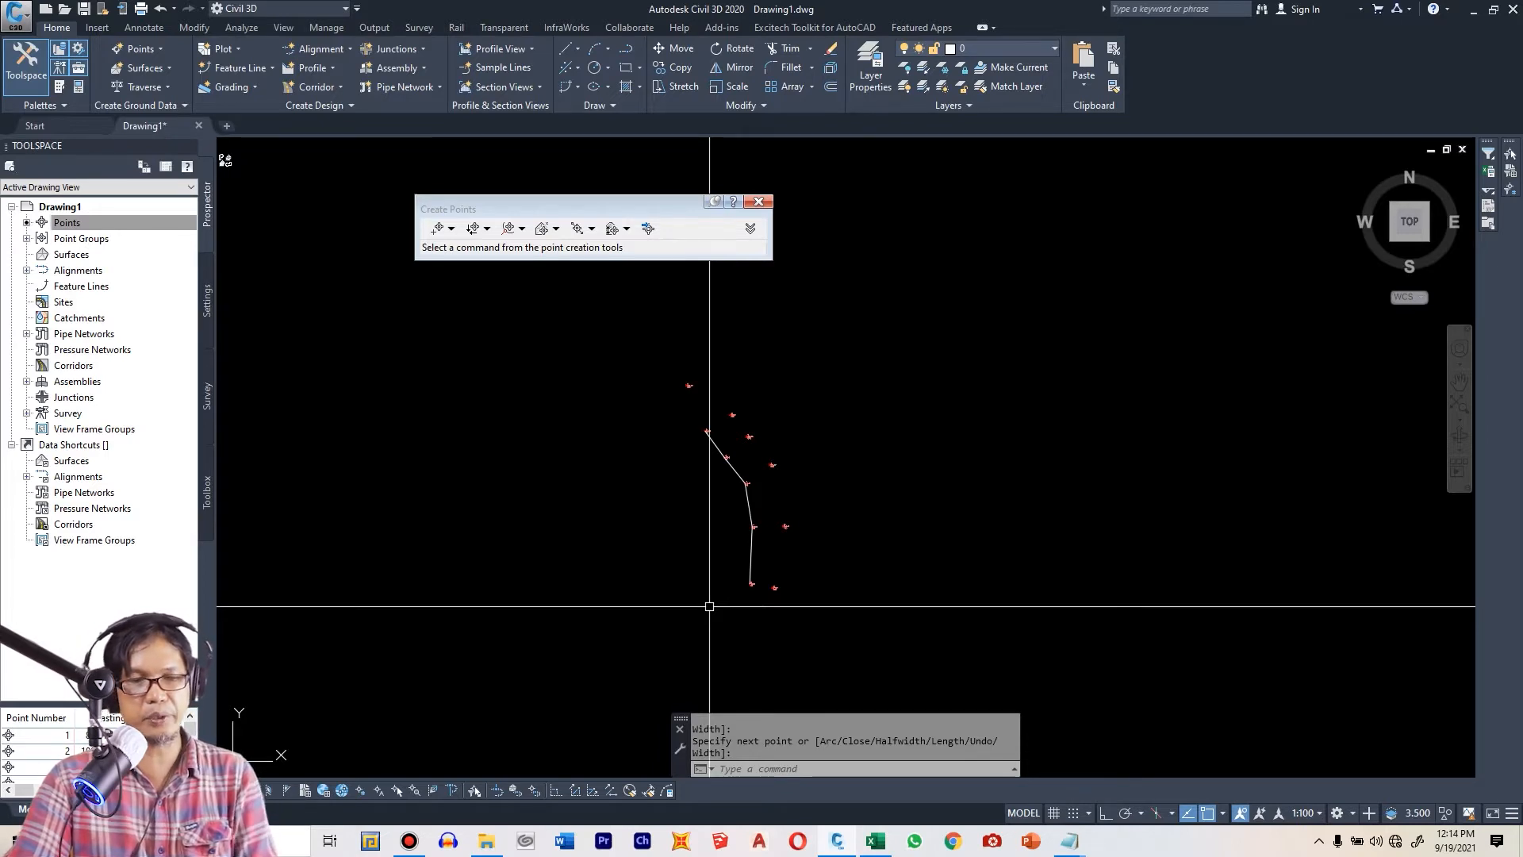
scroll(727, 555, "up", 3)
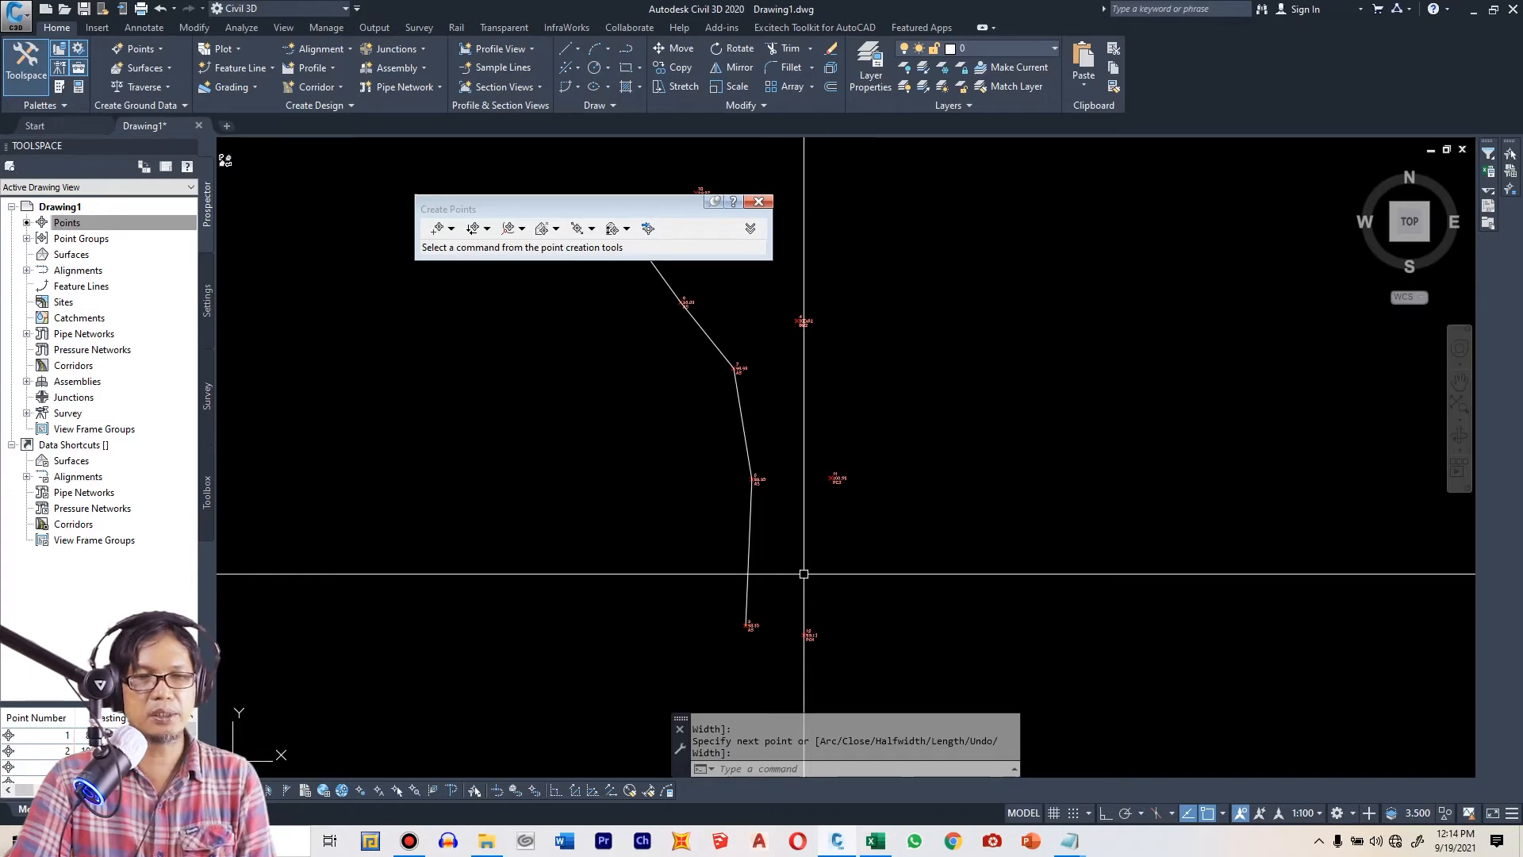
scroll(803, 574, "down", 2)
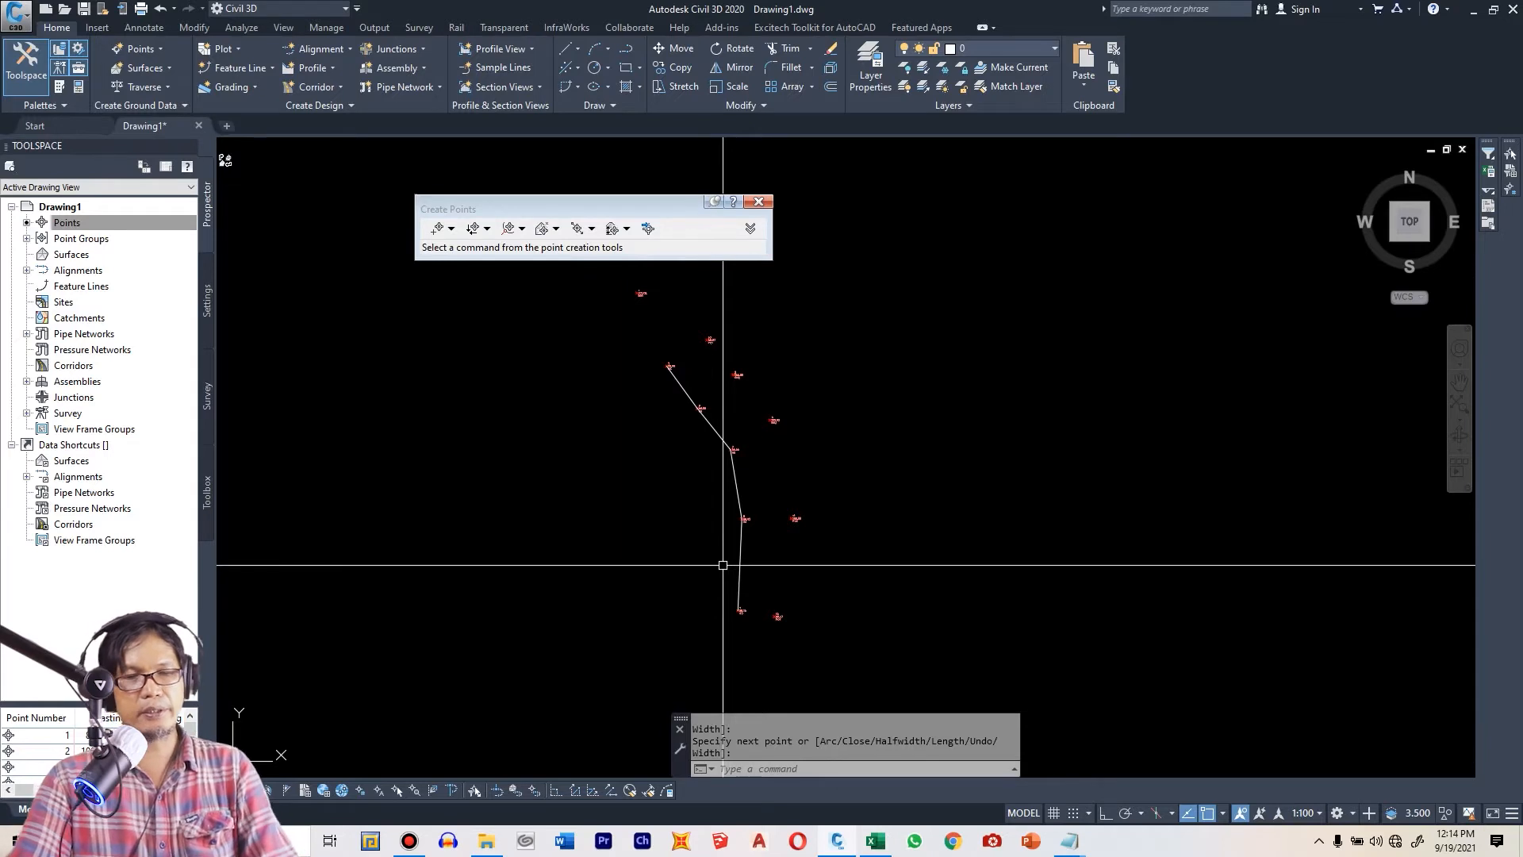
scroll(718, 435, "up", 2)
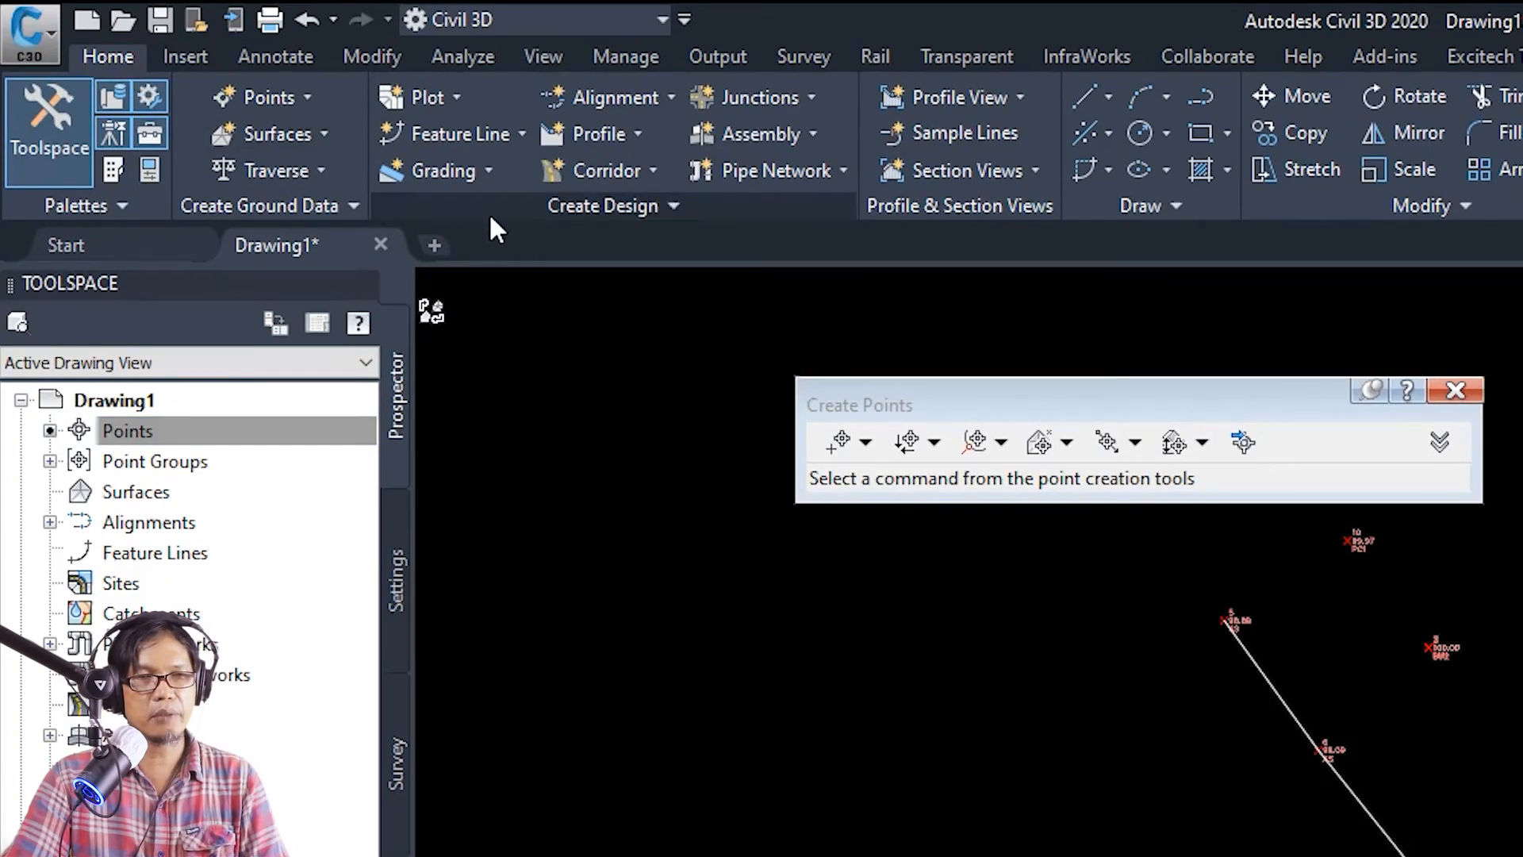
left_click(664, 95)
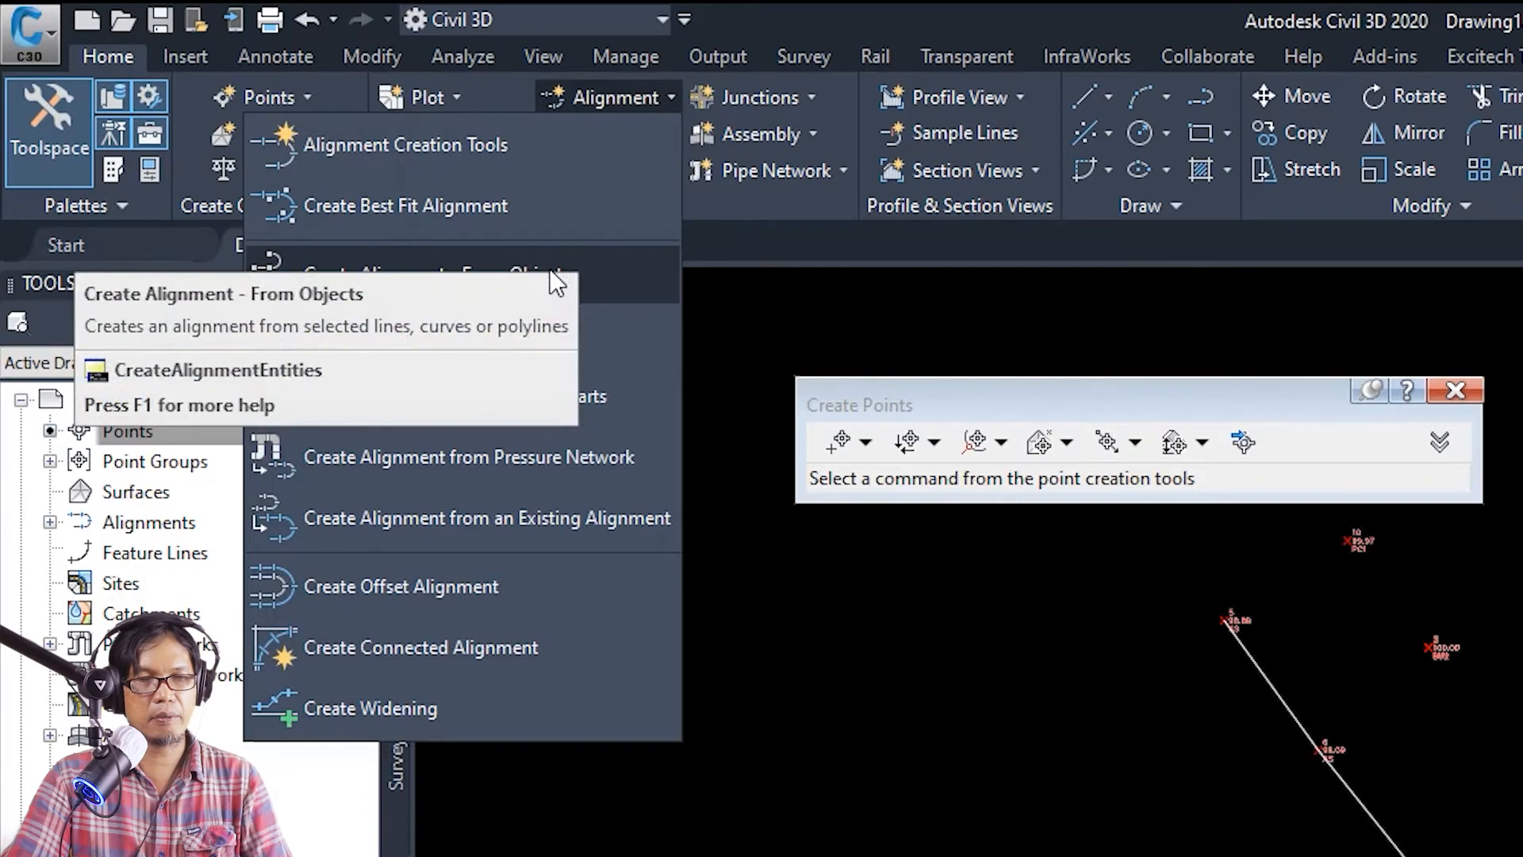
left_click(597, 269)
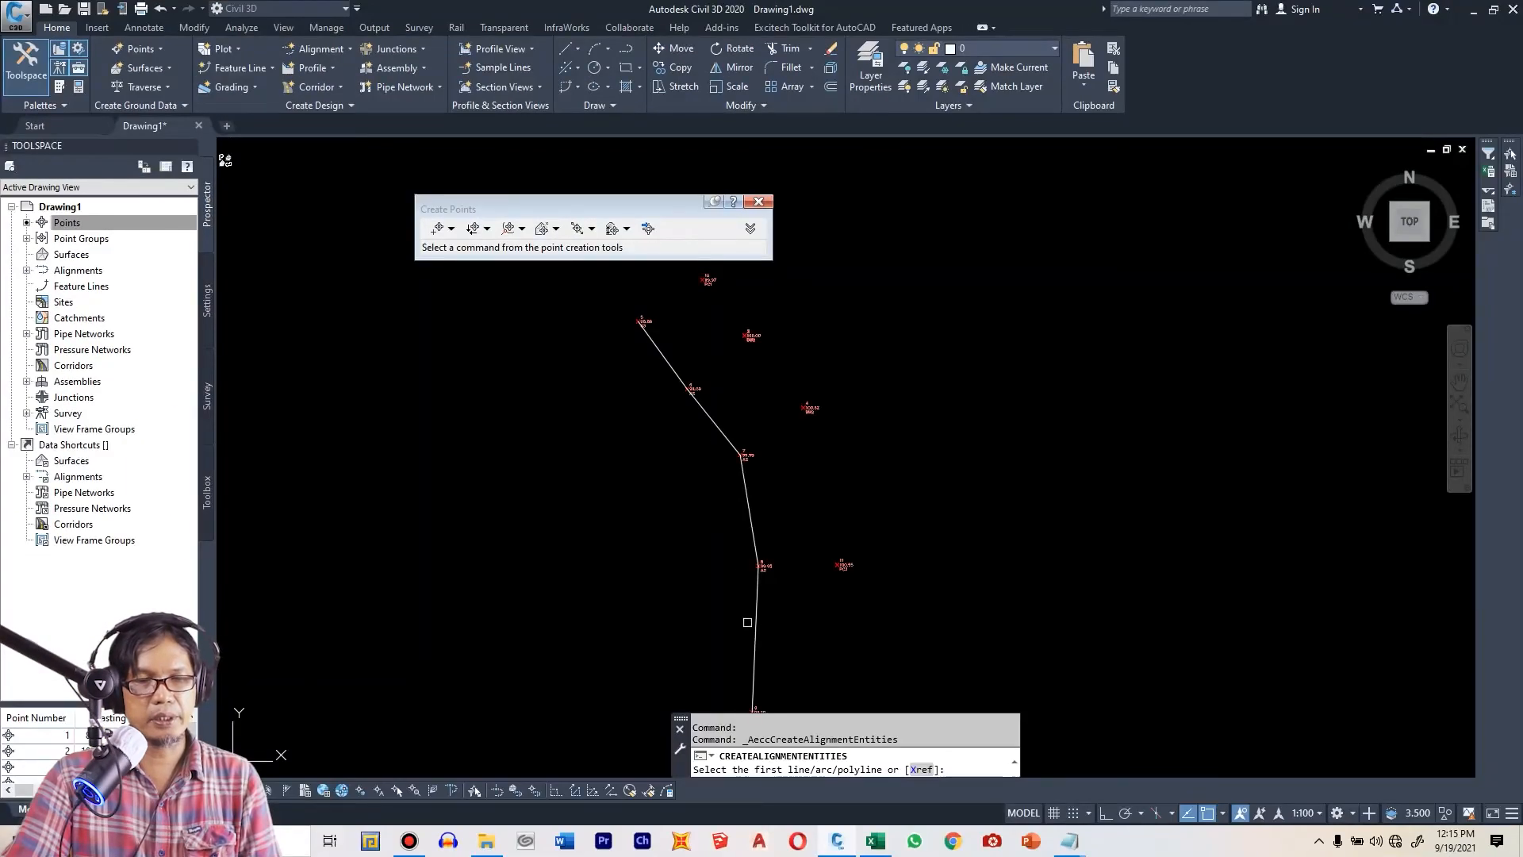
scroll(588, 447, "down", 3)
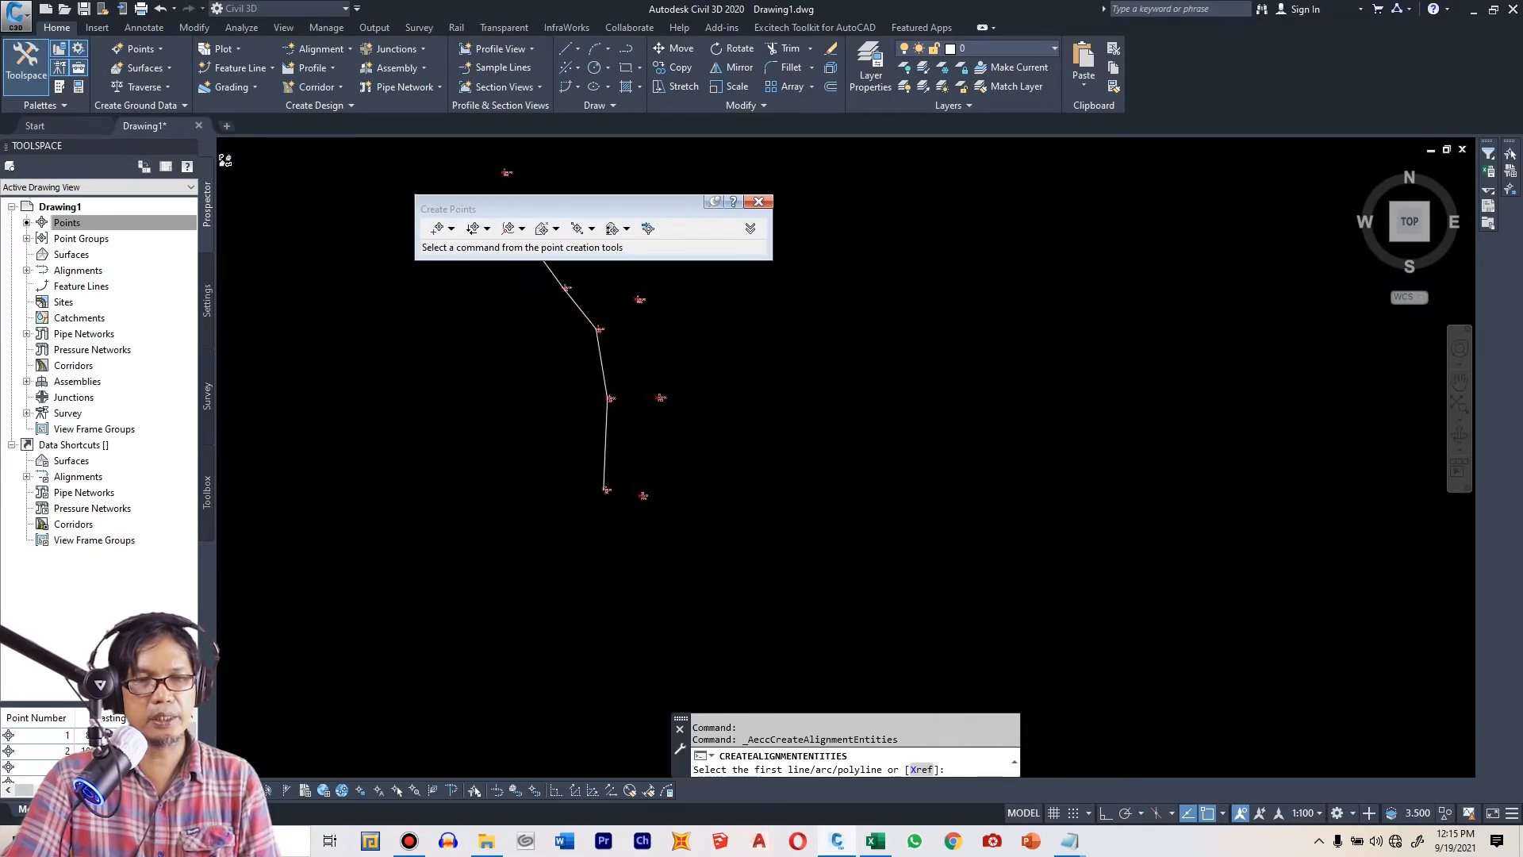
middle_click_drag(519, 386, 540, 429)
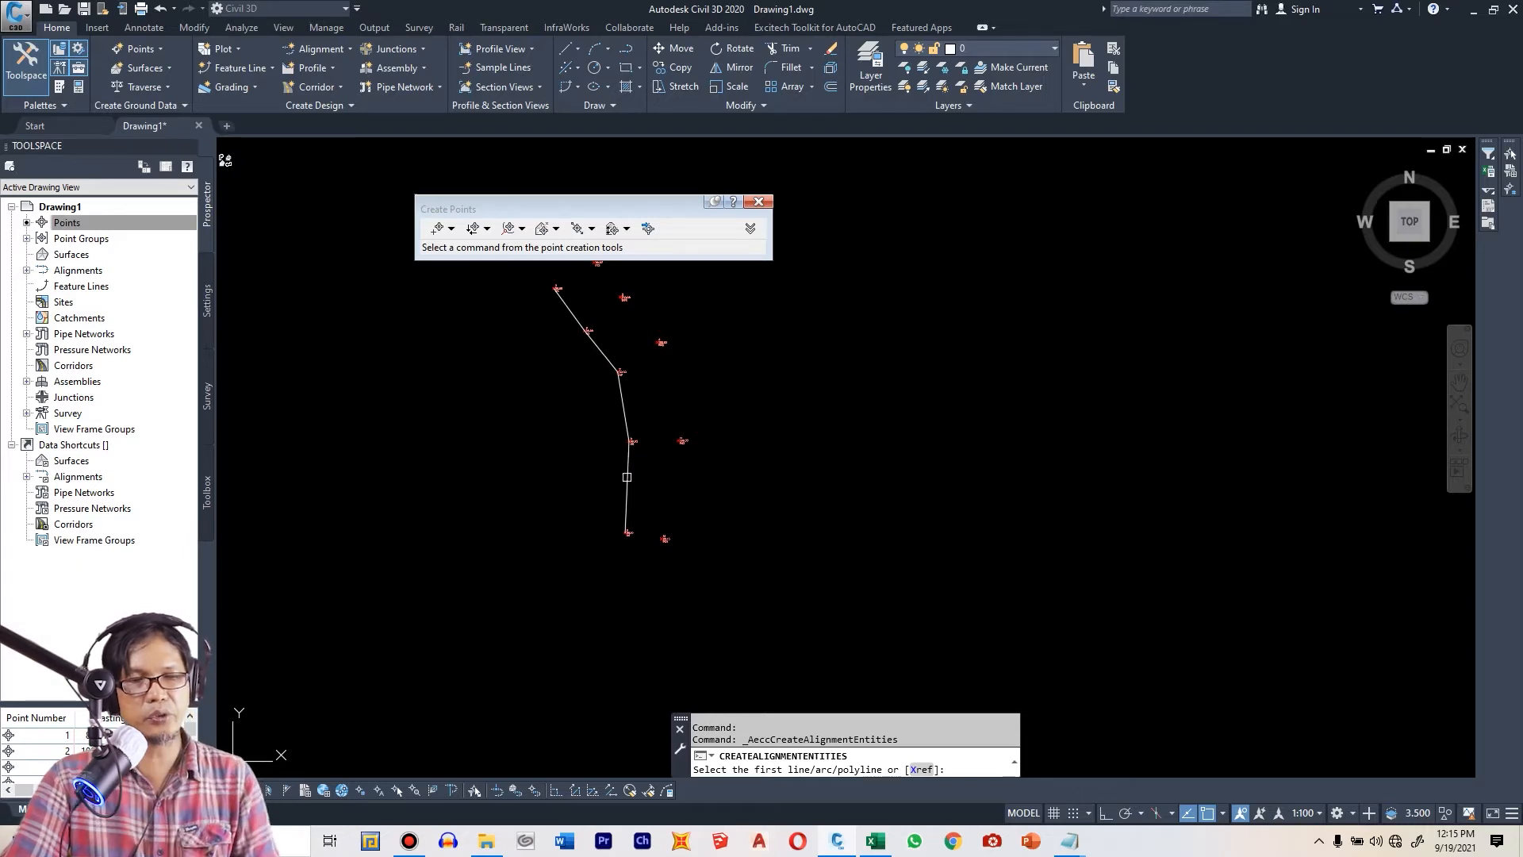
left_click(628, 486)
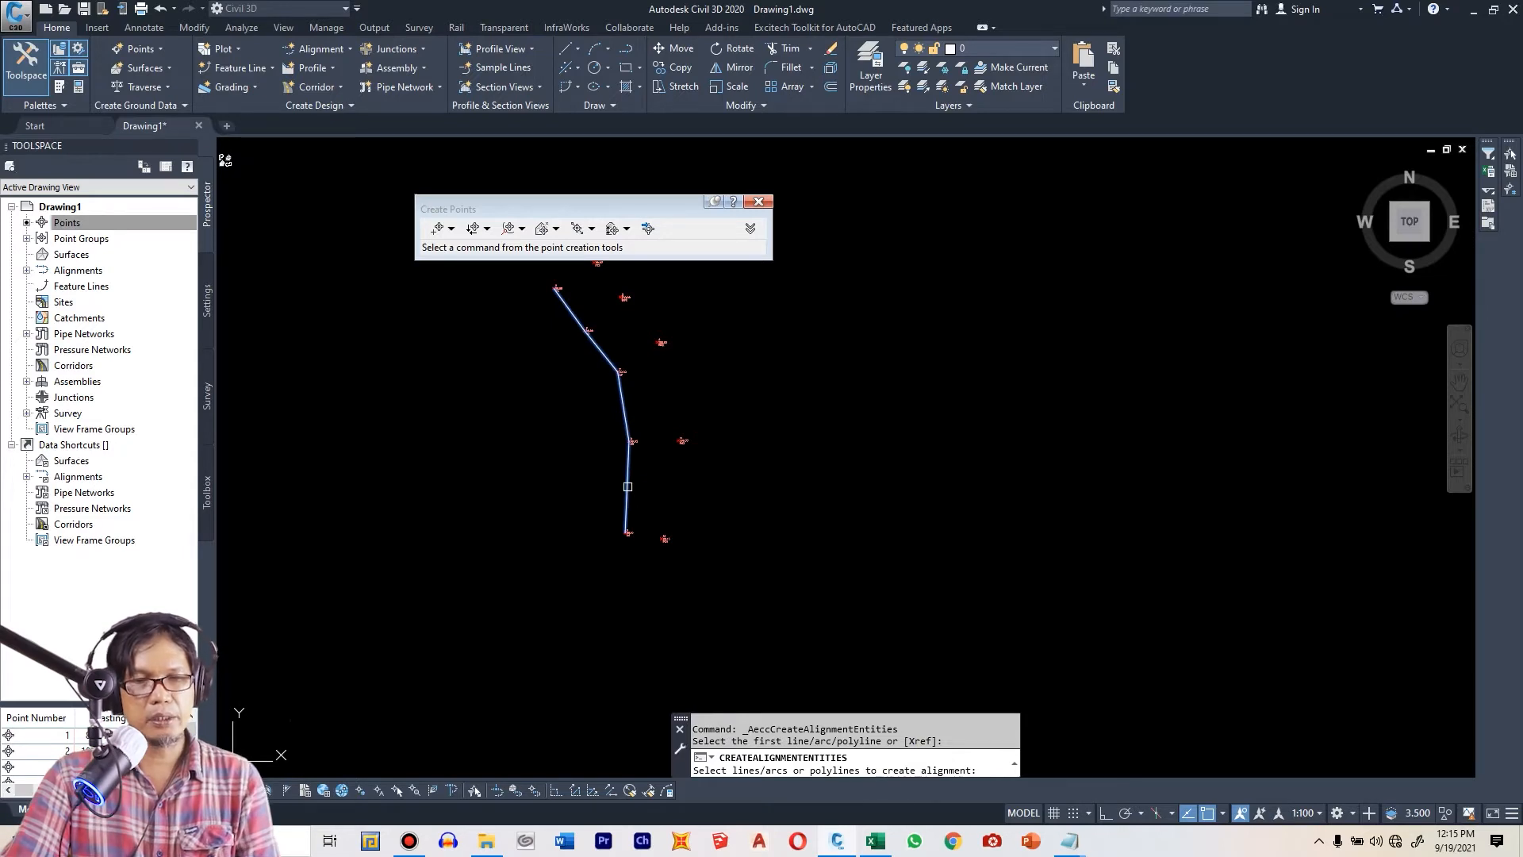
key("Return")
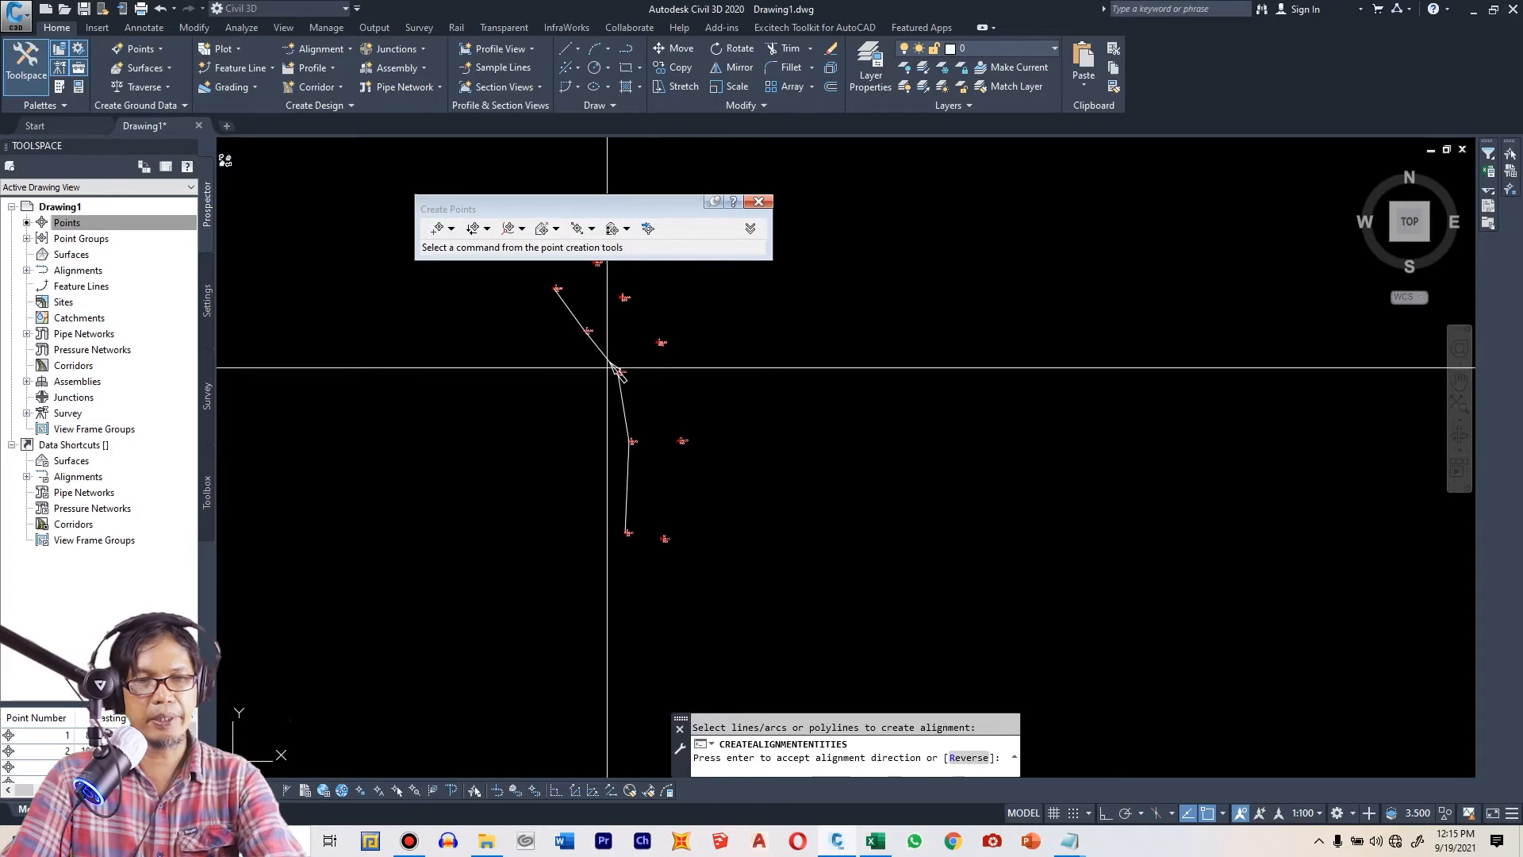
- Accept the alignment direction and create a Centerline alignment with the Proposed style, no labels and 200 m curves between straights, erasing the polyline
scroll(622, 378, "up", 3)
scroll(622, 378, "down", 2)
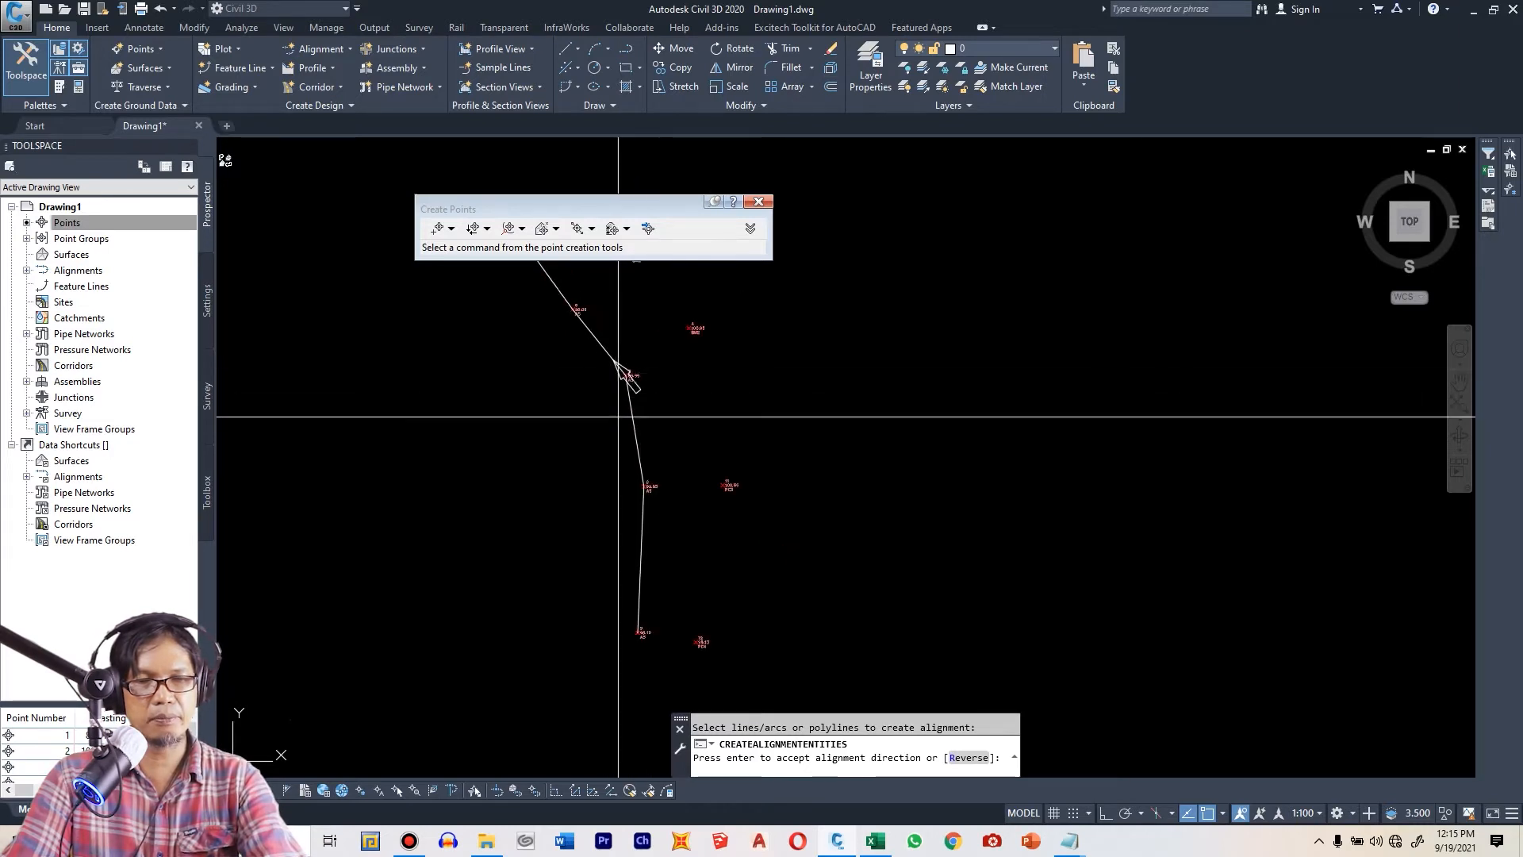
scroll(626, 375, "down", 2)
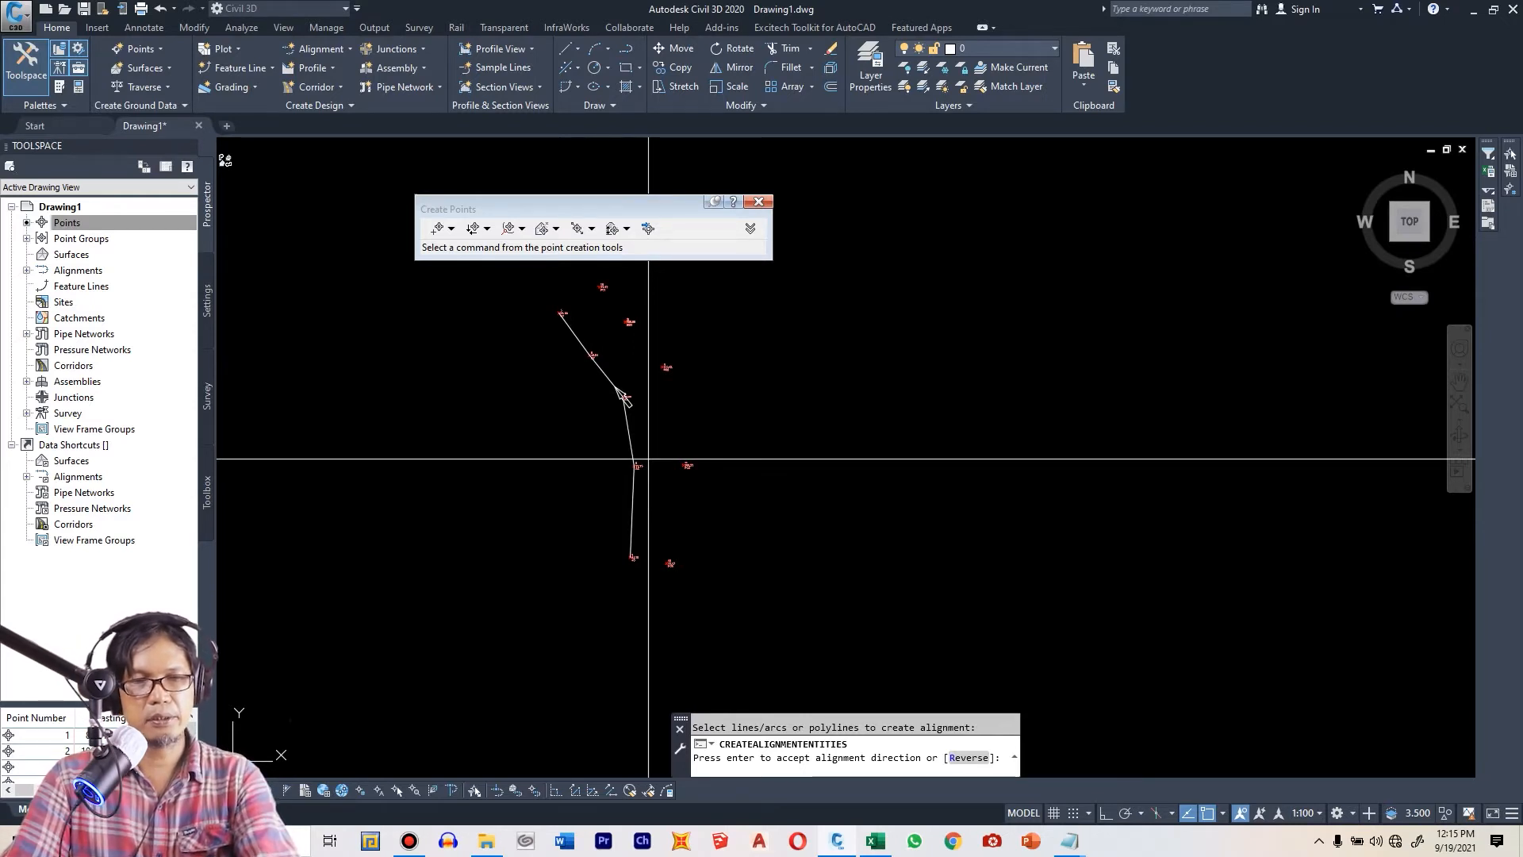
key("Return")
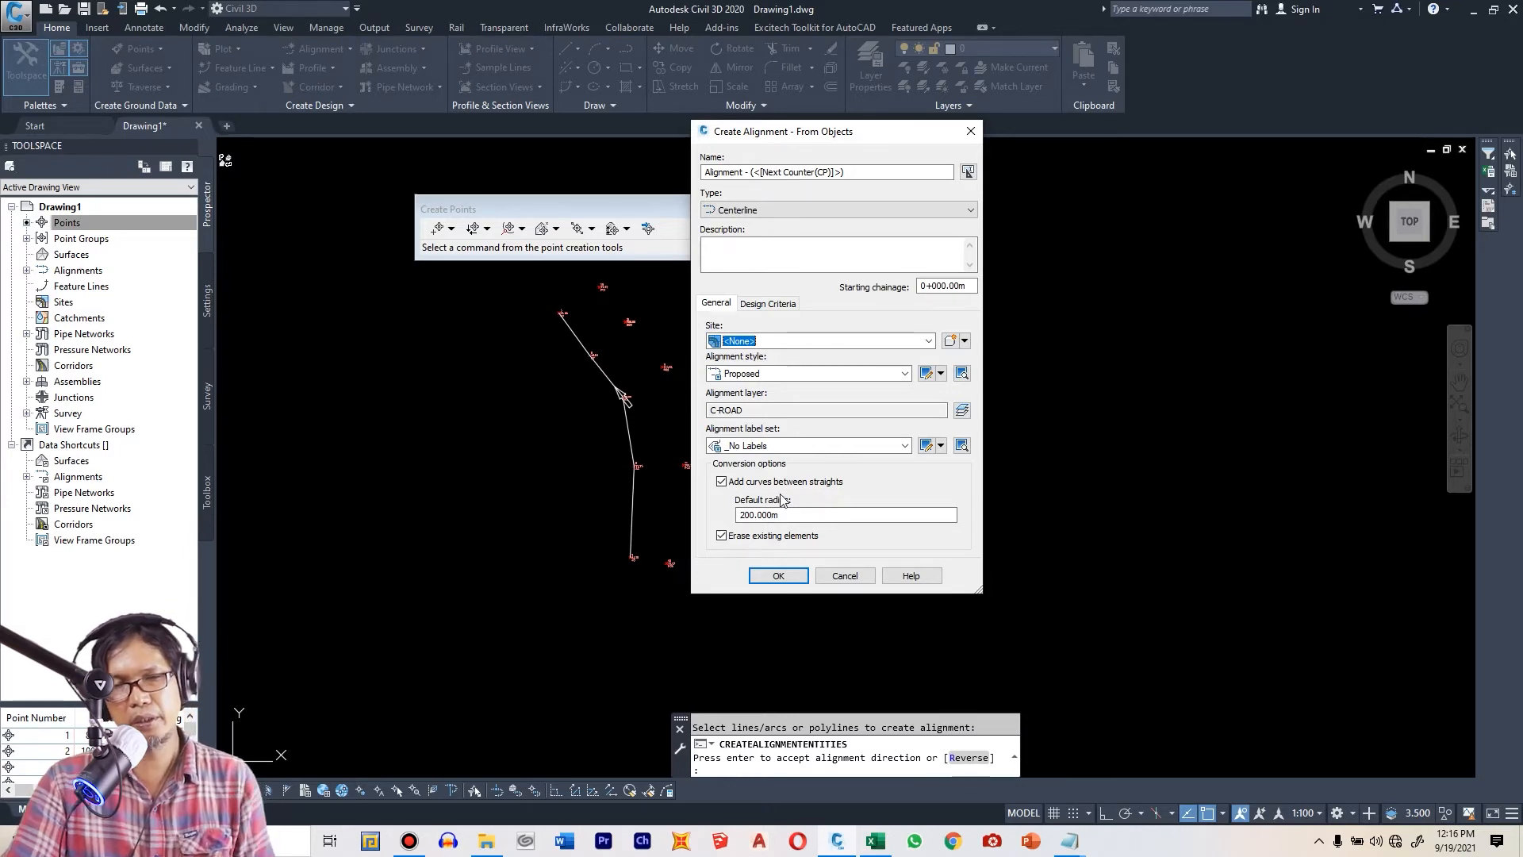
left_click(778, 577)
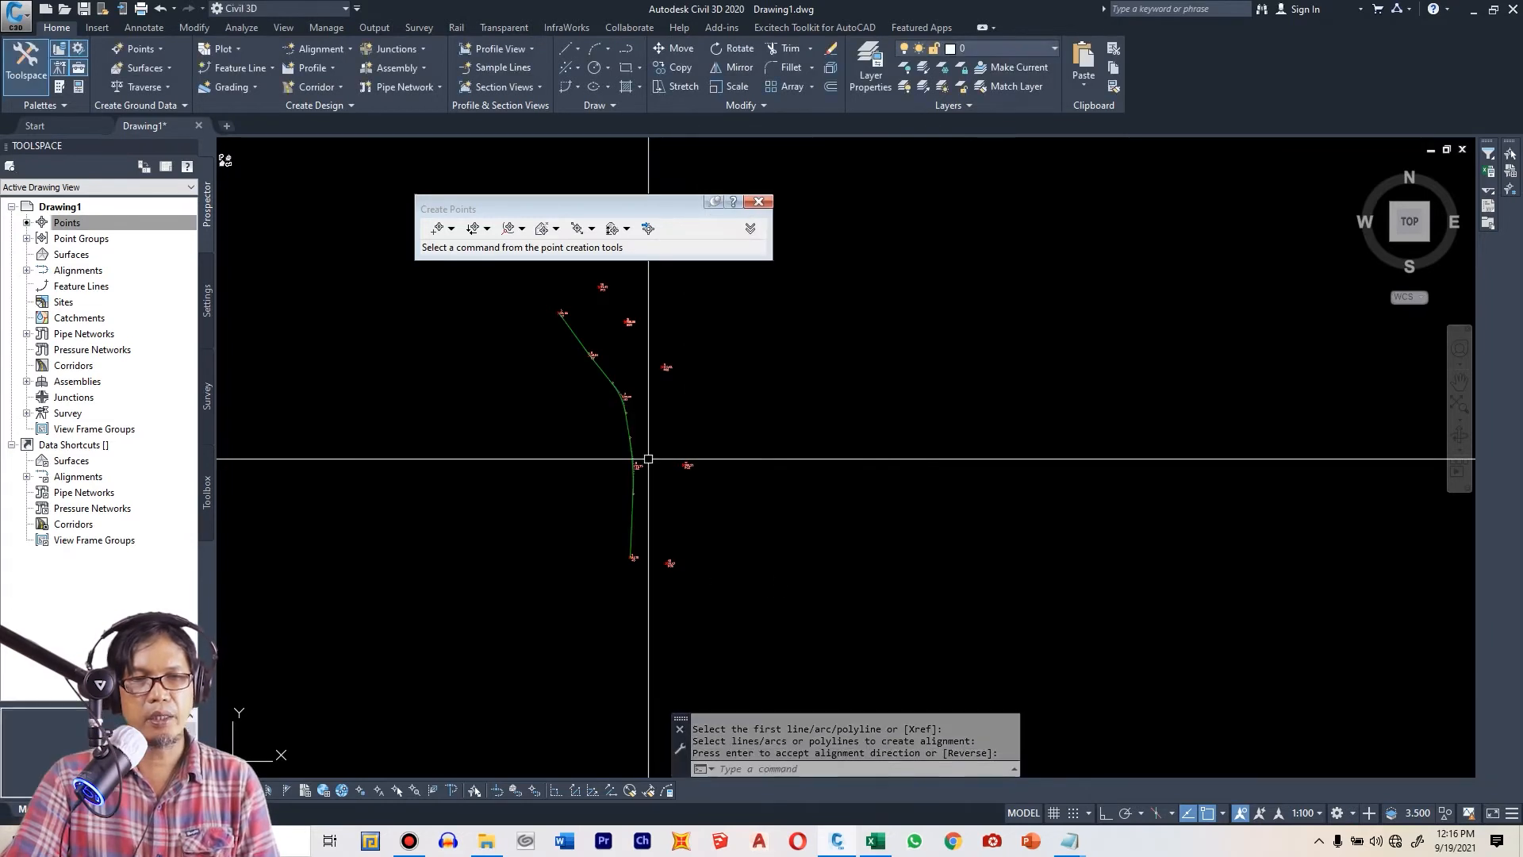
- Examine how the new alignment's curves run past the AS points 8, 7 and 6
scroll(639, 451, "up", 5)
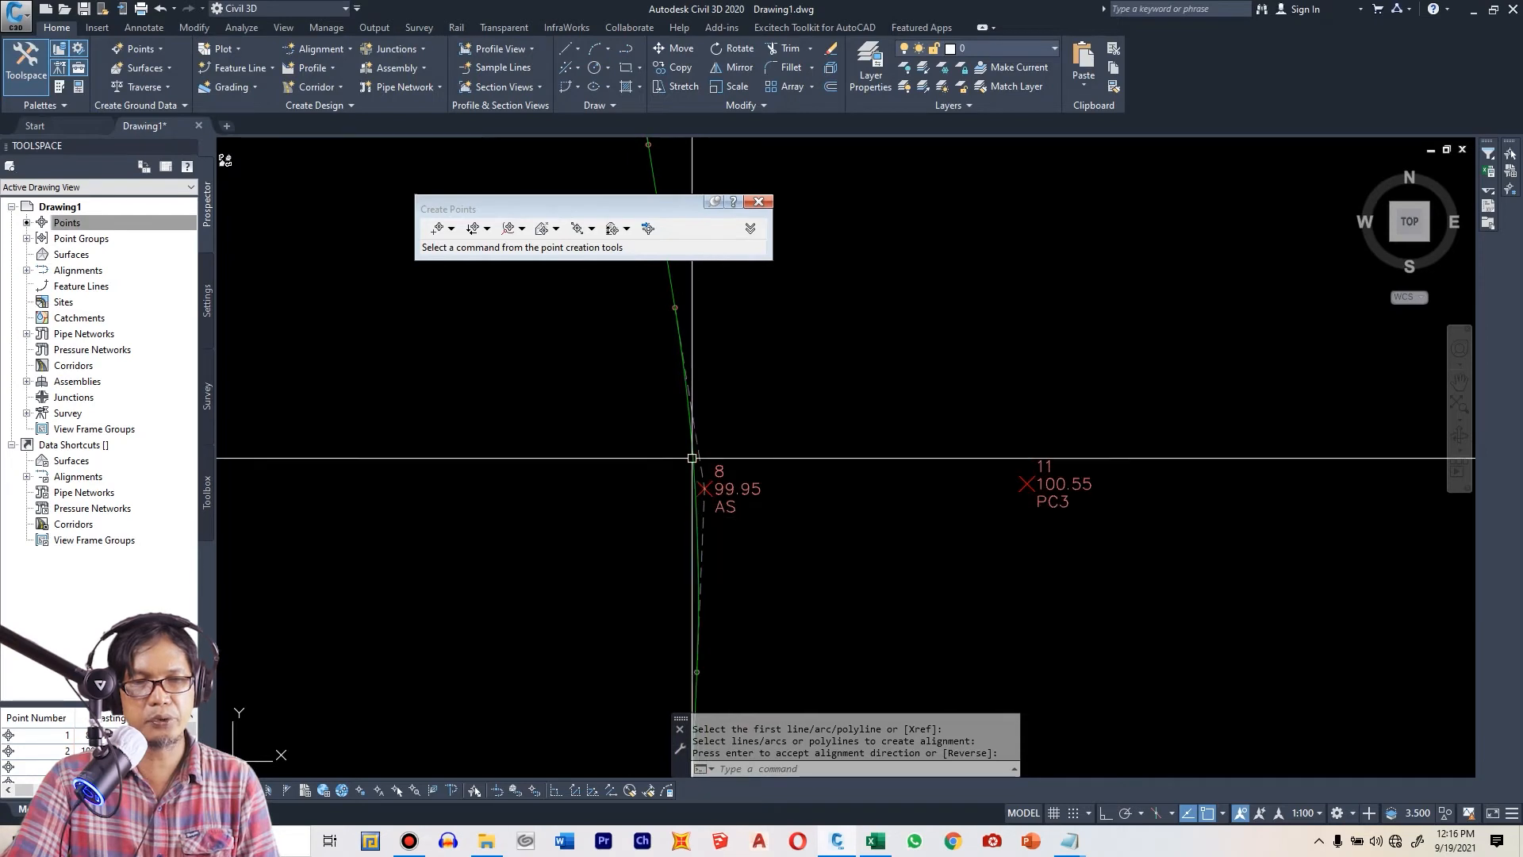
scroll(694, 611, "down", 3)
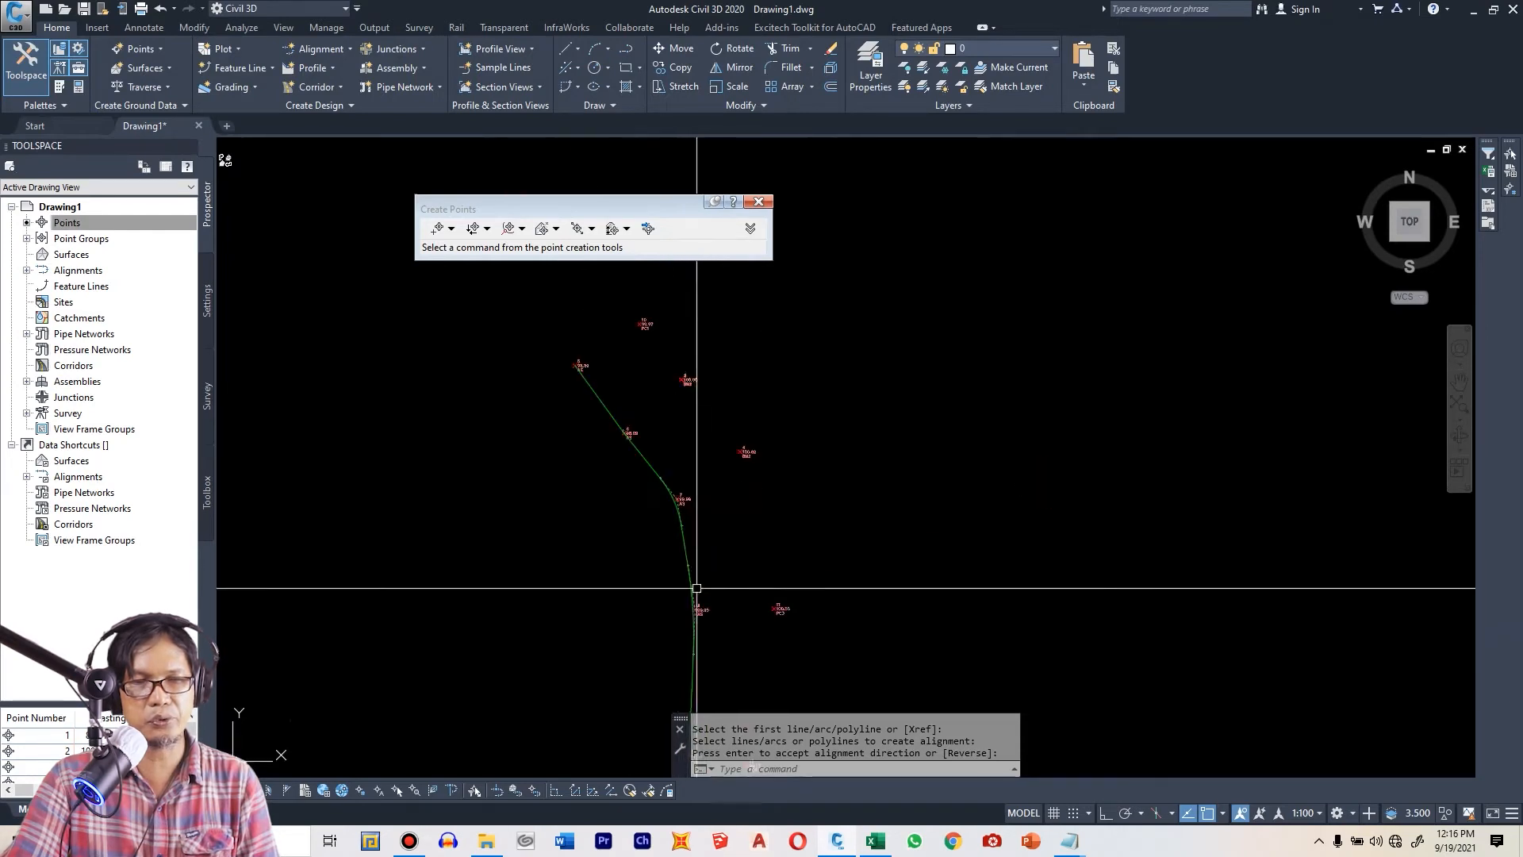
scroll(673, 497, "up", 4)
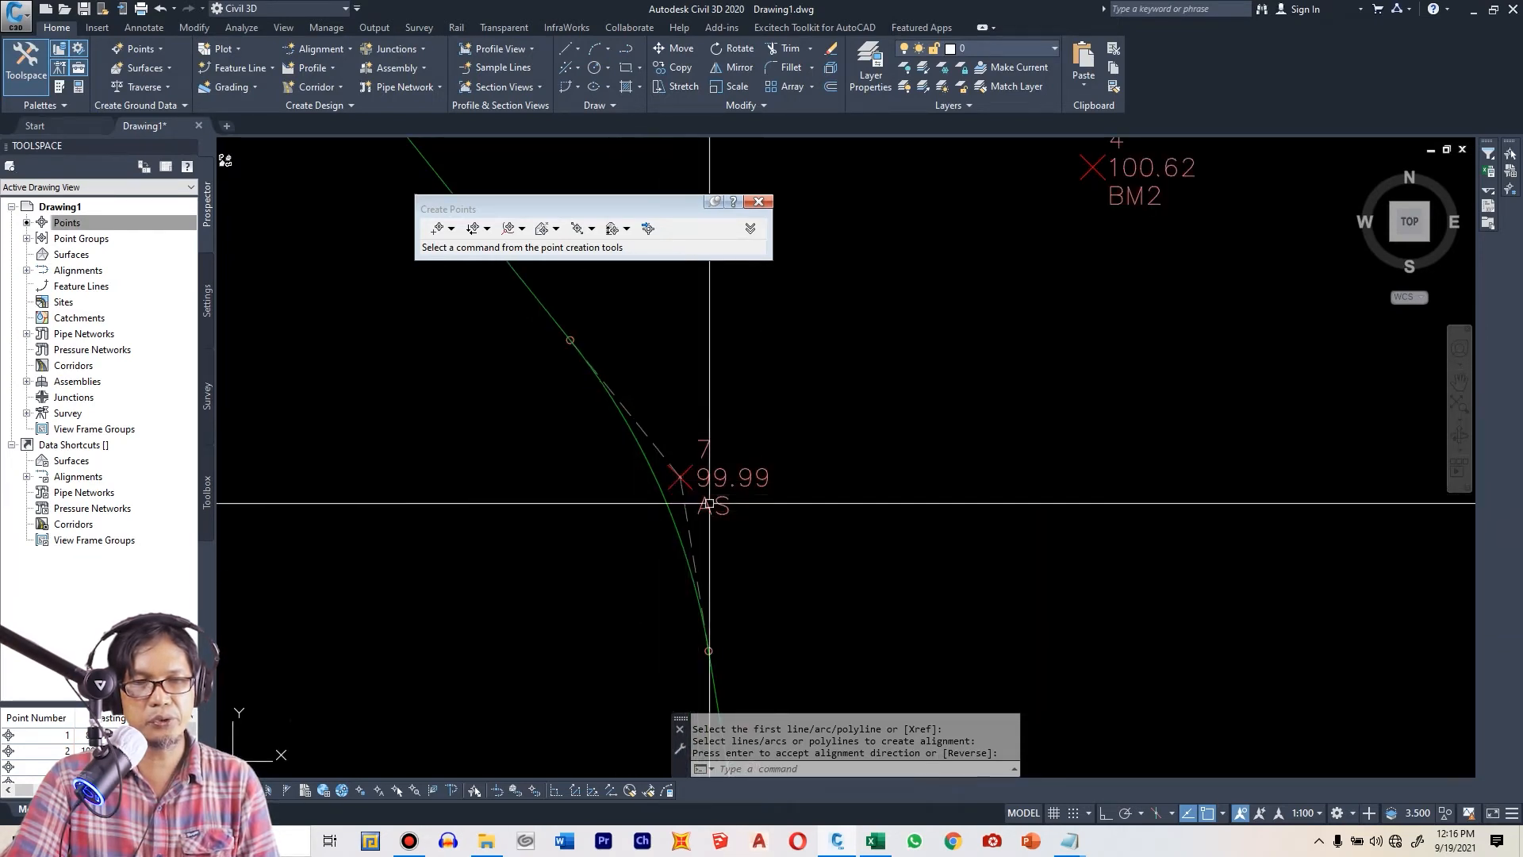
scroll(704, 511, "down", 4)
scroll(650, 473, "down", 2)
scroll(594, 369, "up", 5)
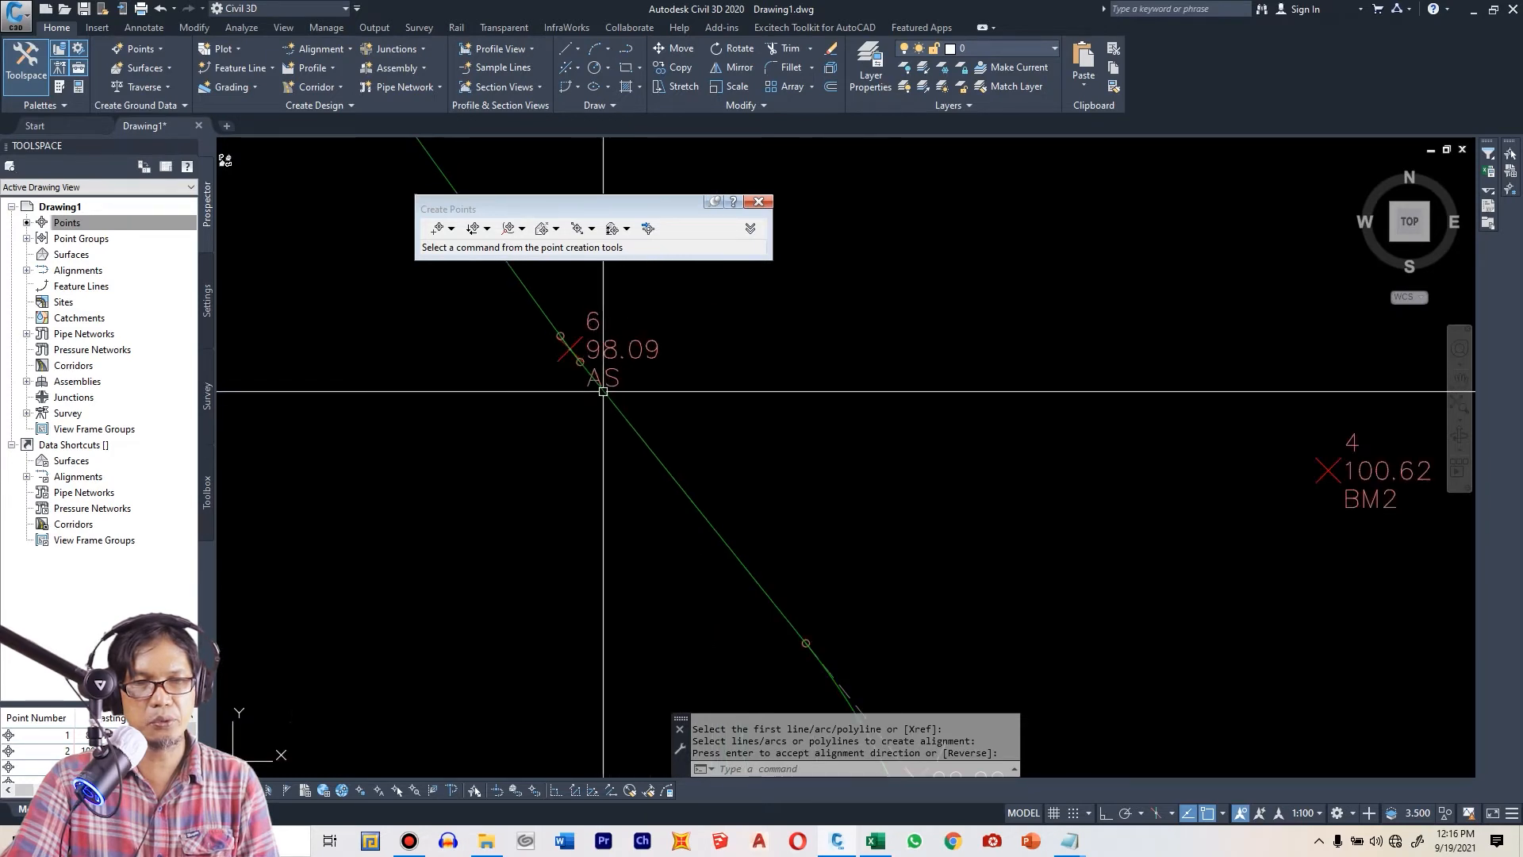
scroll(585, 349, "down", 6)
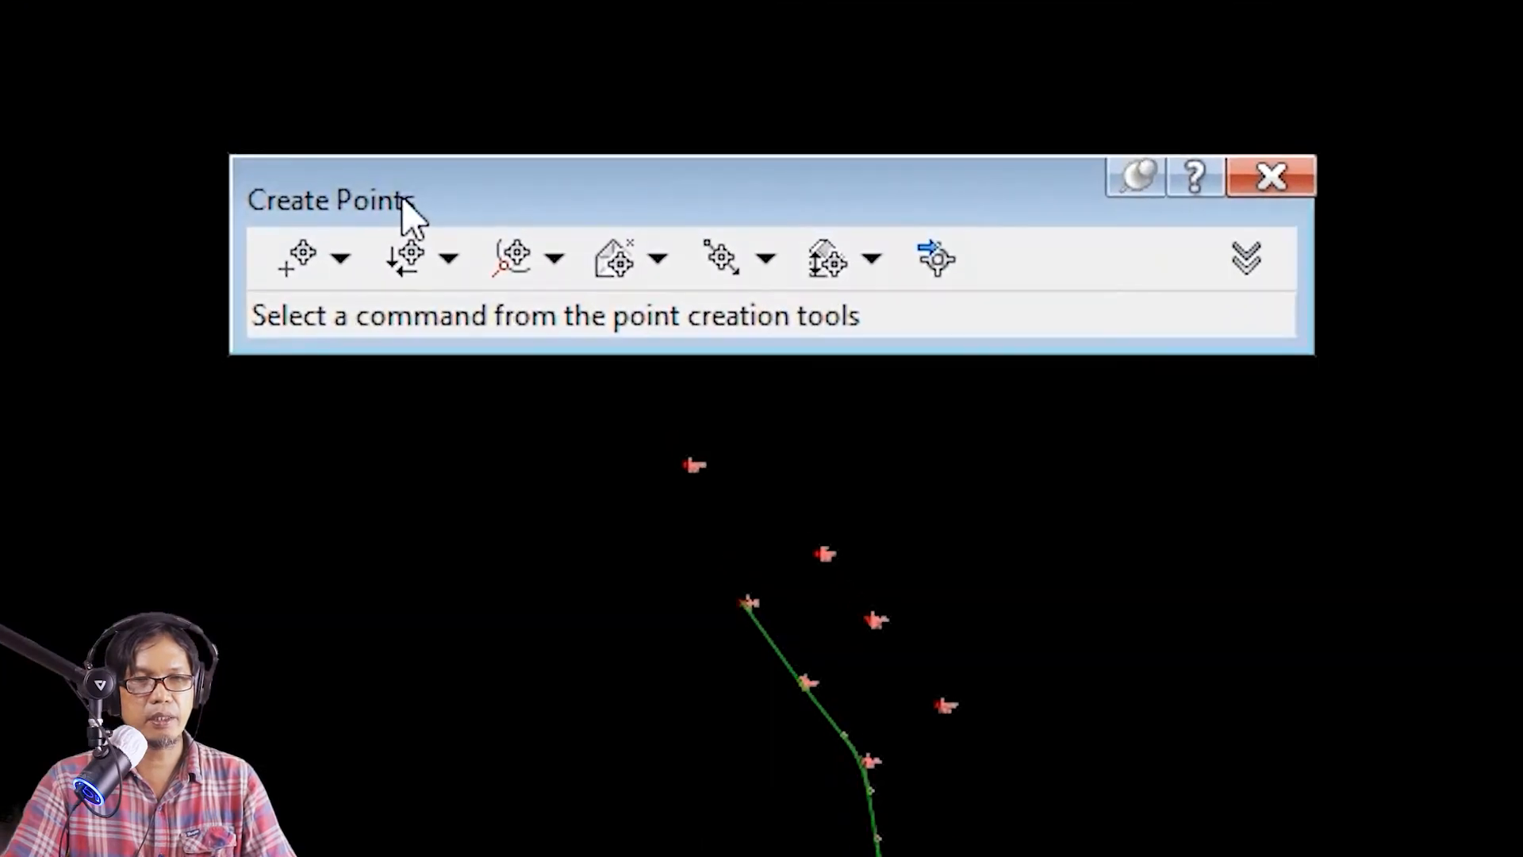
- Start importing alignment chainage and offset points from the text file DataUkur Oke WP
left_click_drag(472, 212, 555, 192)
left_click_drag(645, 131, 765, 92)
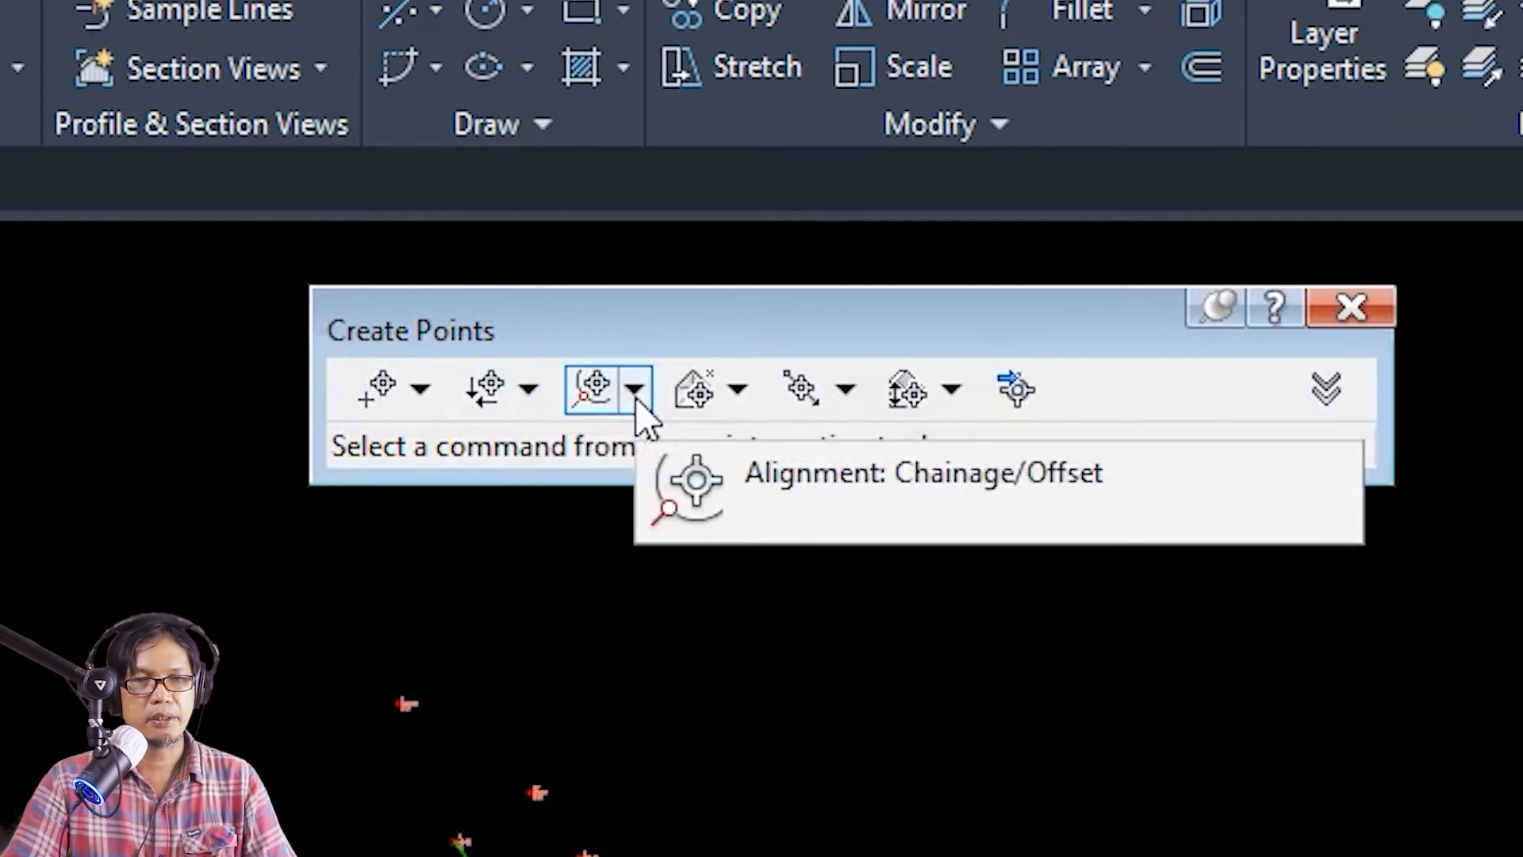
left_click(634, 391)
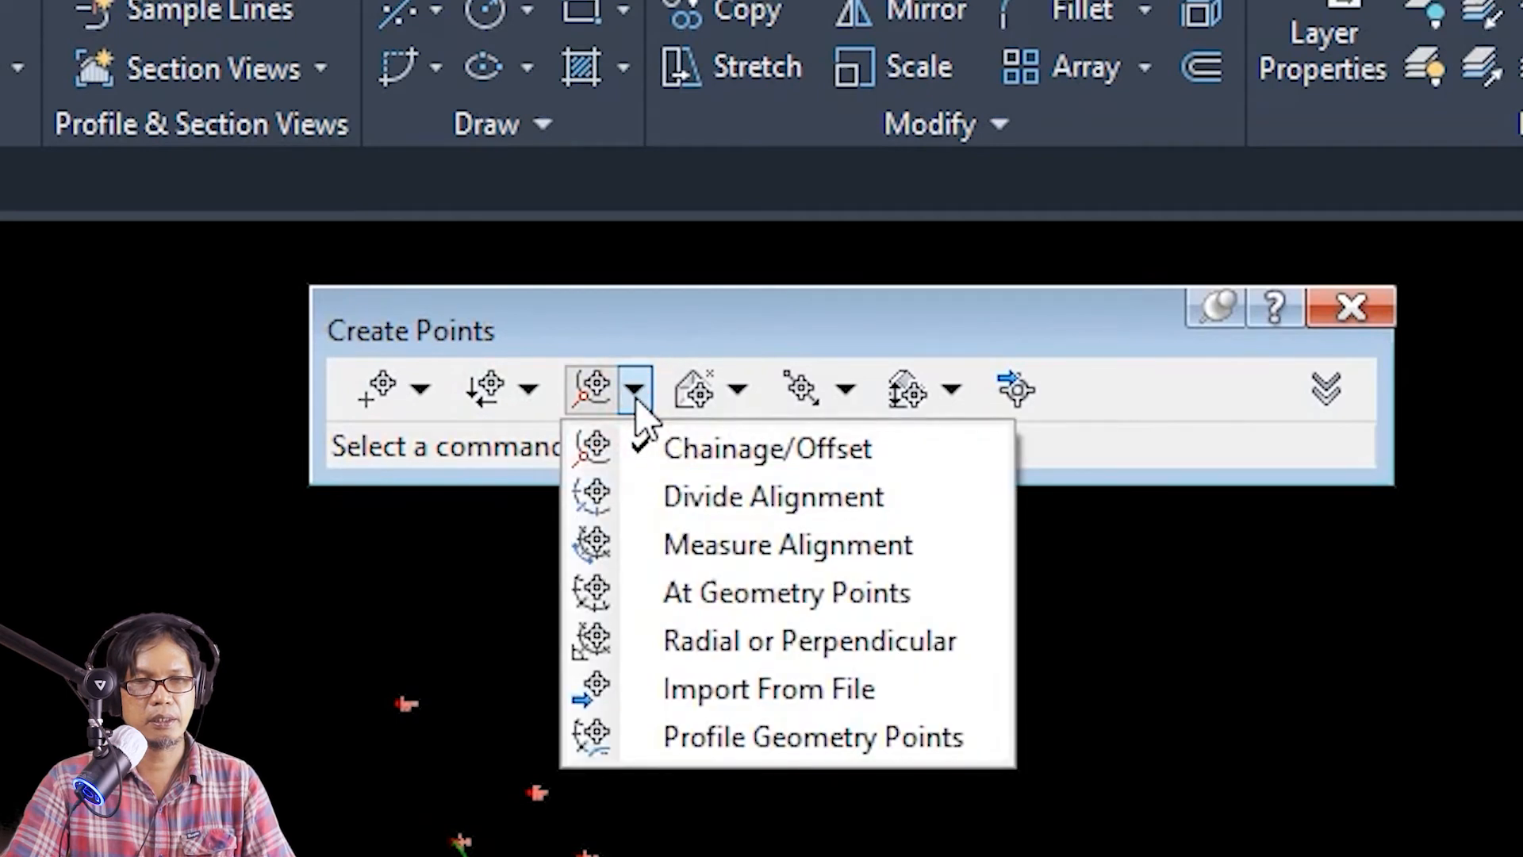
left_click(634, 389)
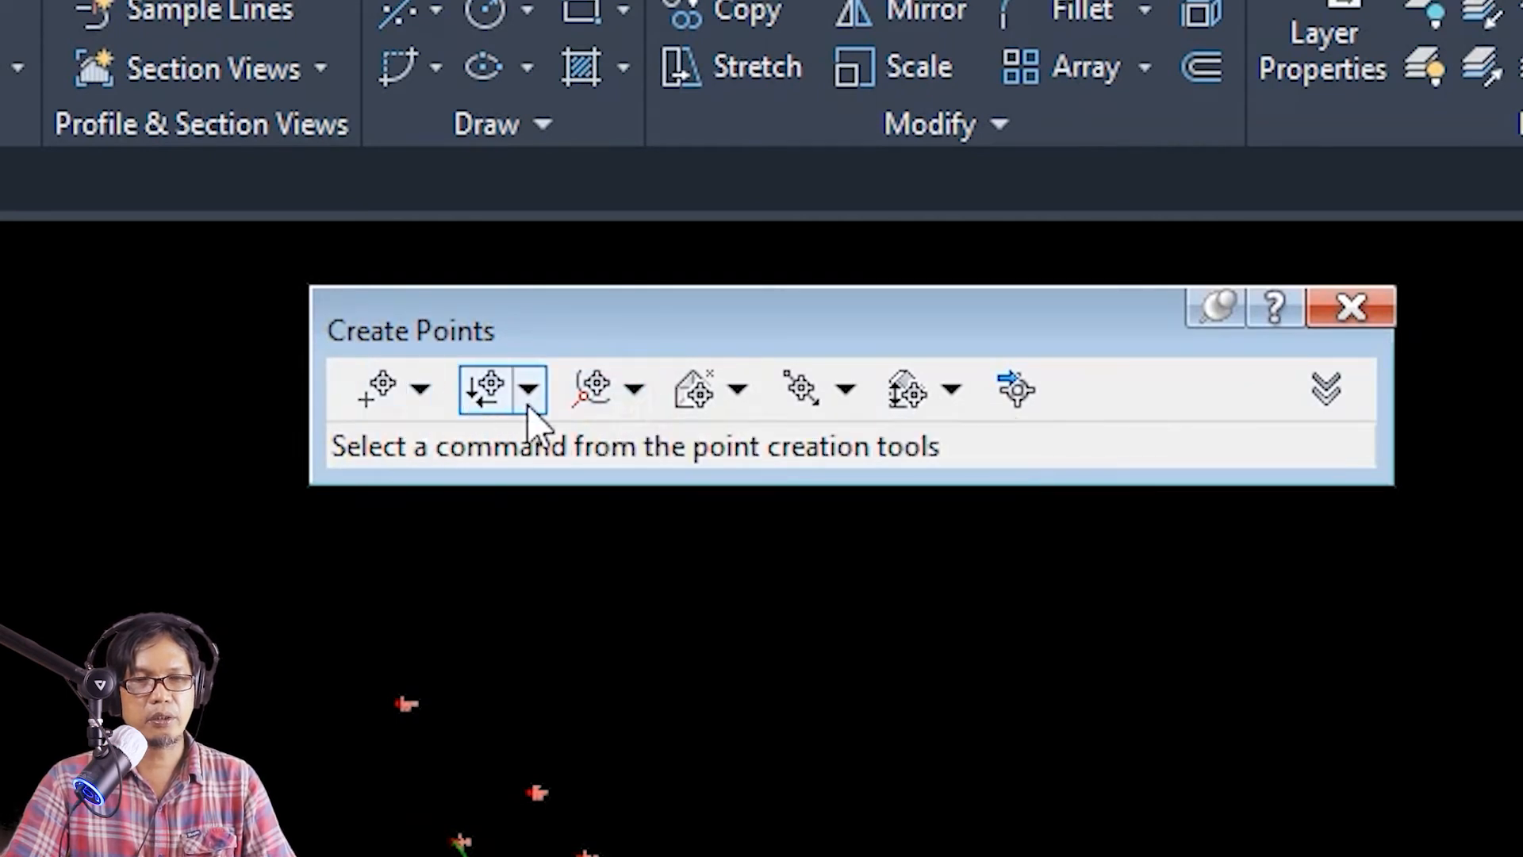
left_click(635, 390)
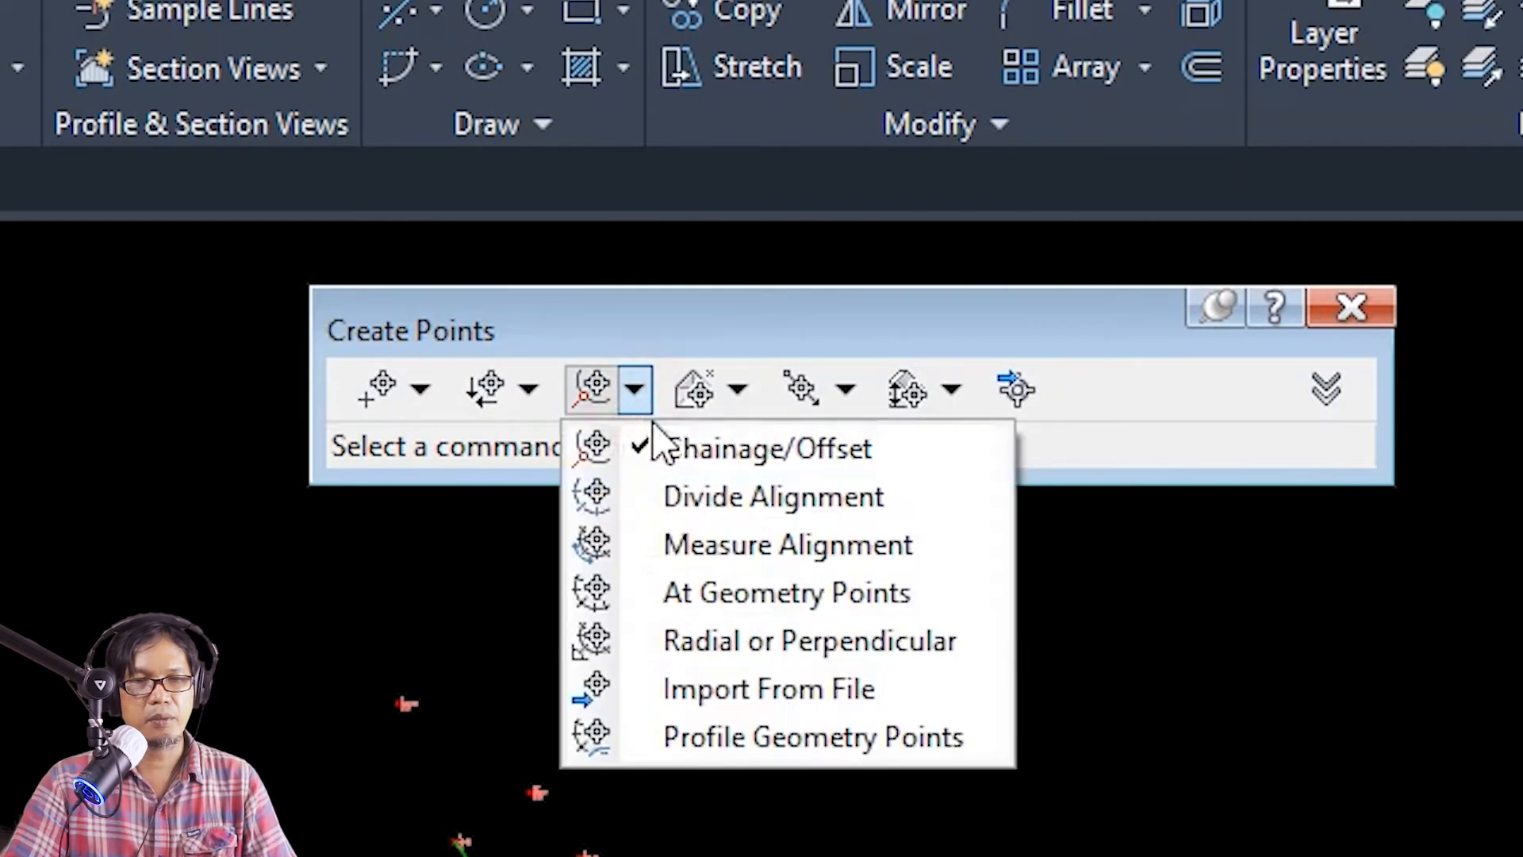
left_click(698, 691)
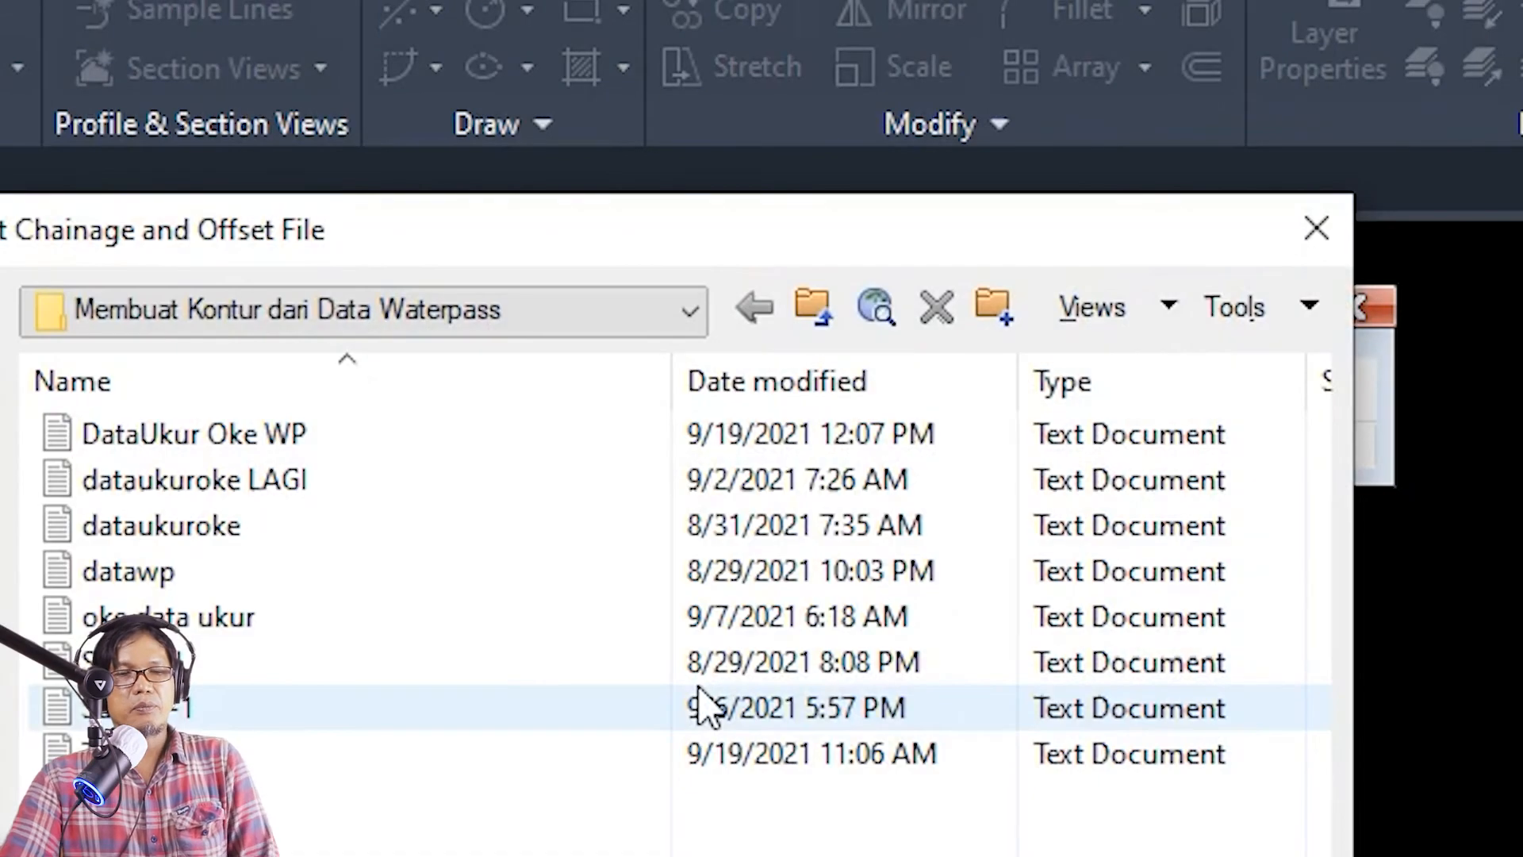
left_click(476, 758)
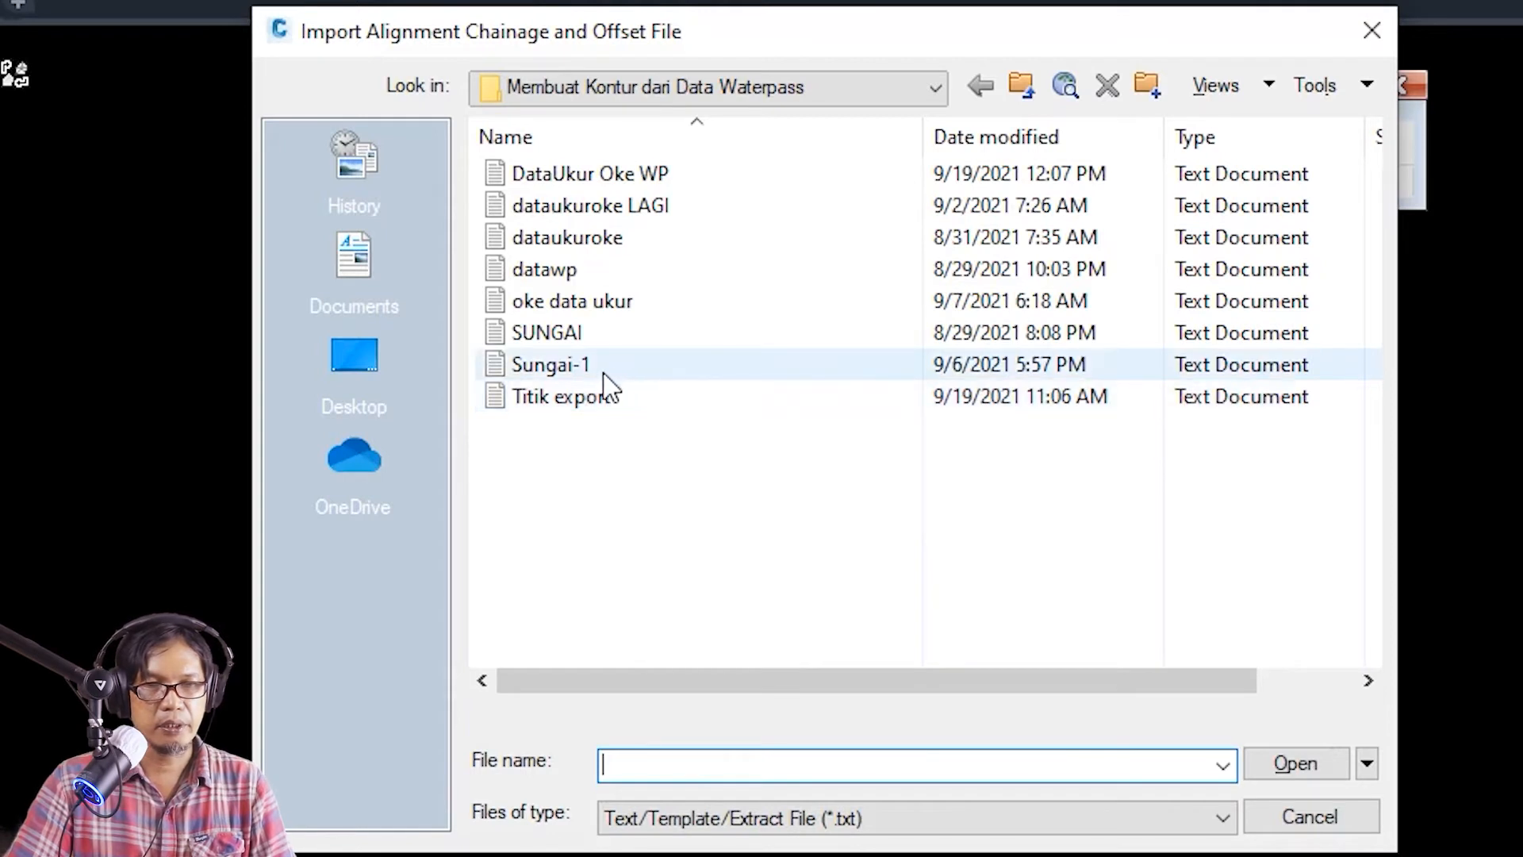
left_click(602, 176)
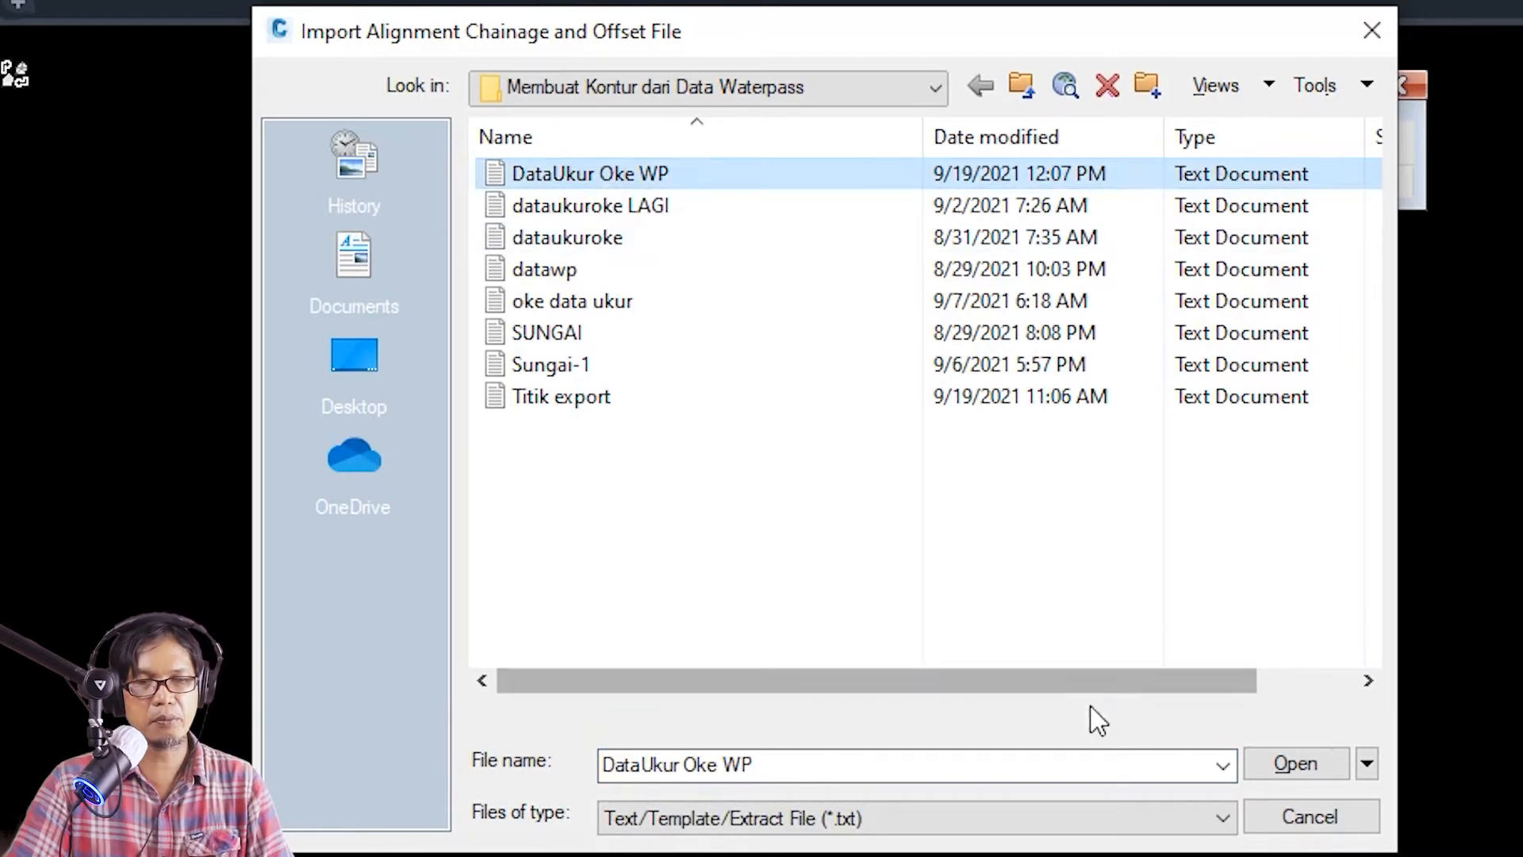
left_click(1282, 766)
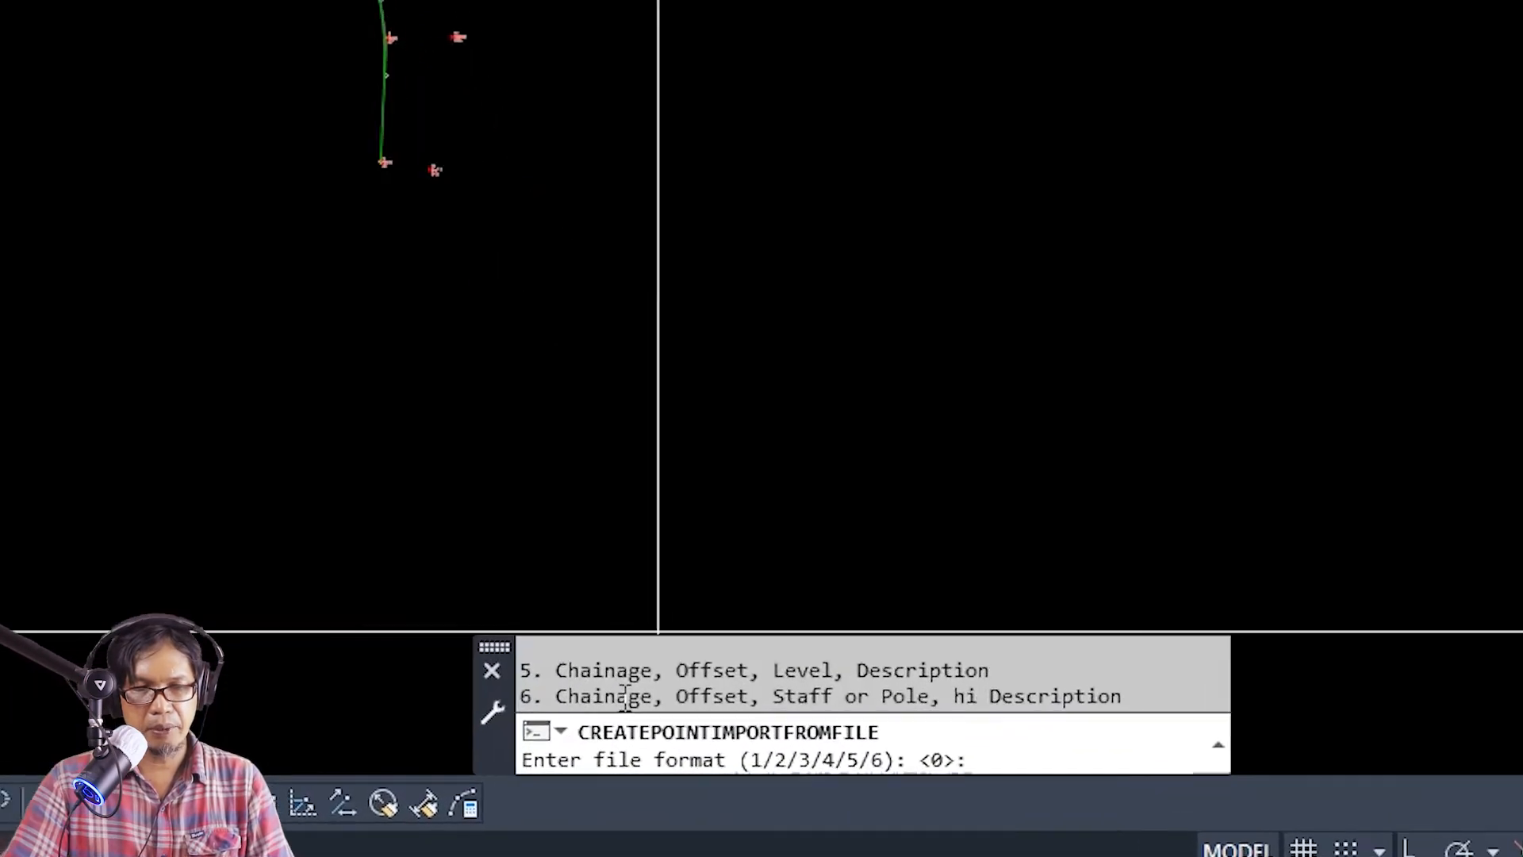
- Set the import to format 5 (Chainage, Offset, Level, Description) with comma delimiter and accept -99999 as both invalid indicators
scroll(726, 738, "up", 3)
scroll(563, 673, "down", 3)
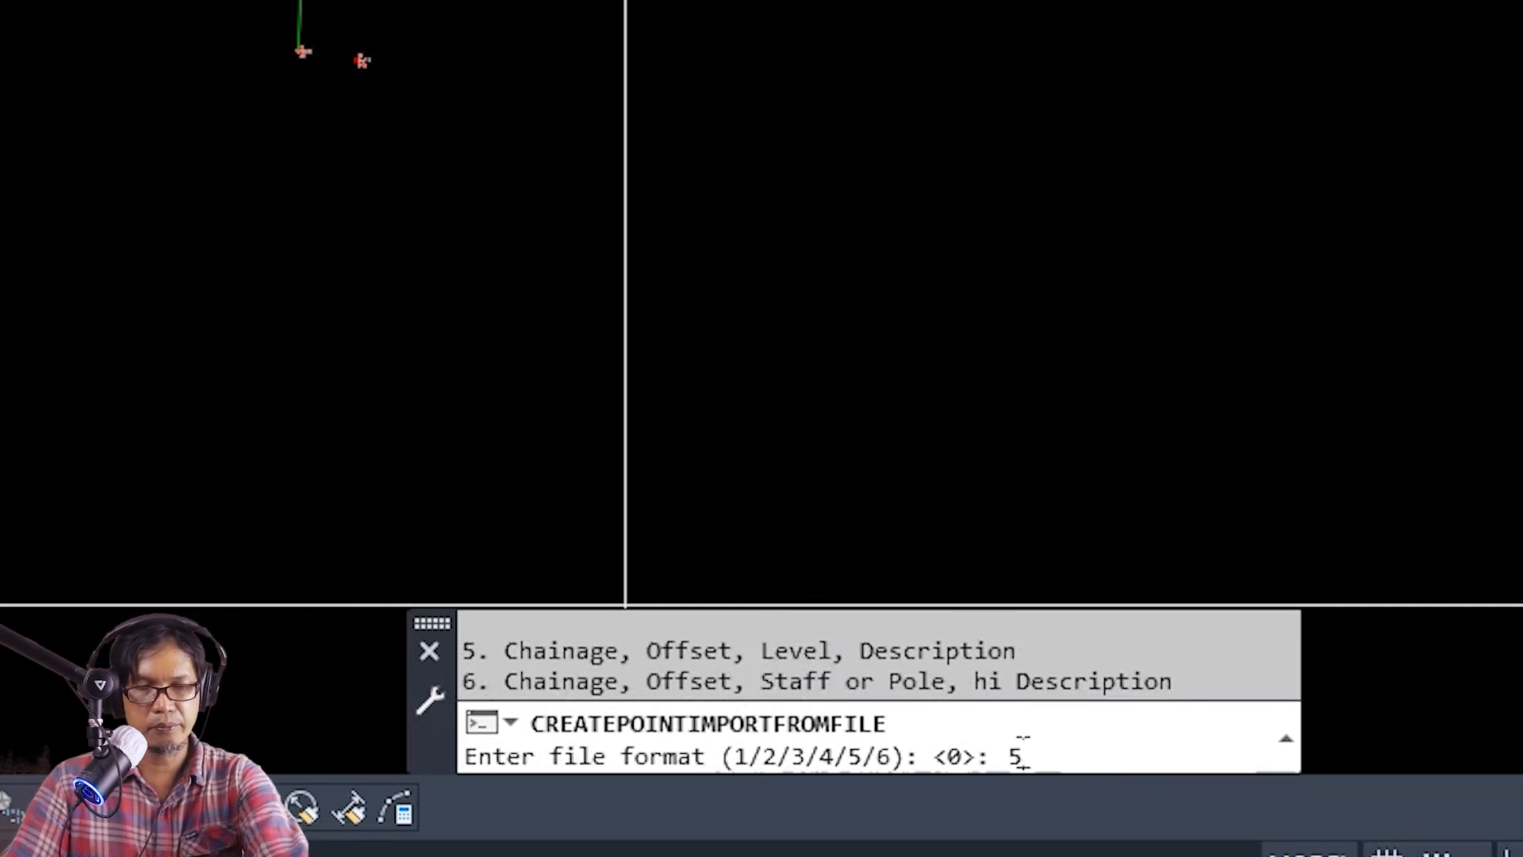
key("Return")
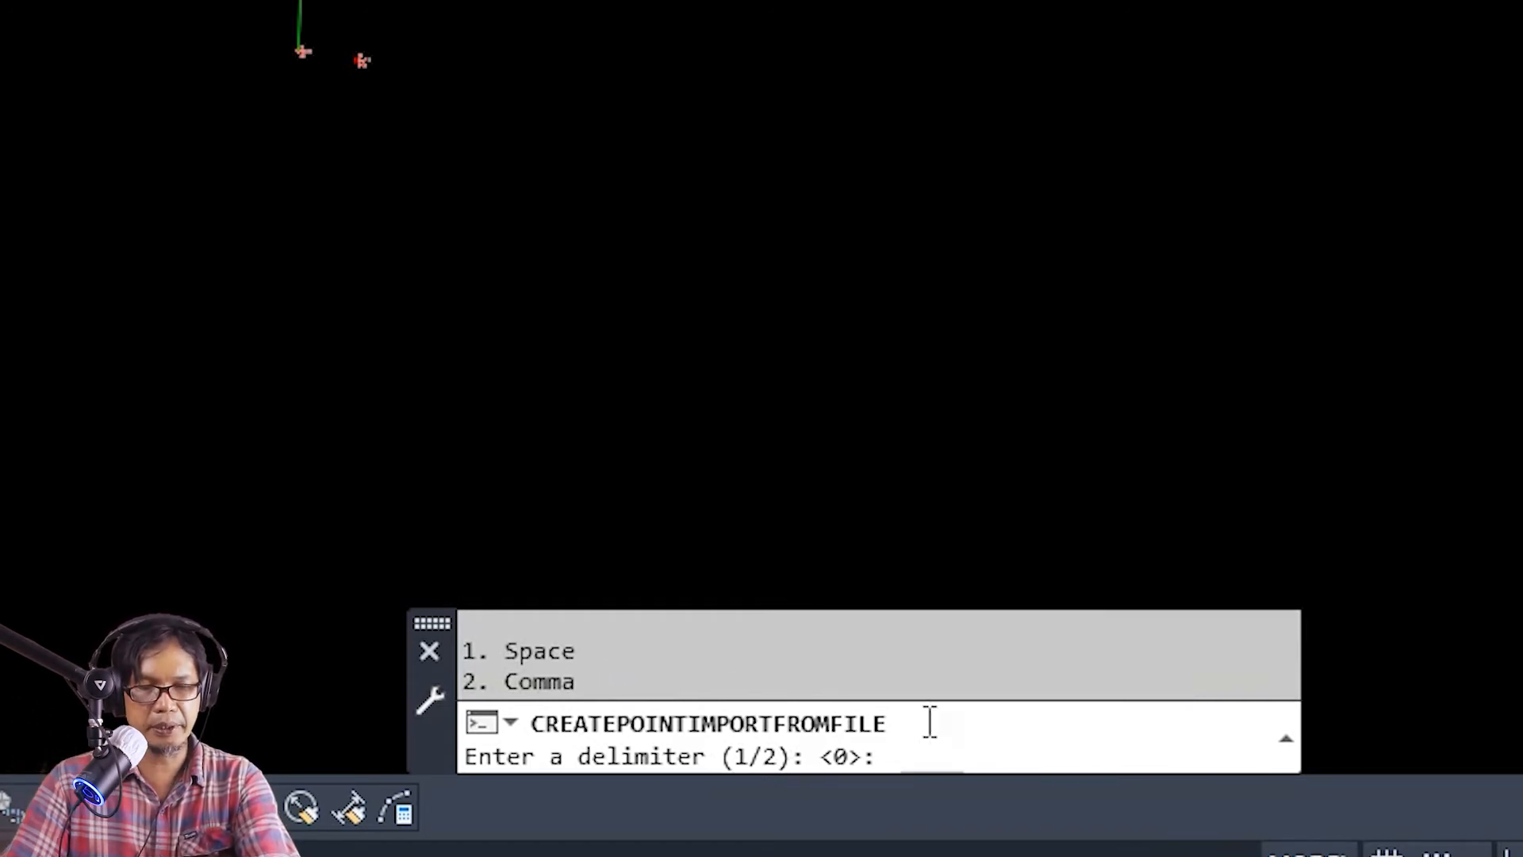
type("2")
key("Return")
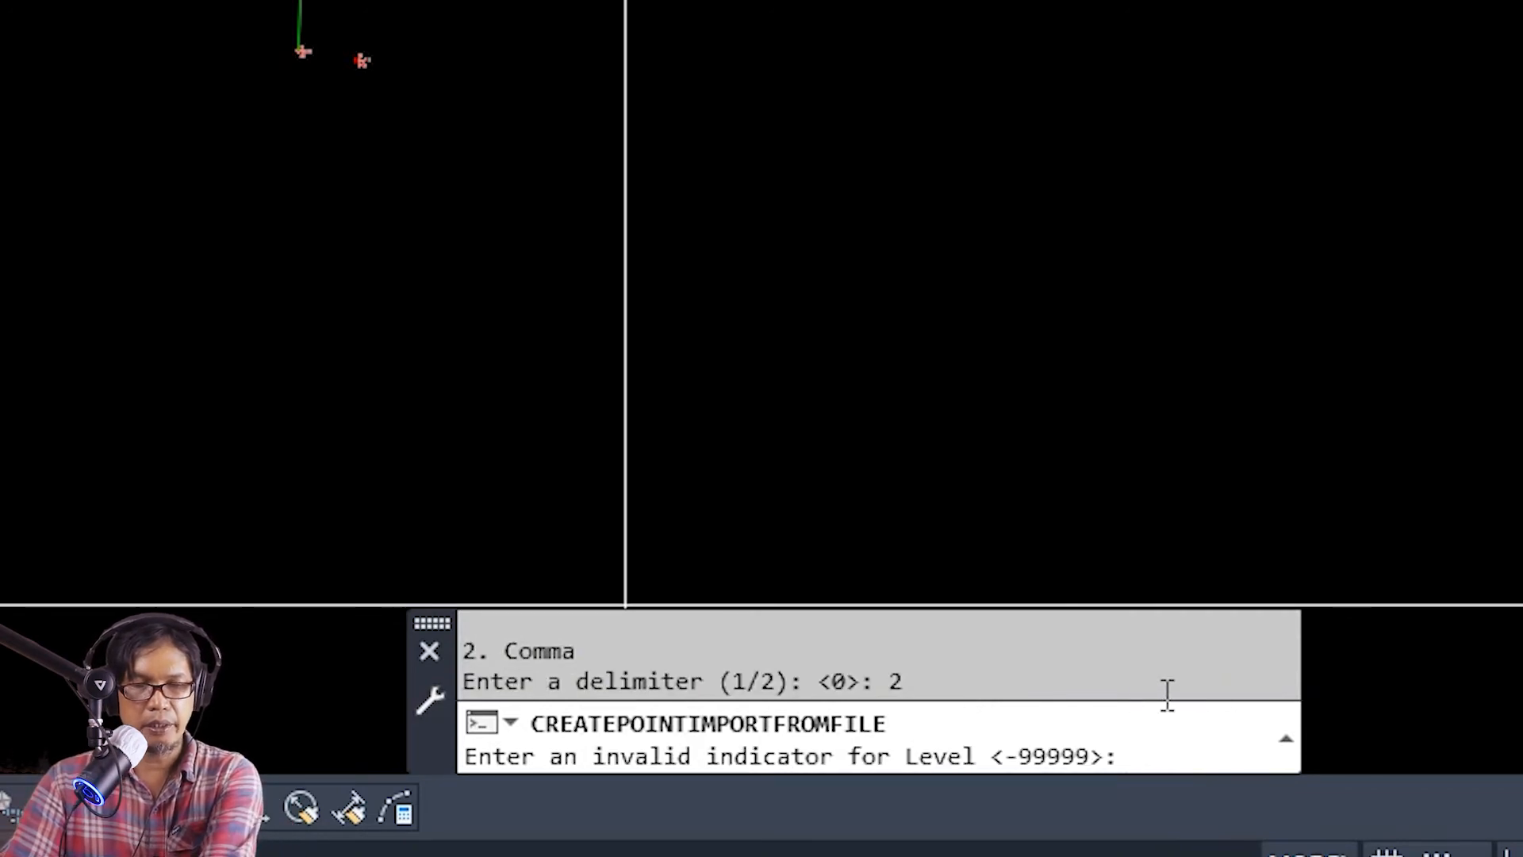
key("Return")
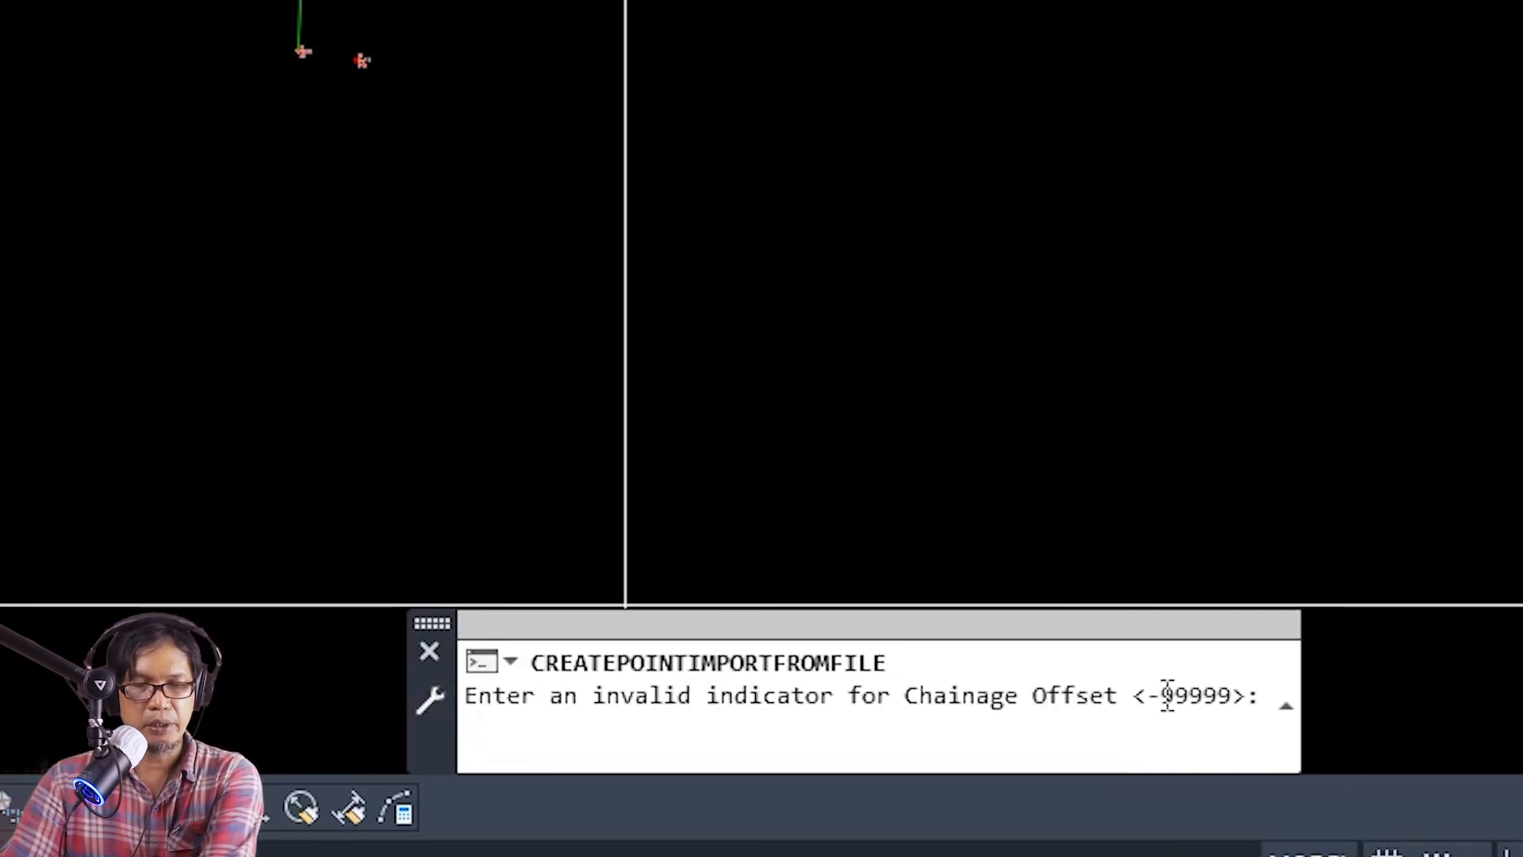
key("Return")
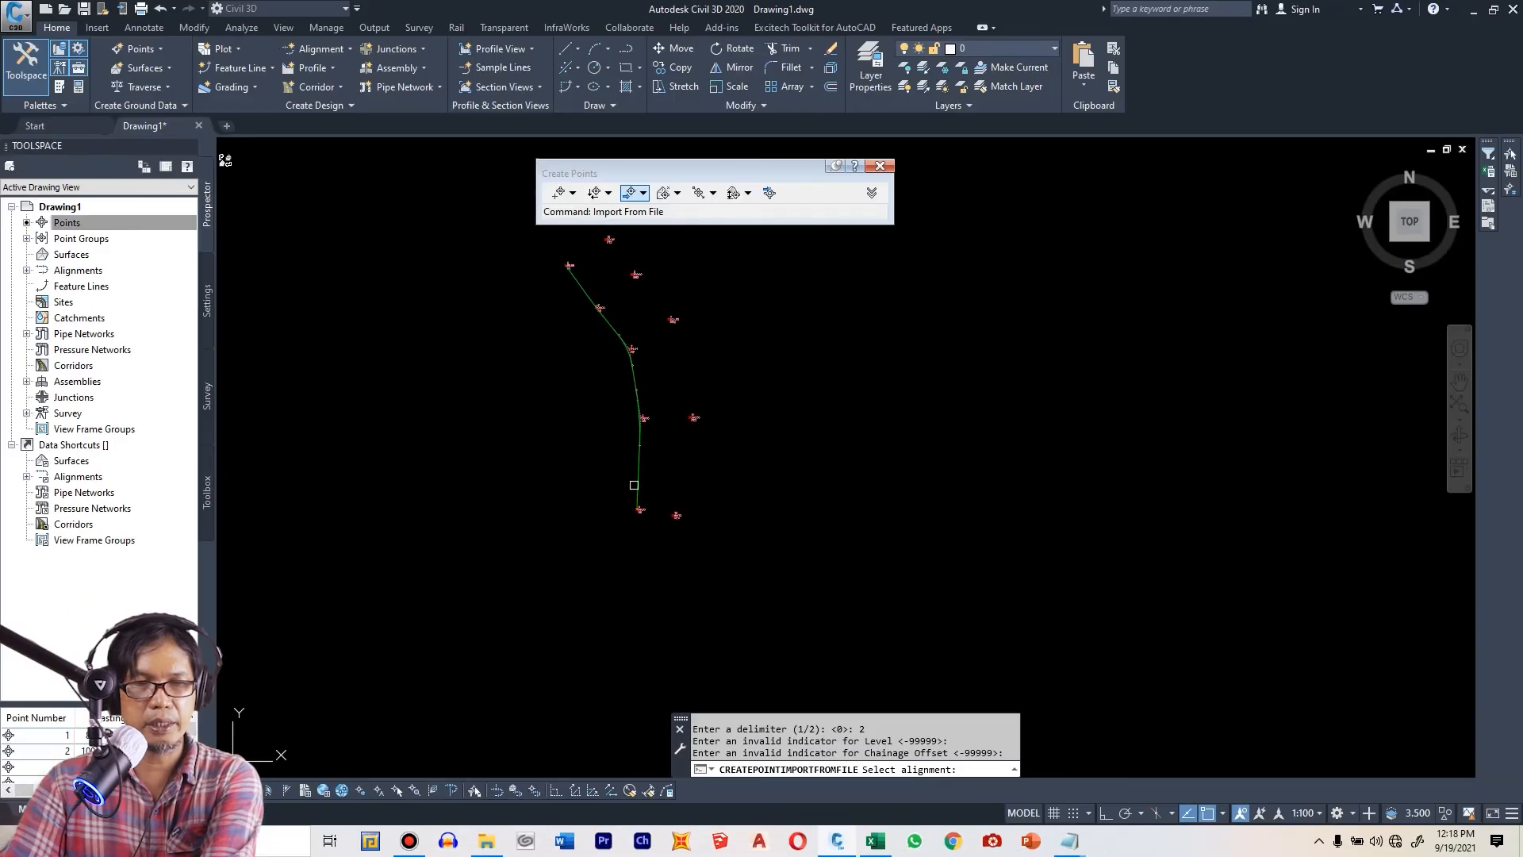
- Select the green centerline alignment as the reference to import the chainage/offset points along it
scroll(634, 484, "up", 3)
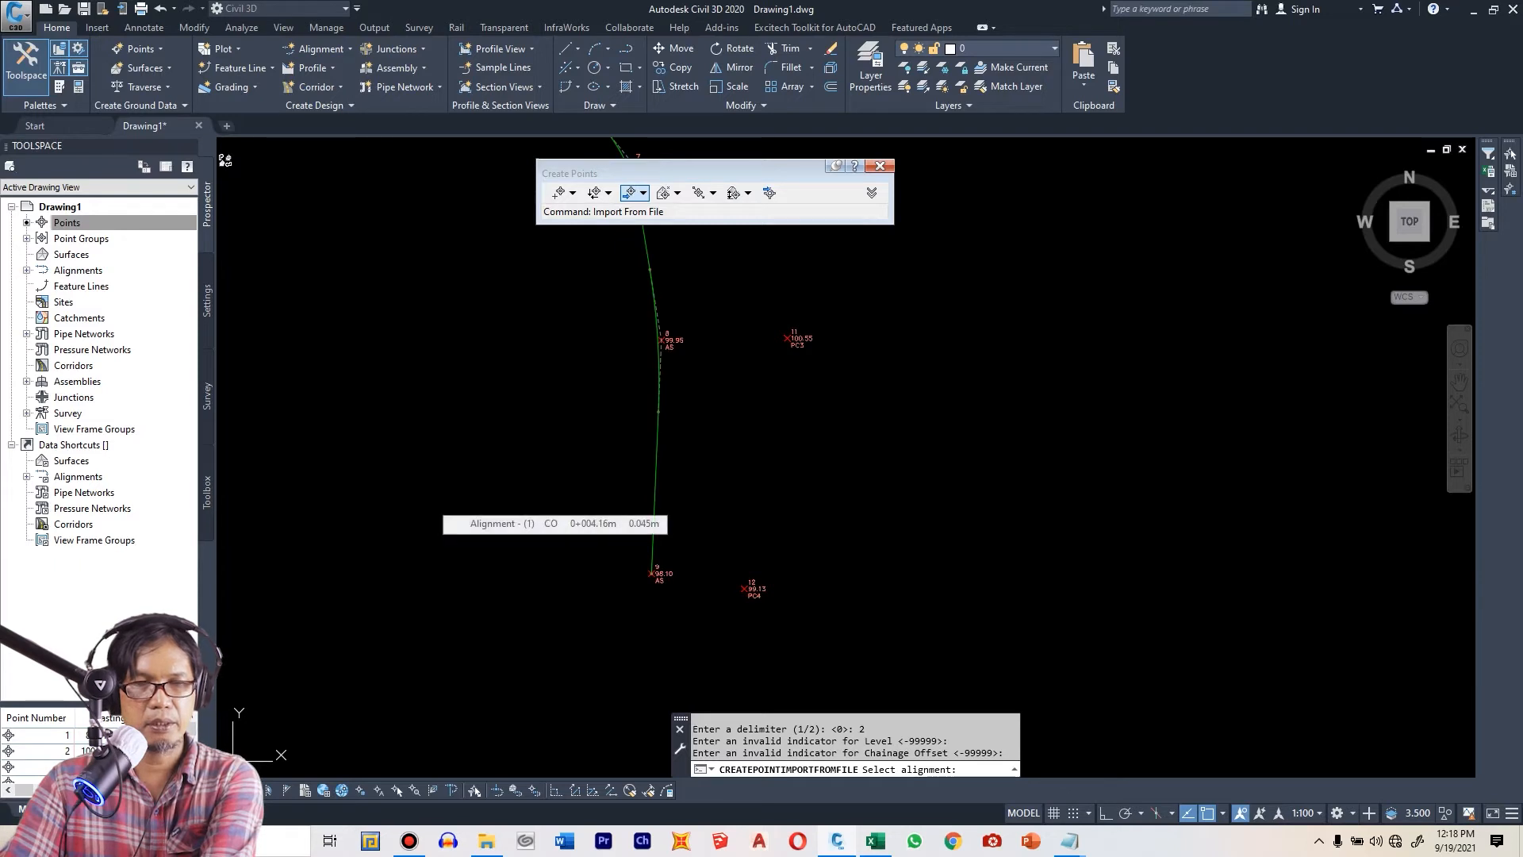
left_click(655, 502)
scroll(911, 571, "down", 4)
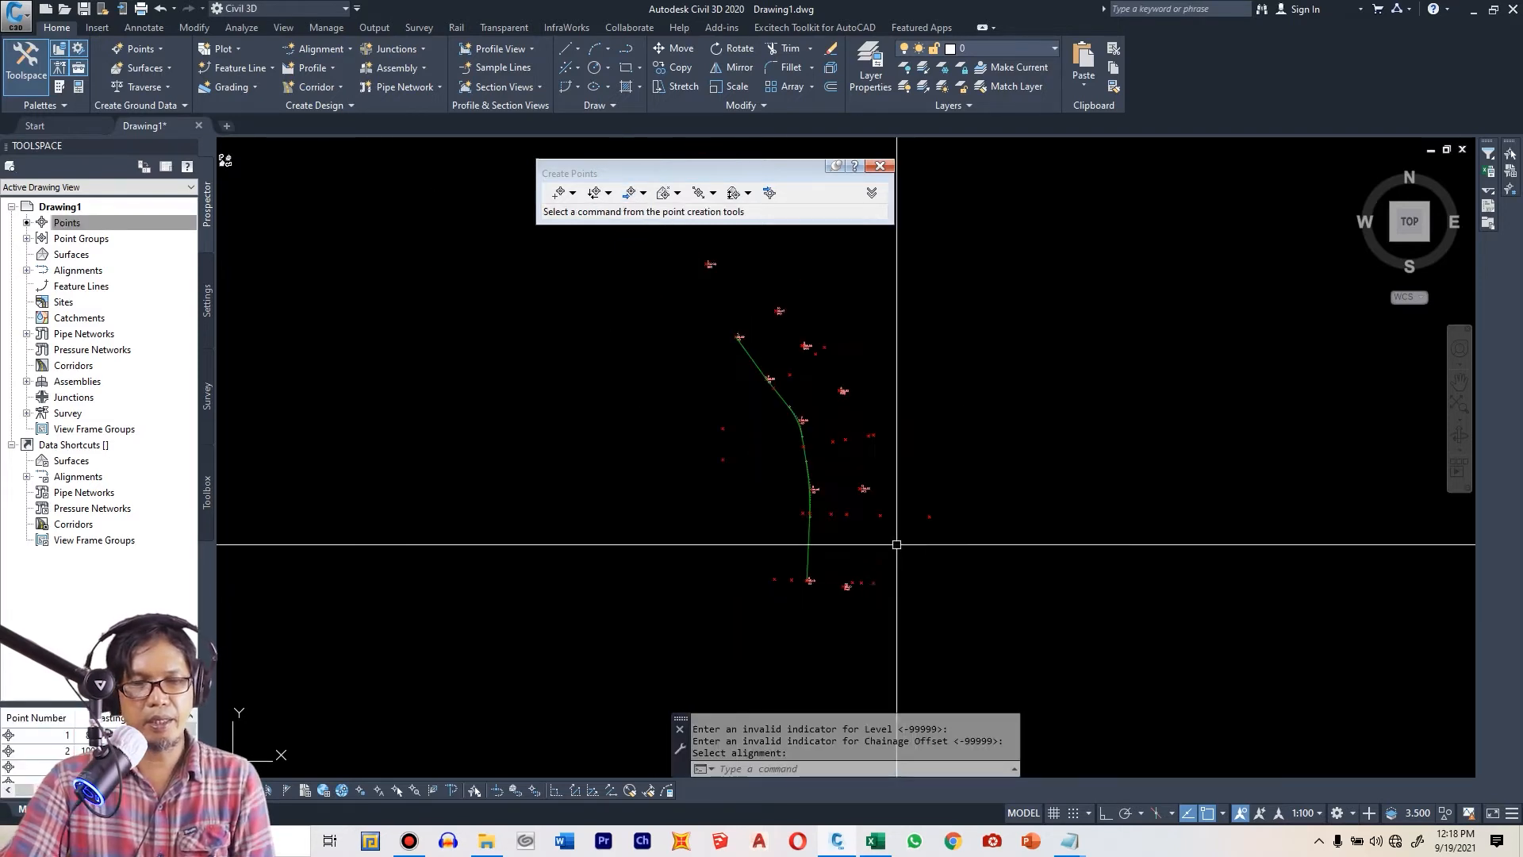
scroll(819, 516, "up", 5)
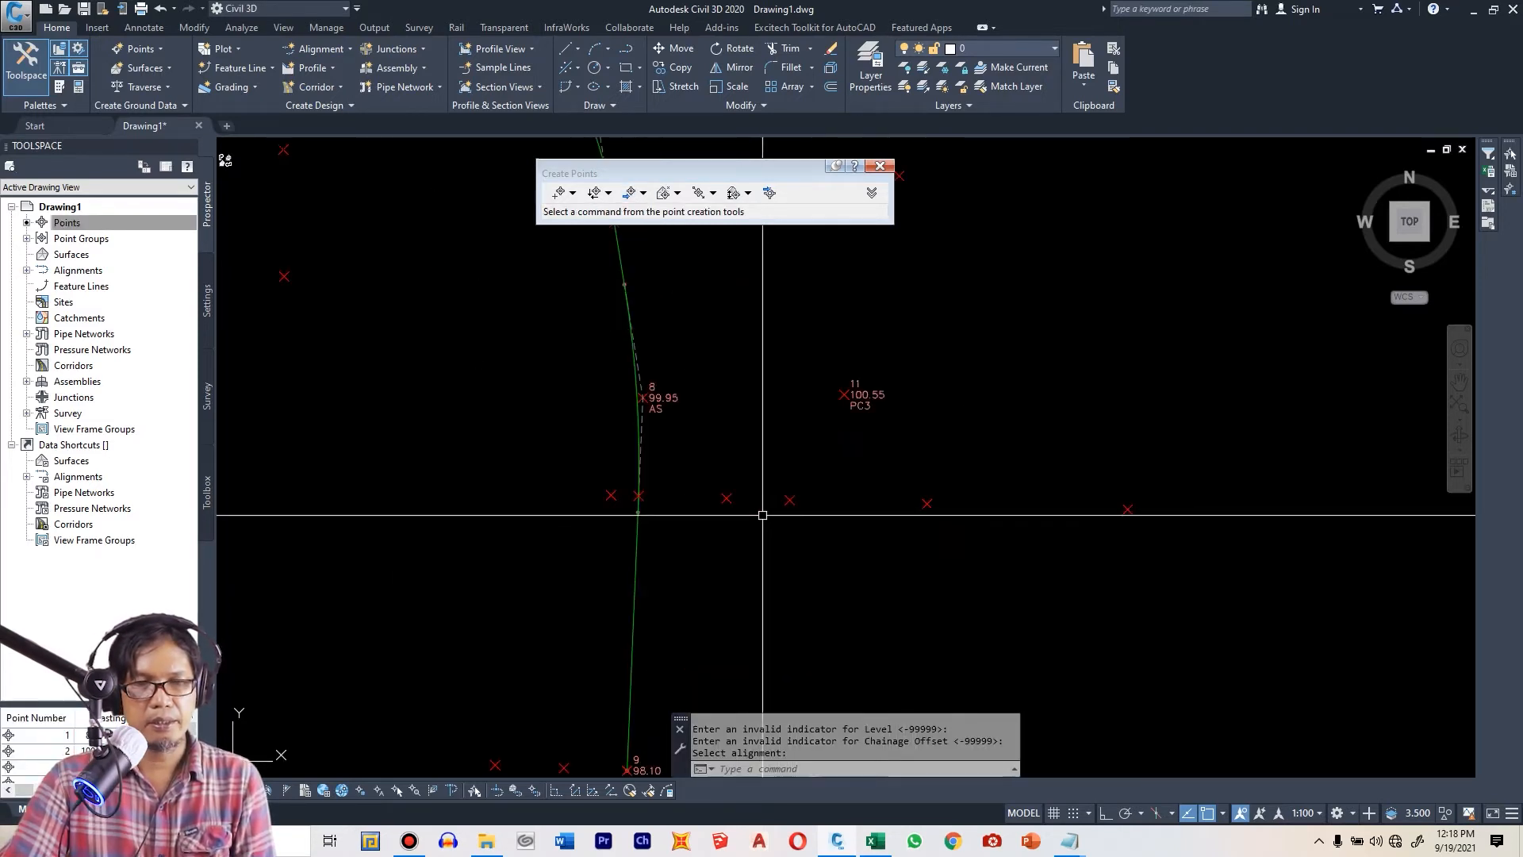
scroll(761, 508, "down", 5)
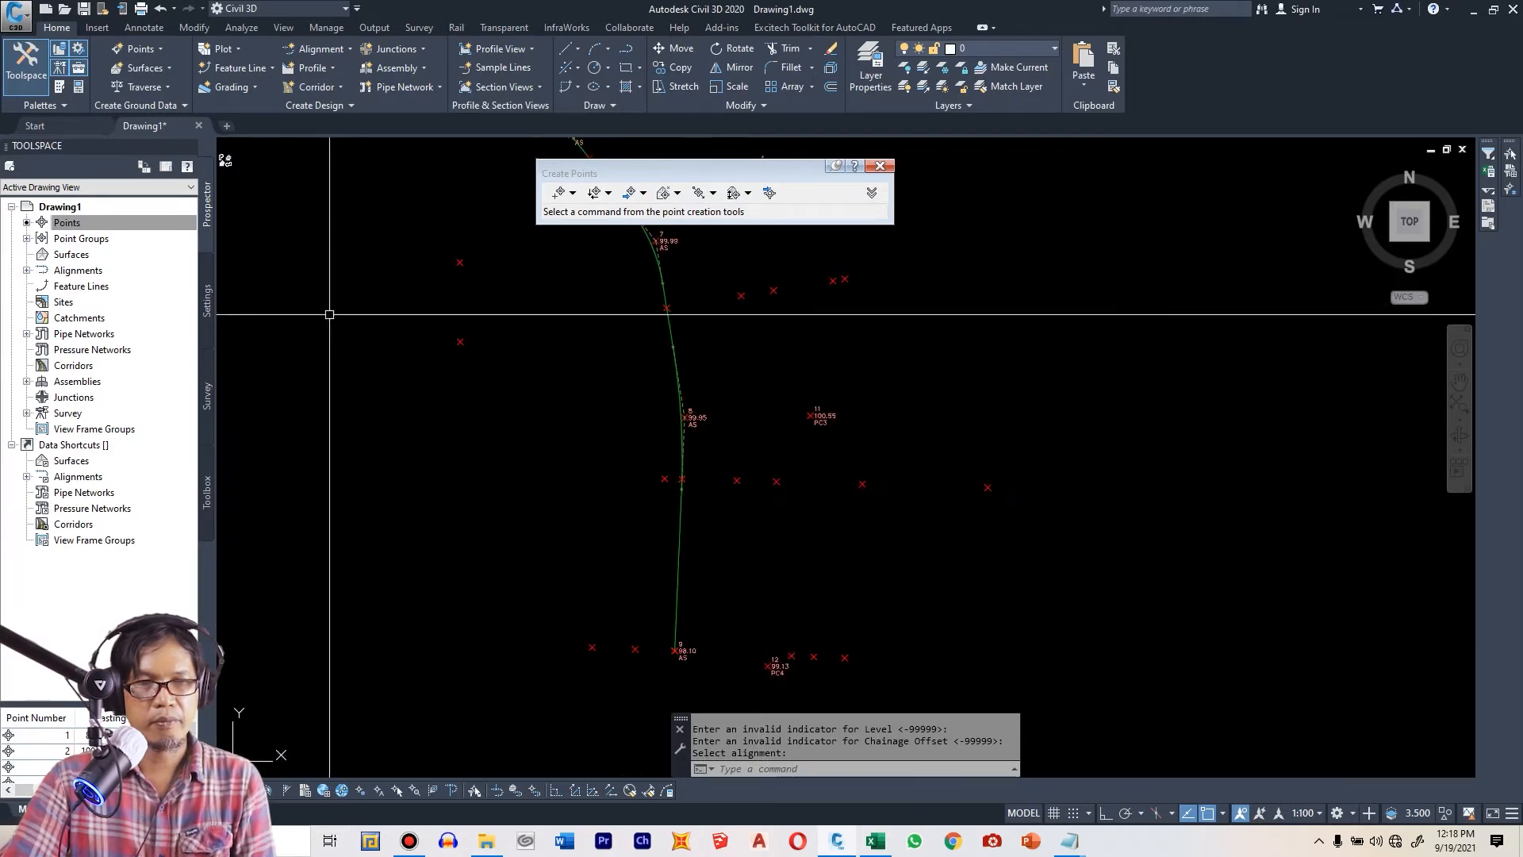
- Set the _All Points group's point label style to Point#-Elevation-Description
left_click(27, 239)
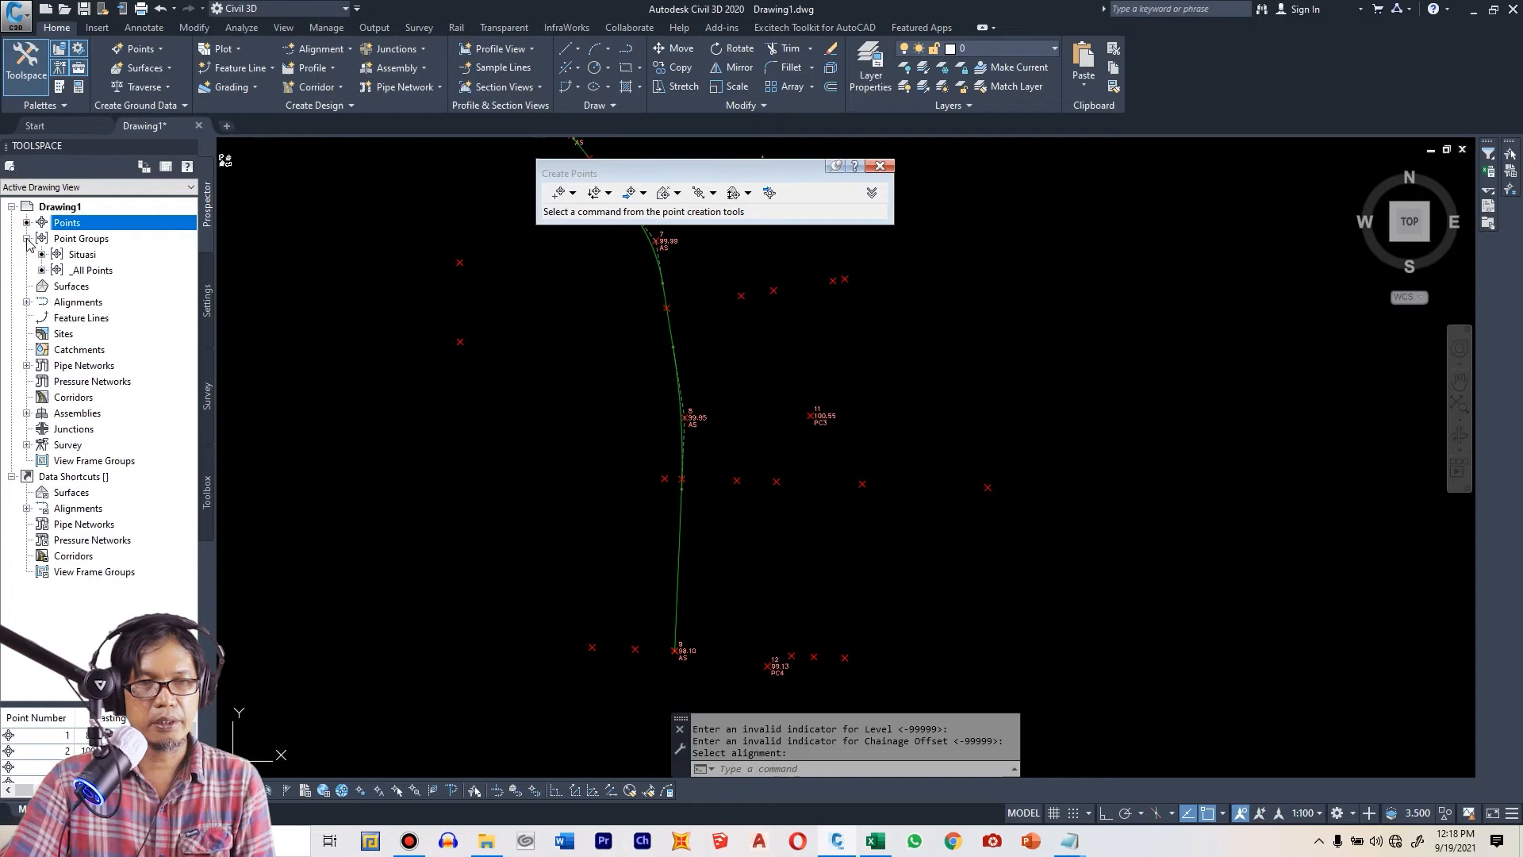
left_click(92, 271)
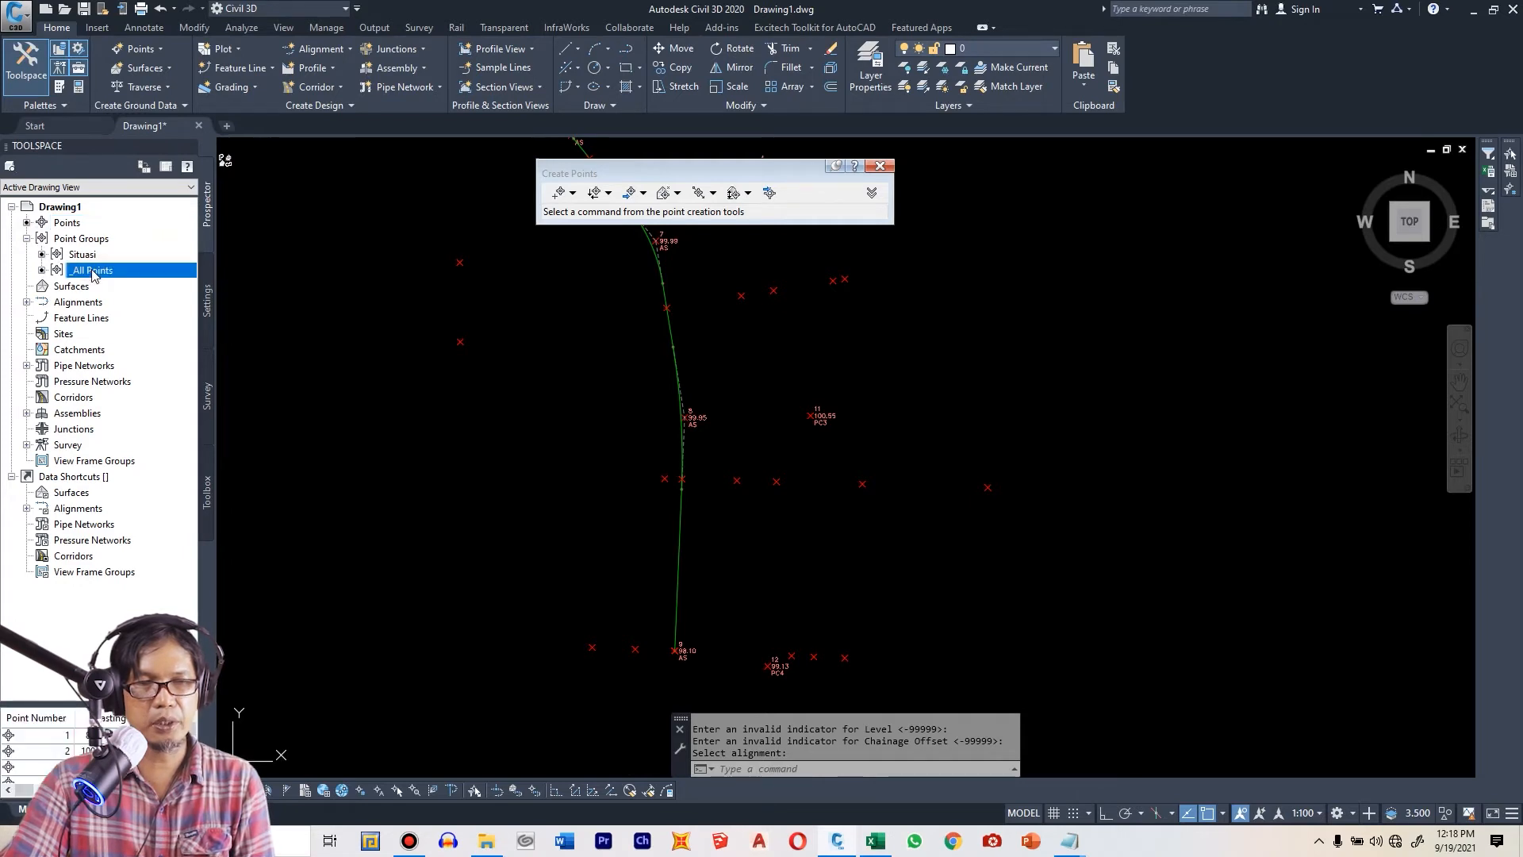
mouse_move(92, 273)
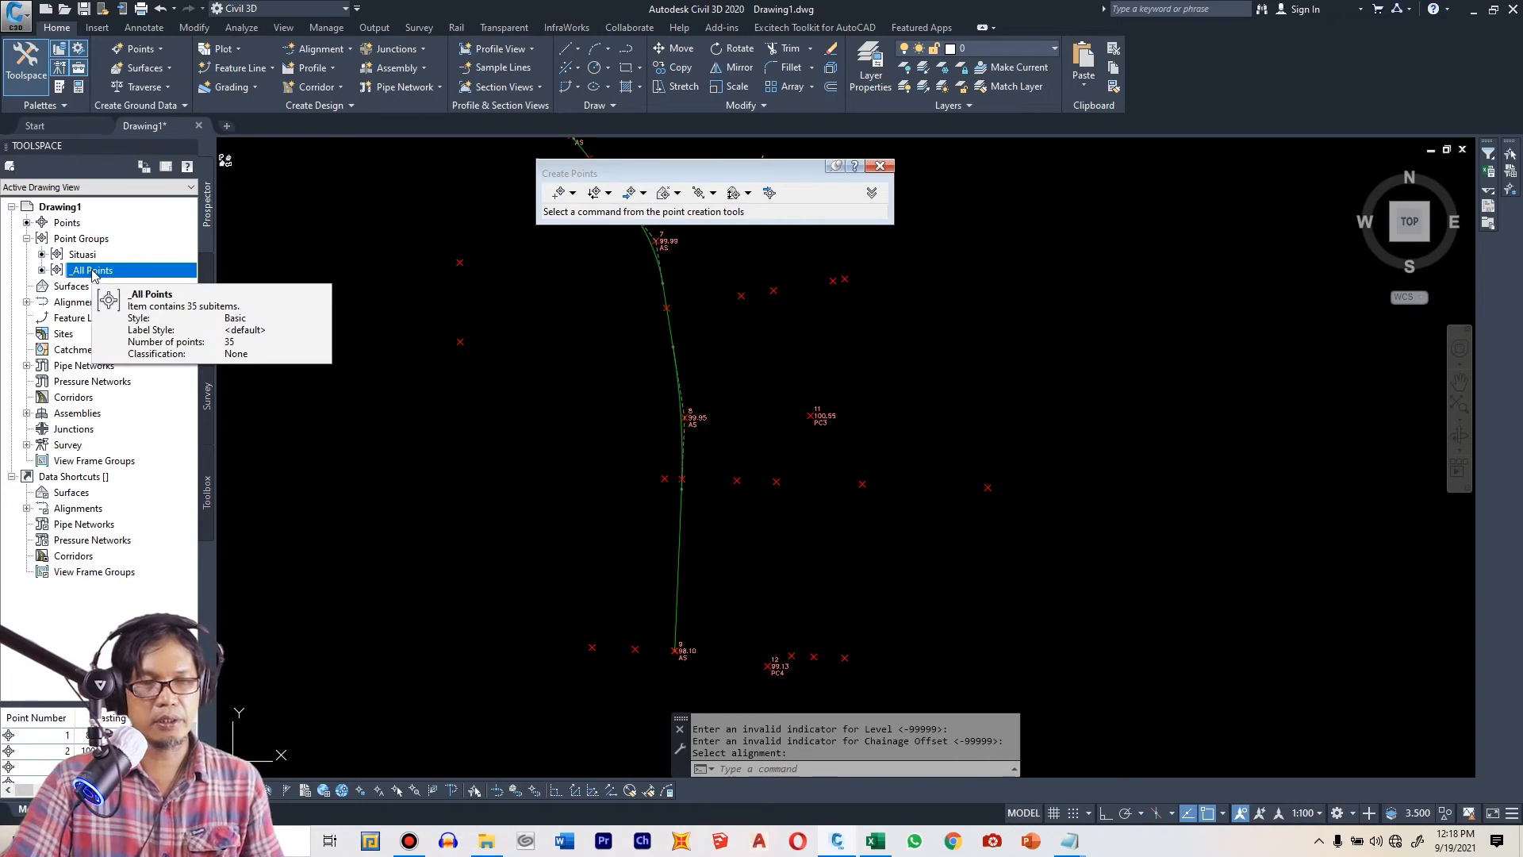
right_click(92, 273)
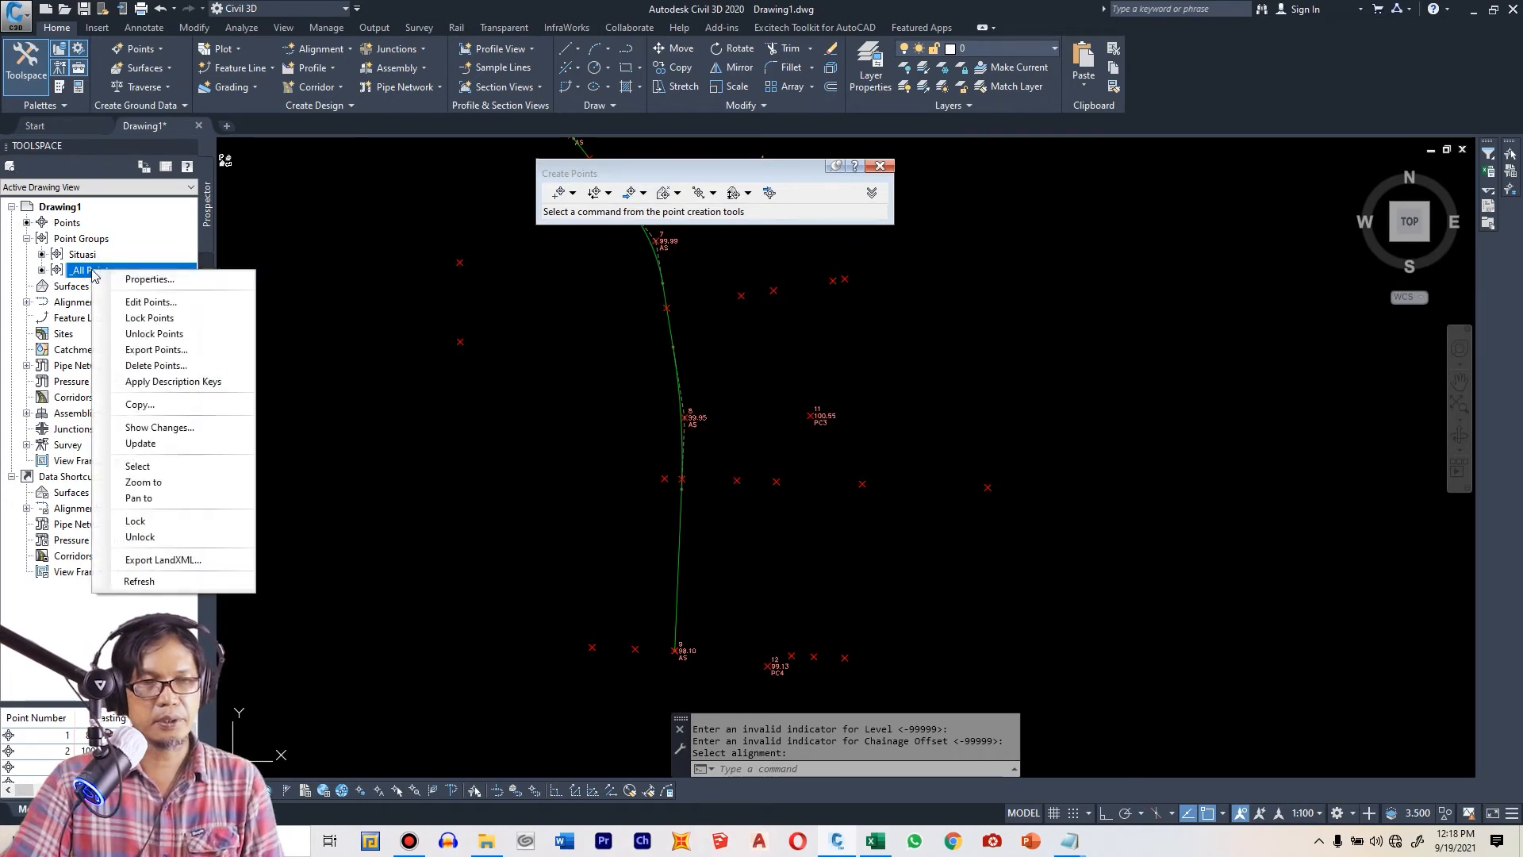
left_click(150, 279)
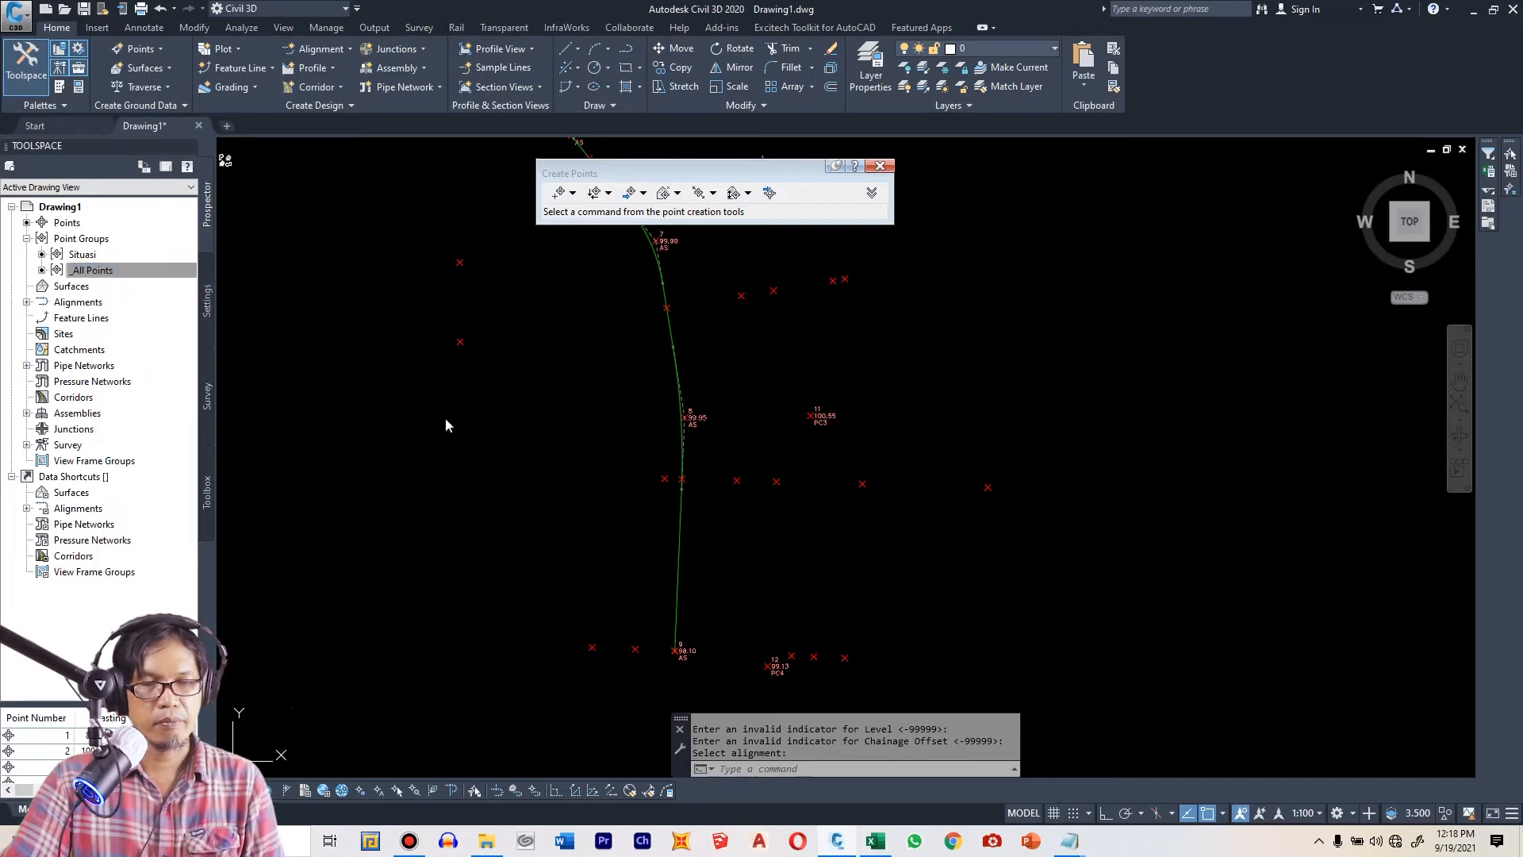
left_click(553, 408)
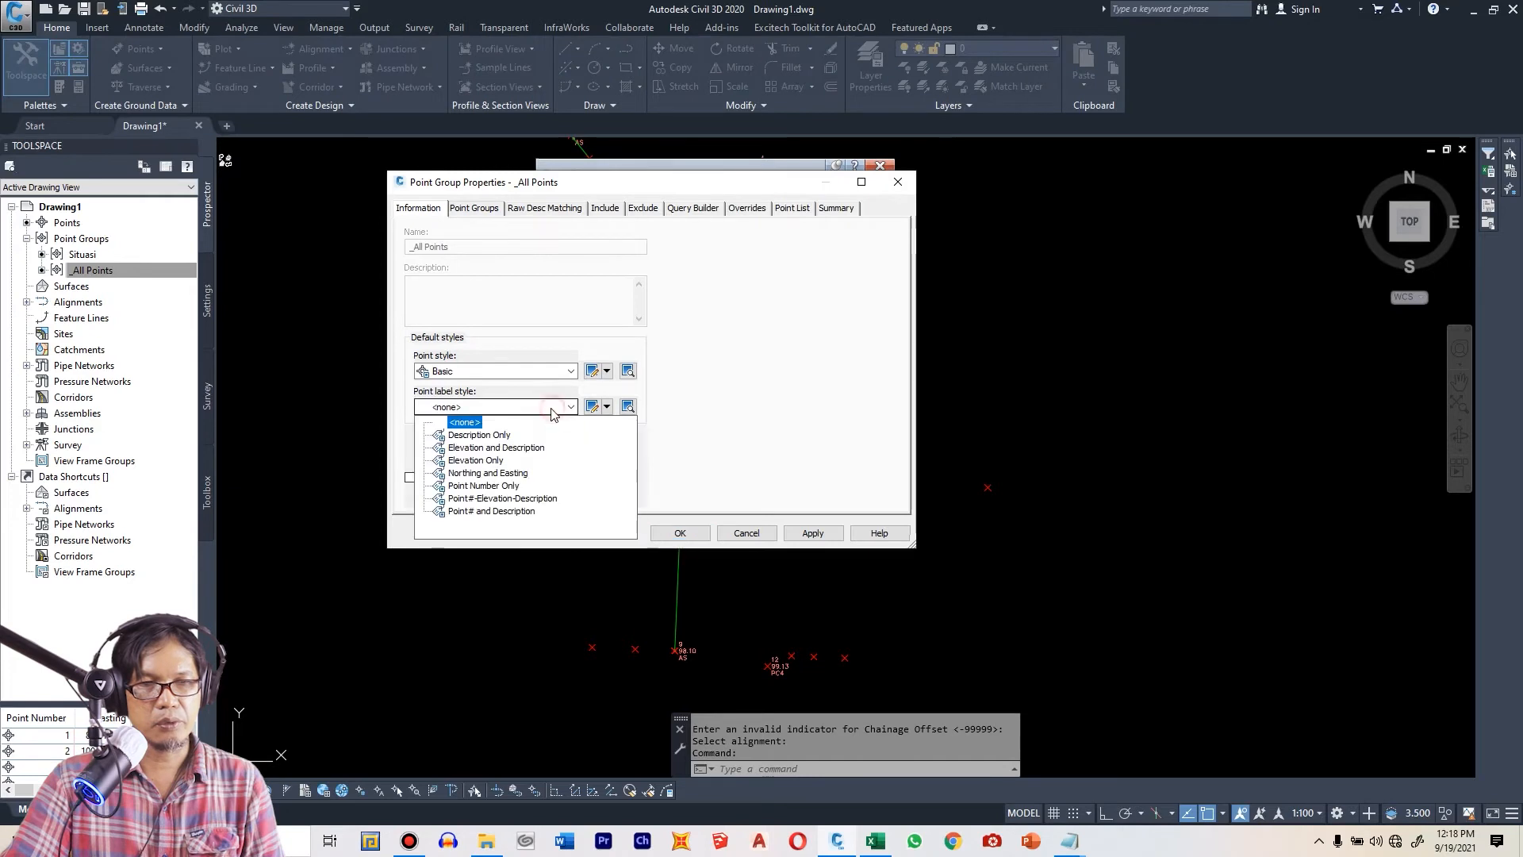
left_click(521, 498)
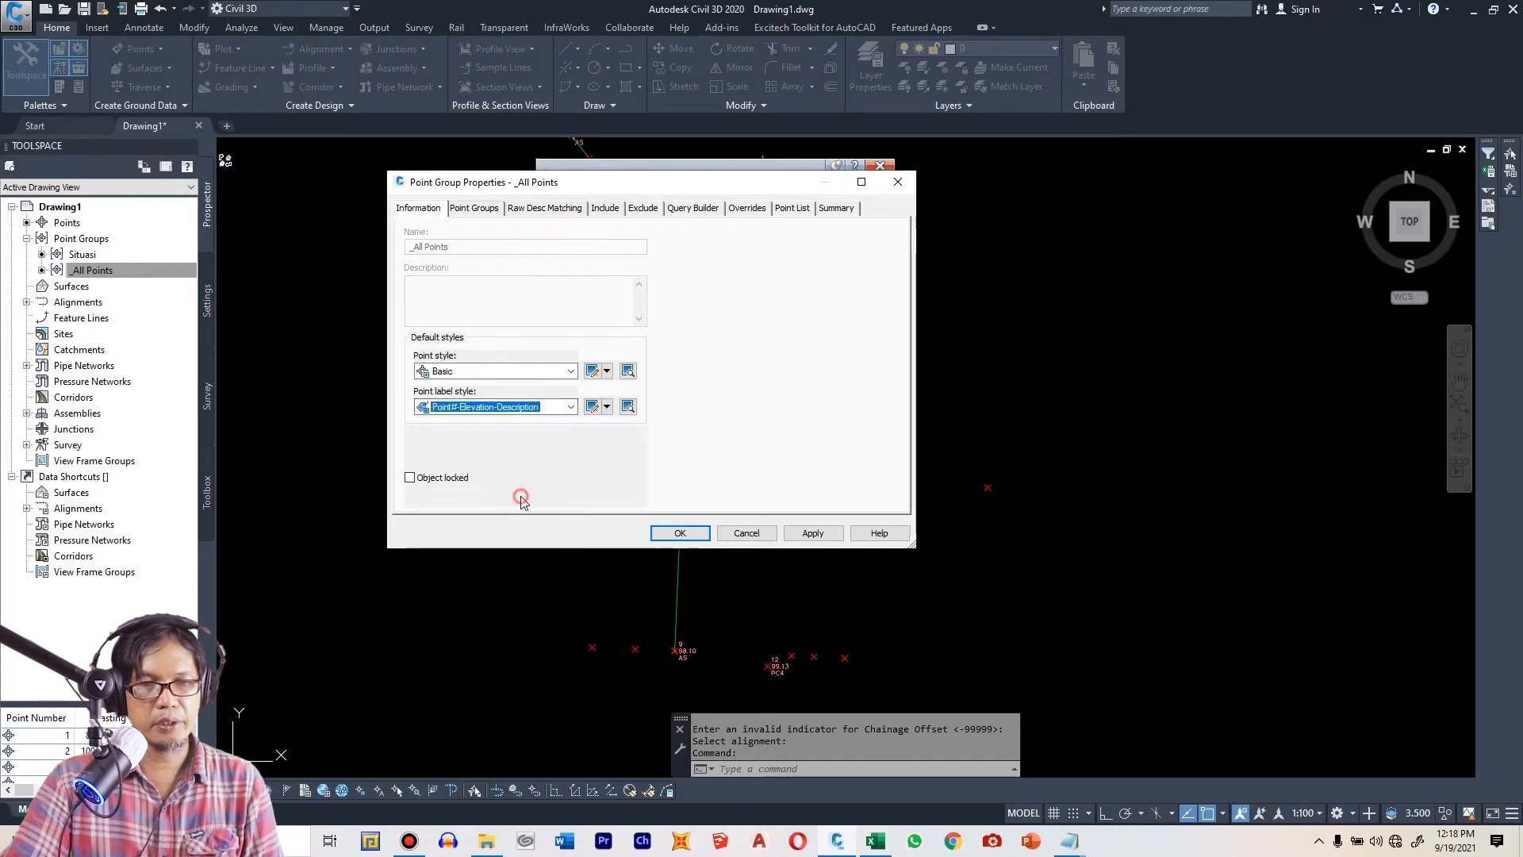
left_click(668, 533)
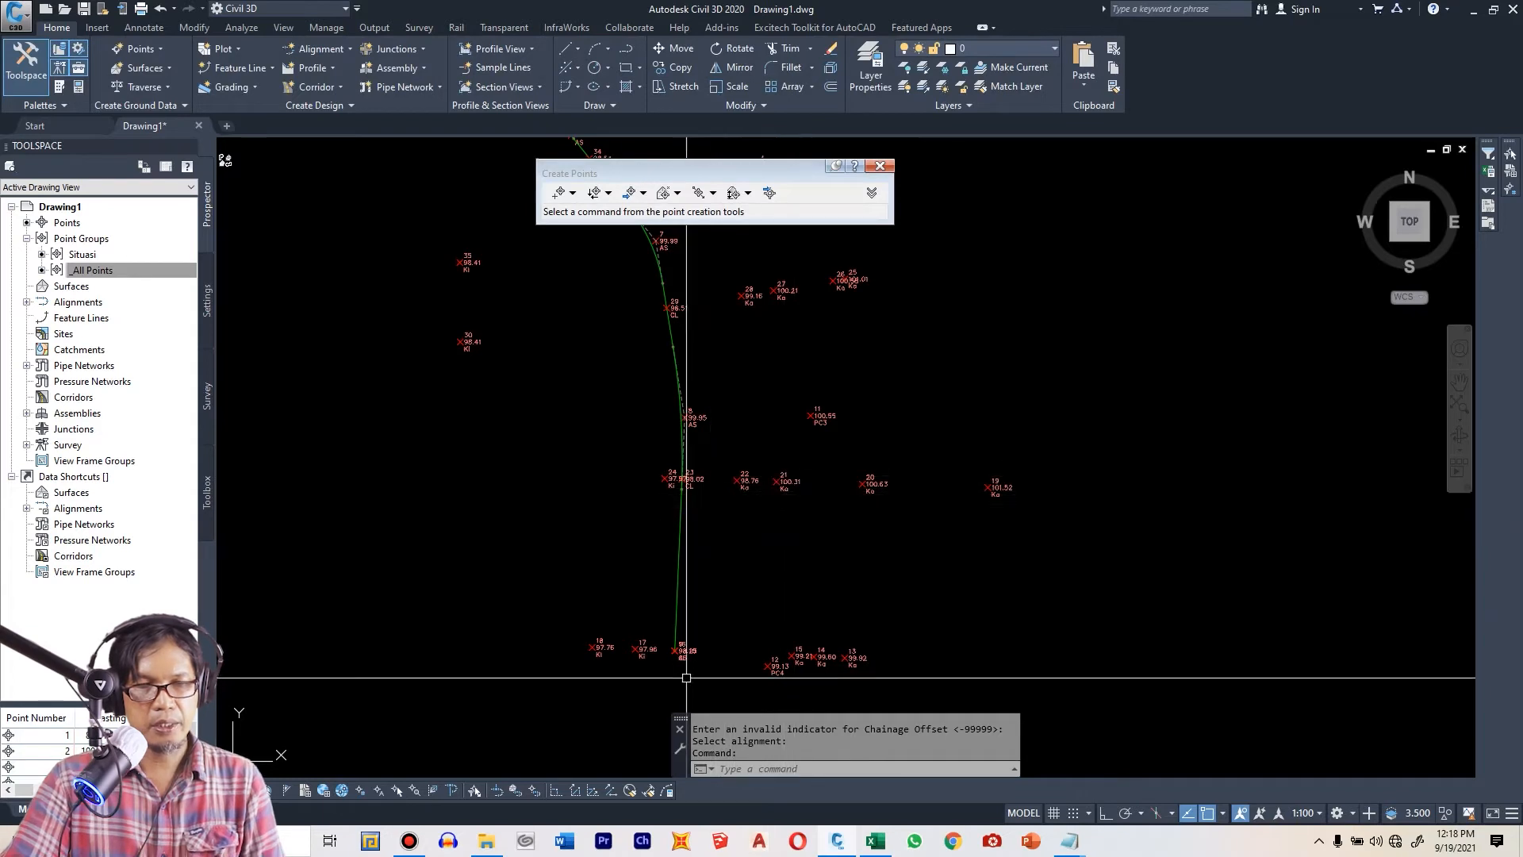
- Examine the overlapping AS and CL point labels at the lower end of the alignment
scroll(666, 677, "up", 4)
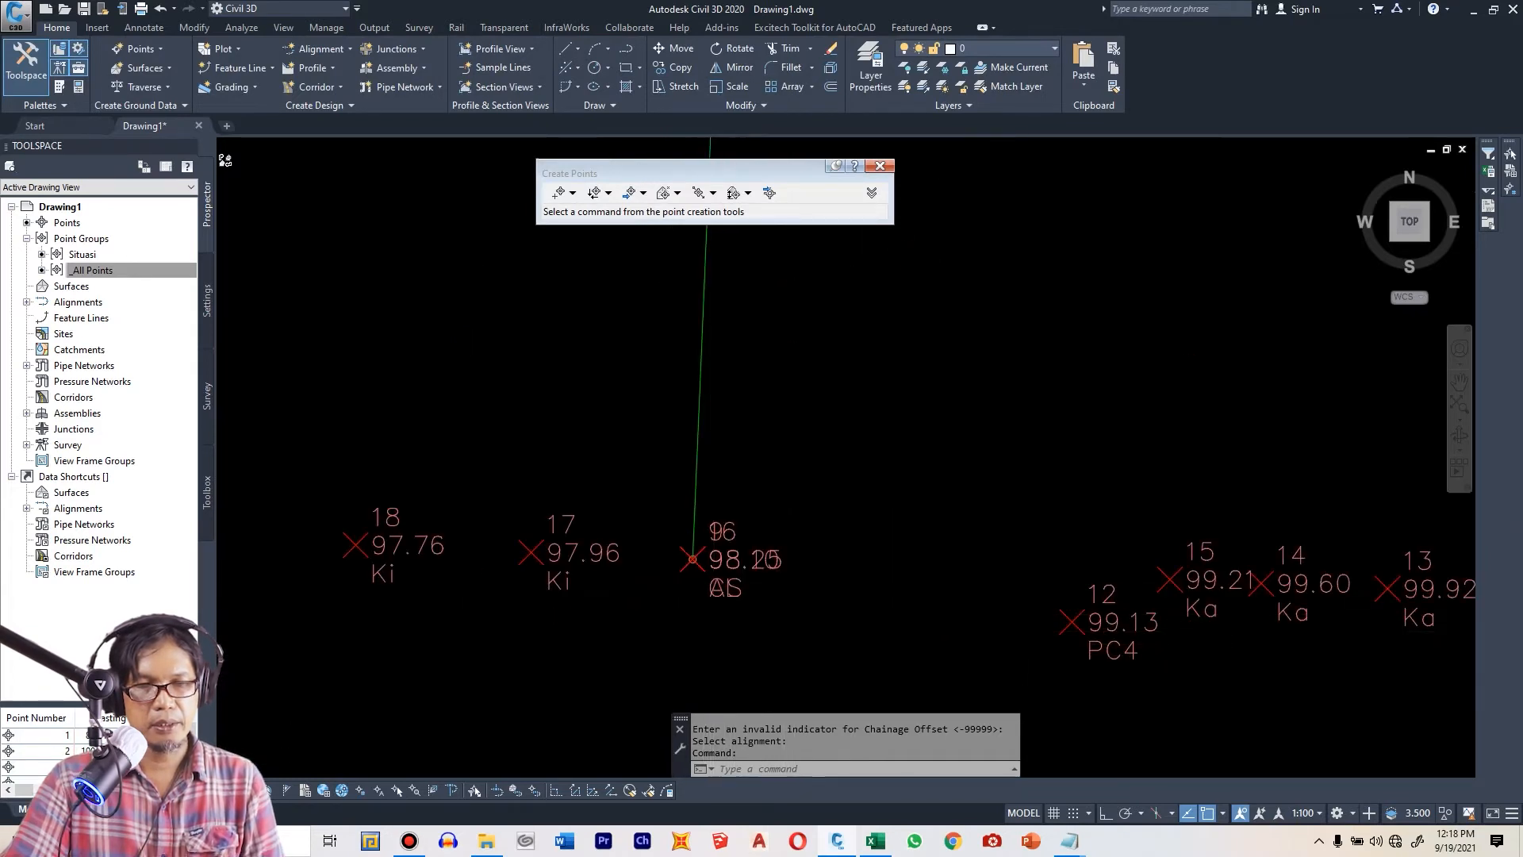
scroll(714, 627, "up", 8)
left_click(743, 591)
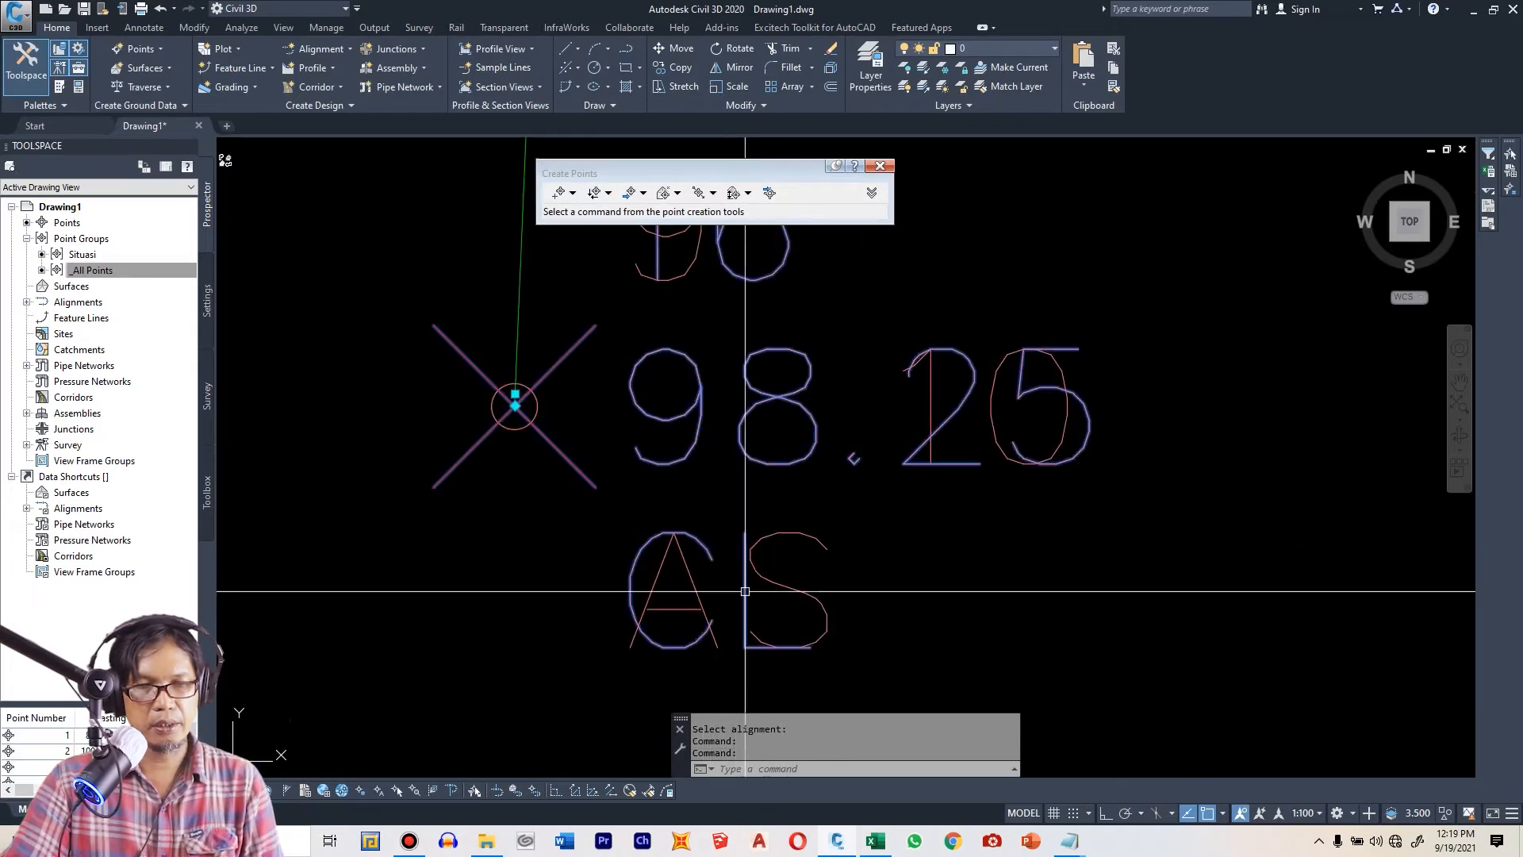
key("Escape")
scroll(682, 630, "down", 6)
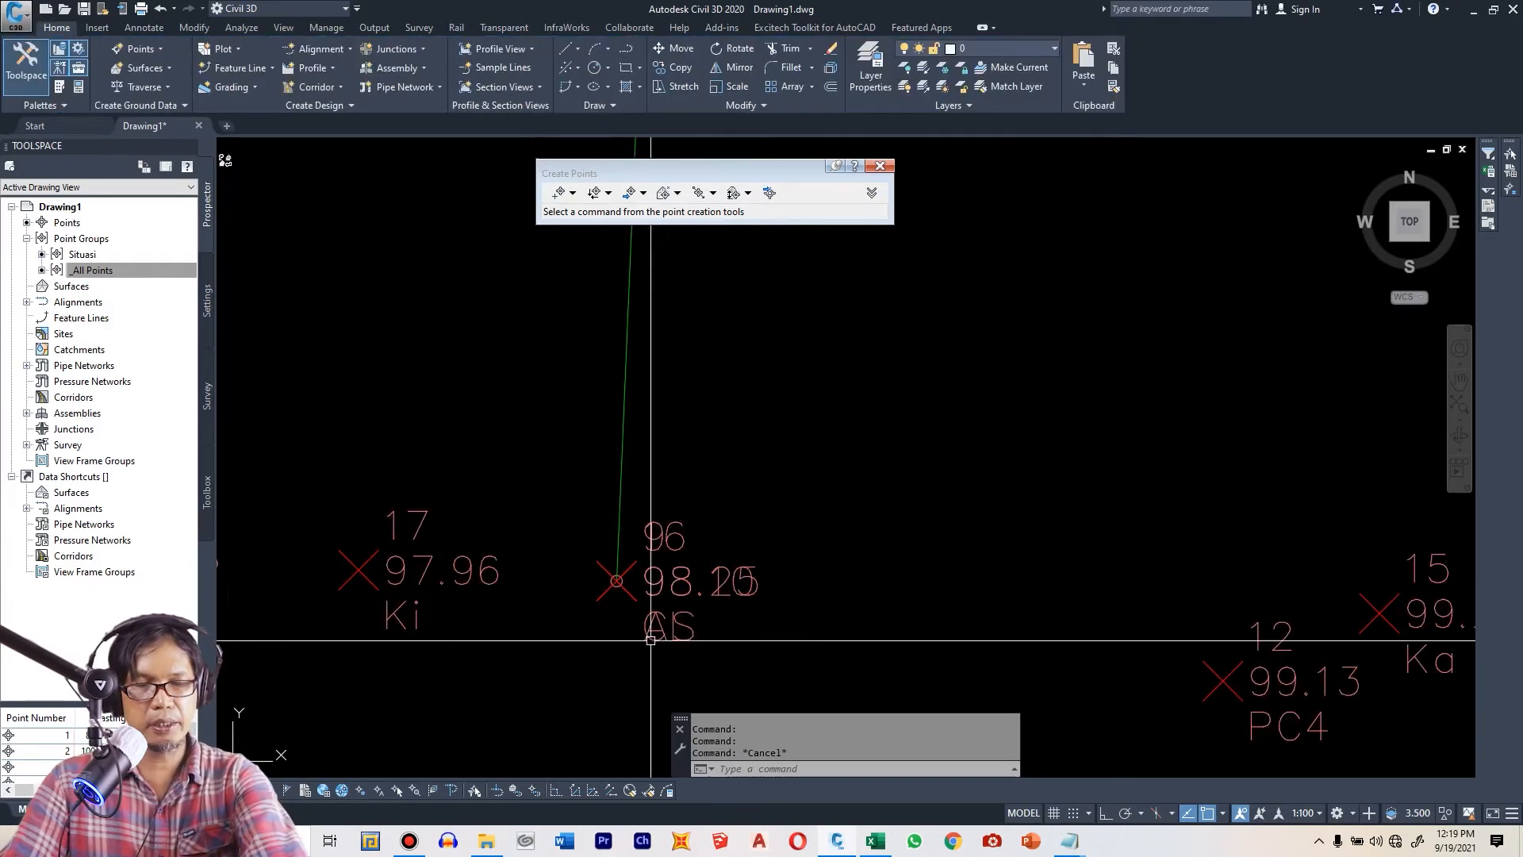
- Switch to Excel to review the STA, Jarak, Elevasi and Deskripsi table, and return to Civil 3D to compare the imported points
left_click(876, 841)
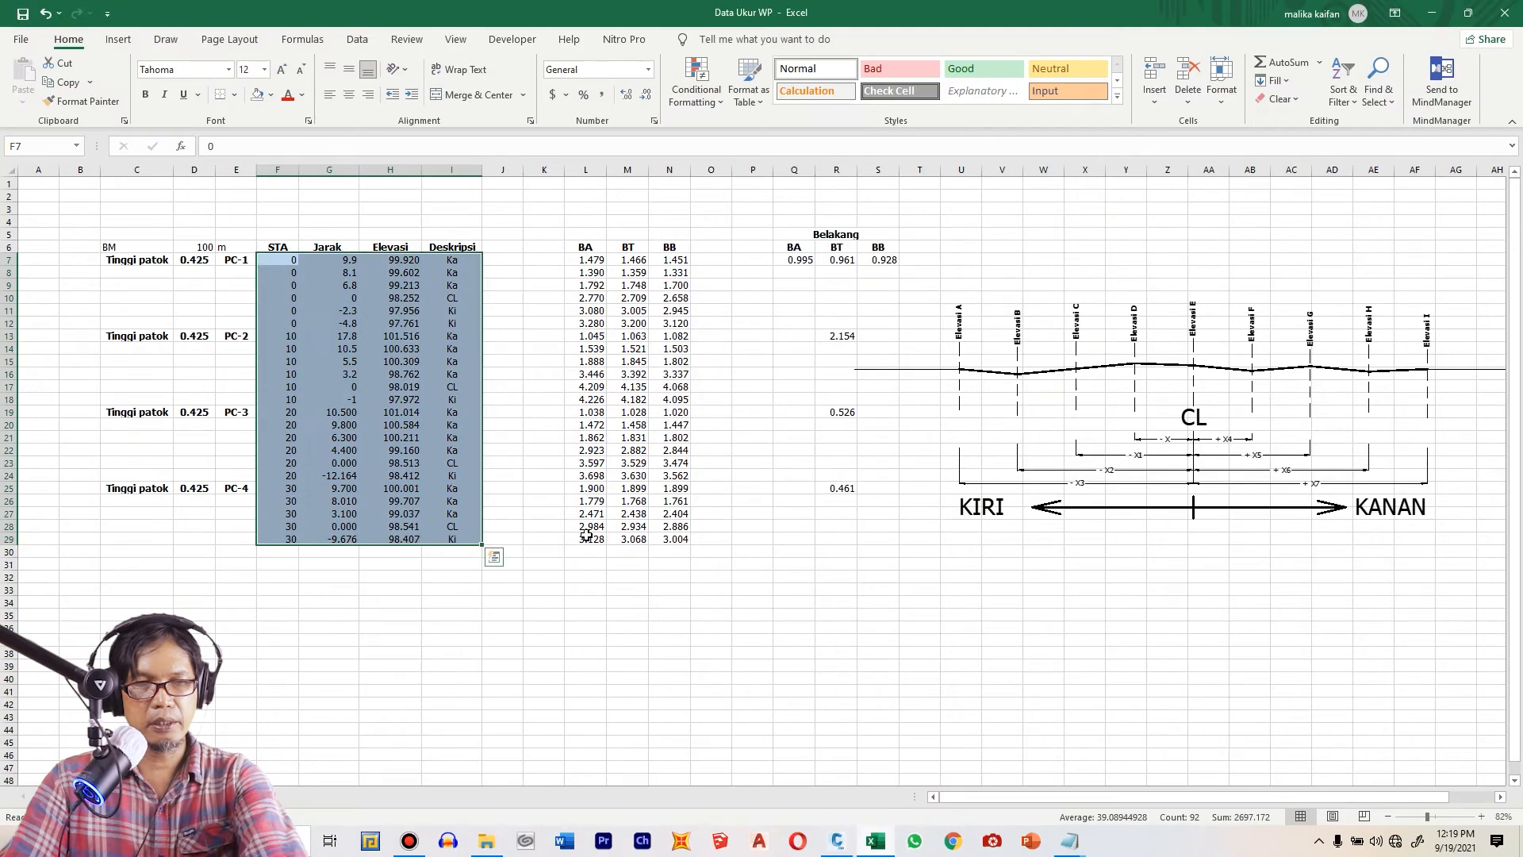
left_click(560, 501)
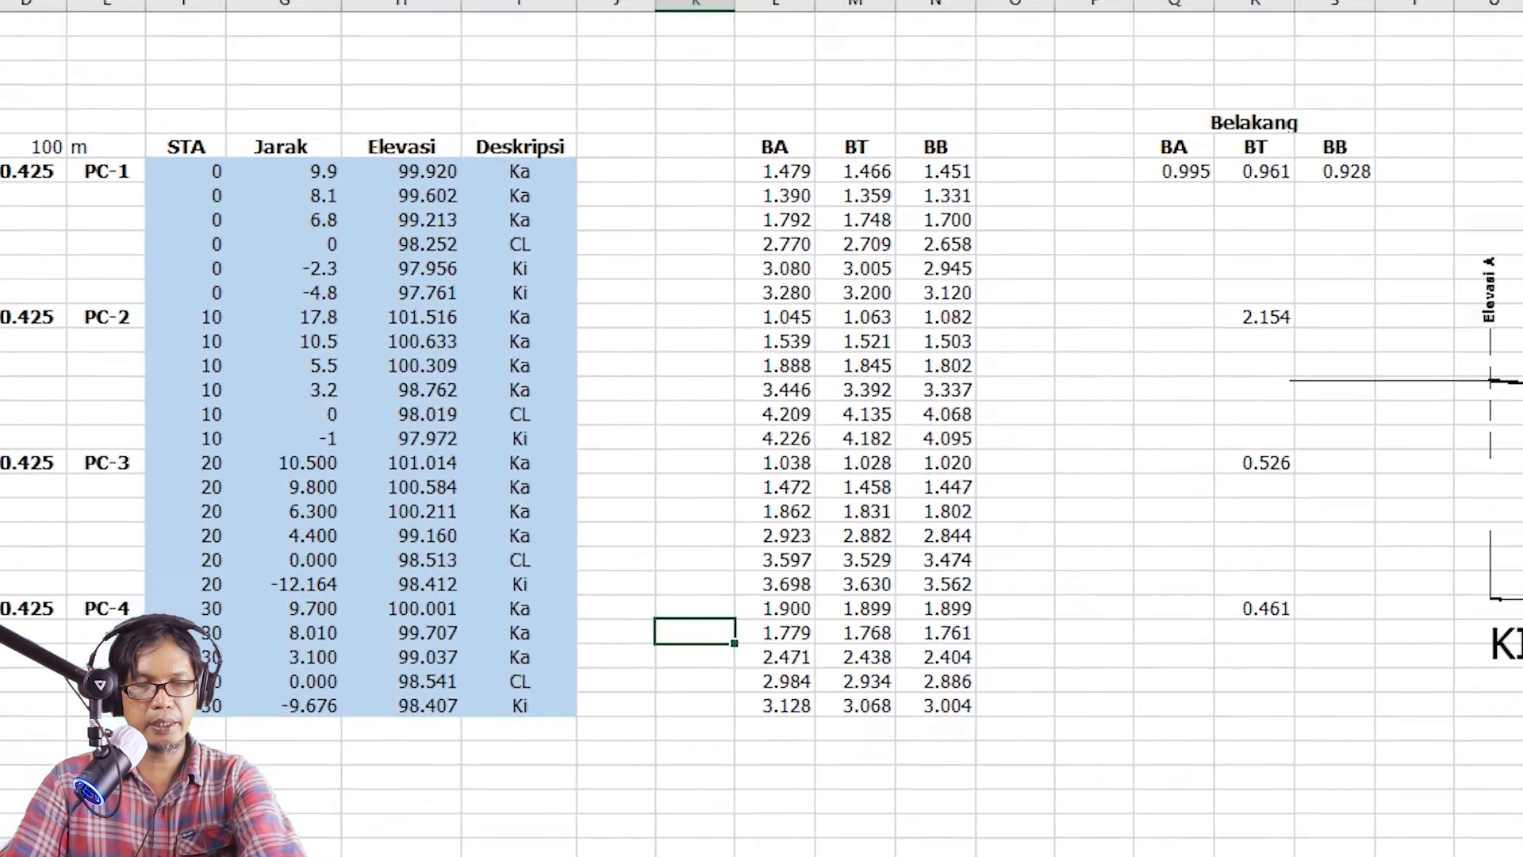
left_click(837, 841)
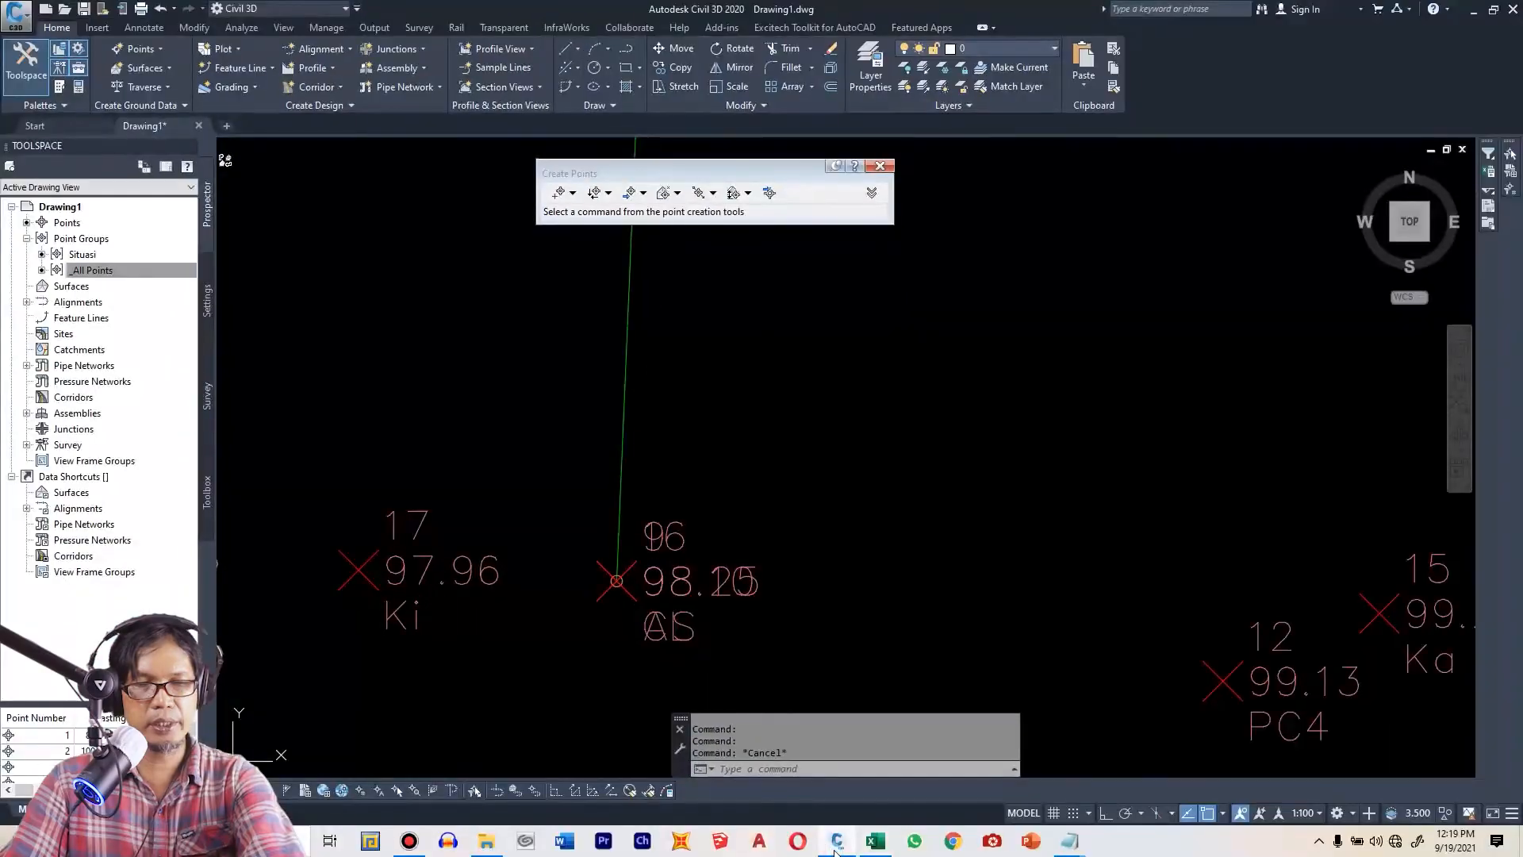
scroll(659, 604, "down", 5)
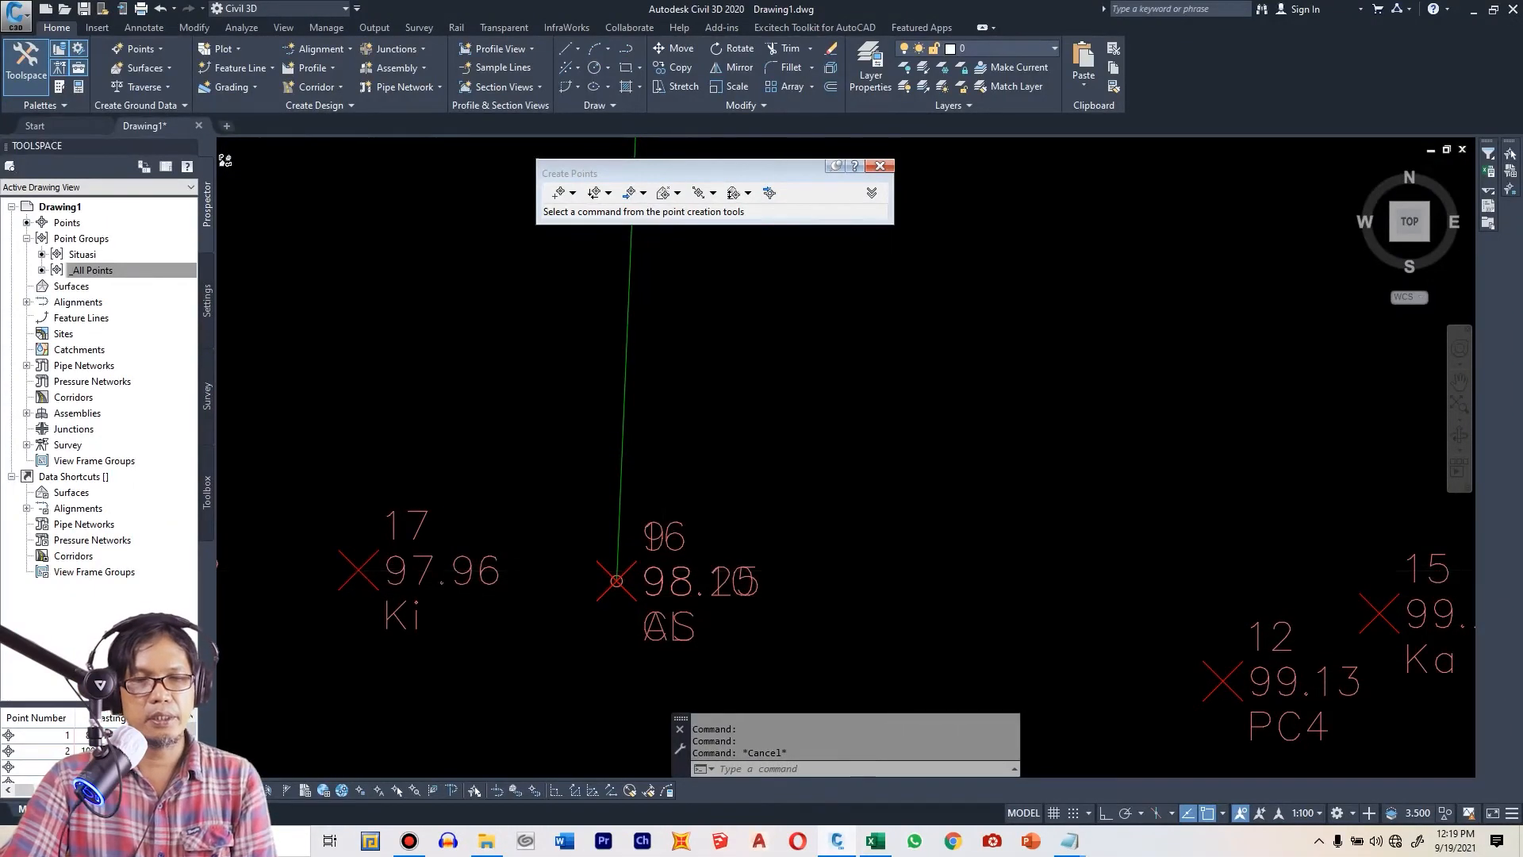
scroll(682, 507, "down", 5)
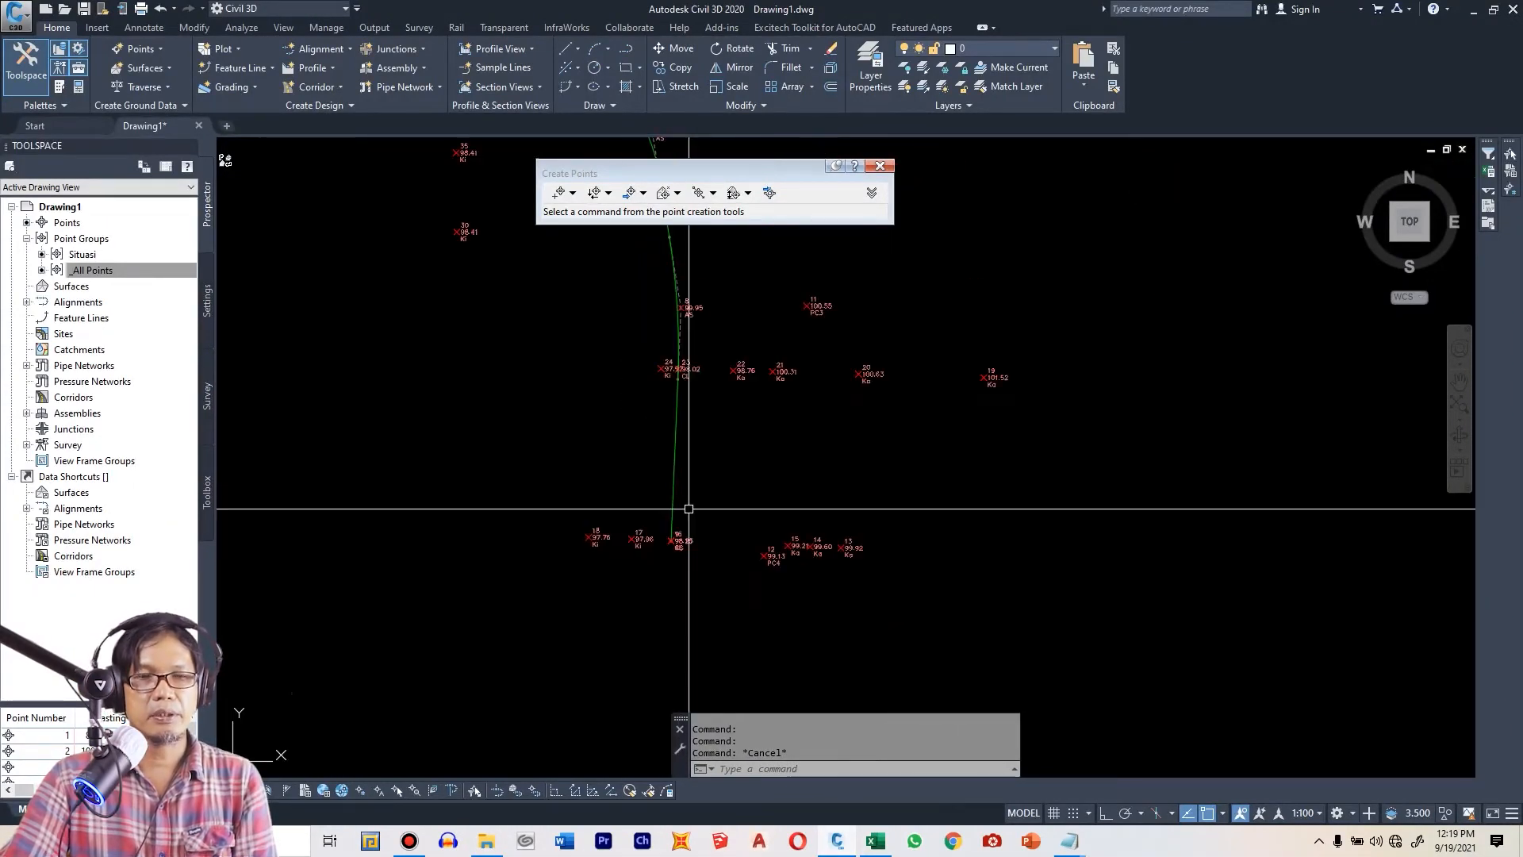
scroll(684, 500, "up", 2)
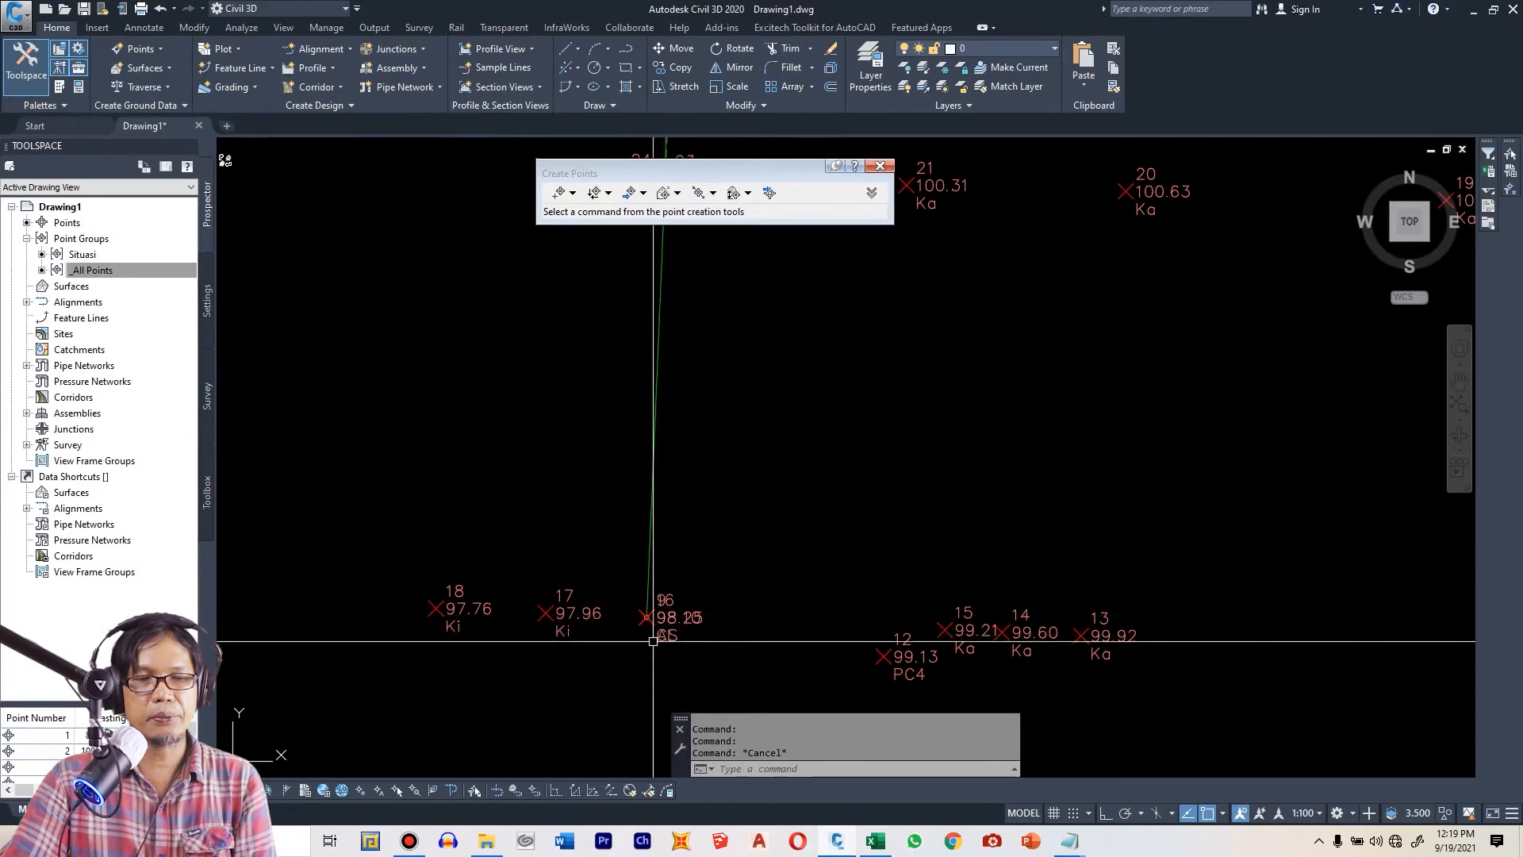
scroll(642, 638, "up", 4)
scroll(696, 585, "down", 5)
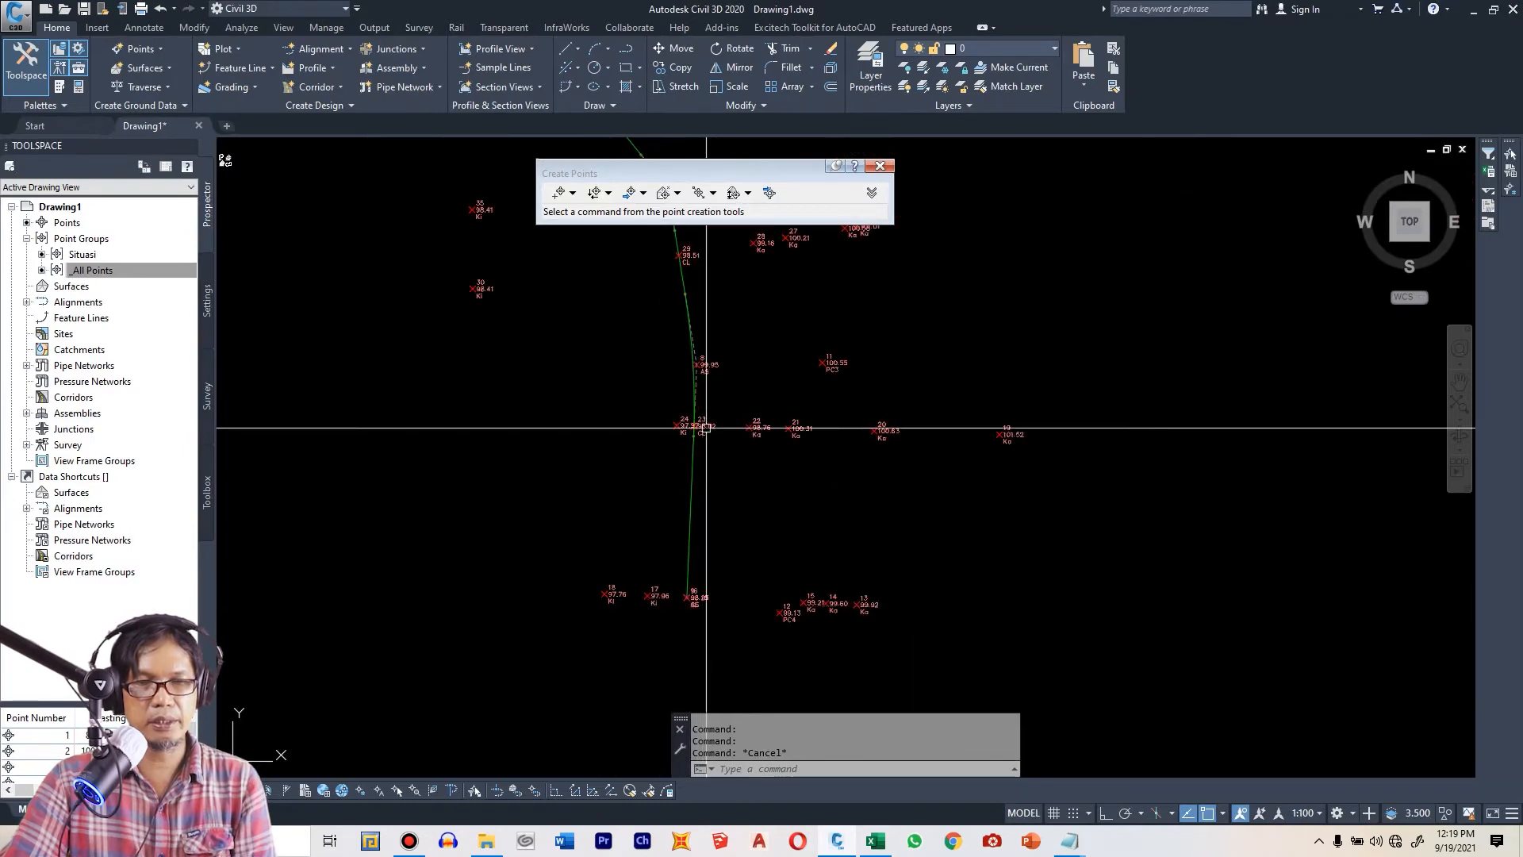
- Examine the imported CL, Ki and Ka points along the alignment, including the cross sections at points 23 and 29
scroll(695, 421, "up", 3)
scroll(693, 415, "up", 4)
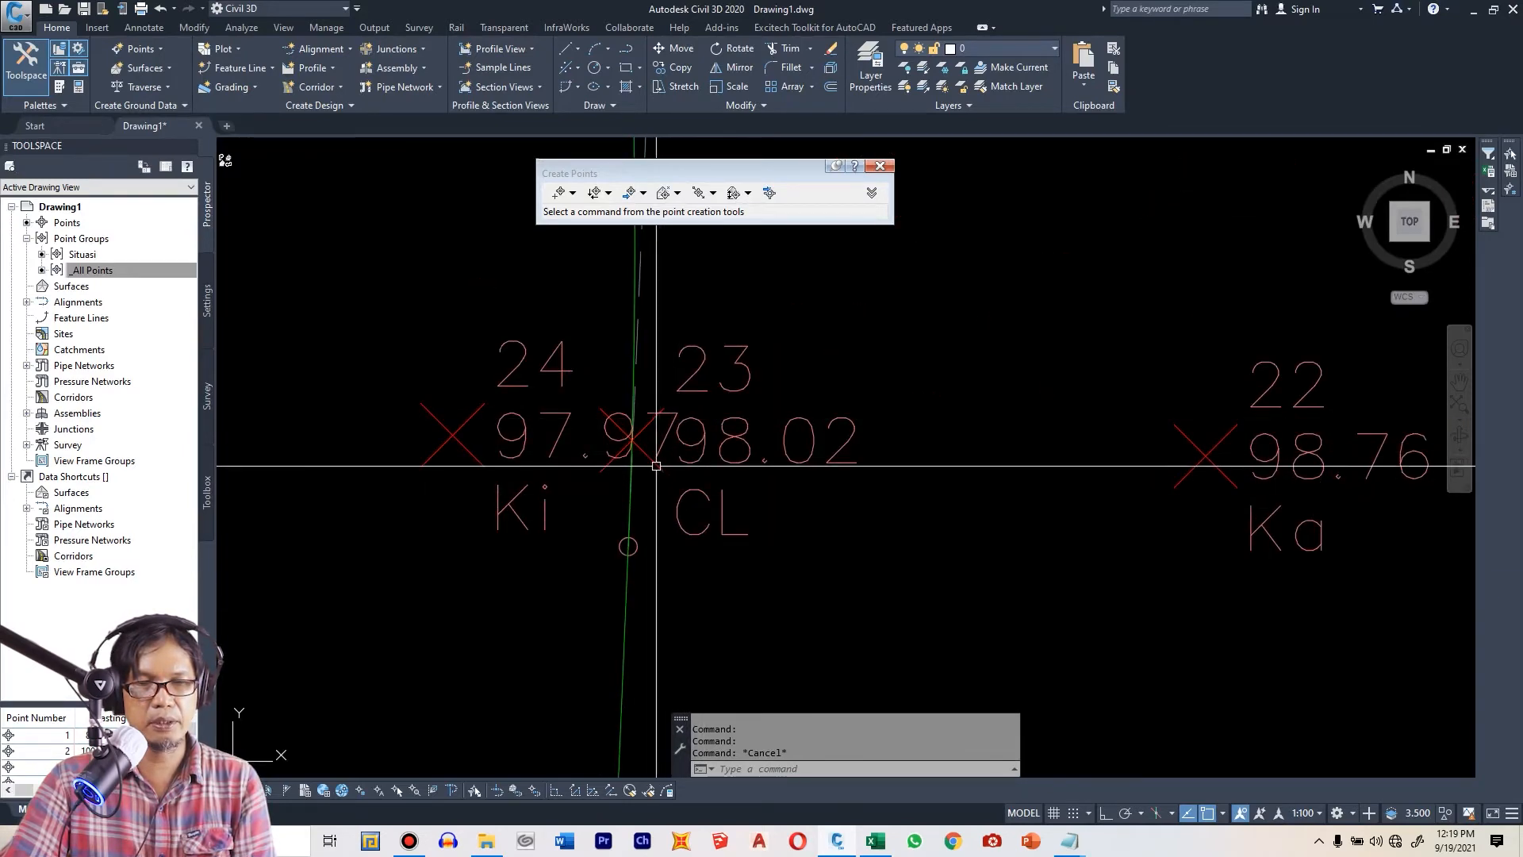
scroll(690, 428, "down", 6)
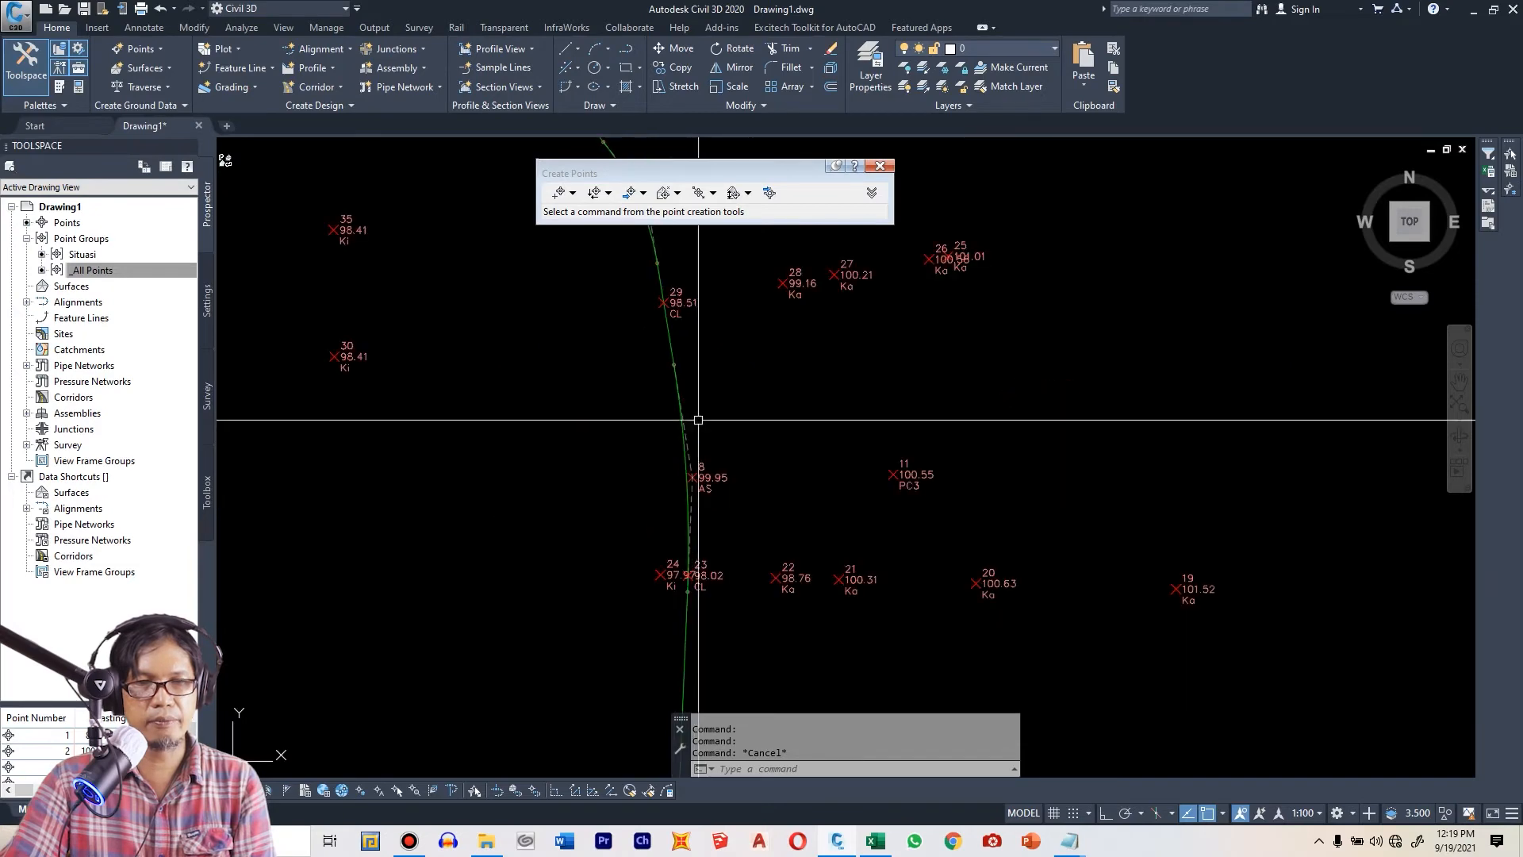
scroll(659, 312, "up", 5)
scroll(680, 496, "down", 5)
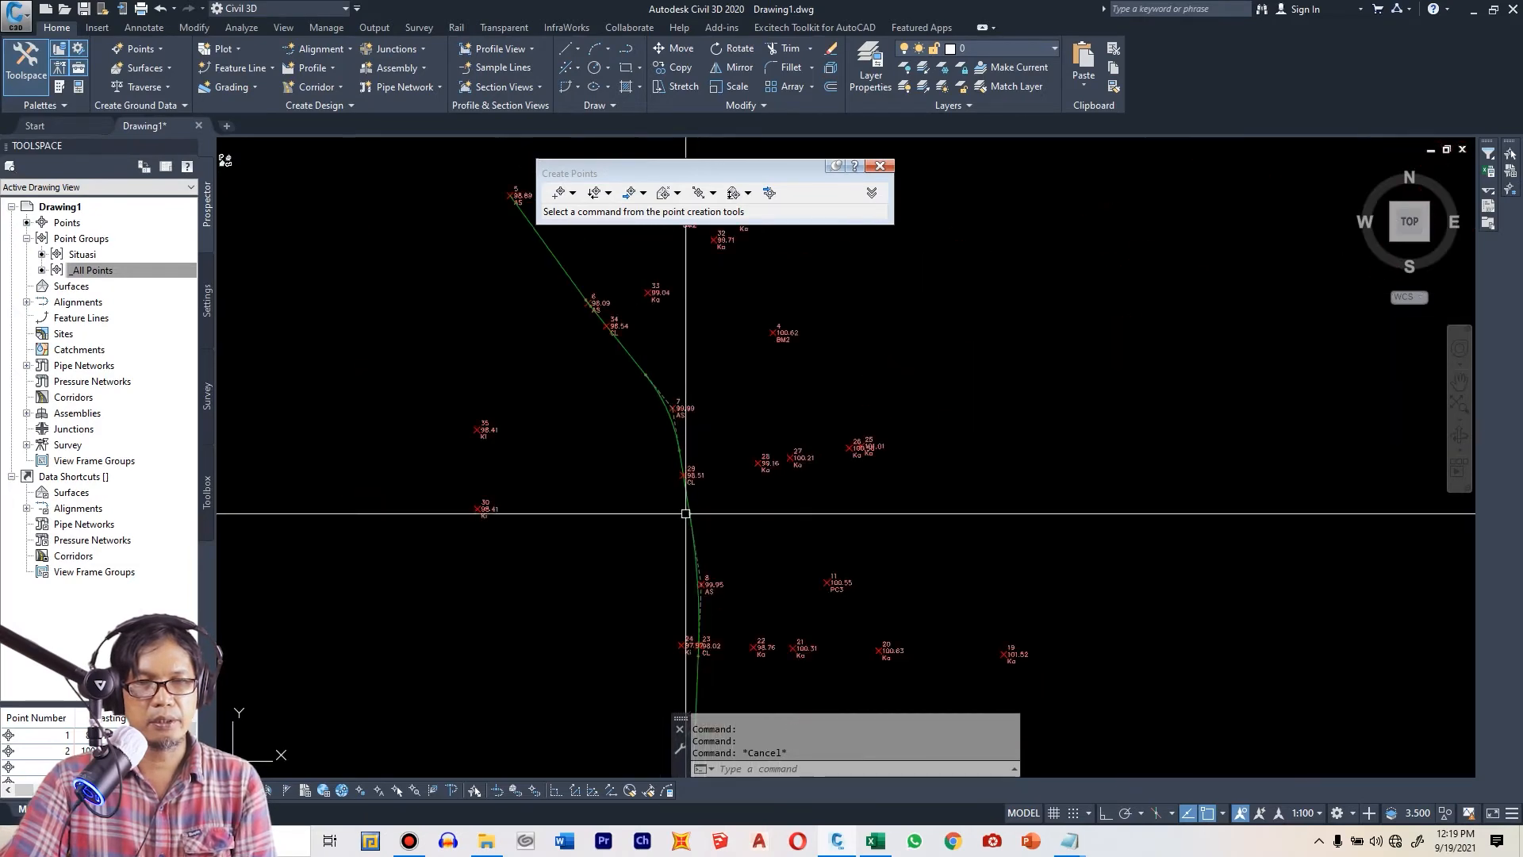
scroll(611, 333, "up", 5)
scroll(605, 408, "down", 4)
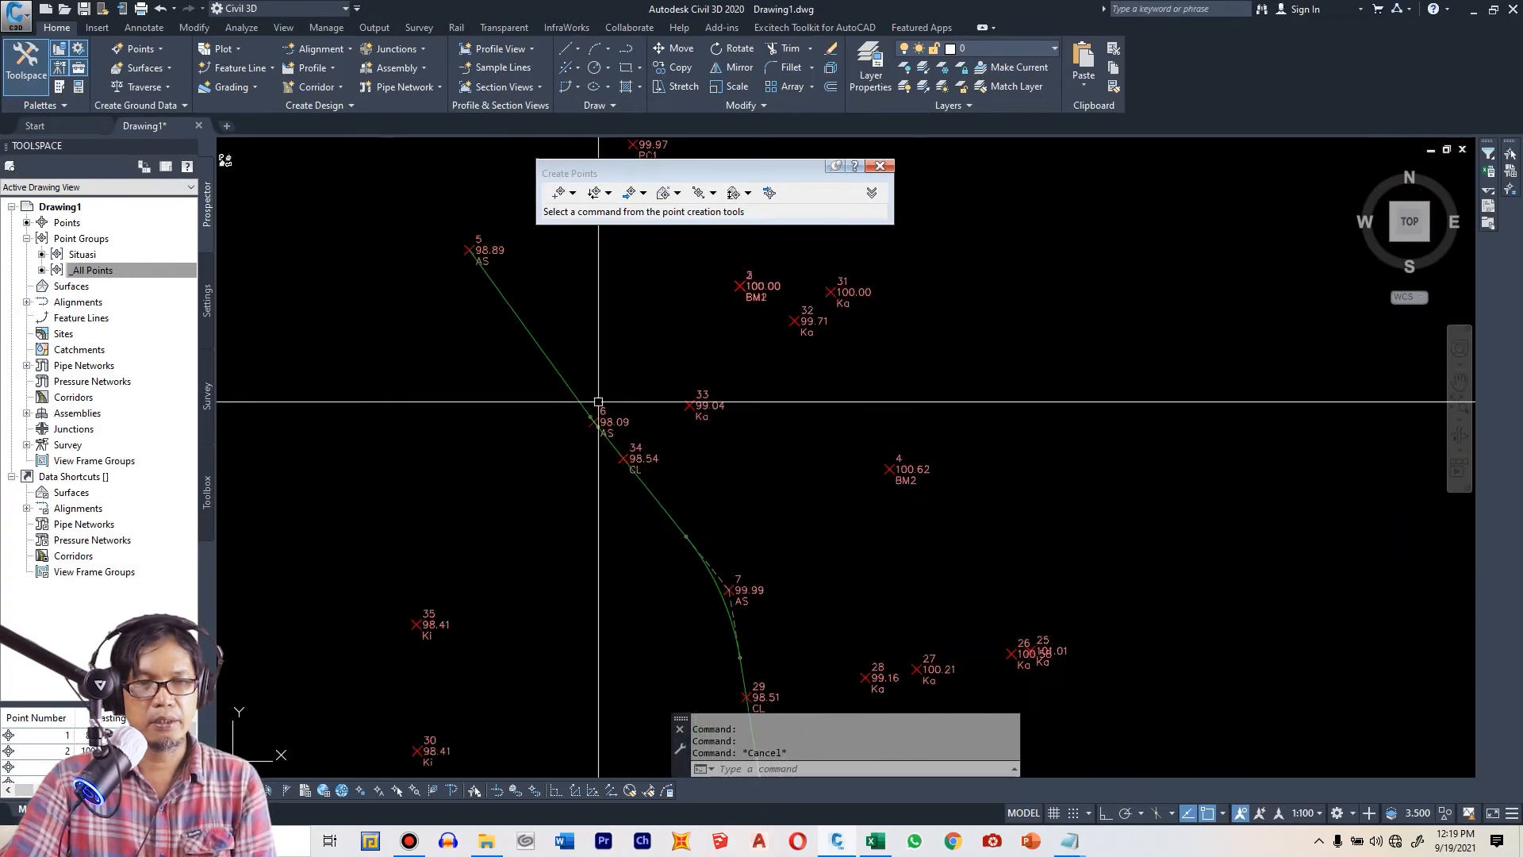
scroll(578, 410, "up", 2)
scroll(577, 411, "down", 3)
scroll(635, 508, "up", 6)
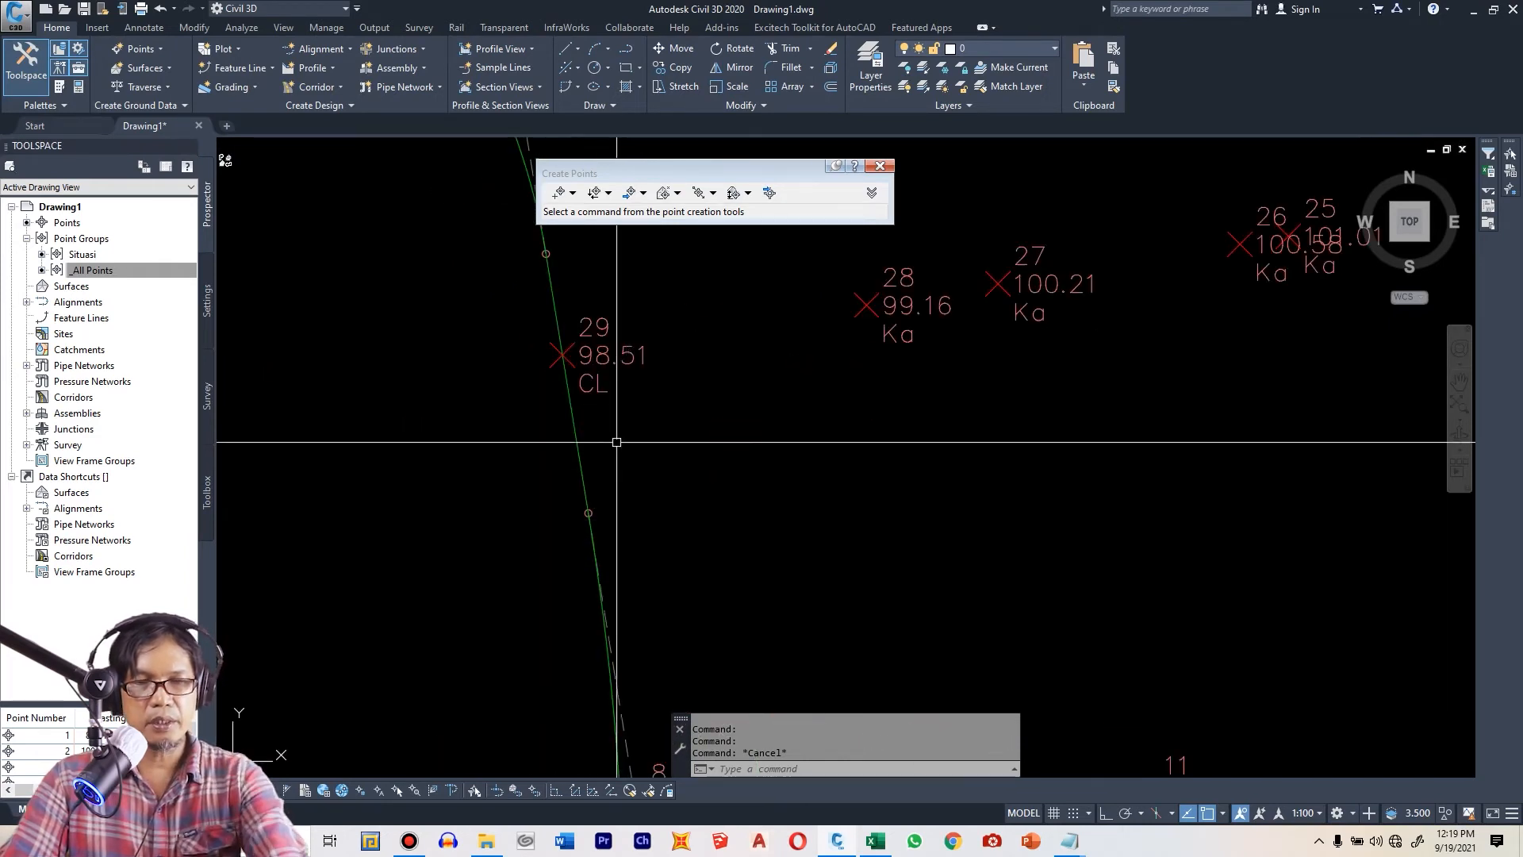
scroll(622, 436, "down", 3)
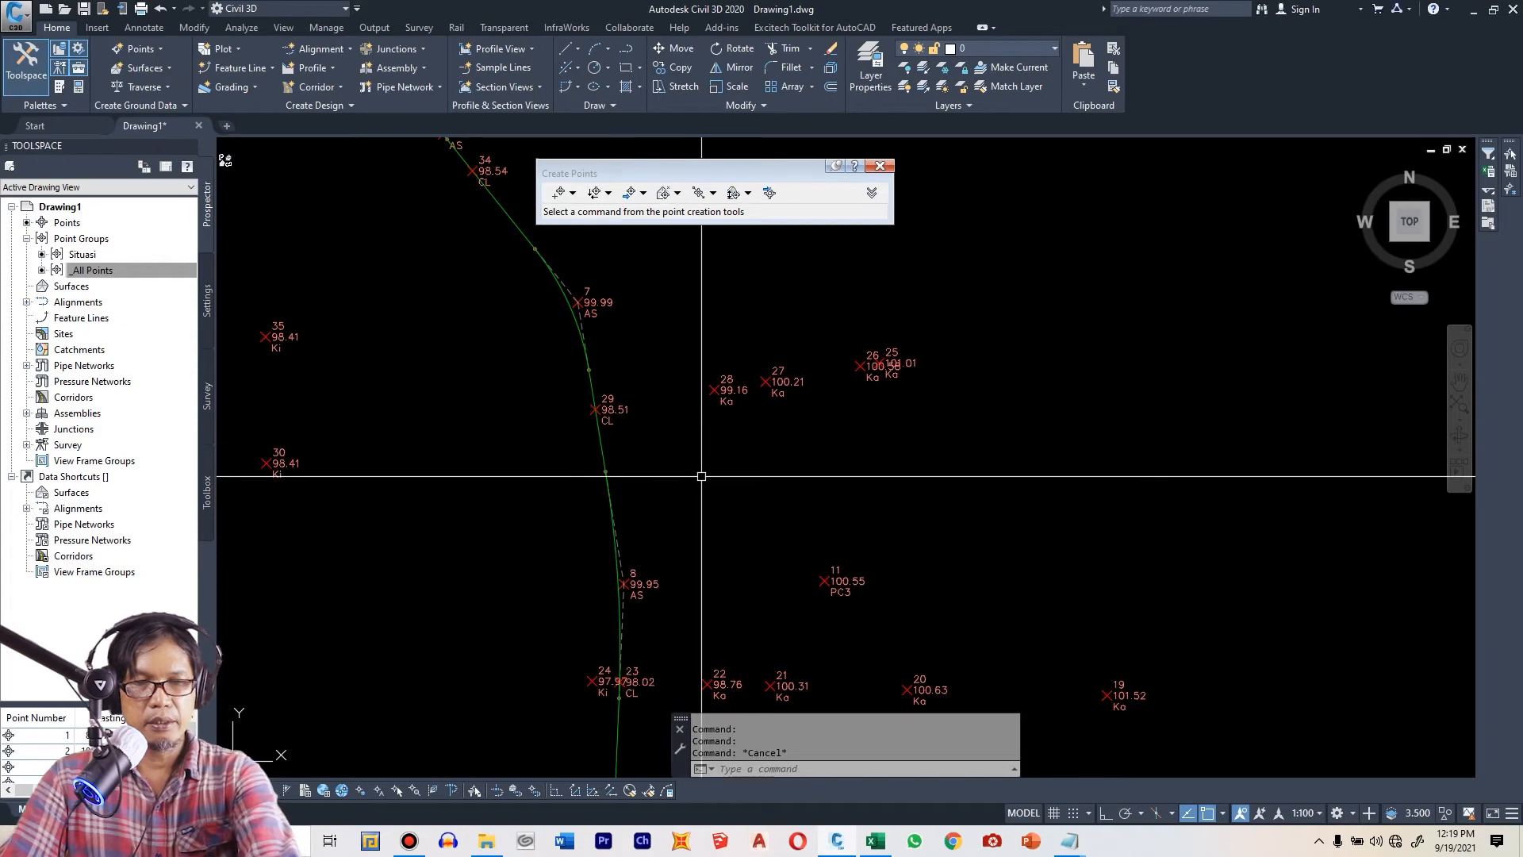
- Draw a check line across the alignment from point 26 to point 30
type("1")
key("Return")
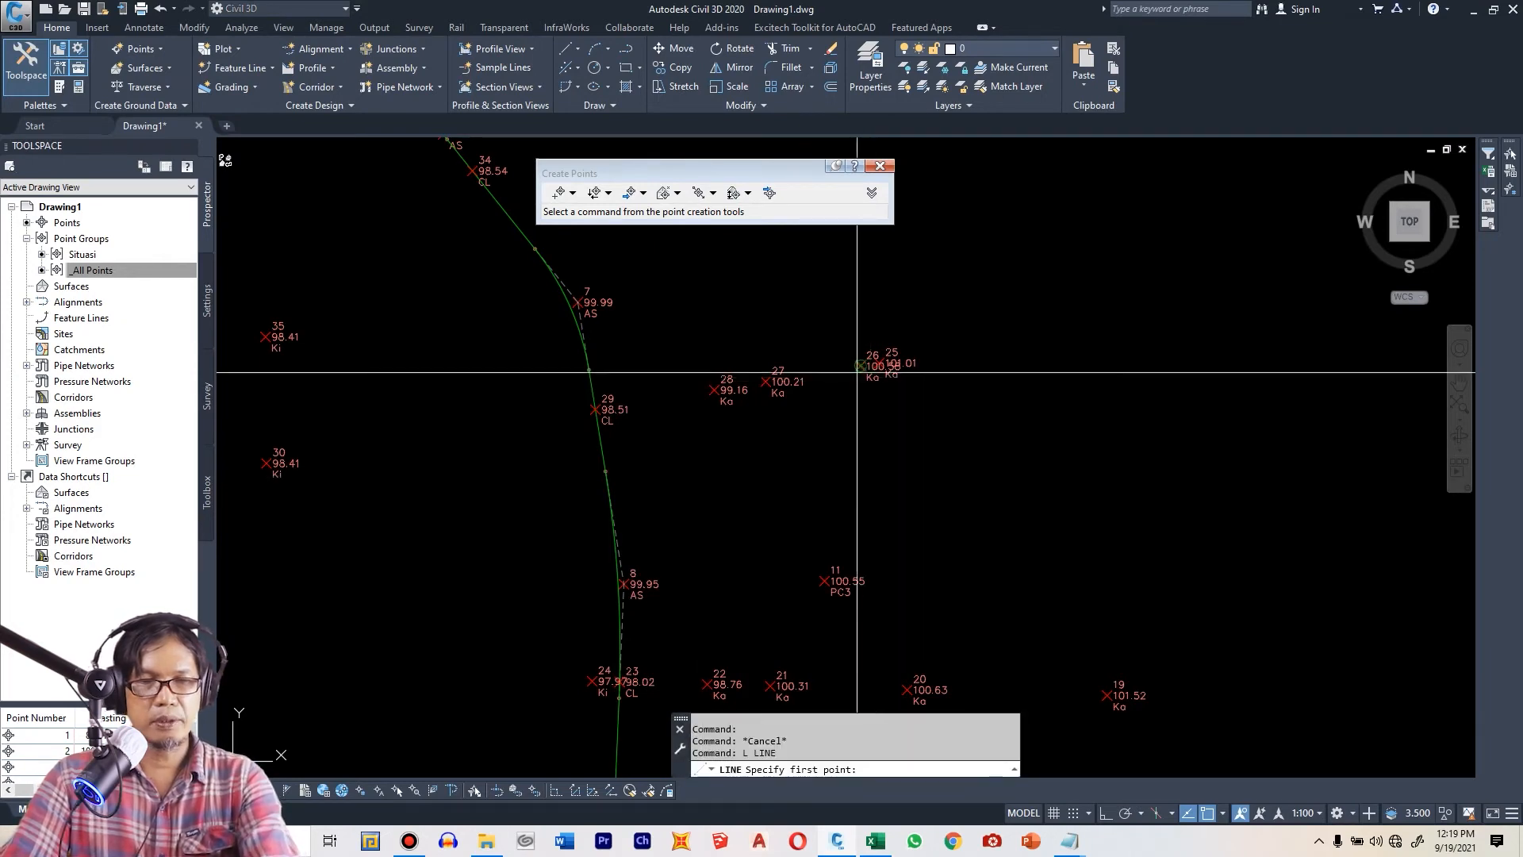
scroll(856, 372, "up", 4)
left_click(884, 351)
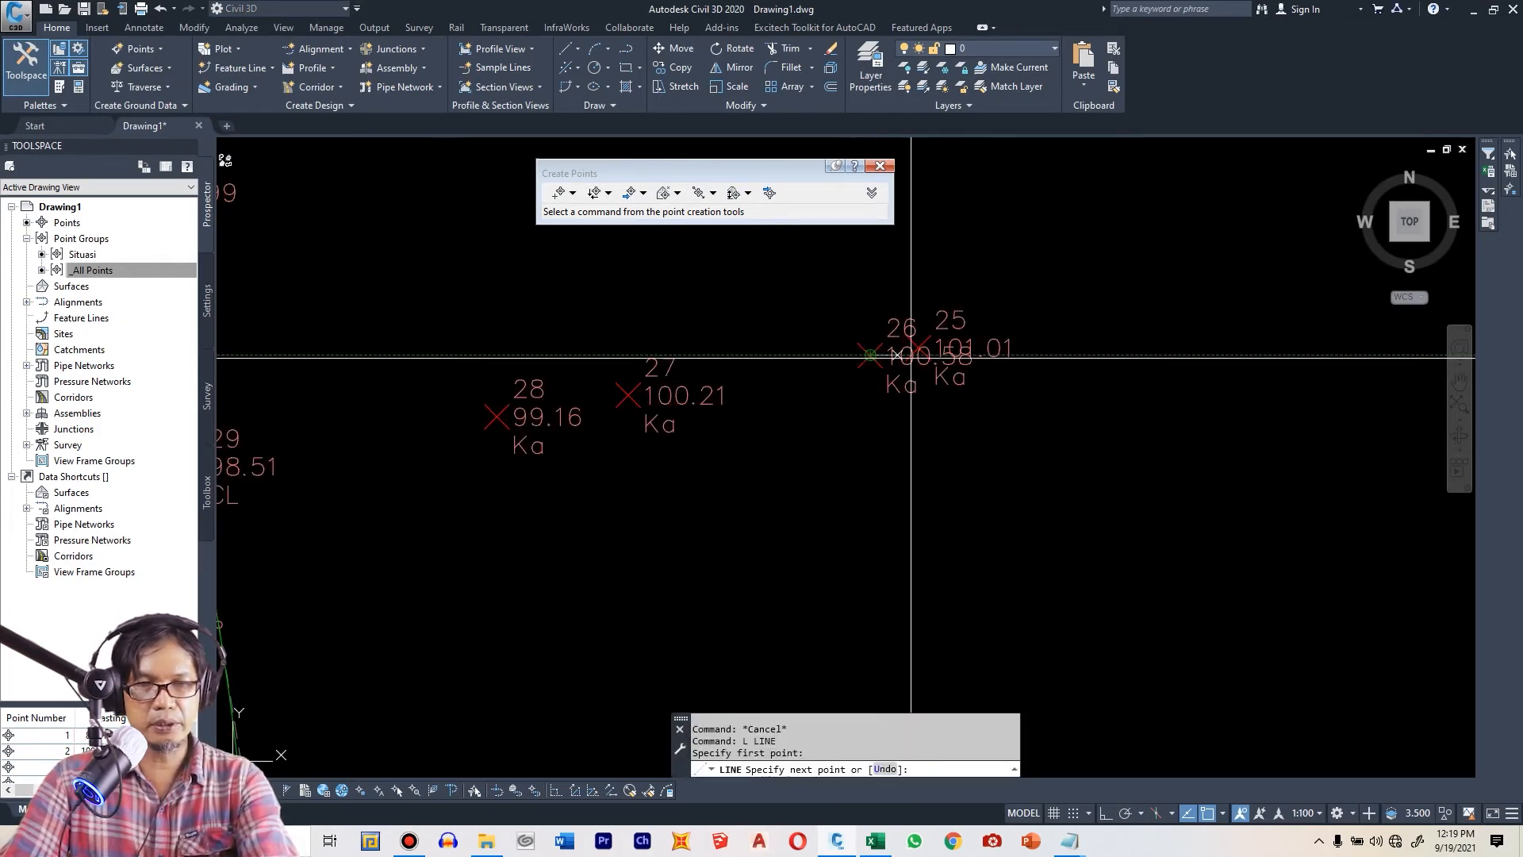
scroll(1041, 347, "down", 5)
scroll(681, 405, "up", 4)
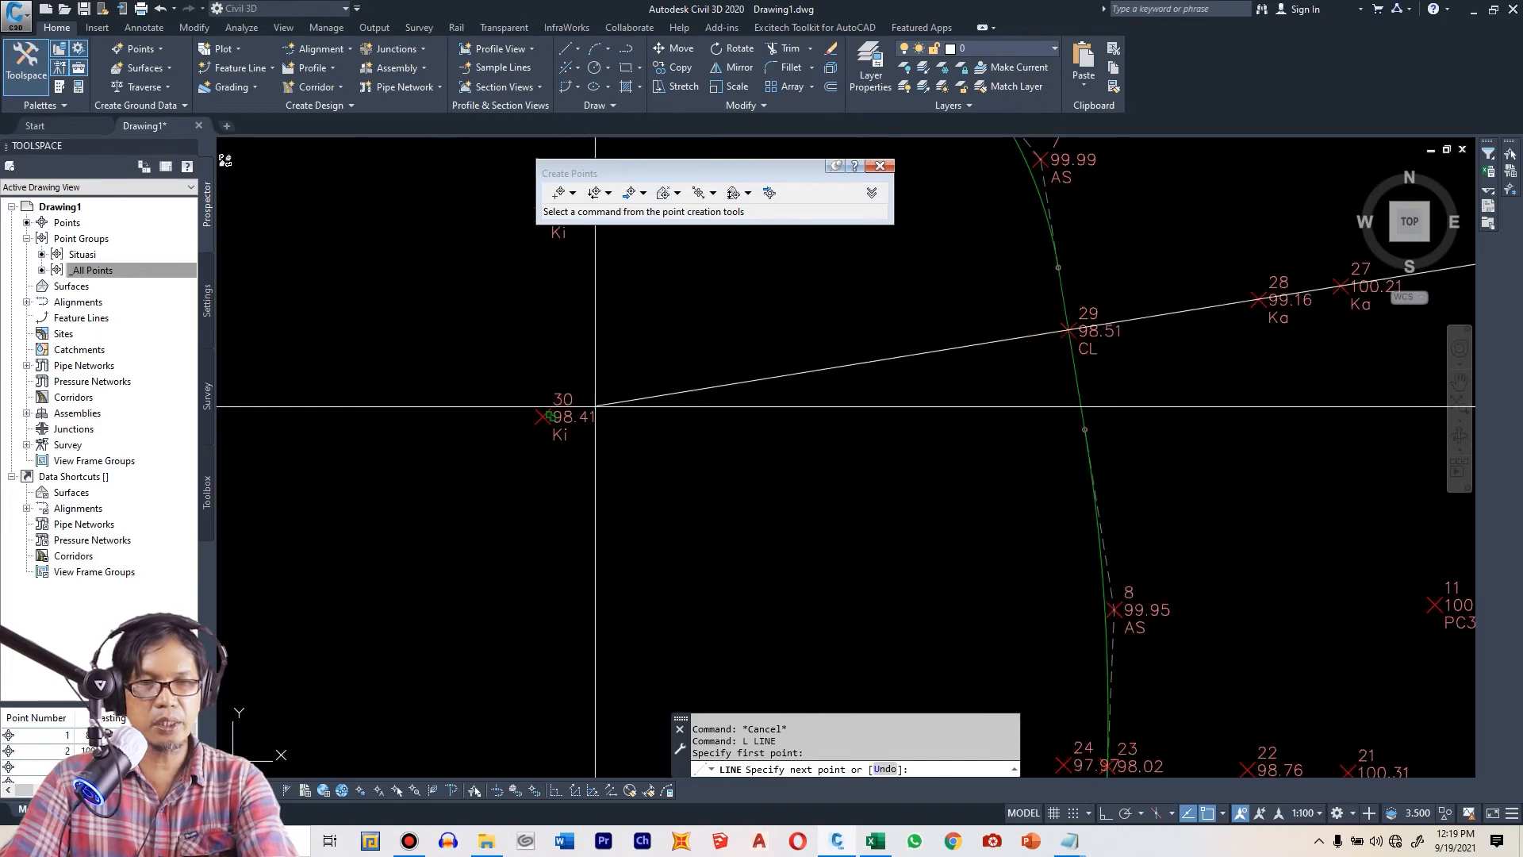
left_click(543, 416)
key("Return")
scroll(775, 451, "down", 4)
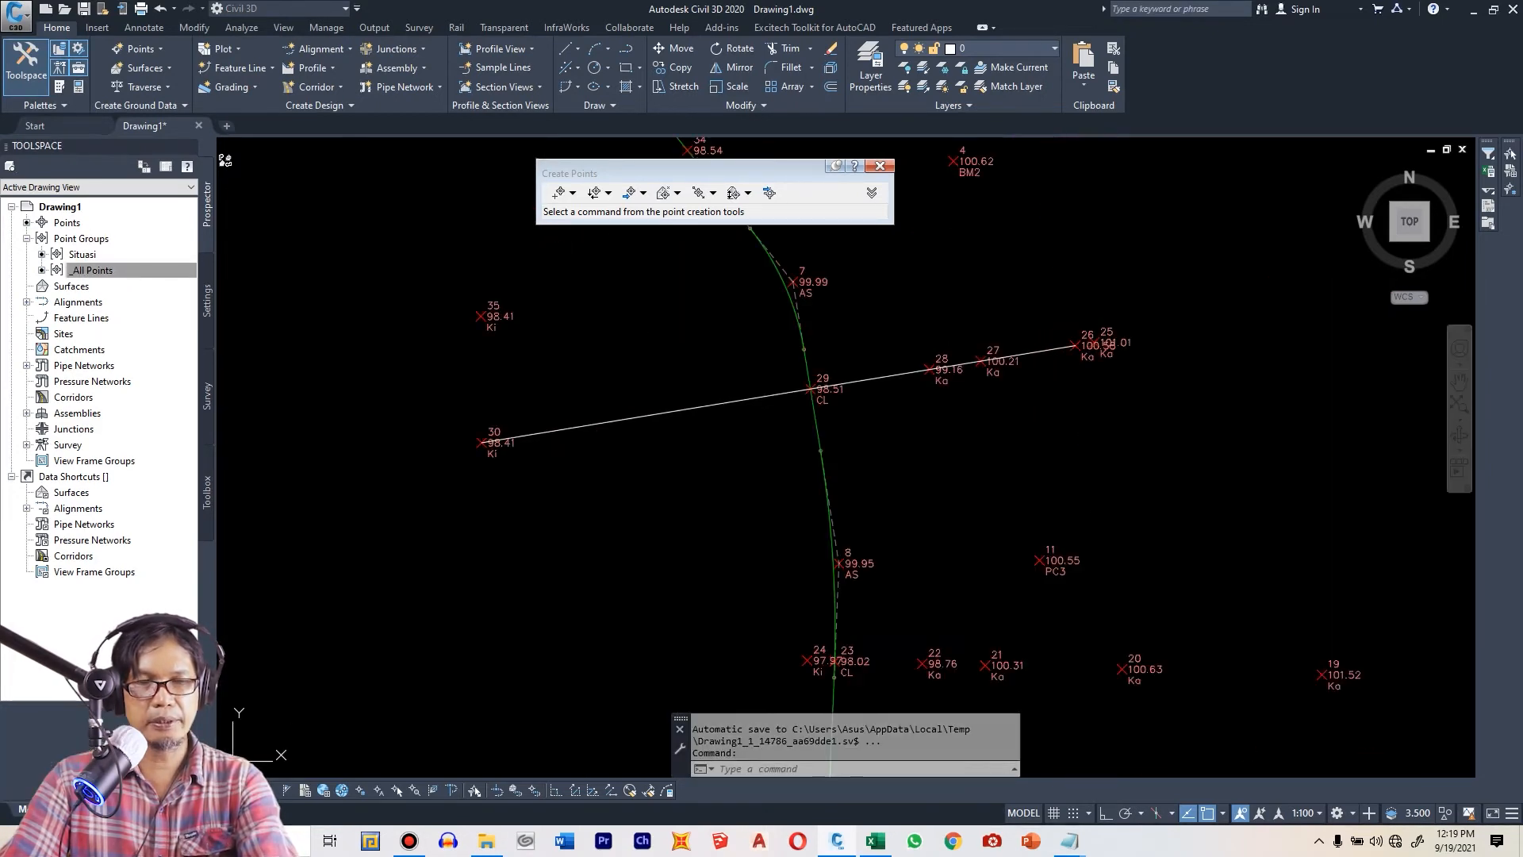
- Inspect how the check line passes through points 27, 28 and 29, and erase the line
scroll(794, 429, "up", 4)
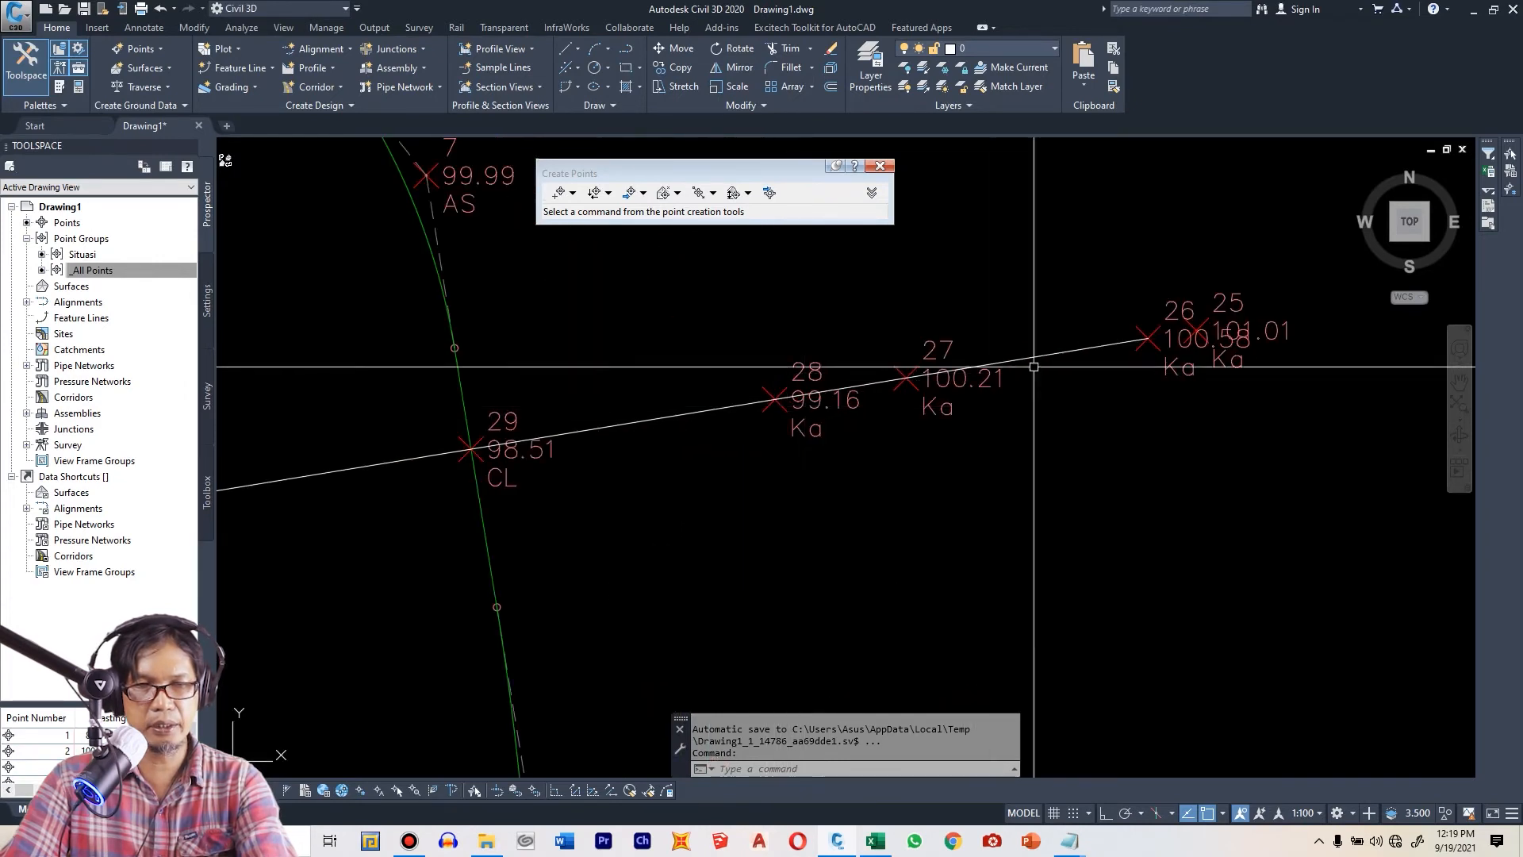
scroll(500, 473, "up", 4)
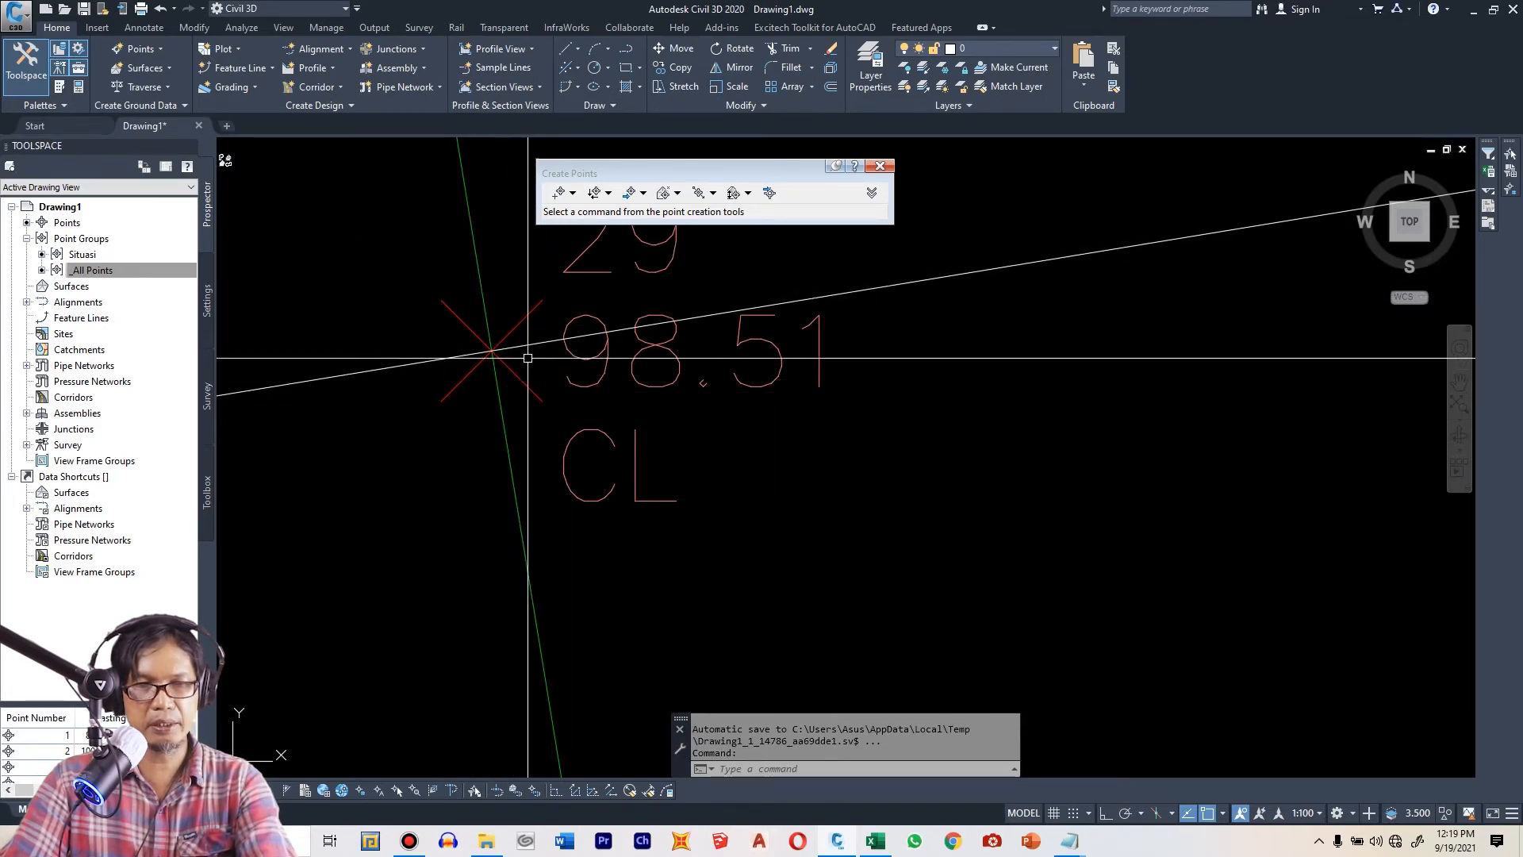
scroll(507, 423, "down", 3)
left_click(639, 398)
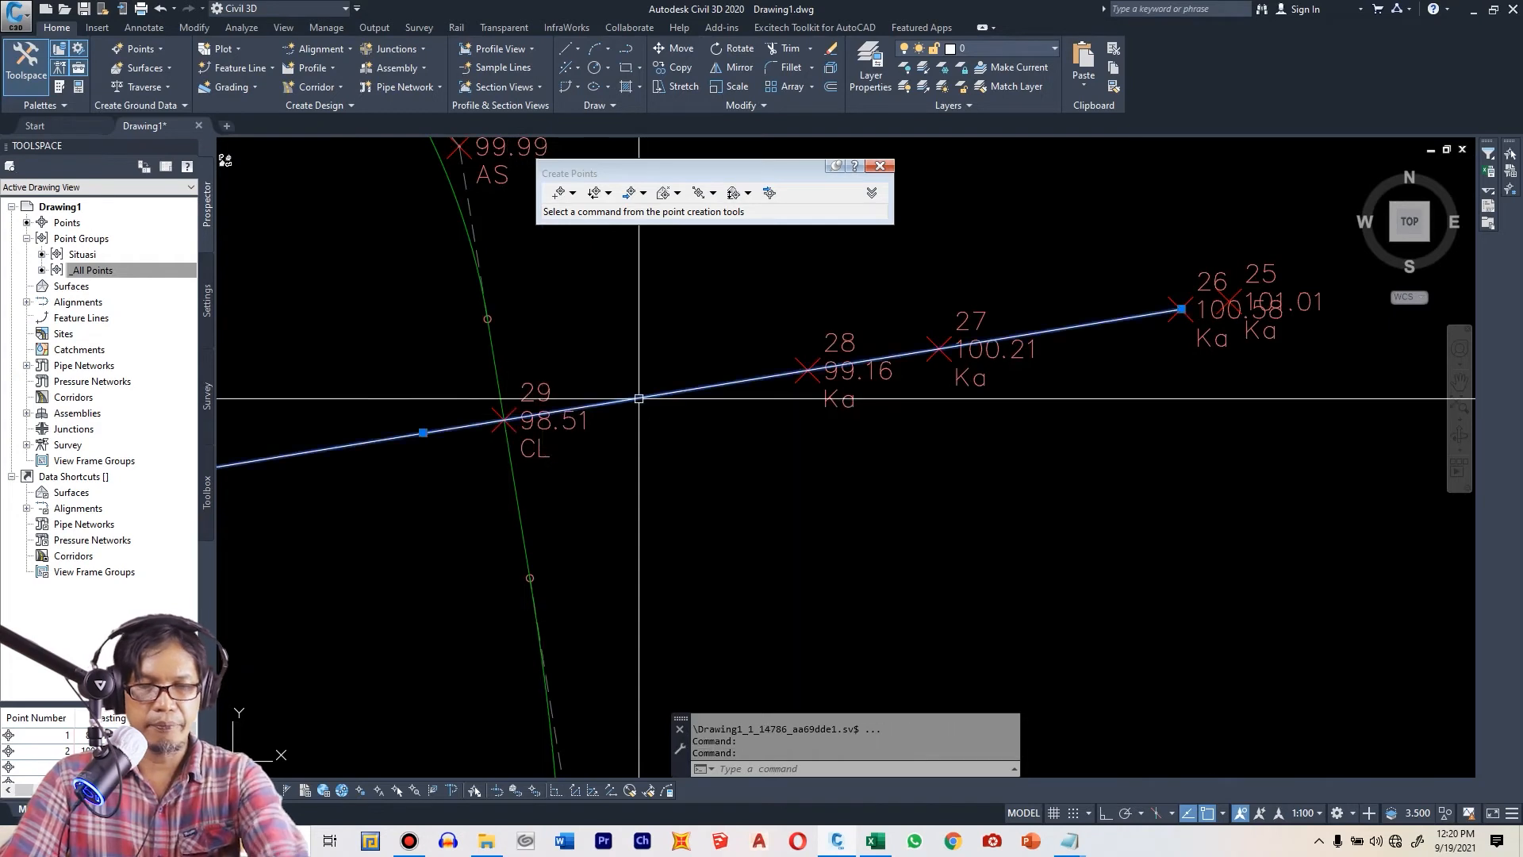
key("Delete")
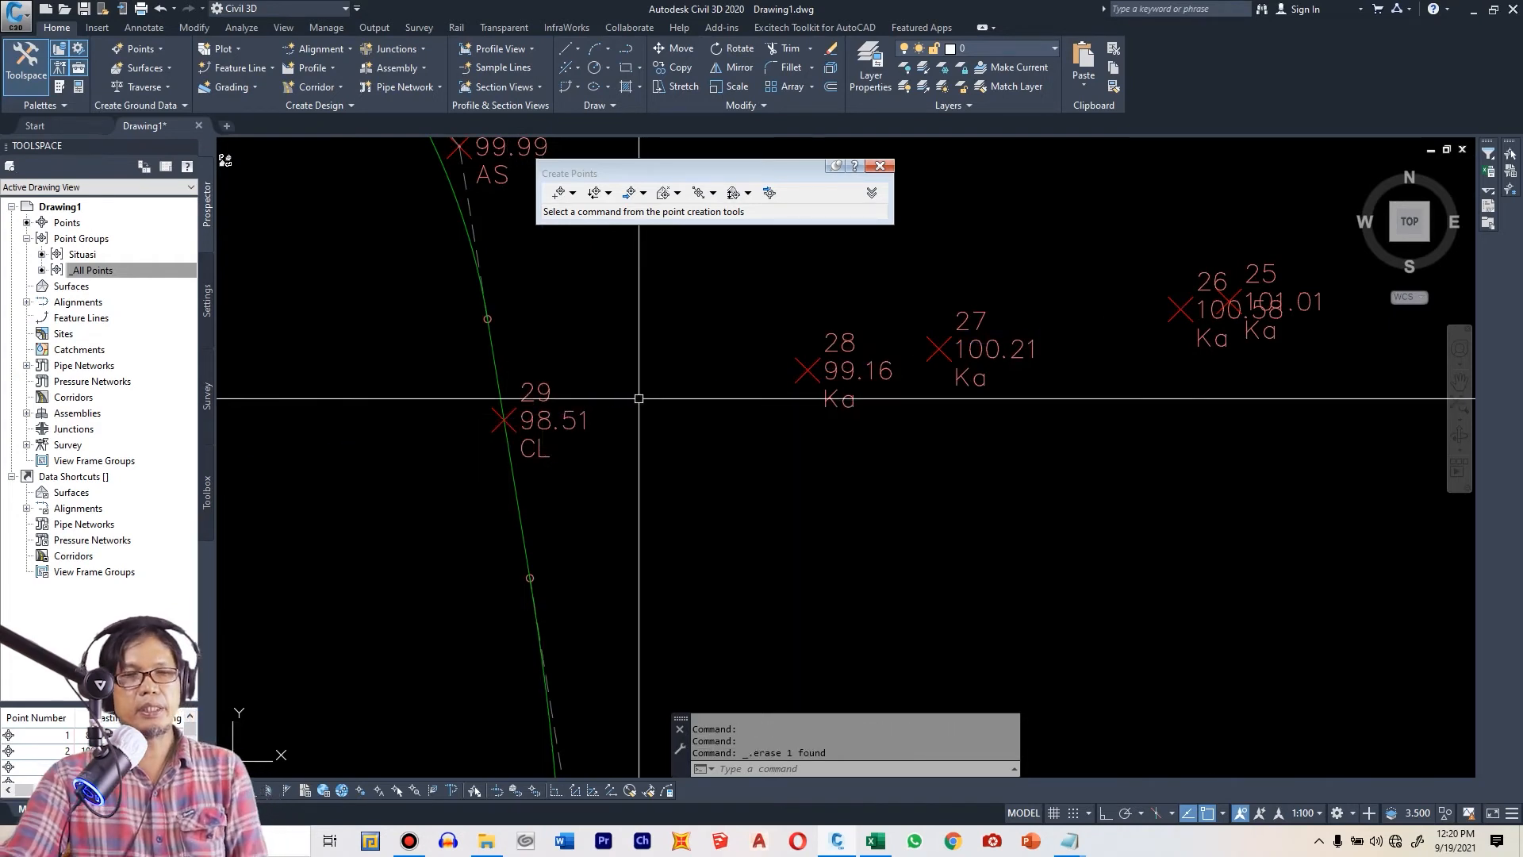
- Create a triangulation surface with the default name and the Contours 2m and 10m (Background) style
scroll(680, 442, "down", 8)
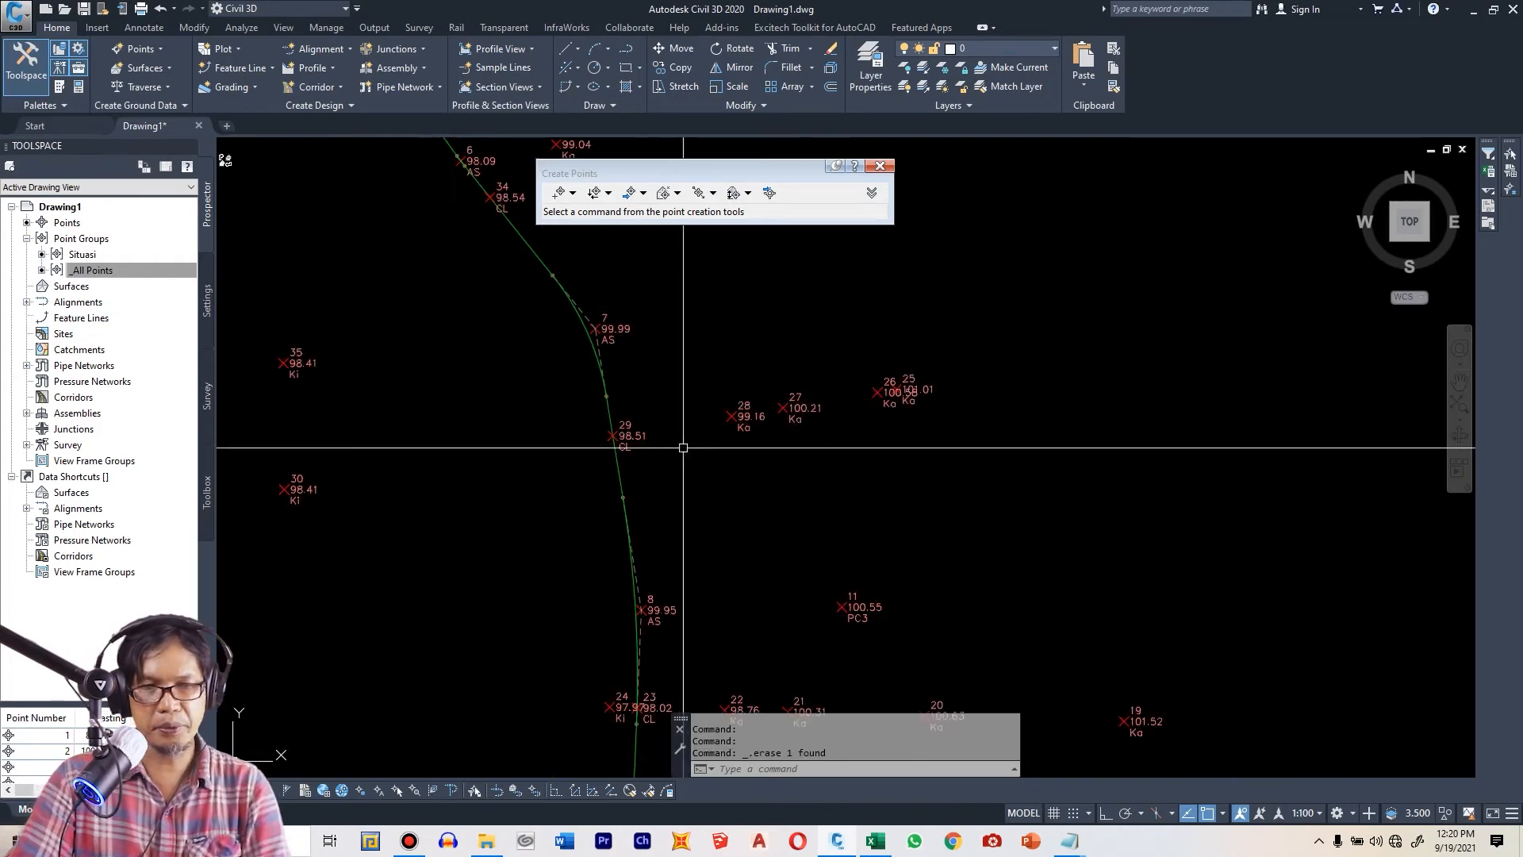
left_click(86, 290)
right_click(86, 292)
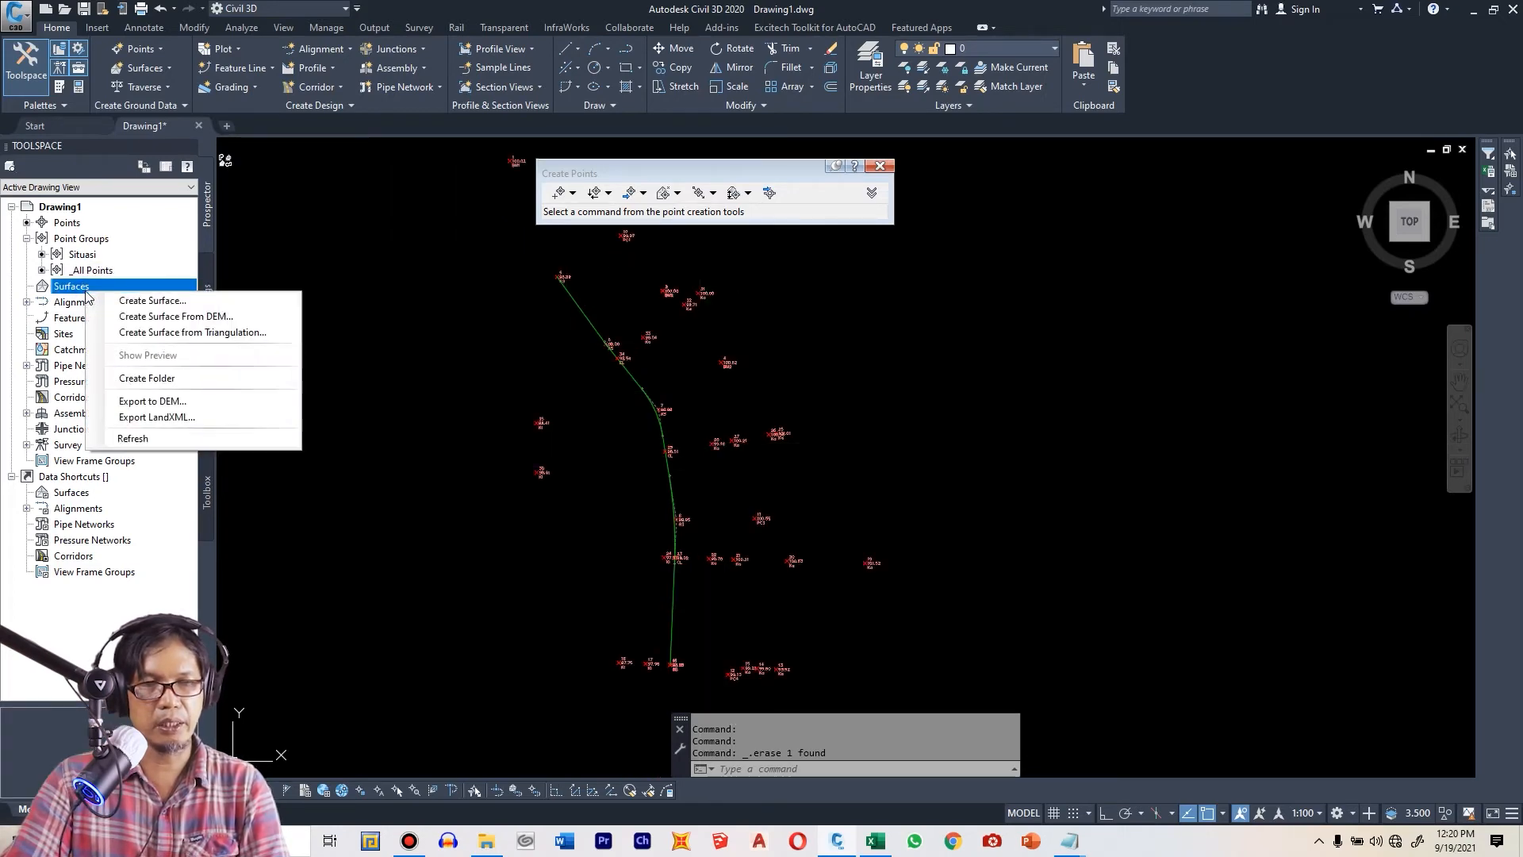
left_click(108, 302)
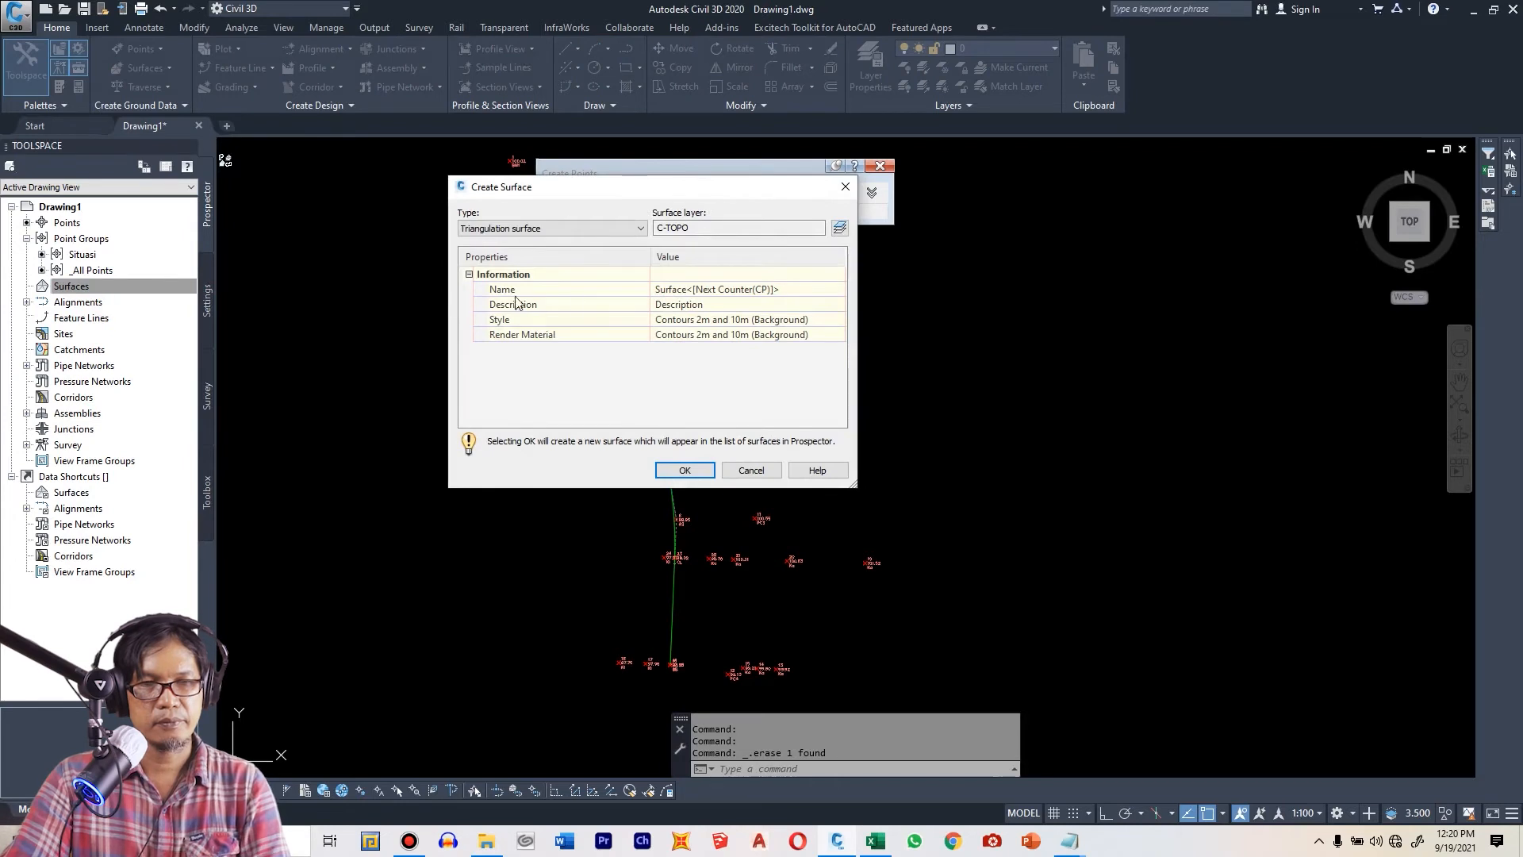
left_click(684, 290)
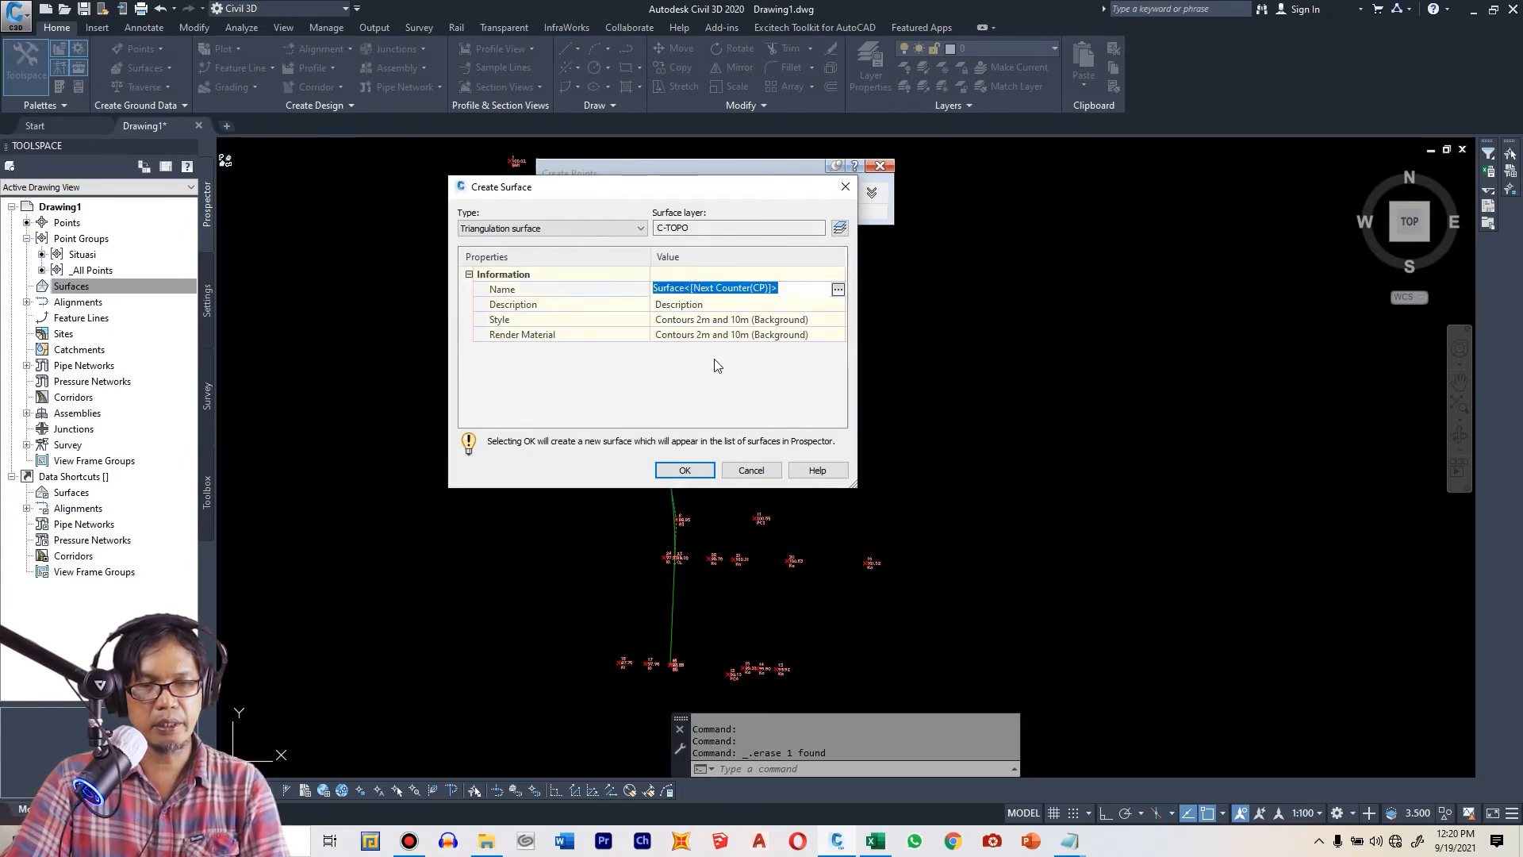
left_click(684, 470)
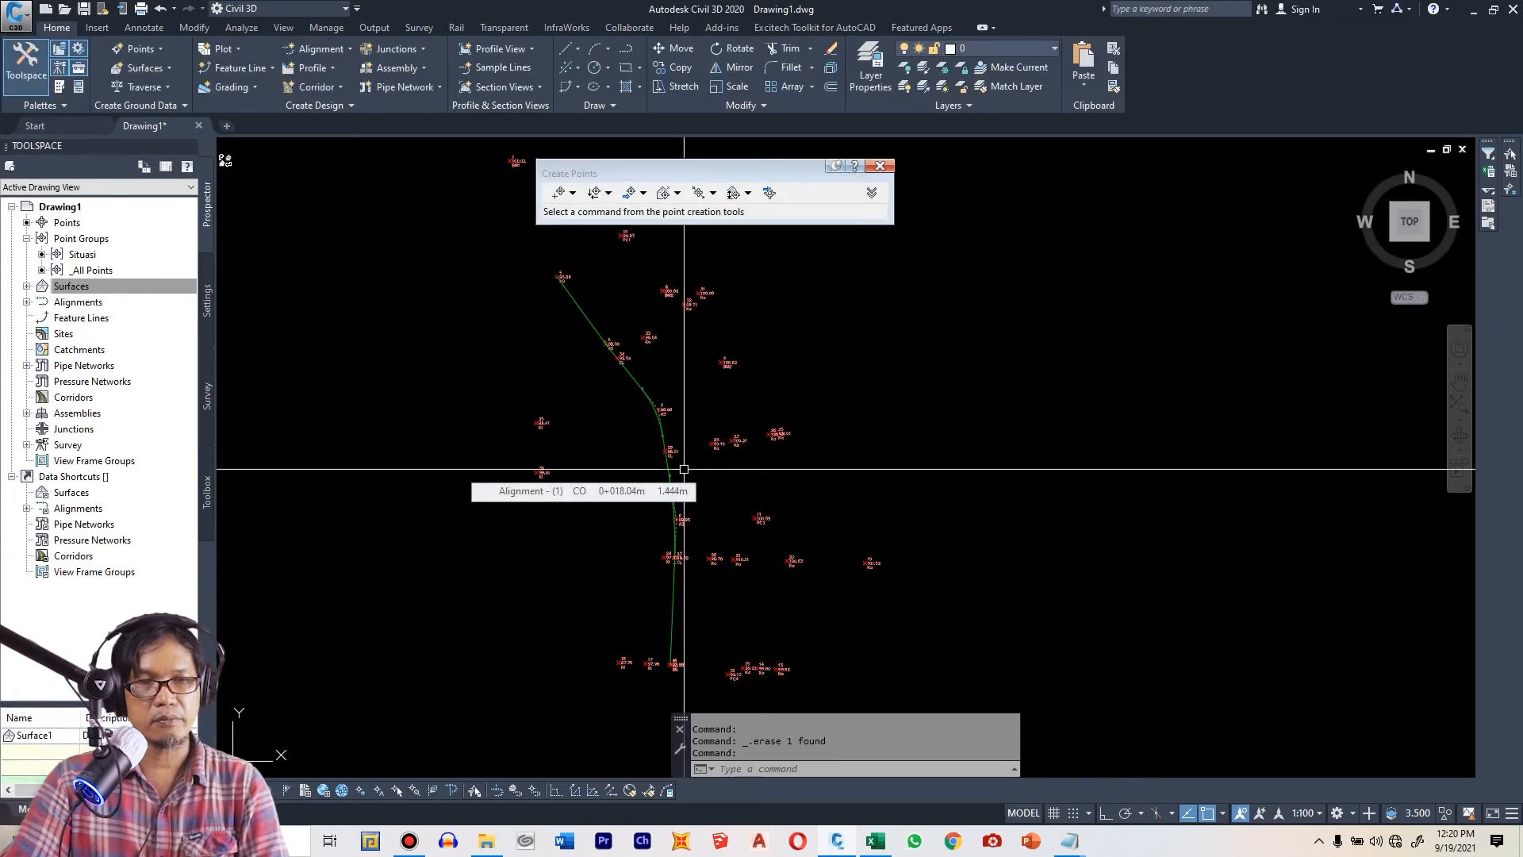
- Add the _All Points point group to Surface1's definition and dismiss the event report
left_click(26, 286)
left_click(42, 302)
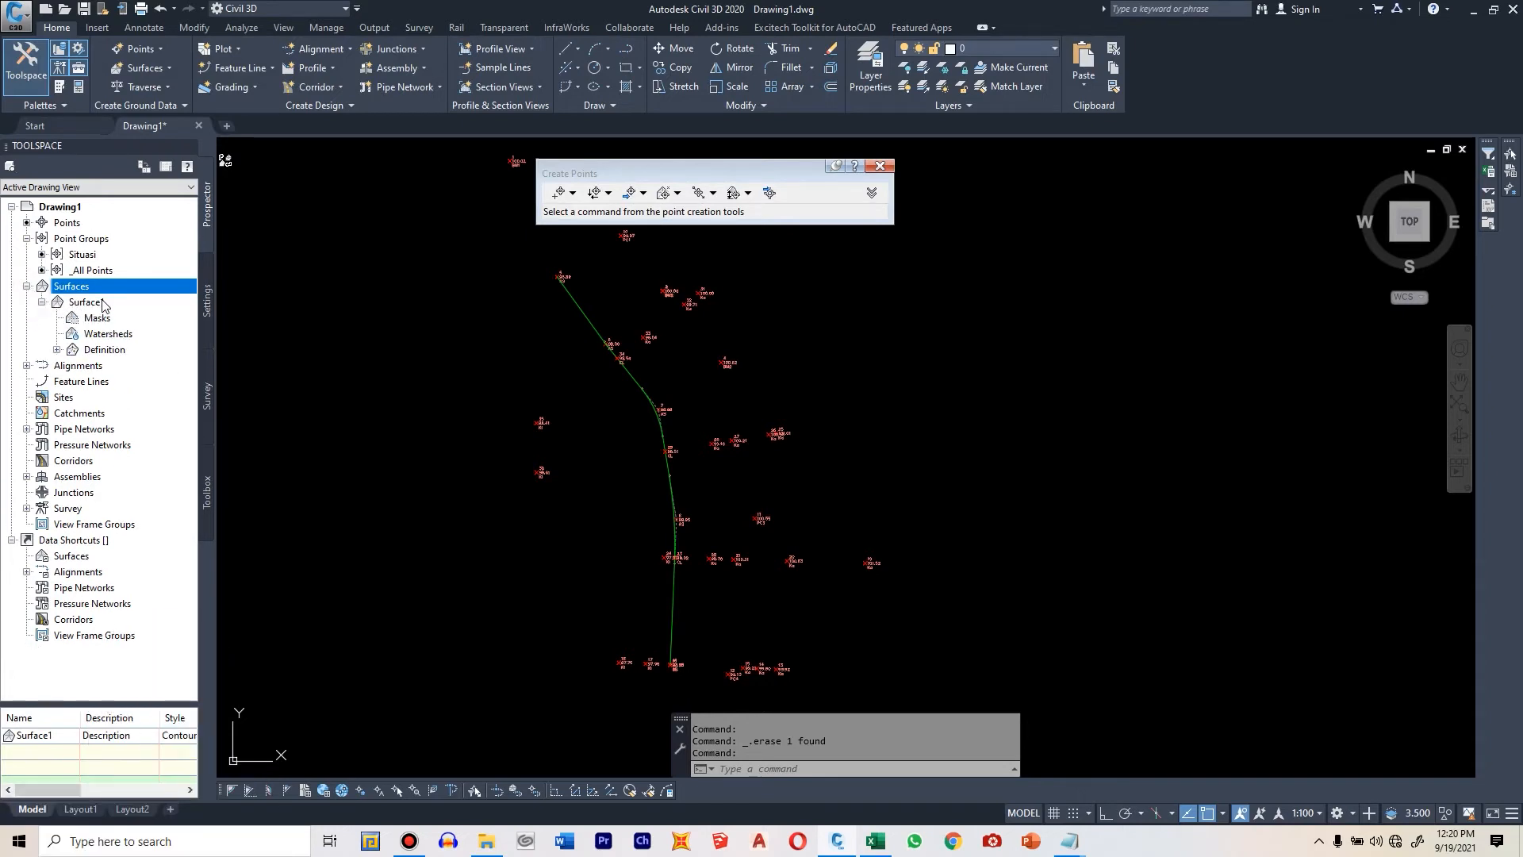
left_click(57, 349)
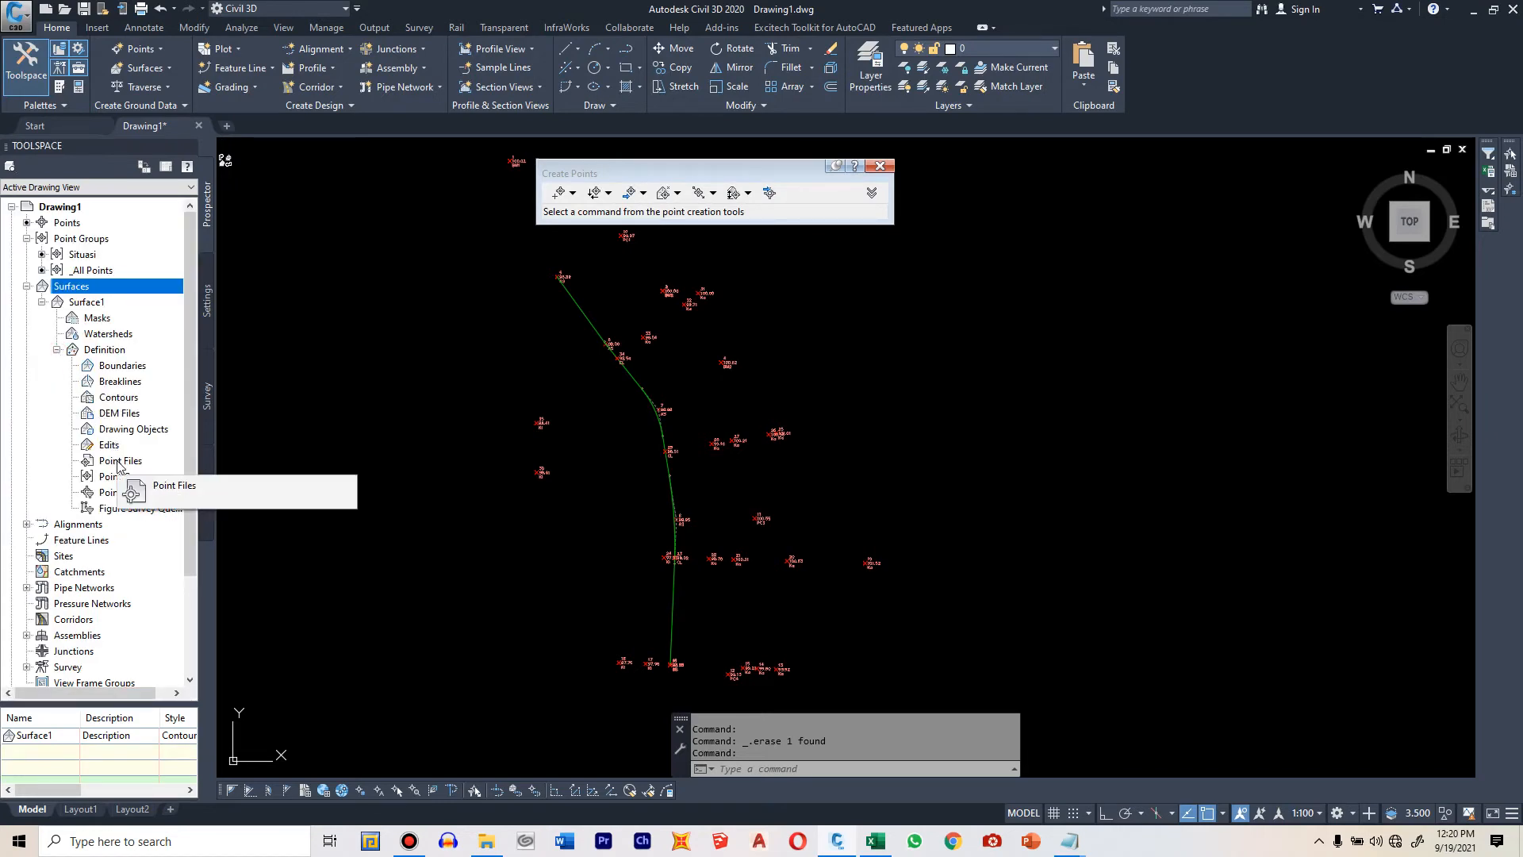
left_click(118, 478)
right_click(119, 479)
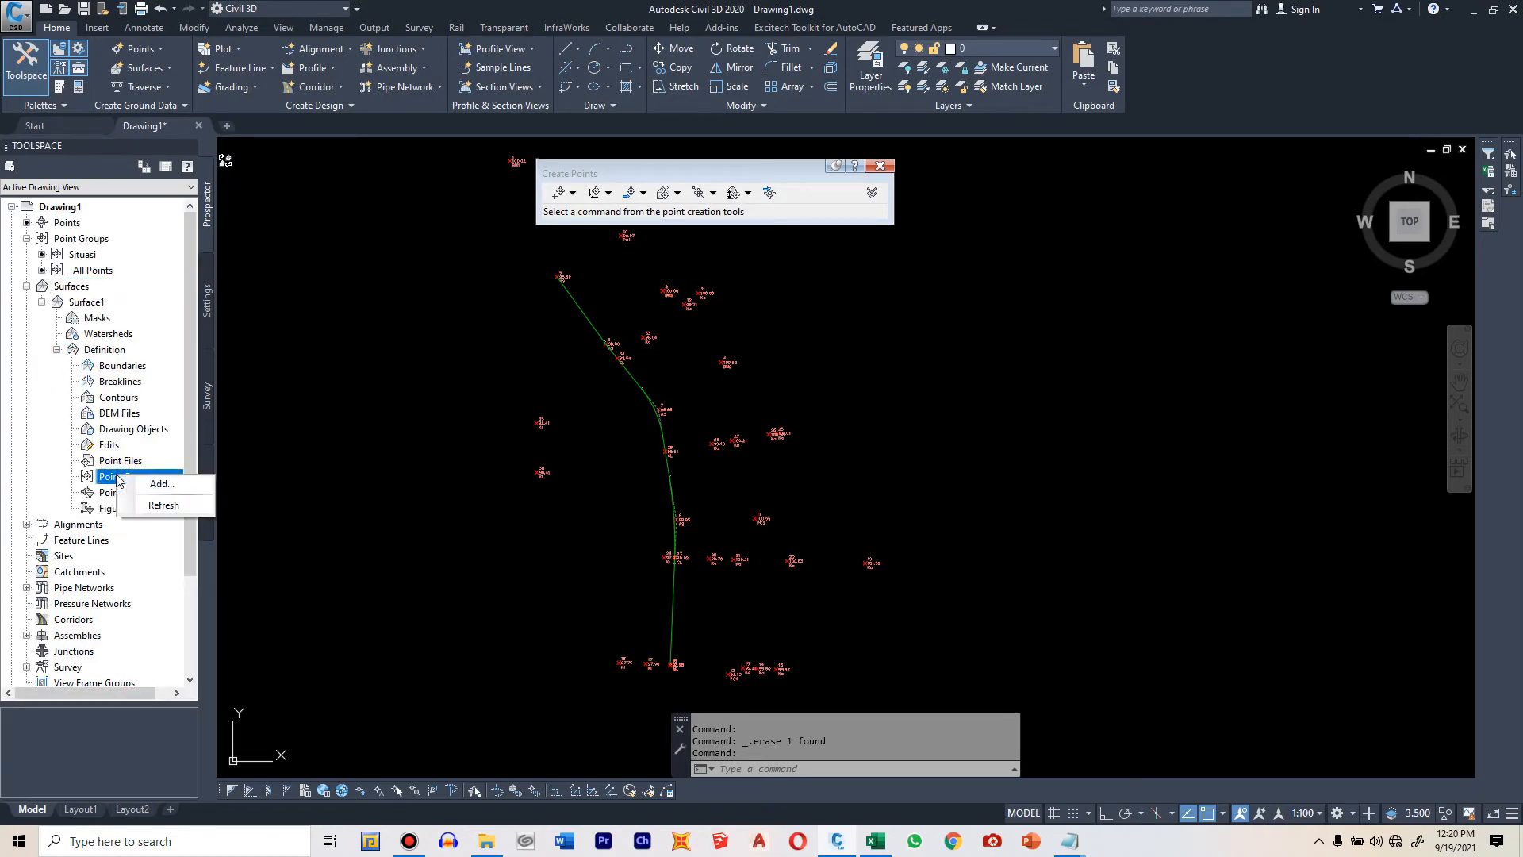
left_click(161, 483)
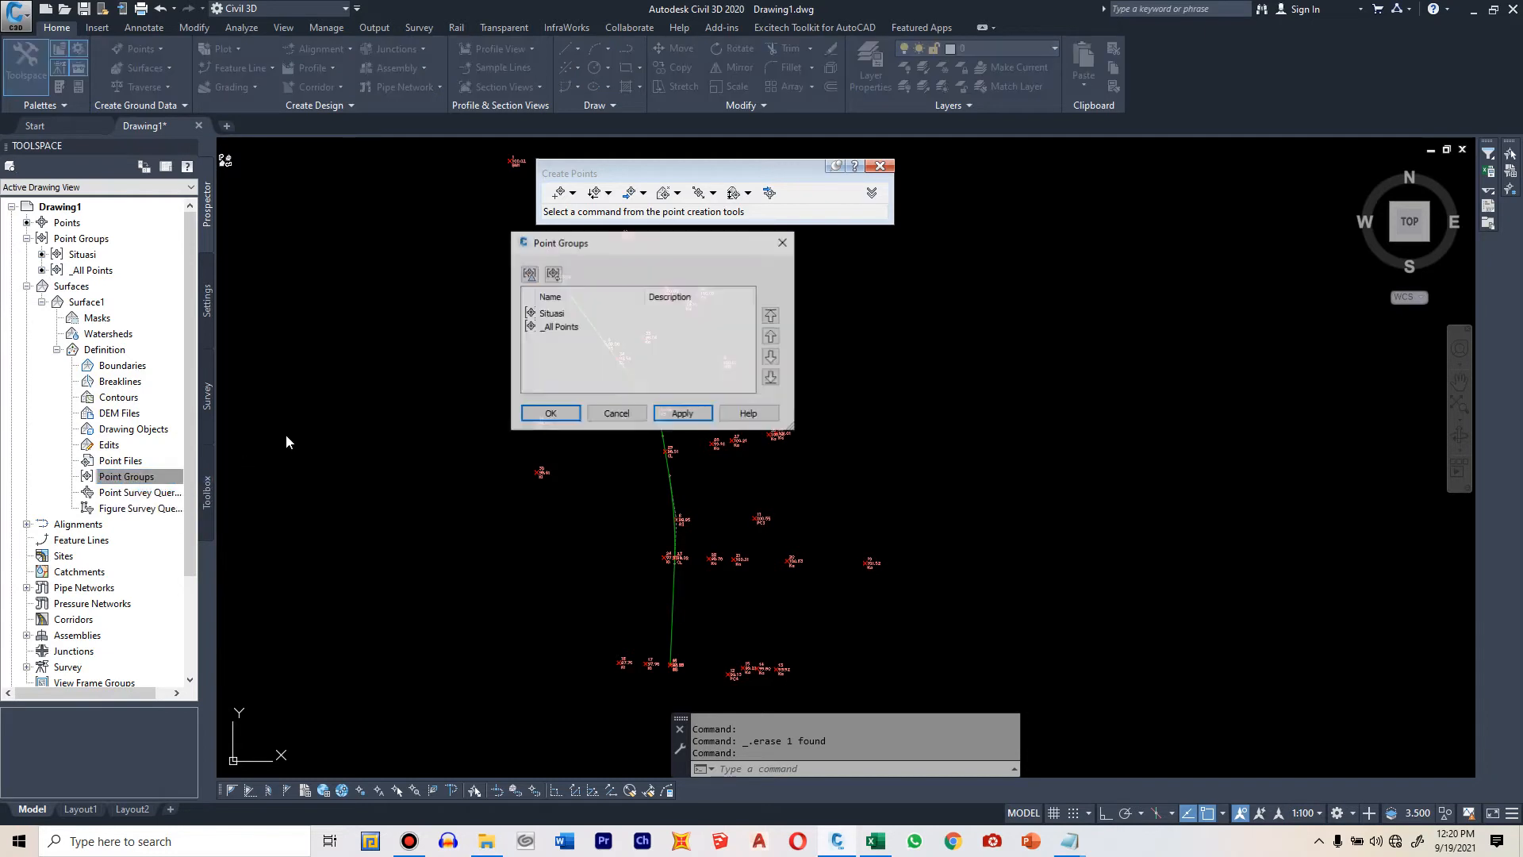
left_click(562, 328)
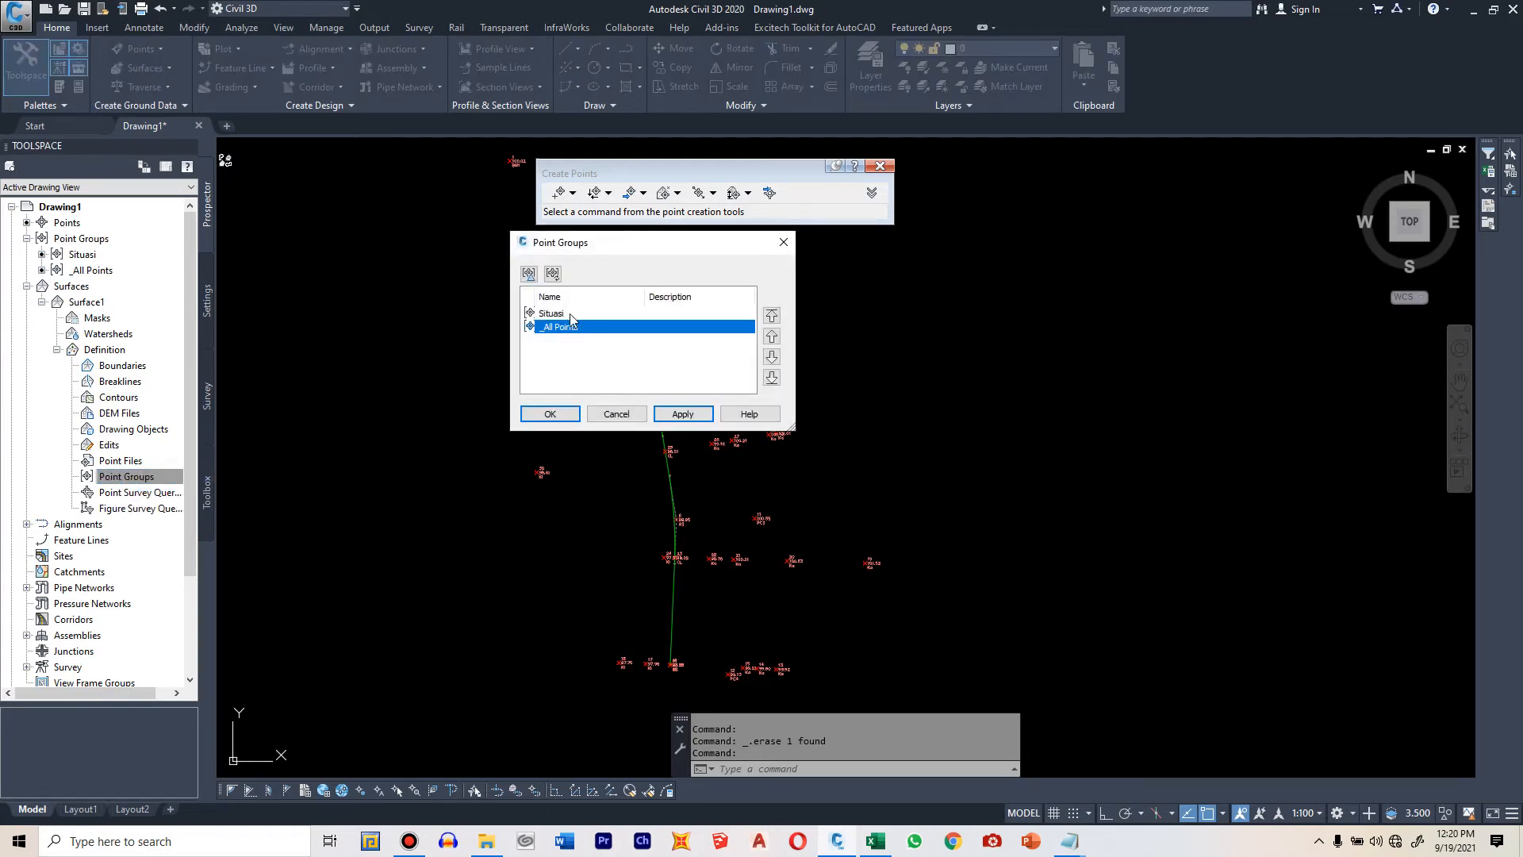
left_click(575, 315)
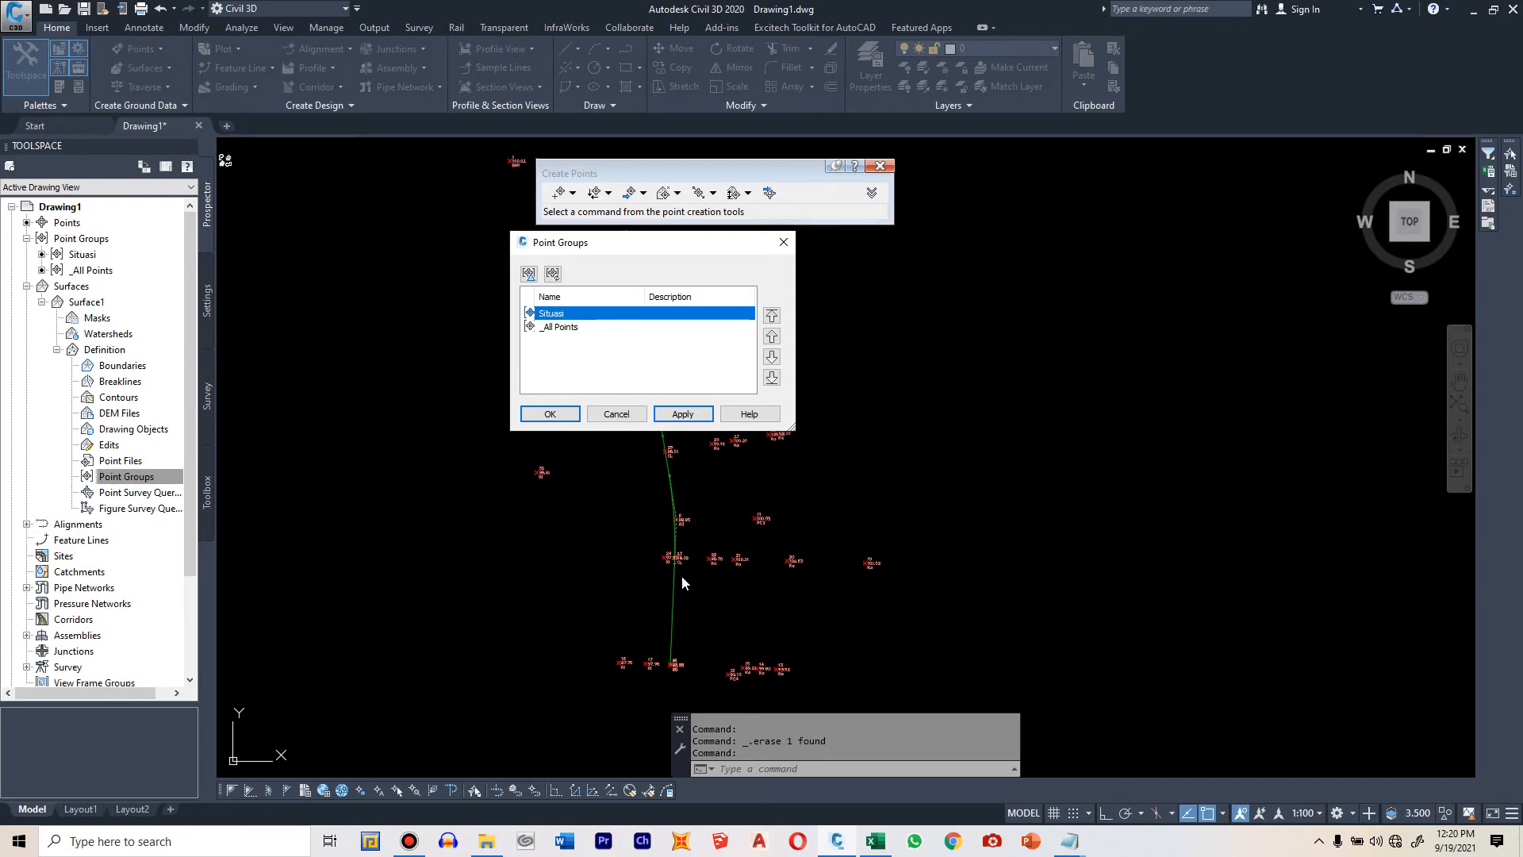
left_click(566, 328)
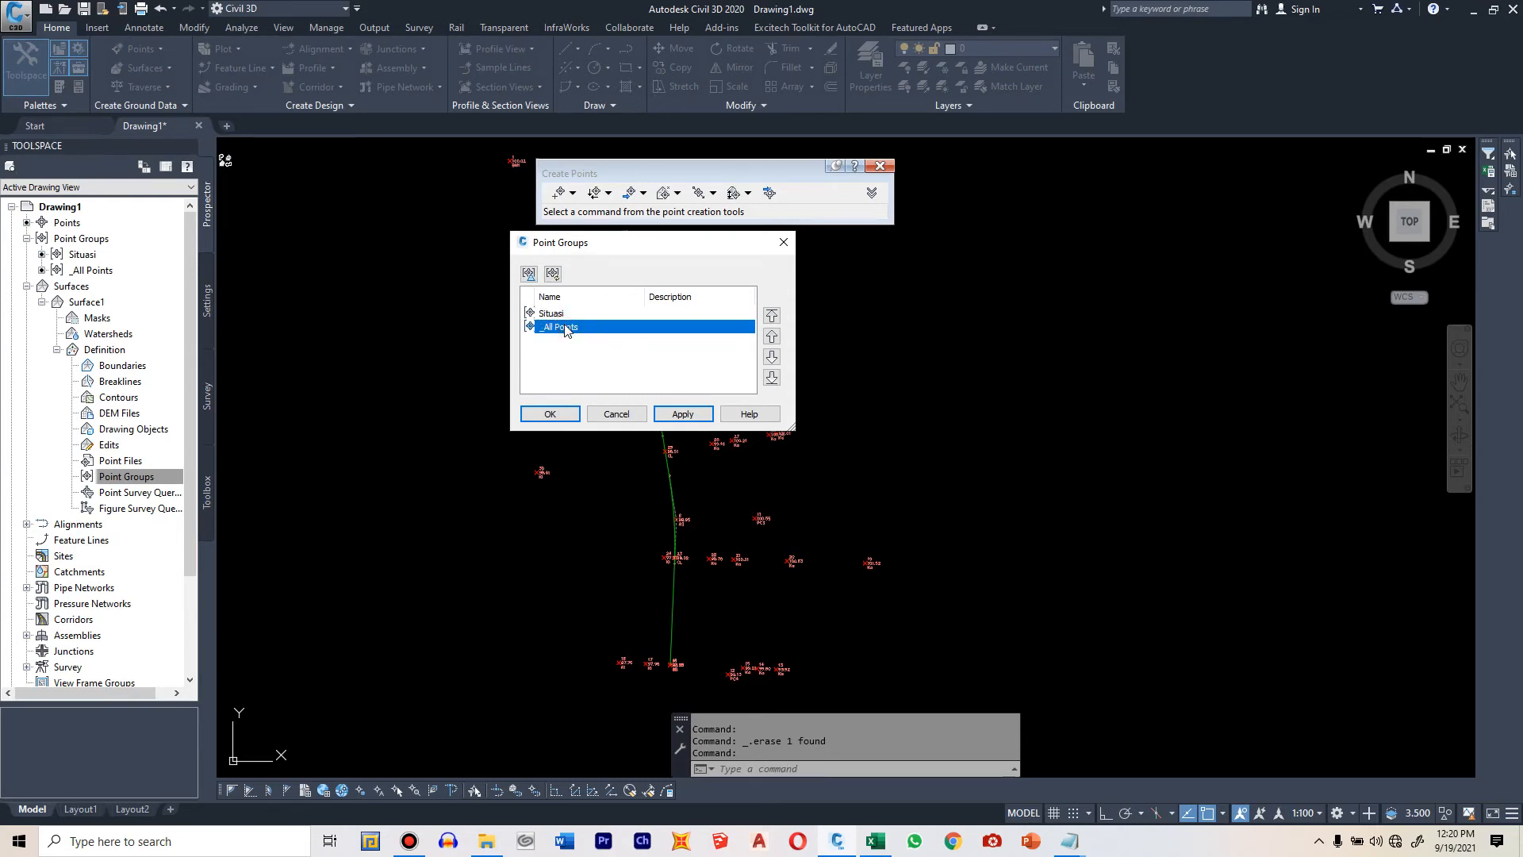
left_click(557, 412)
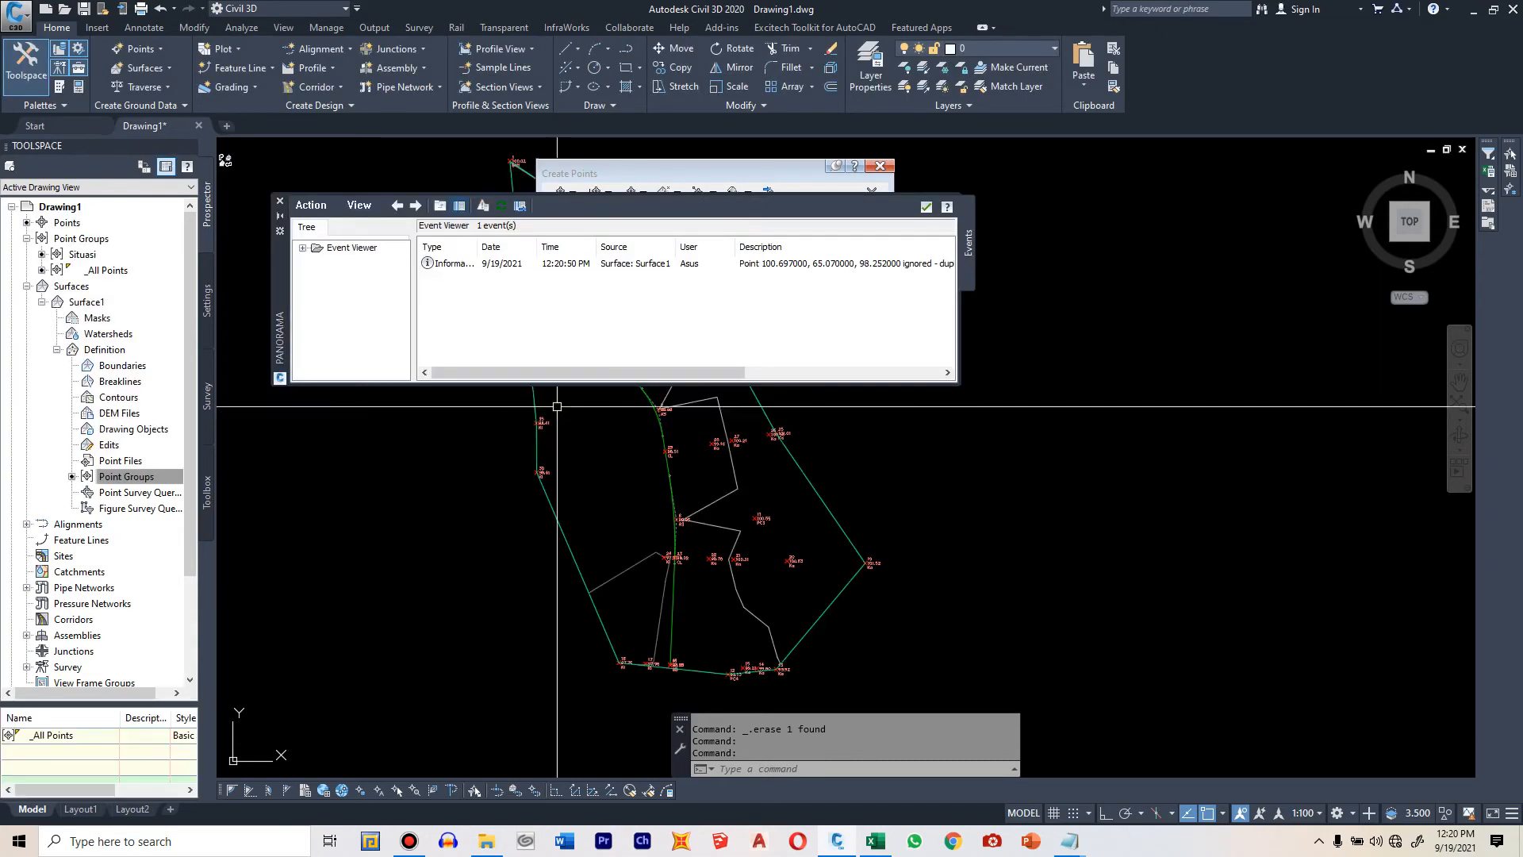
left_click(281, 203)
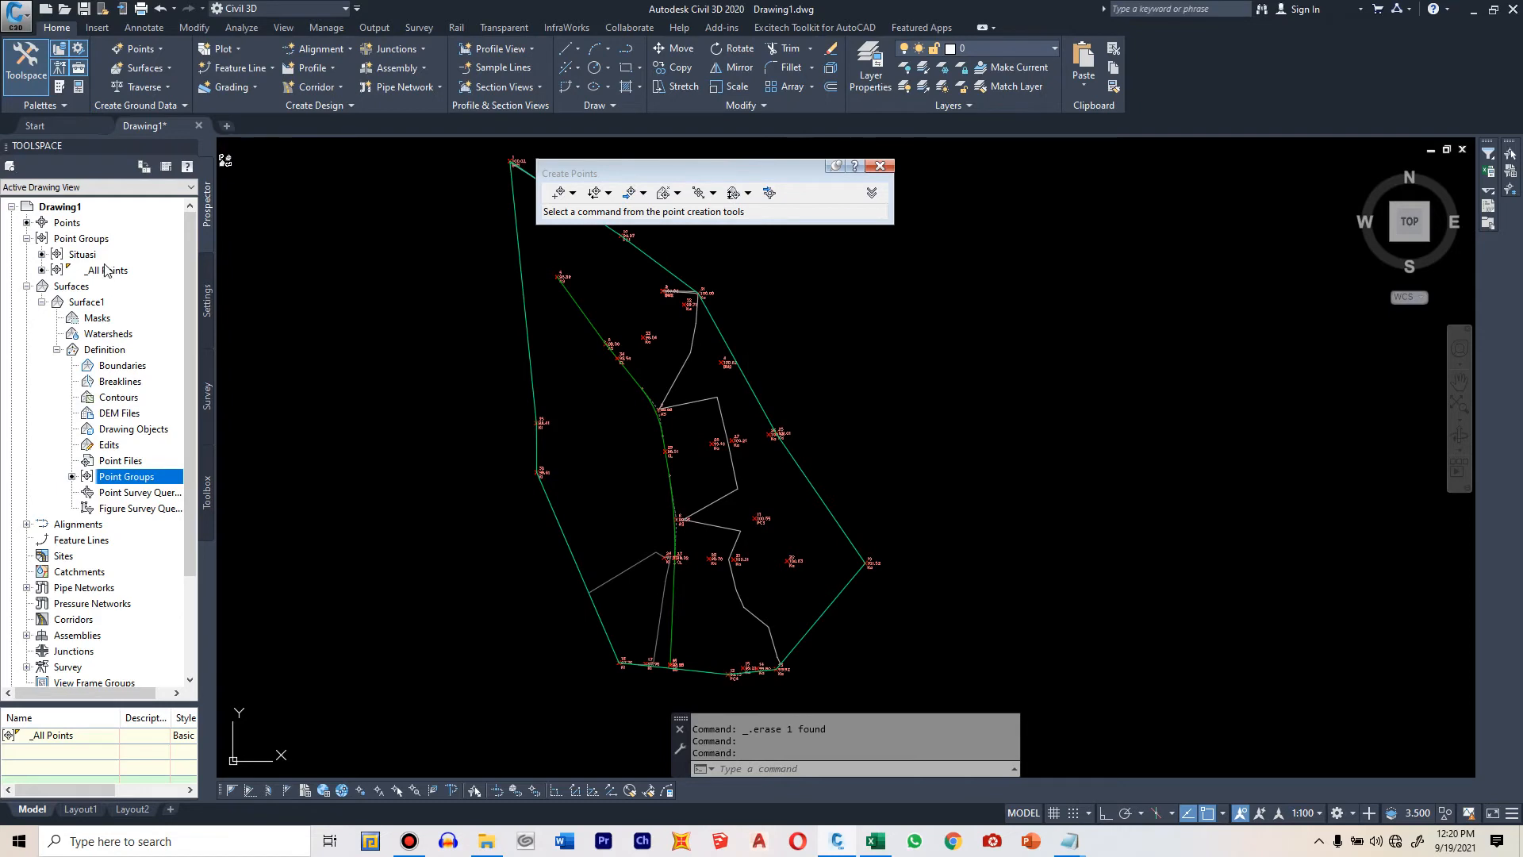
- In Surface1's surface style, set the minor contour interval to 0.2 m and the major interval to 0.4 m
left_click(87, 306)
right_click(88, 310)
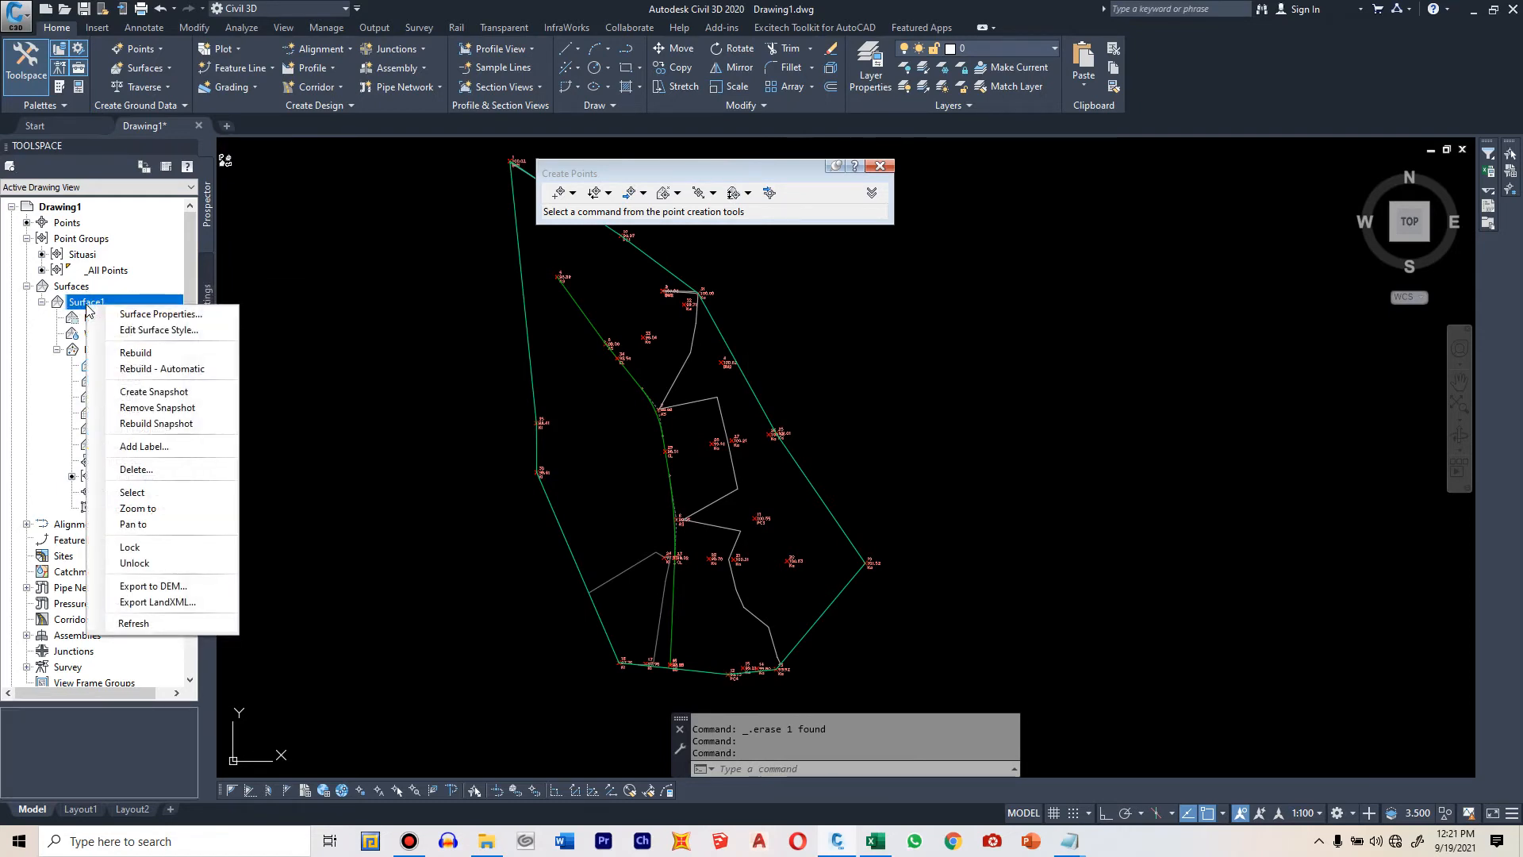
left_click(160, 332)
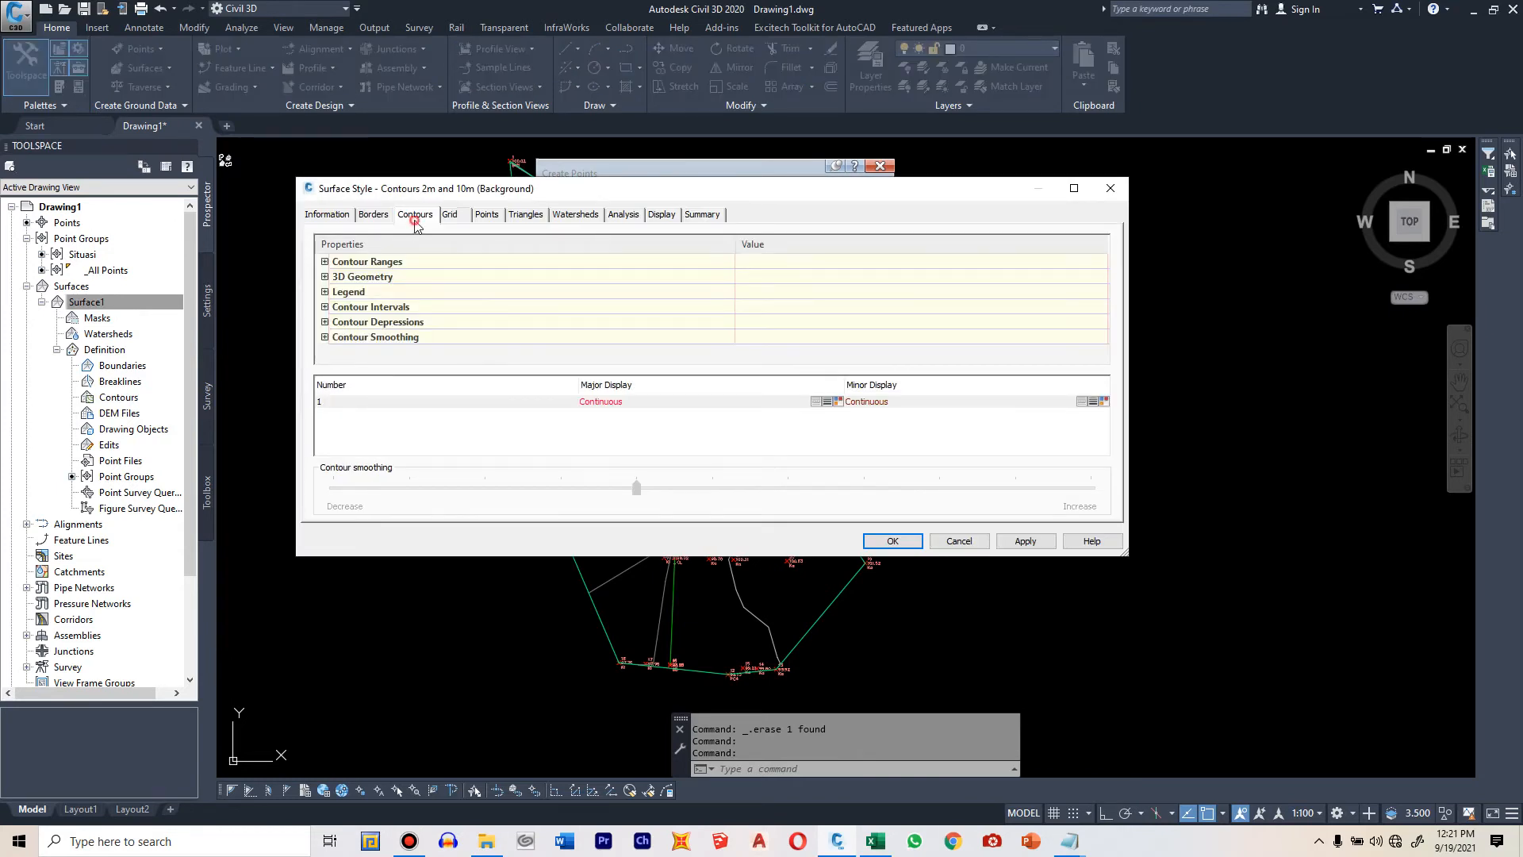
left_click(324, 307)
scroll(777, 333, "down", 1)
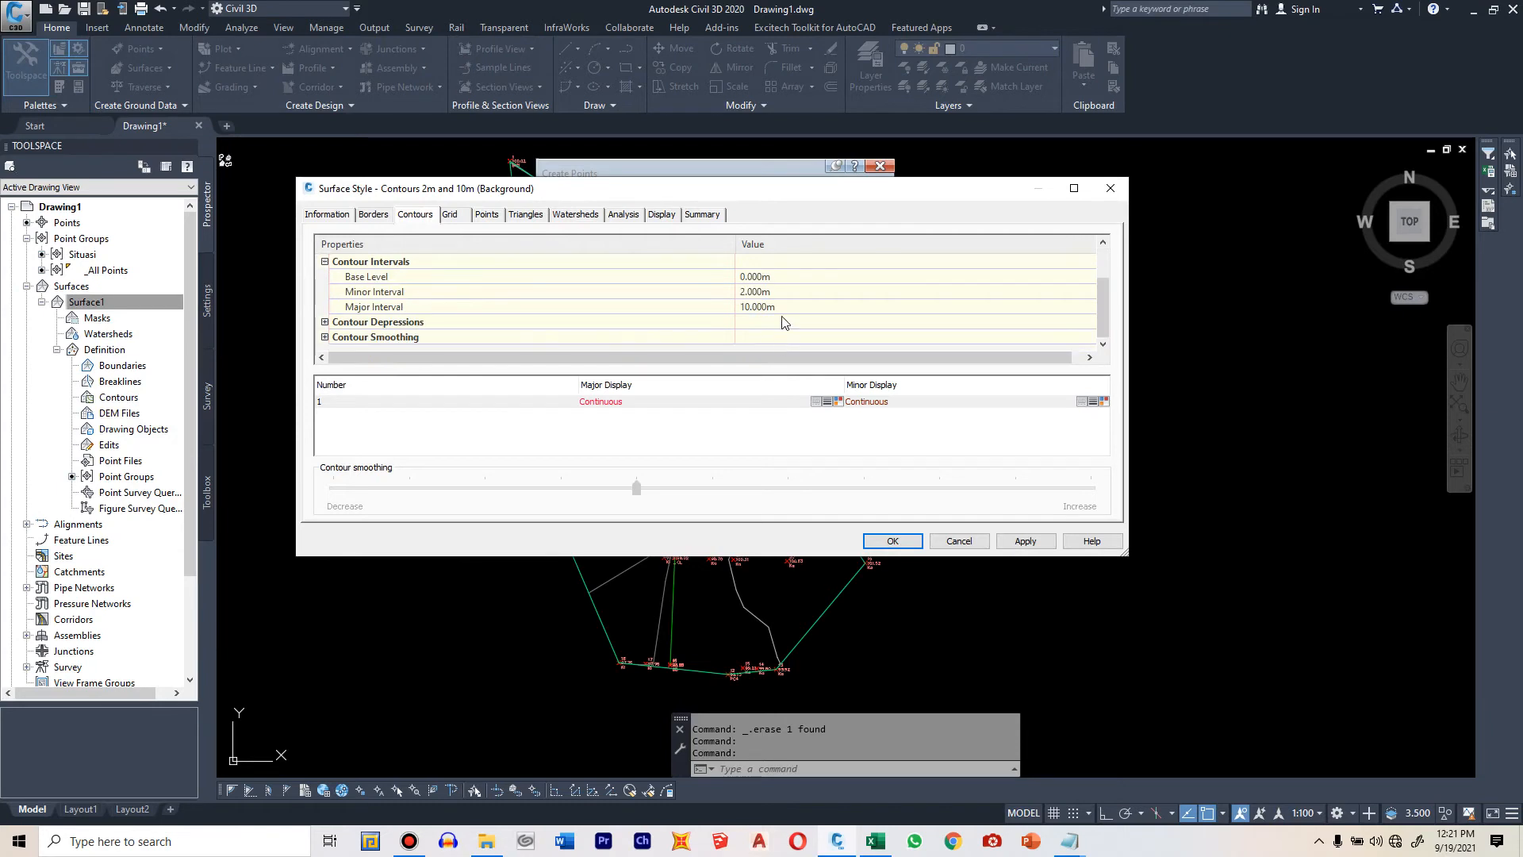
left_click(784, 291)
type("0.2")
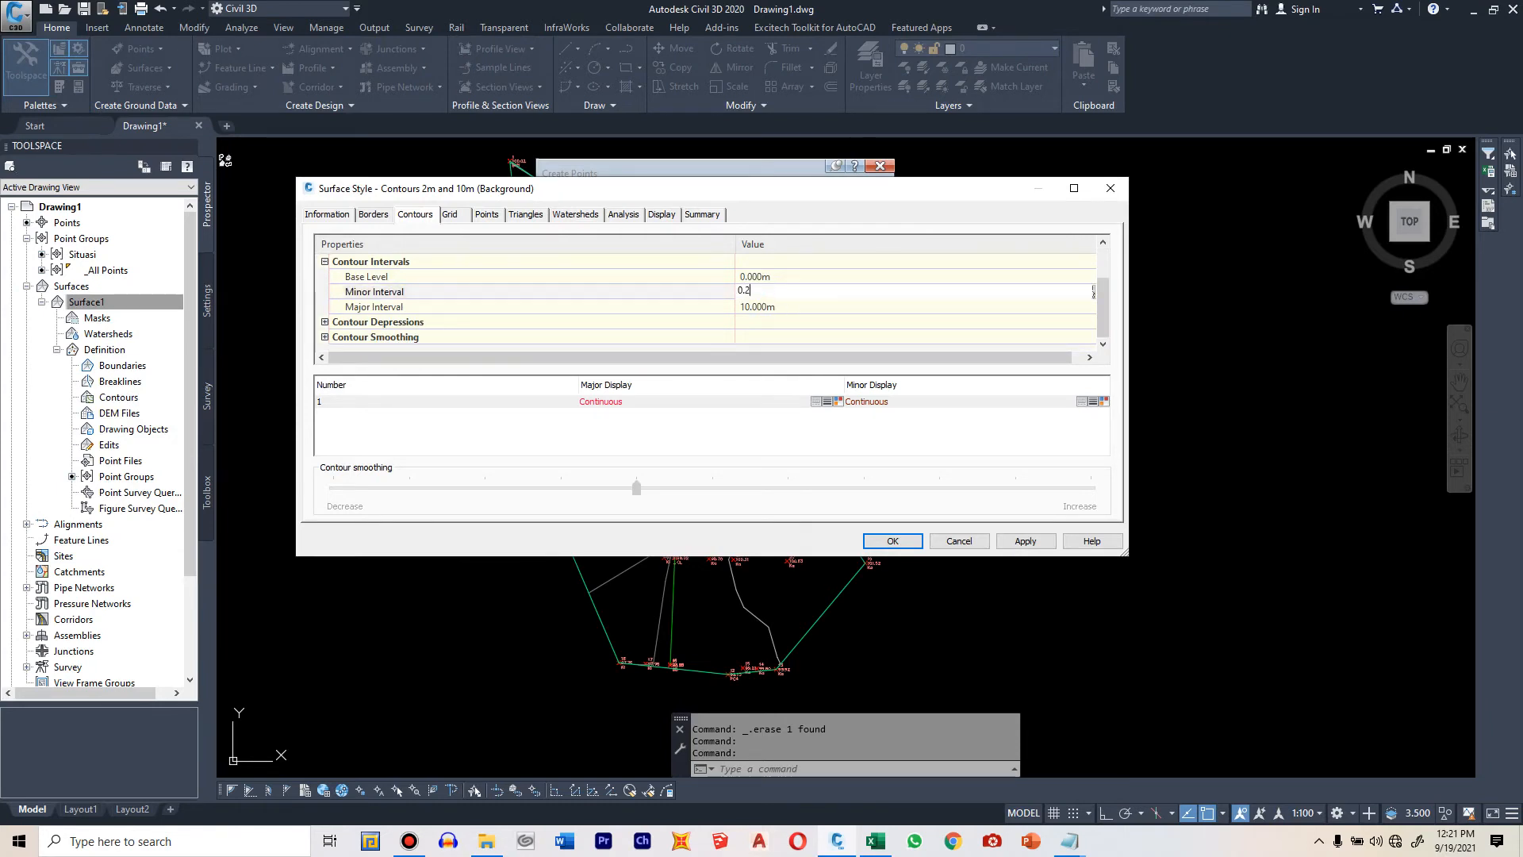
key("Return")
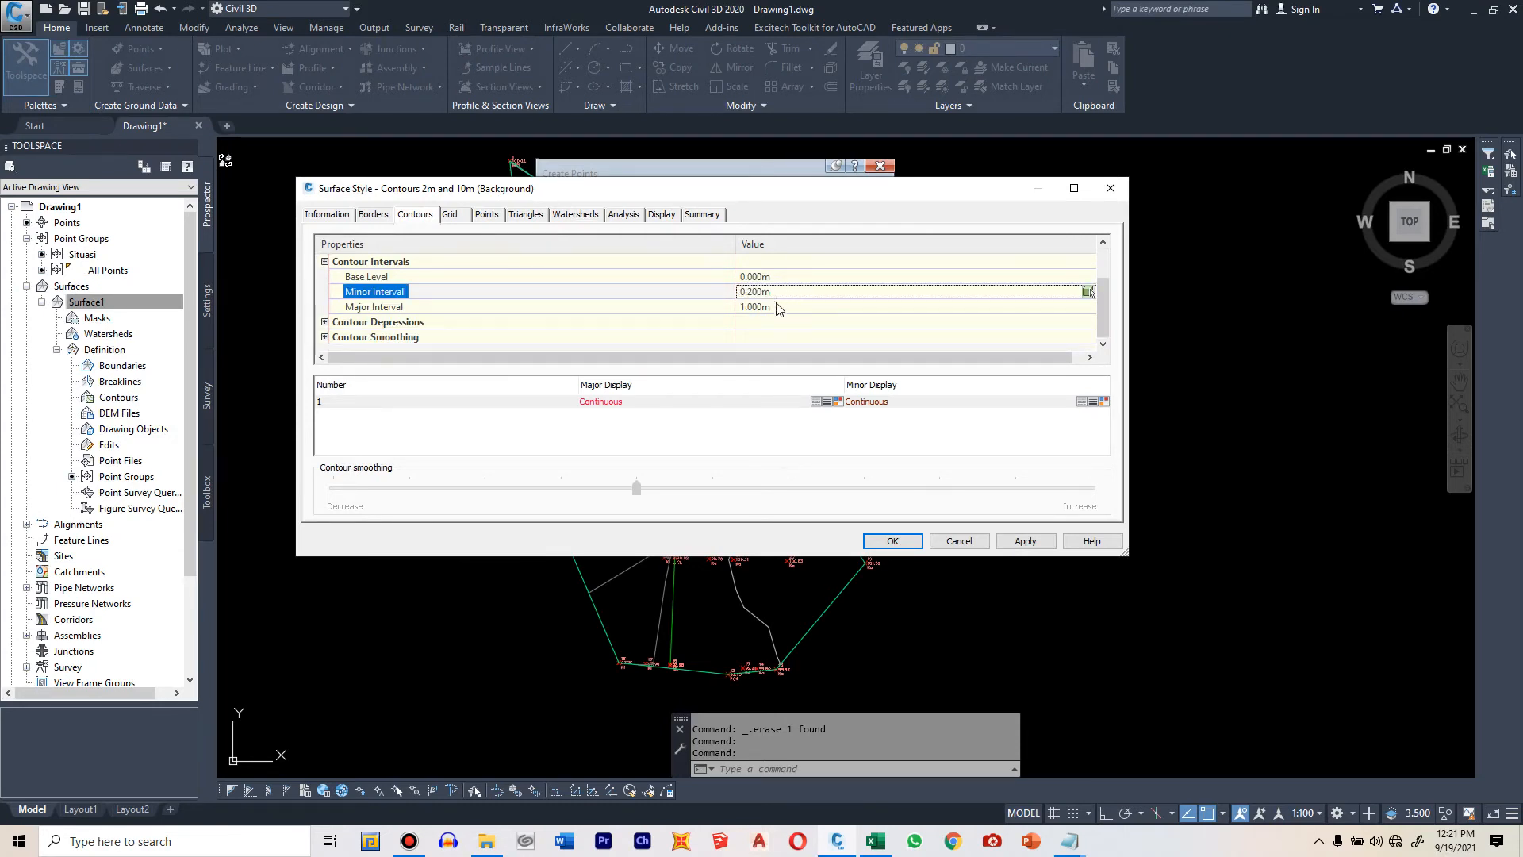
left_click(776, 306)
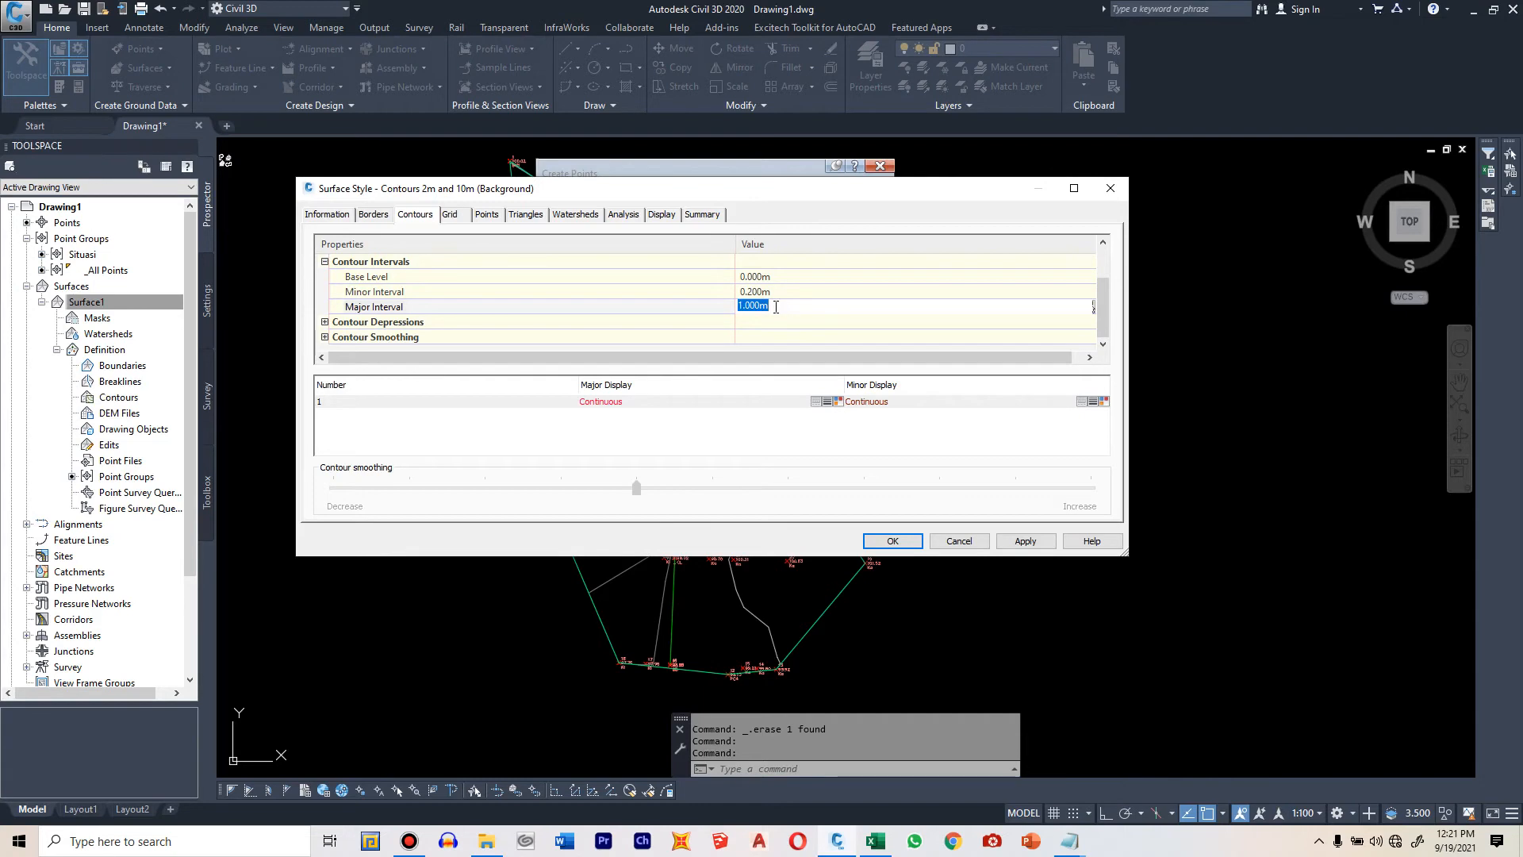
type("0.4")
key("Return")
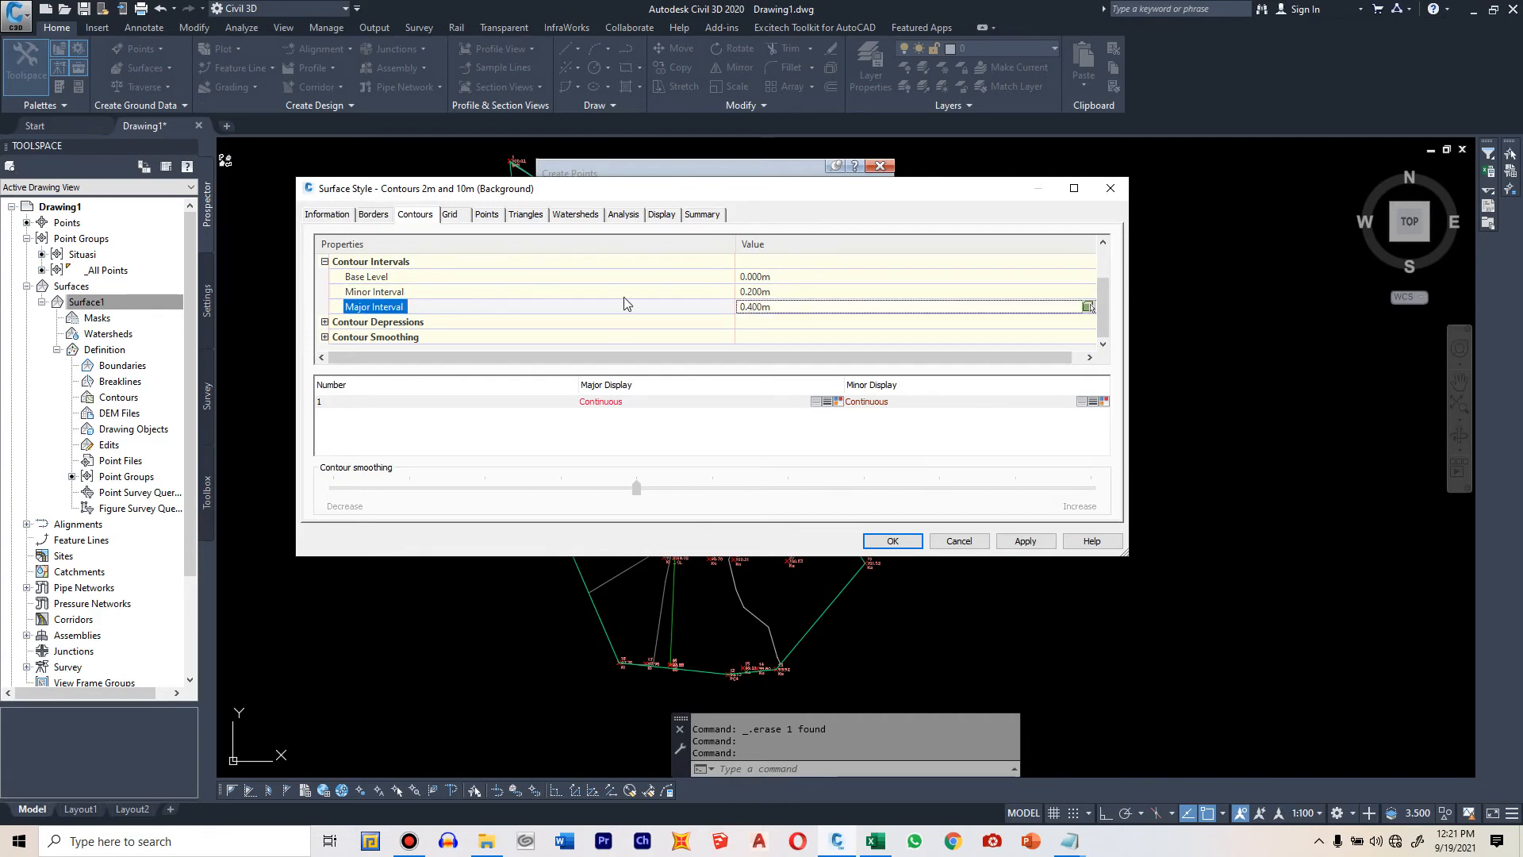
- Enable Smooth Contours in the surface style and raise the contour smoothing amount above its default
double_click(396, 337)
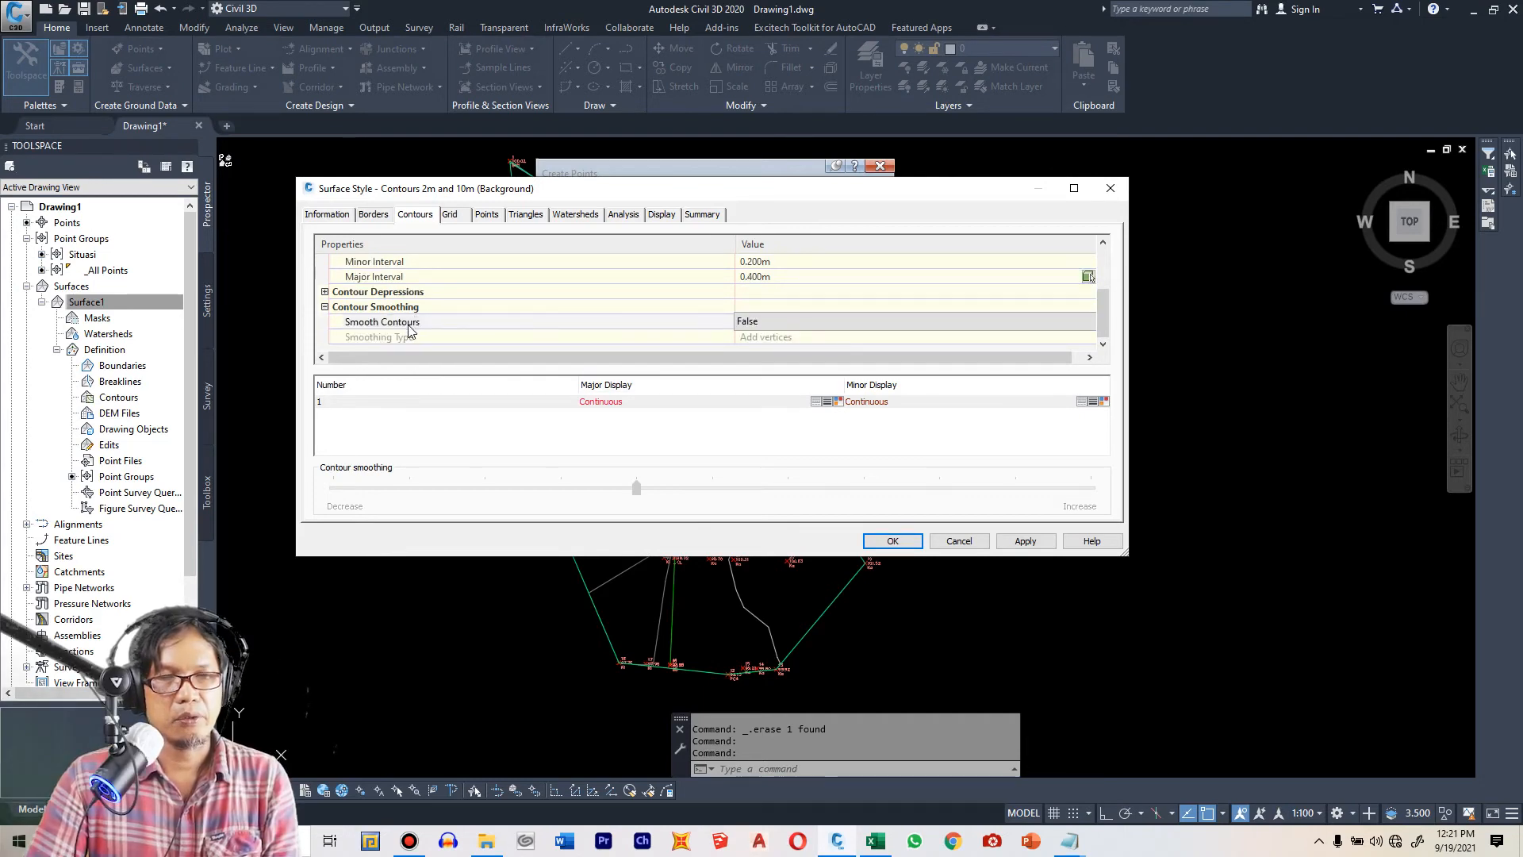
left_click(765, 321)
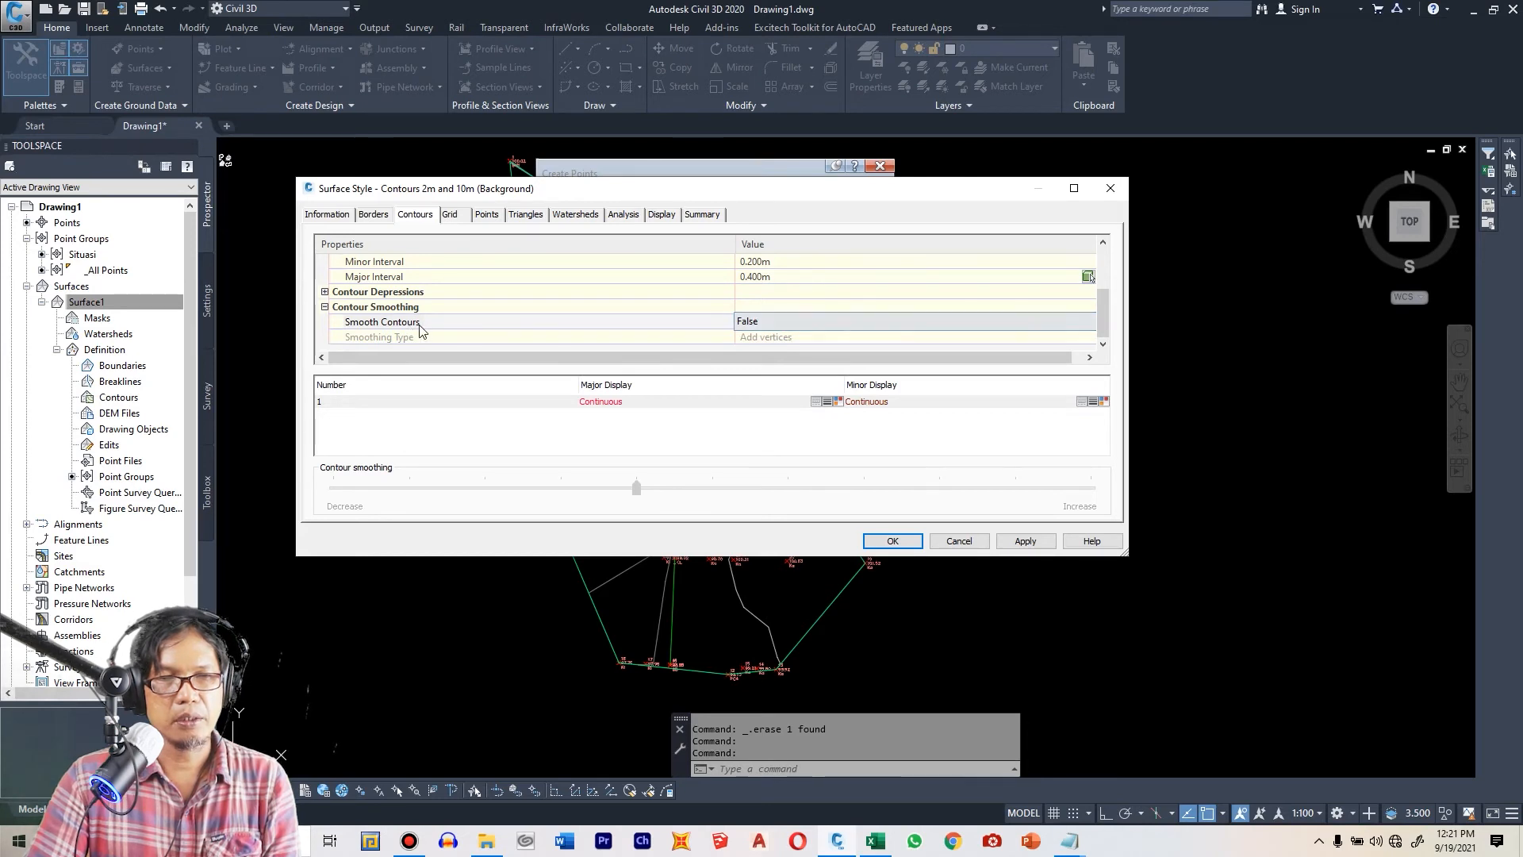
left_click(788, 322)
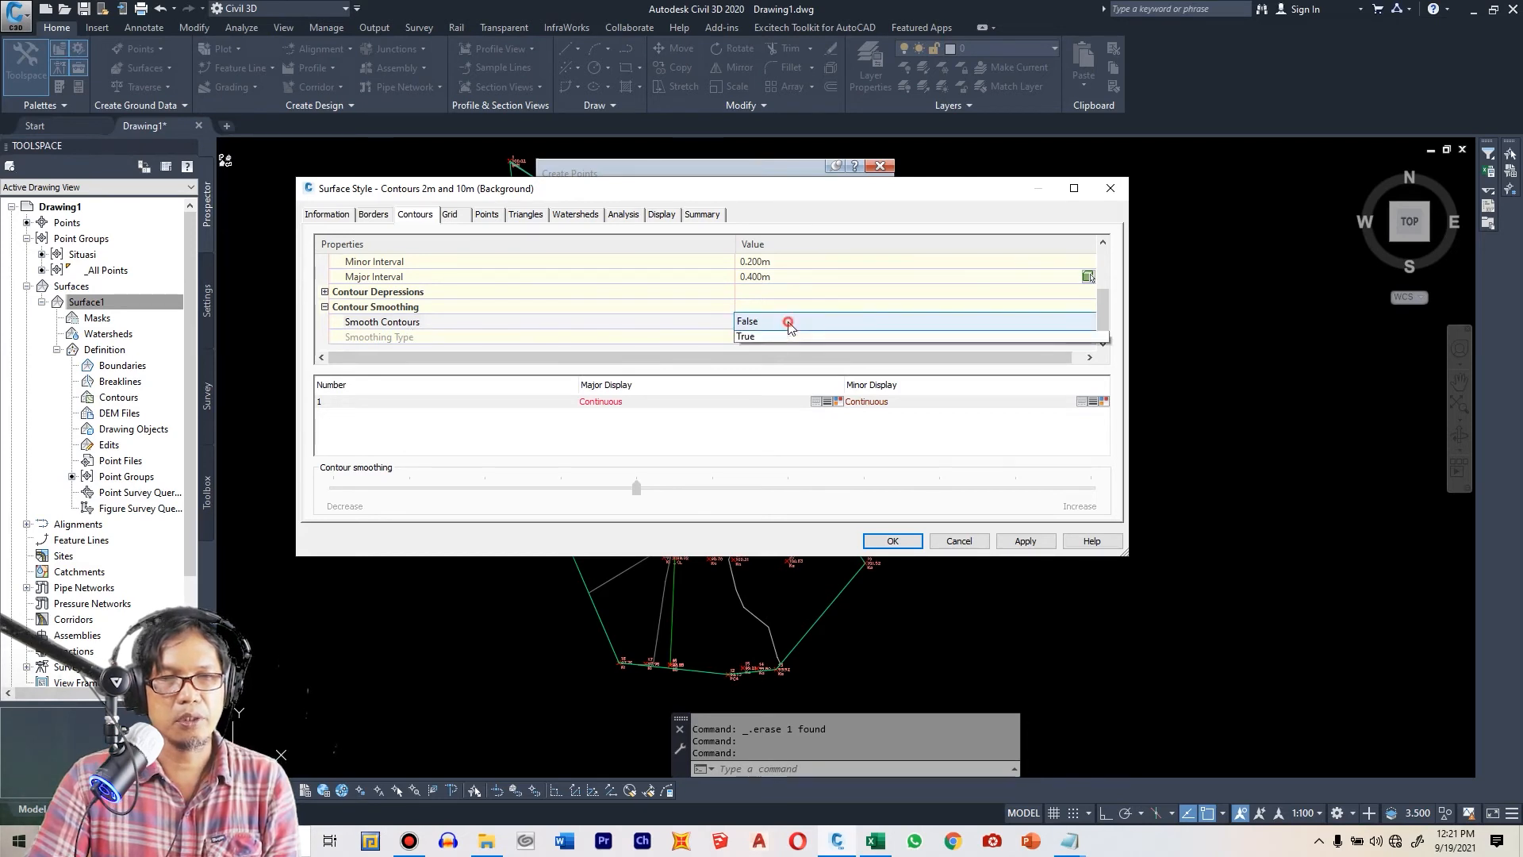
left_click(791, 337)
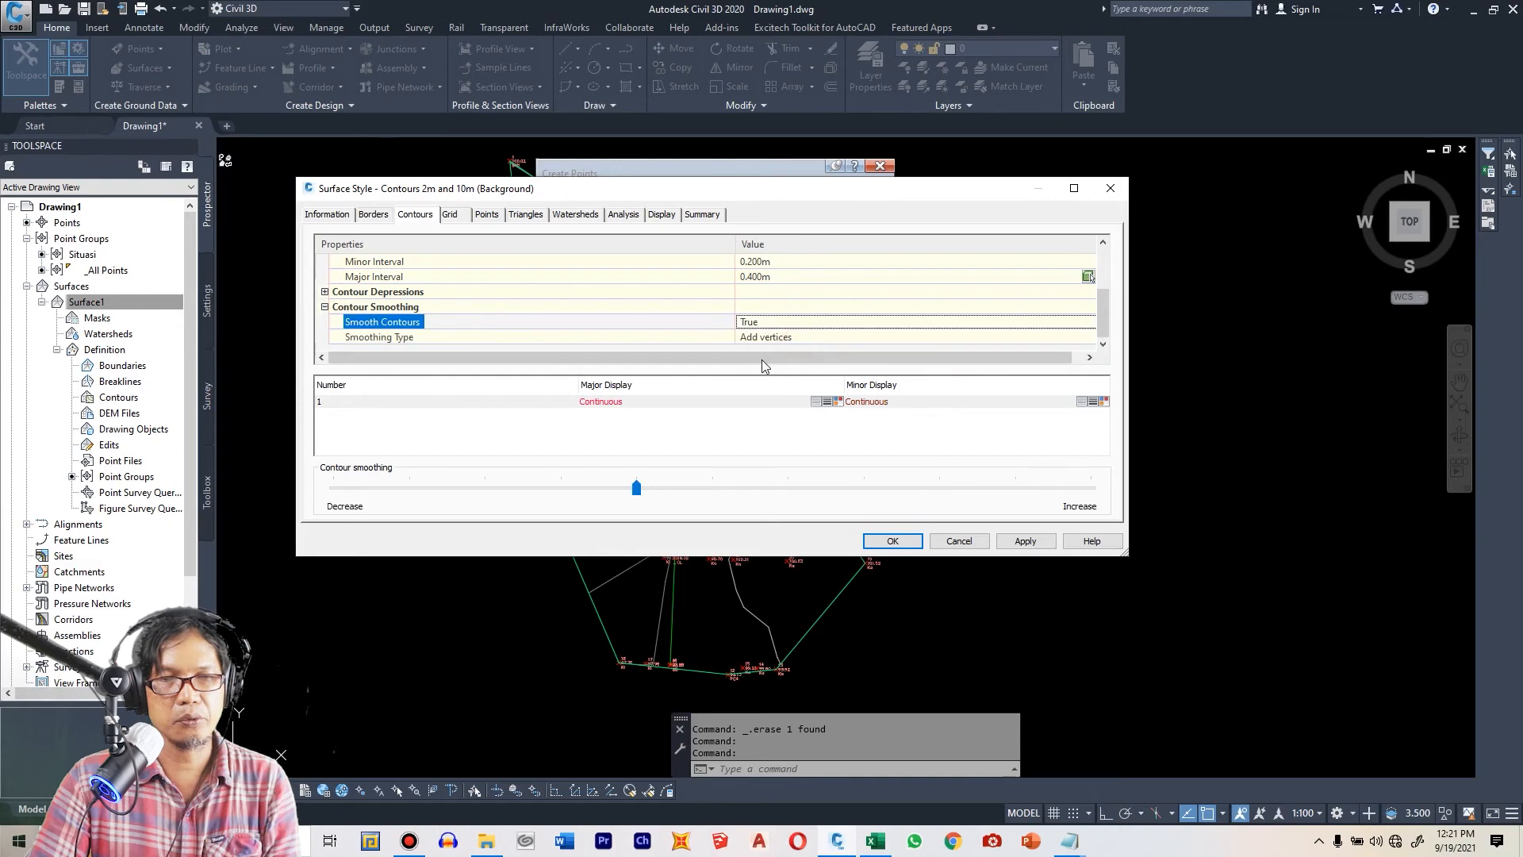
left_click_drag(636, 488, 840, 502)
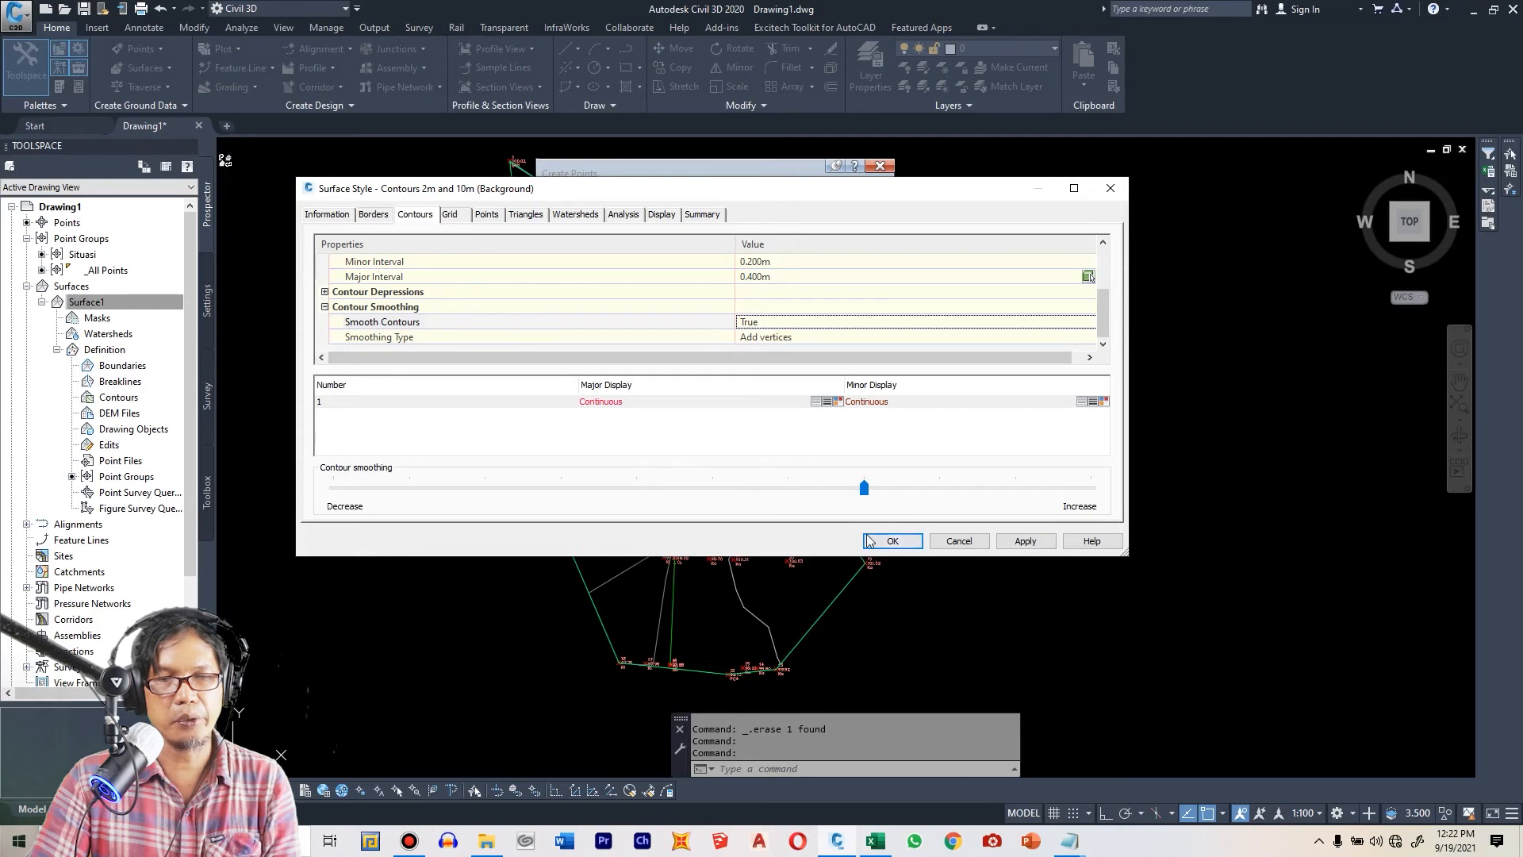
- Turn off the Border component in the surface style's plan display and accept the style changes
left_click(670, 221)
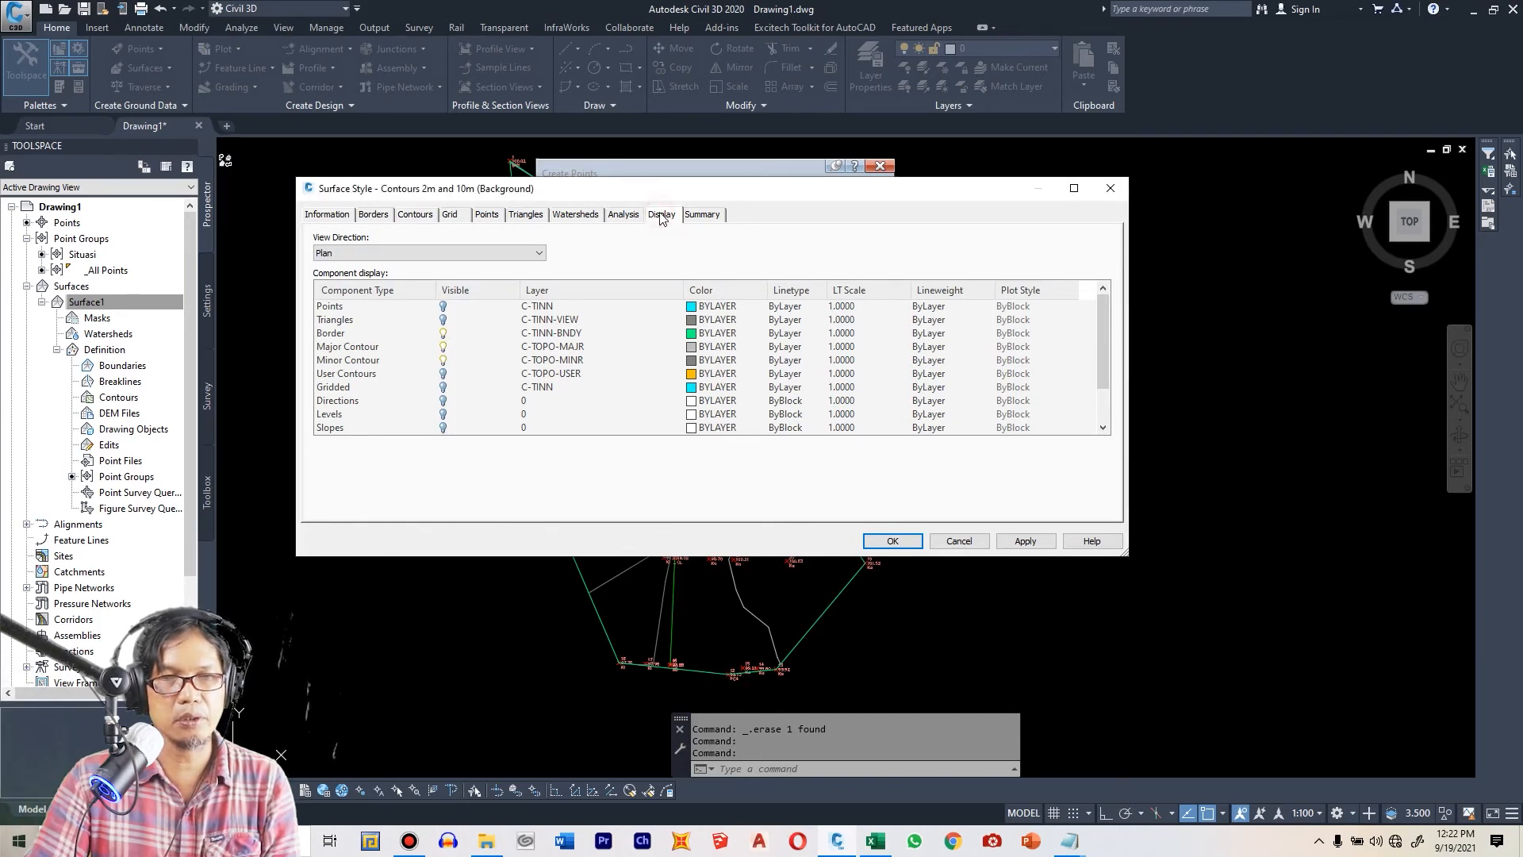
left_click(388, 222)
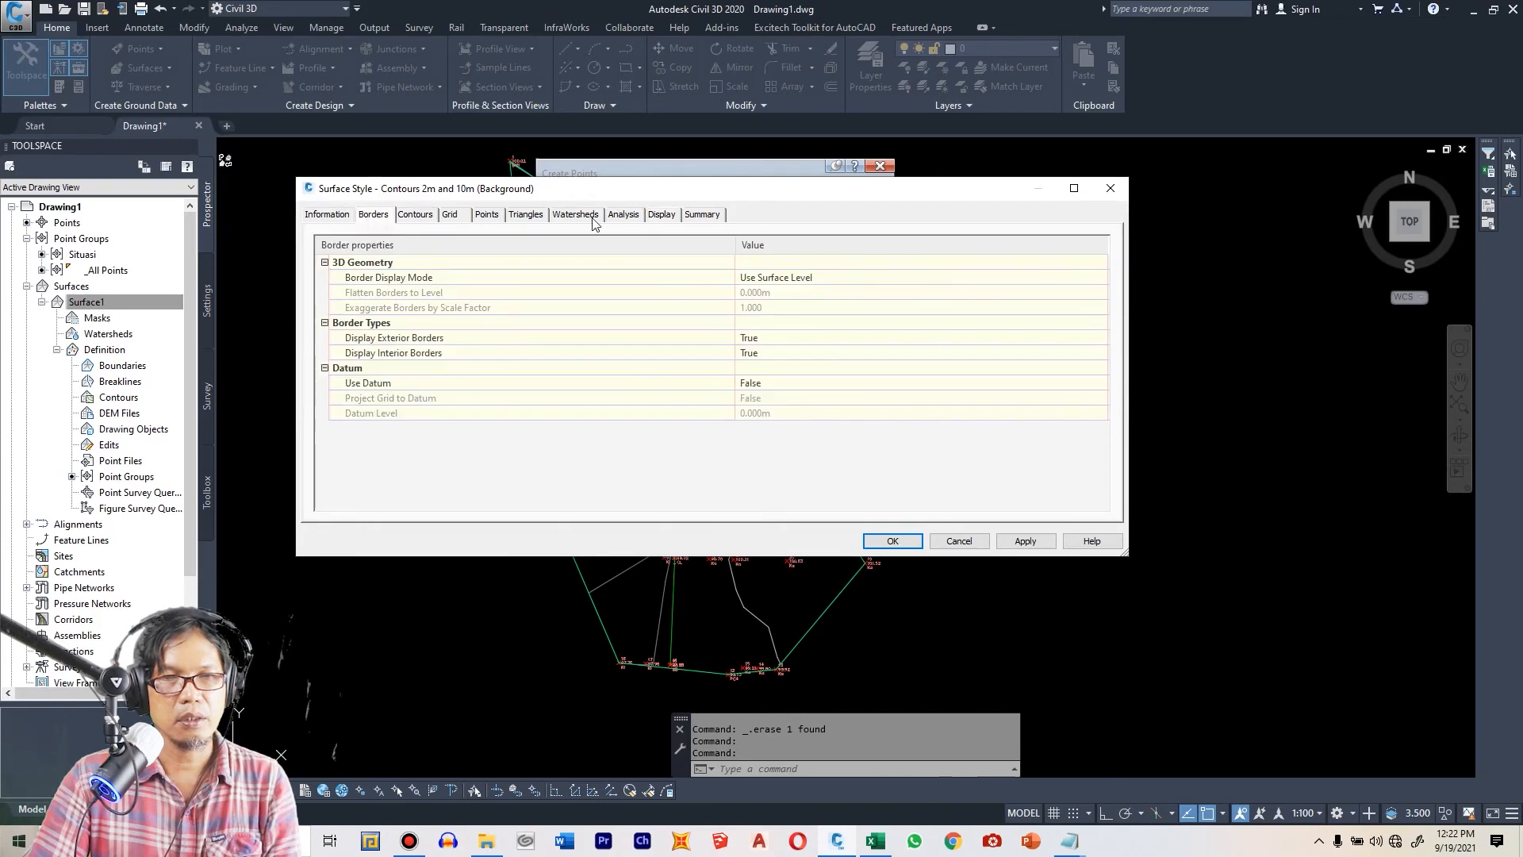
left_click(649, 225)
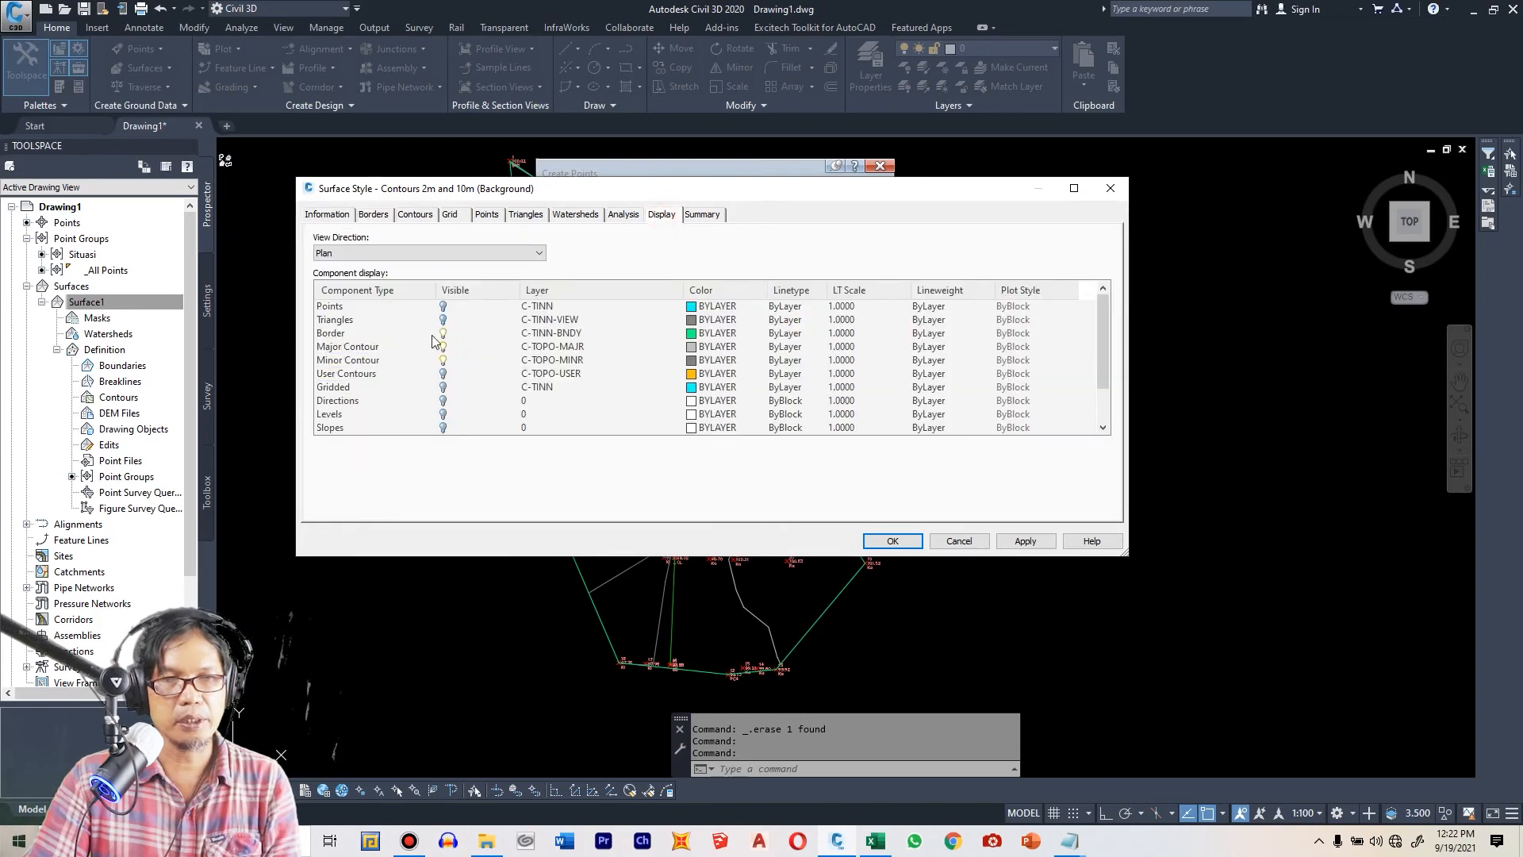
left_click(443, 334)
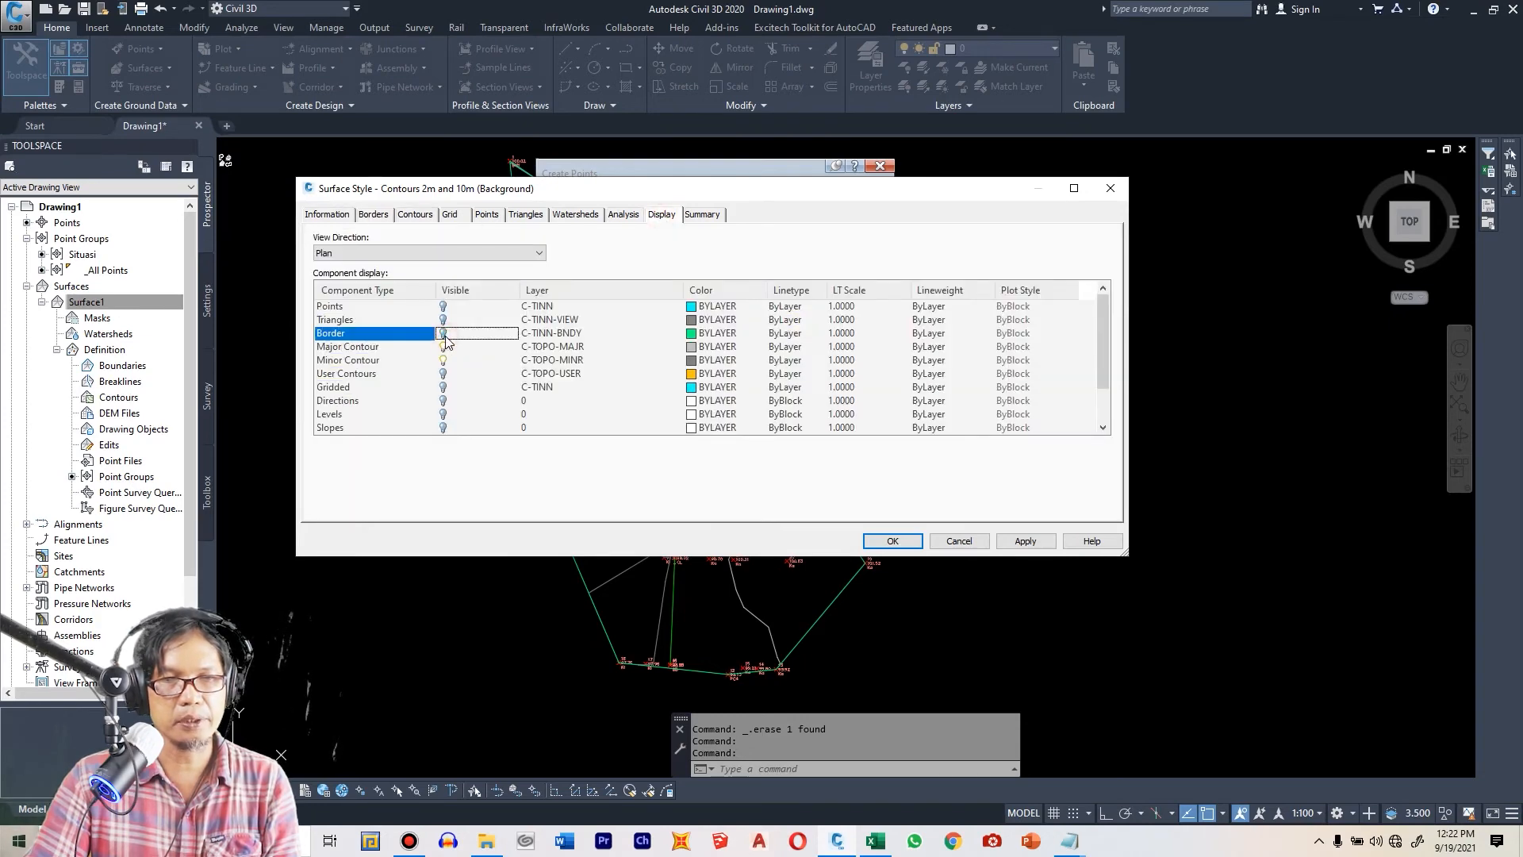
left_click(887, 542)
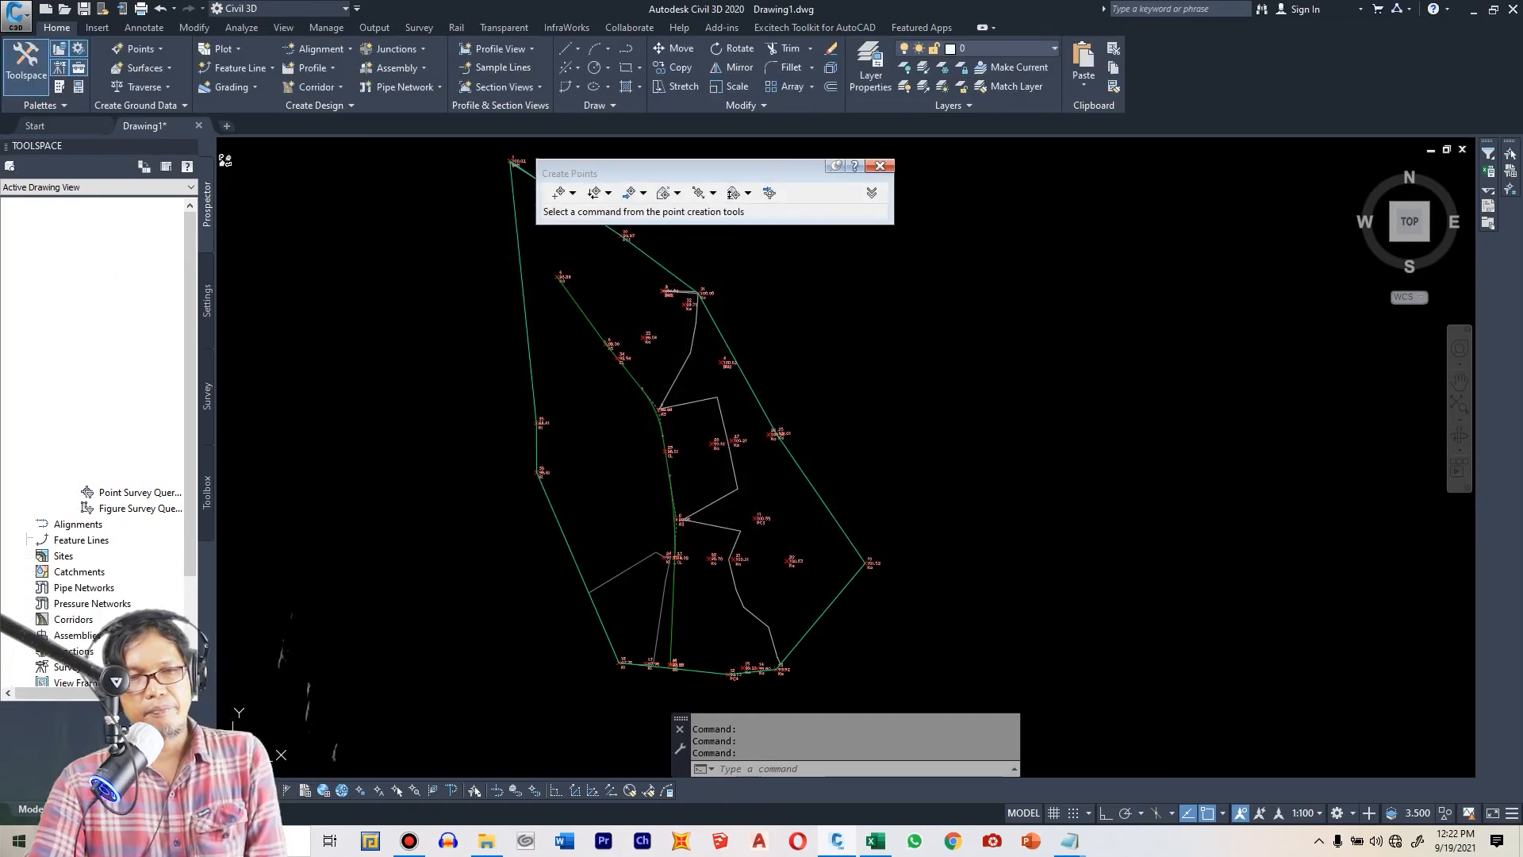
- Examine the smoothed contours of Surface1 around the alignment and the survey points
scroll(653, 500, "down", 4)
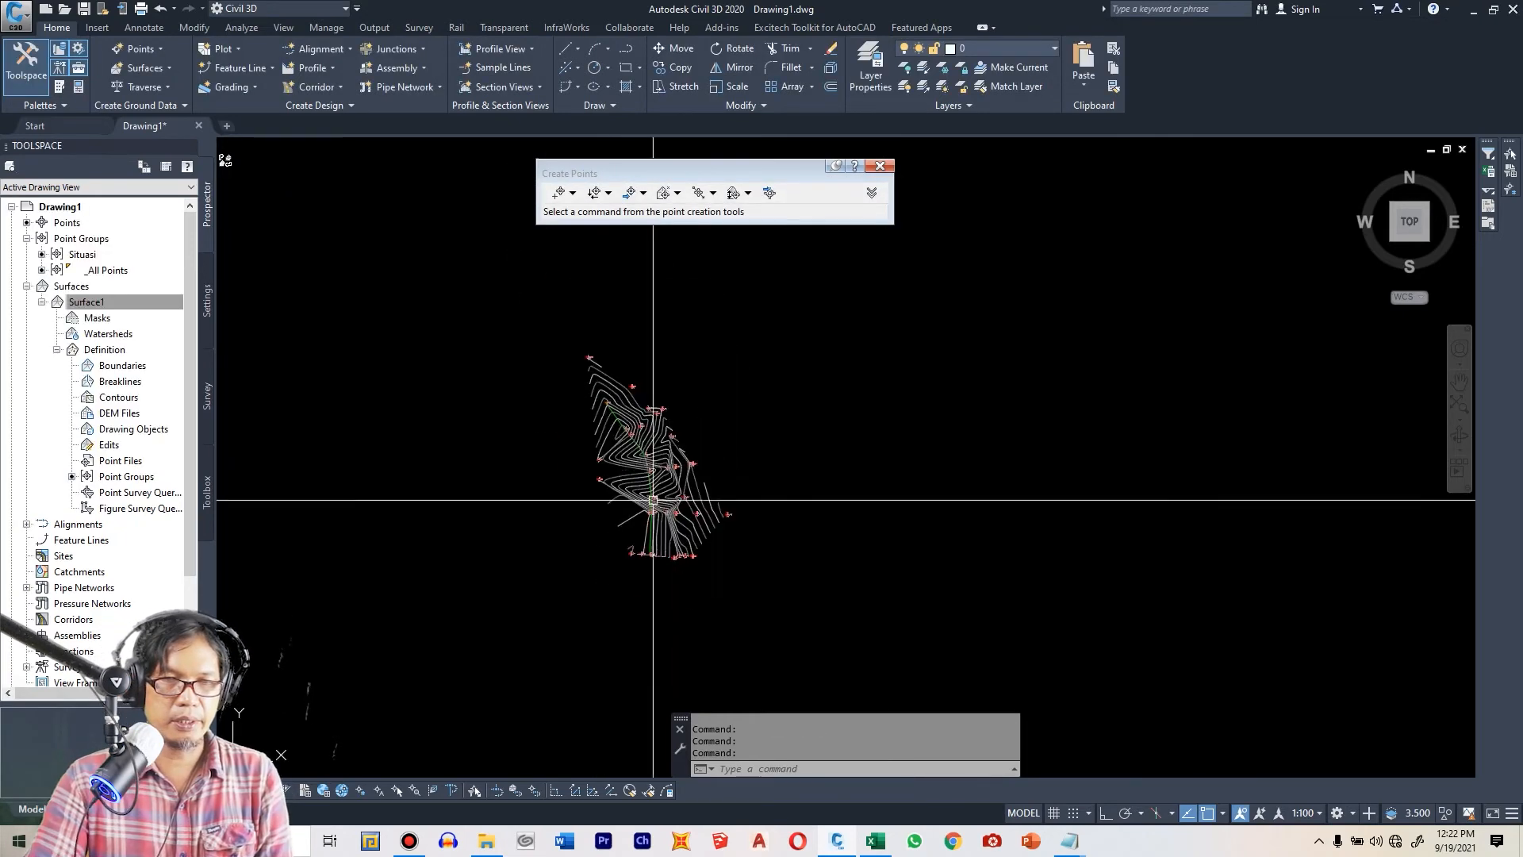
scroll(653, 500, "up", 3)
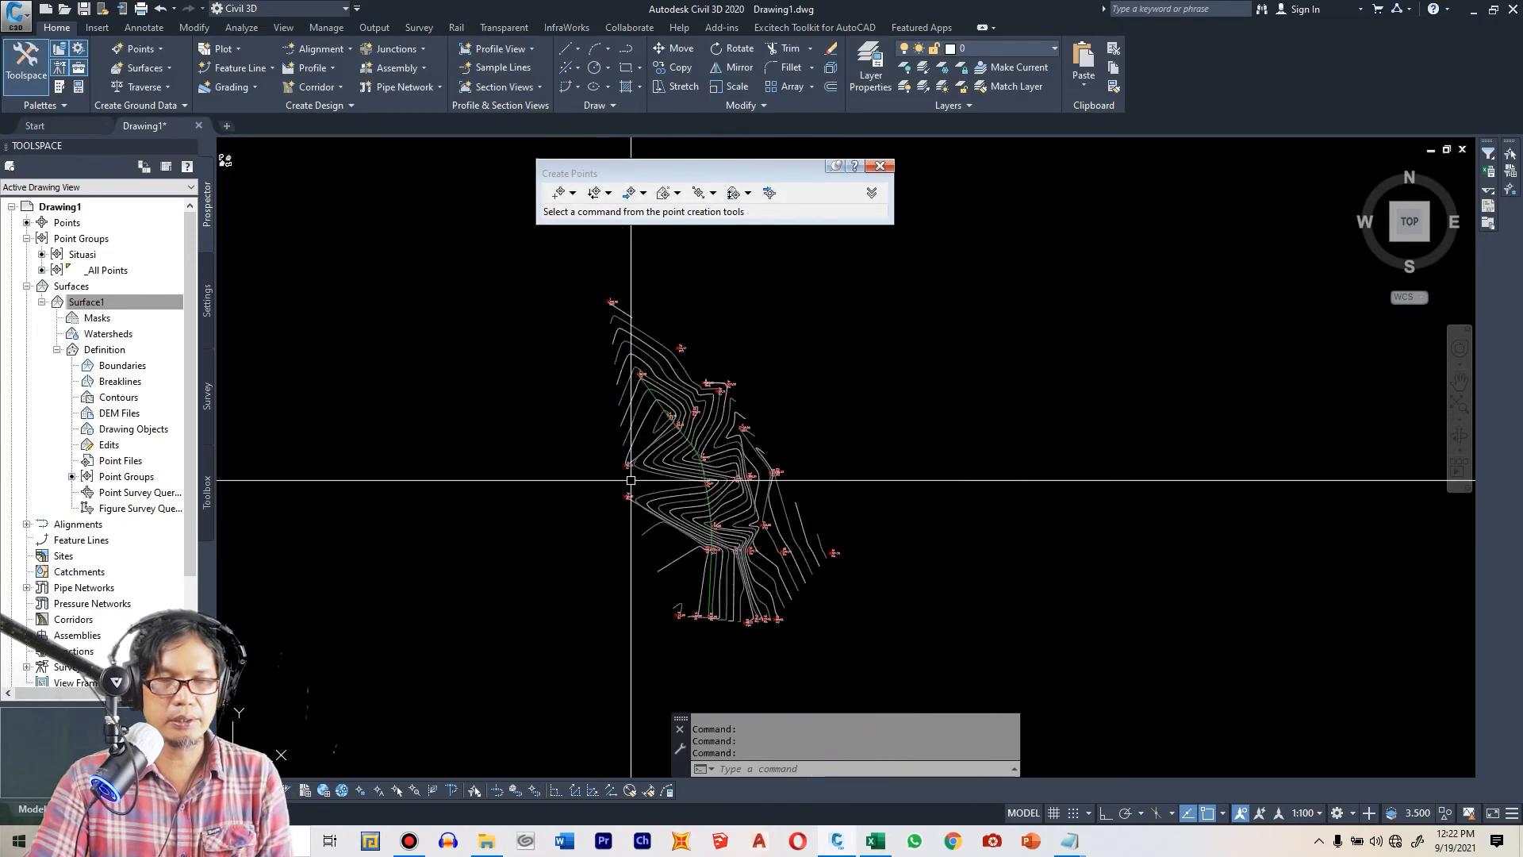
mouse_move(641, 483)
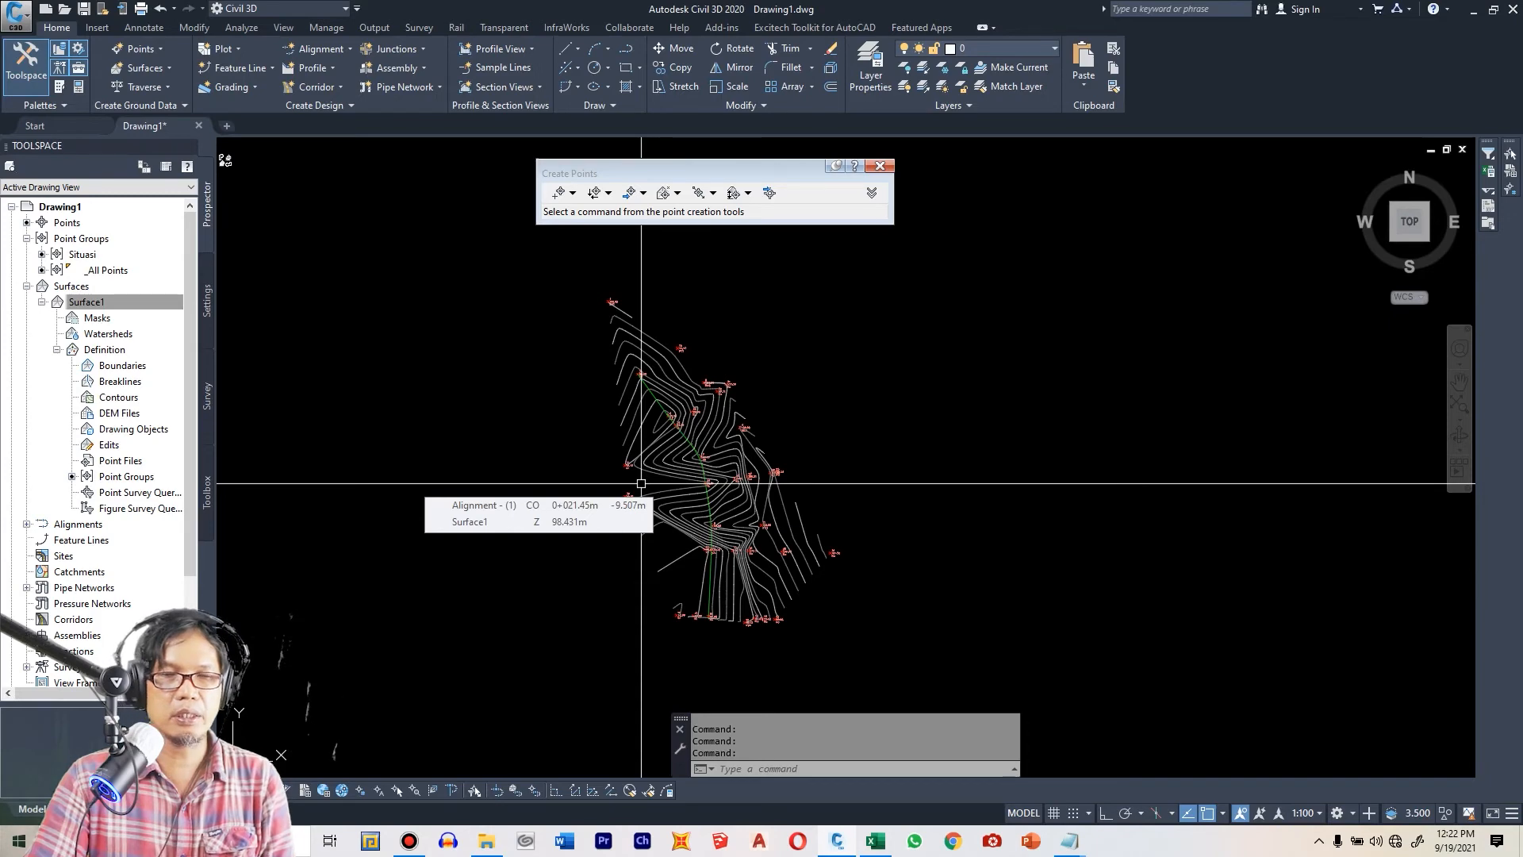
scroll(702, 508, "up", 4)
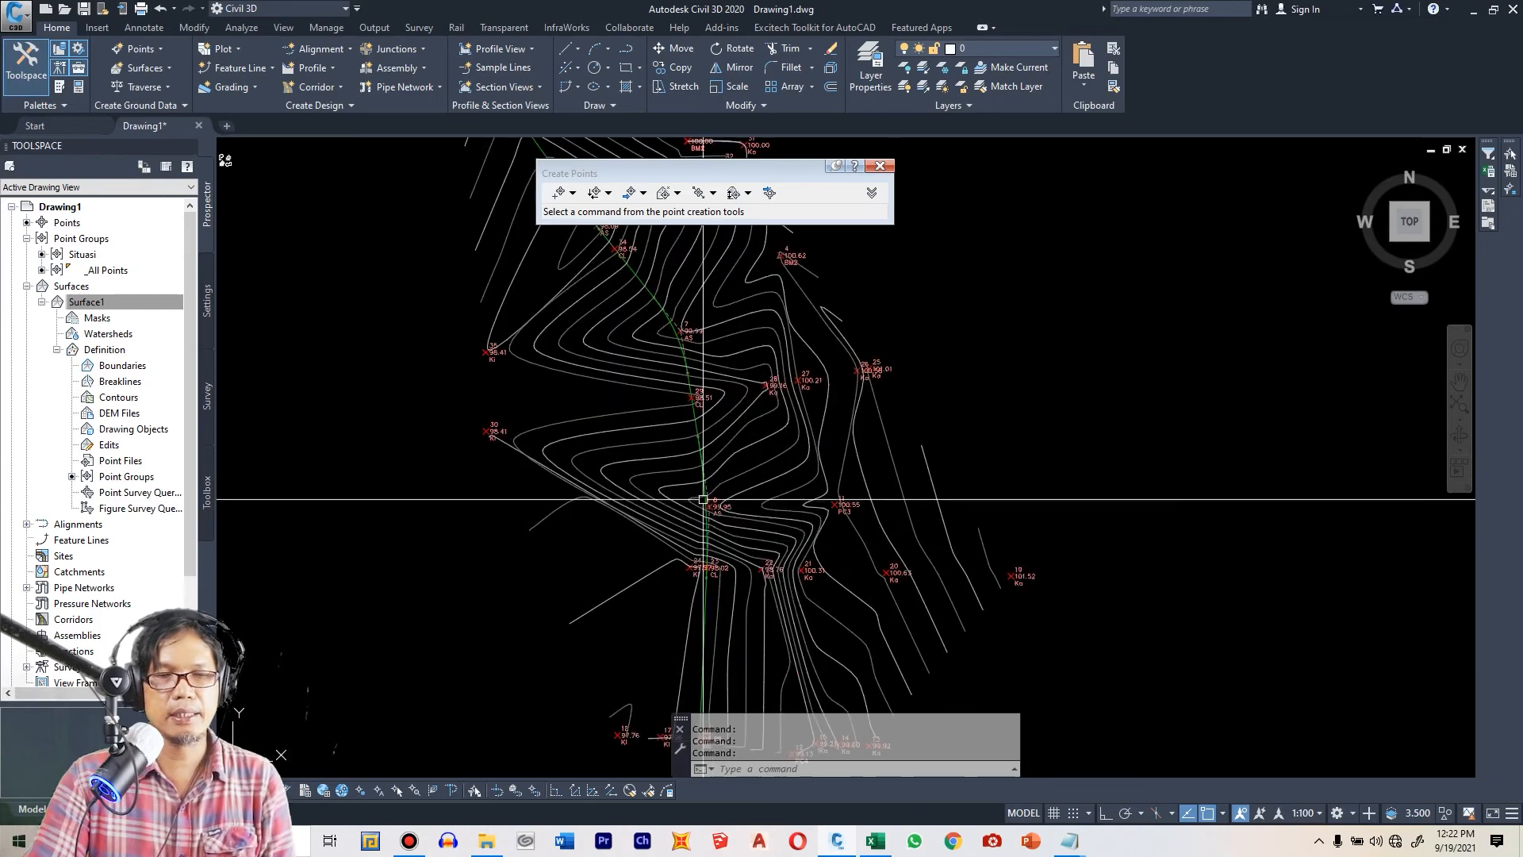
scroll(703, 500, "up", 4)
scroll(703, 489, "down", 6)
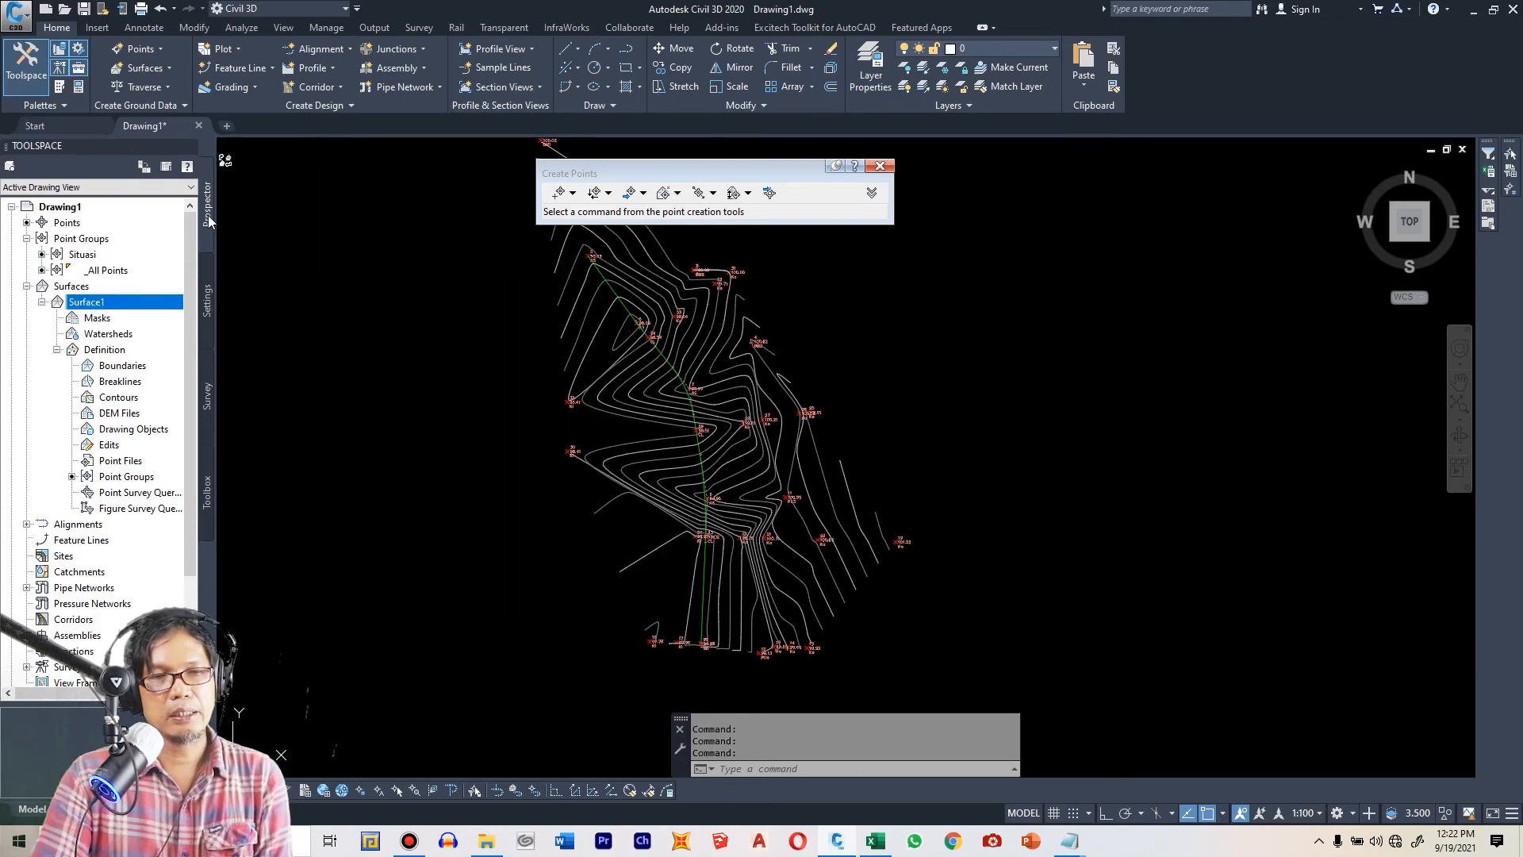
- Create a new blank drawing and begin a polyline with a first segment 10 units long, heading up and to the right
left_click(227, 128)
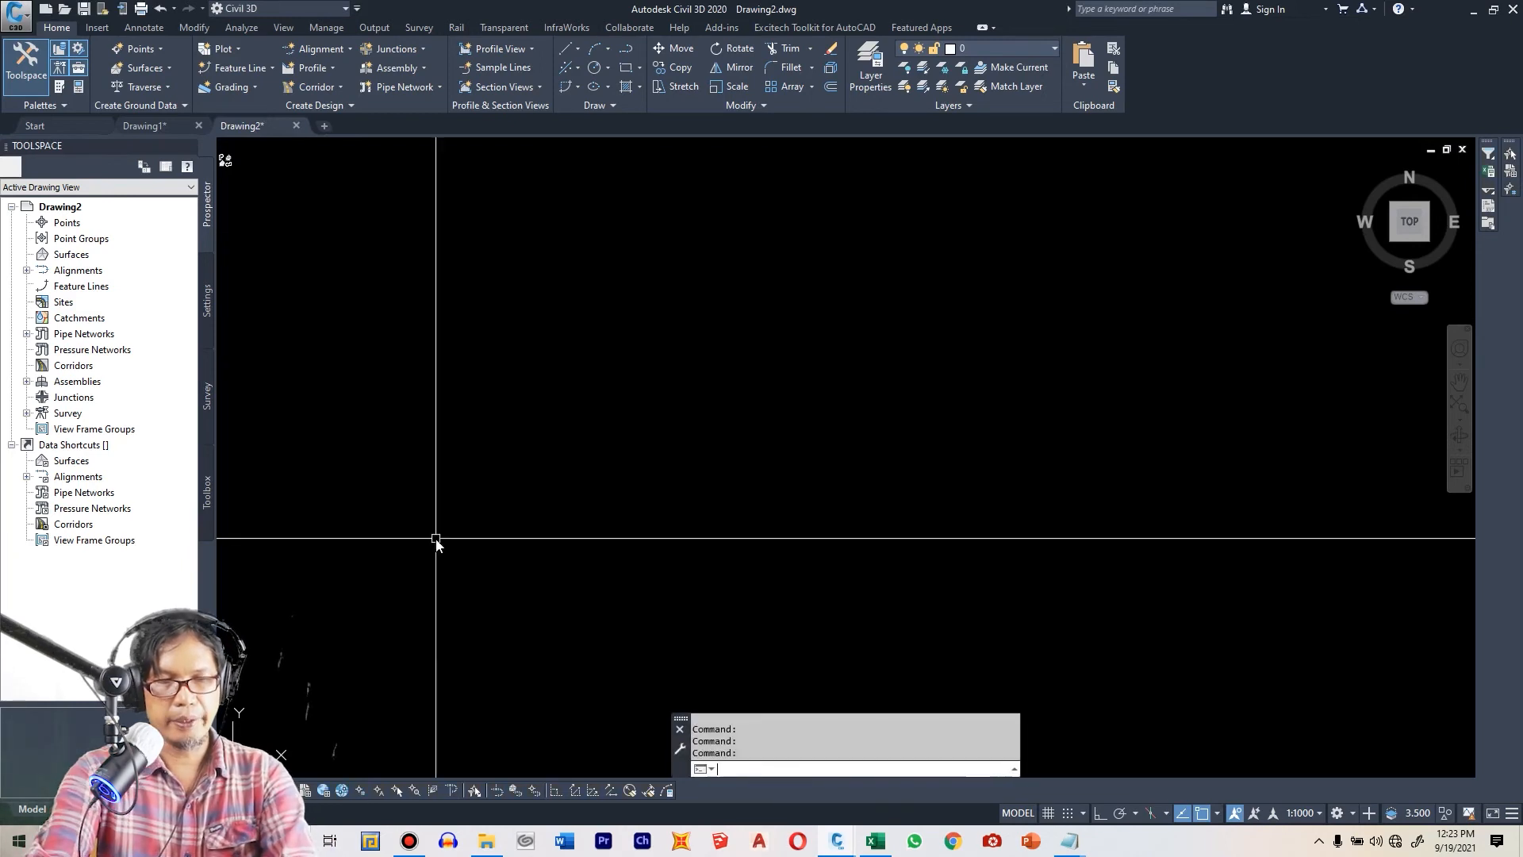
type("PL")
key("Return")
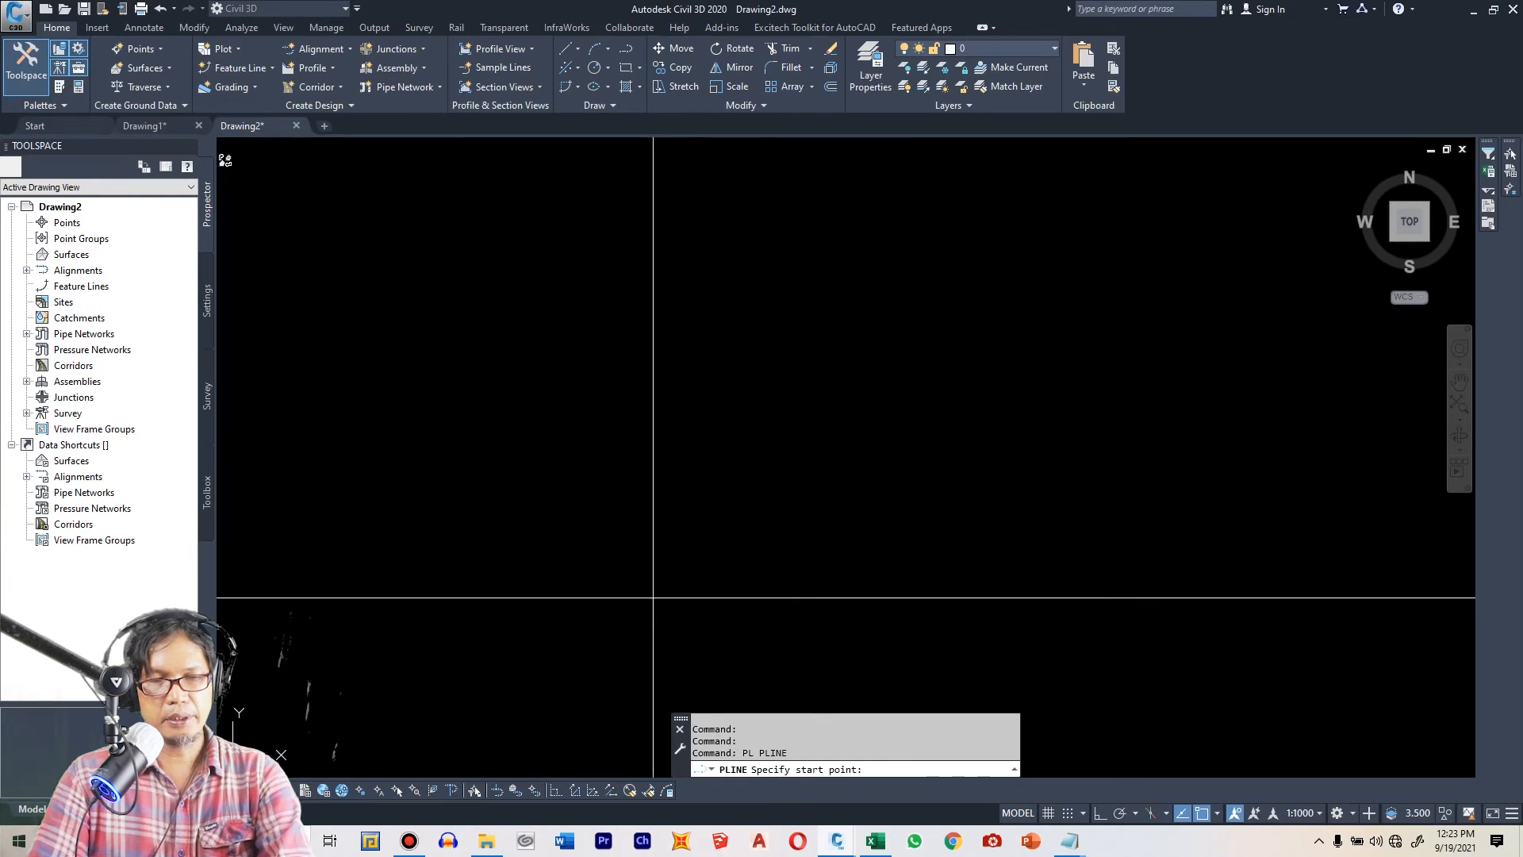
left_click(650, 615)
scroll(658, 569, "up", 2)
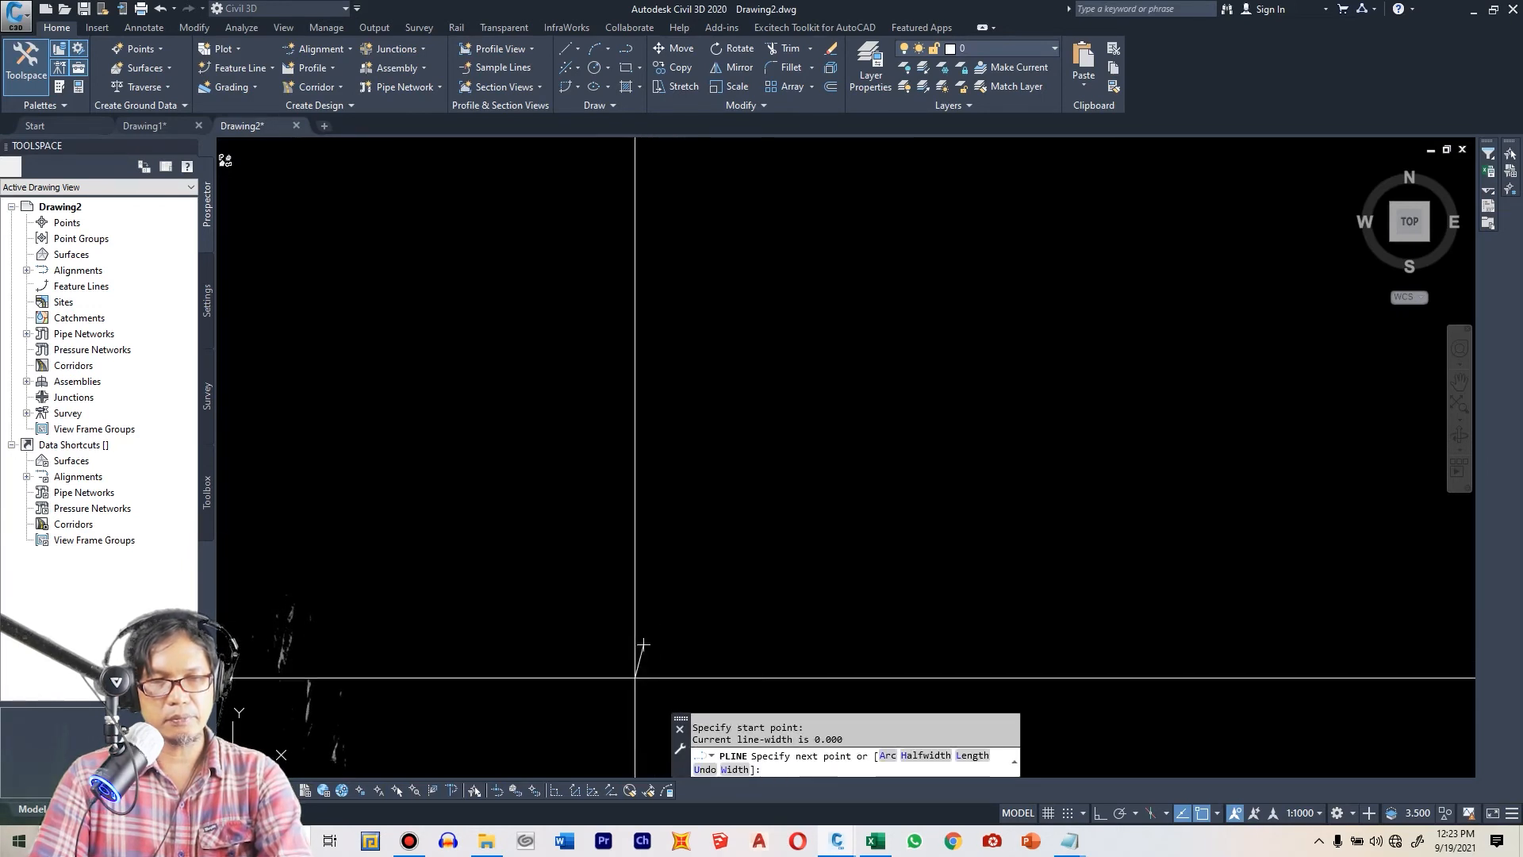
scroll(635, 677, "up", 4)
type("10")
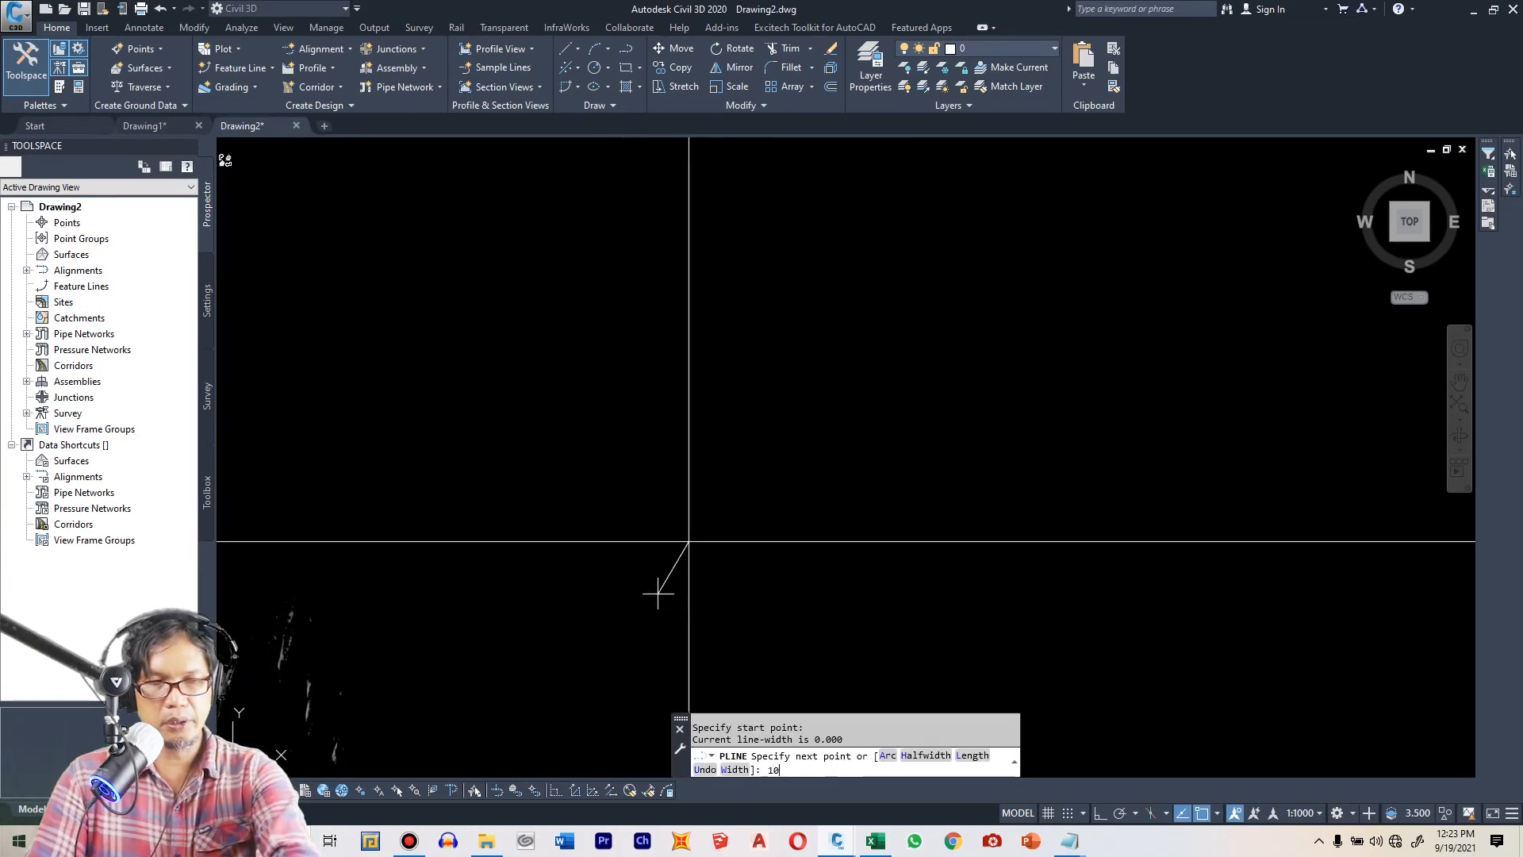
key("Return")
- Undo the stray polyline vertex, add four more segments of 10 units each bending round to the upper left, and finish the polyline
scroll(676, 605, "up", 7)
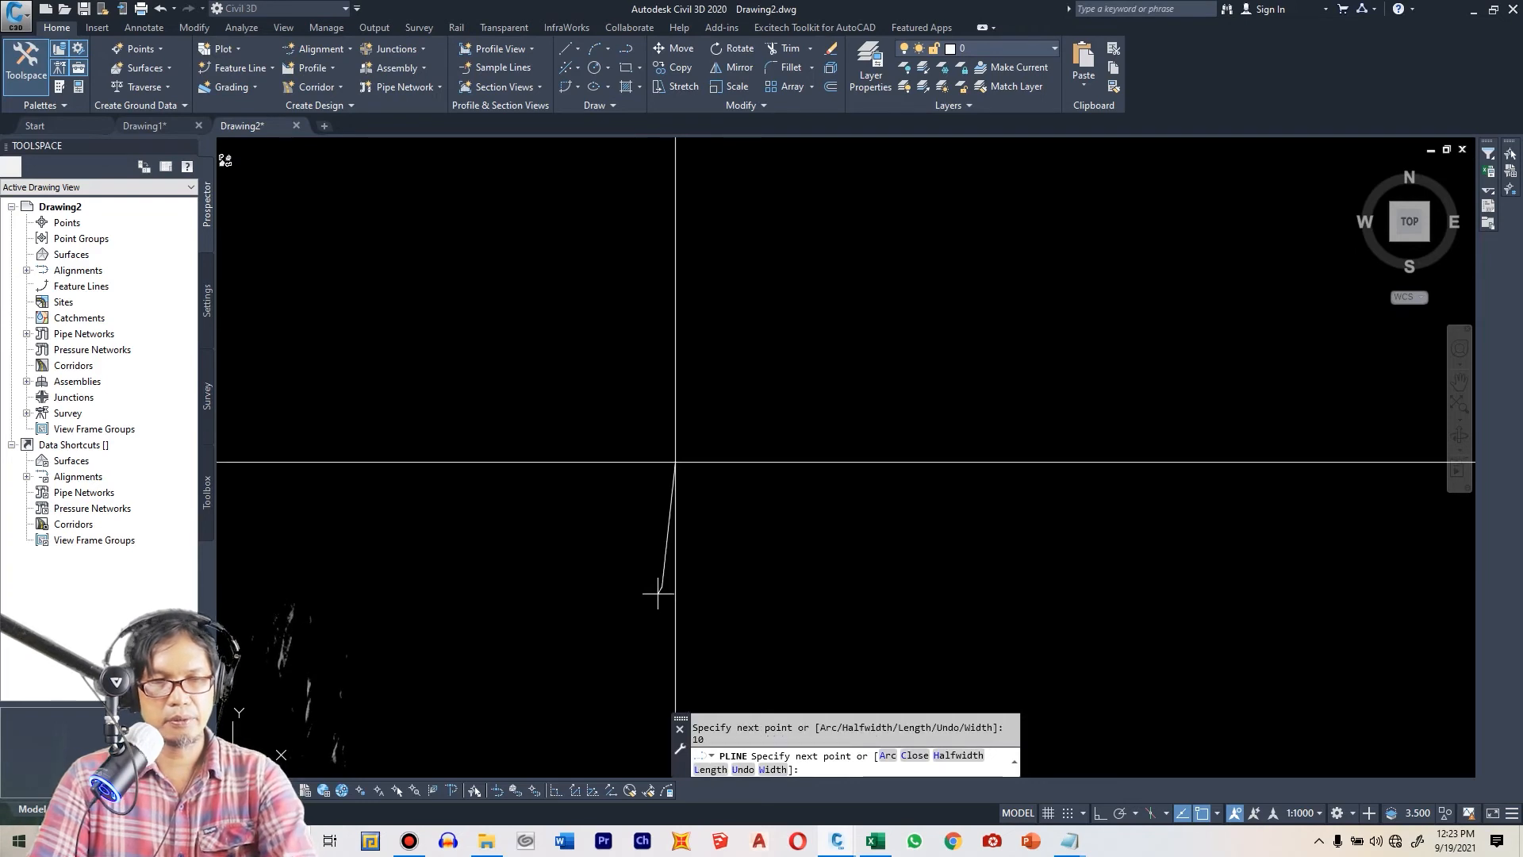
scroll(682, 607, "up", 3)
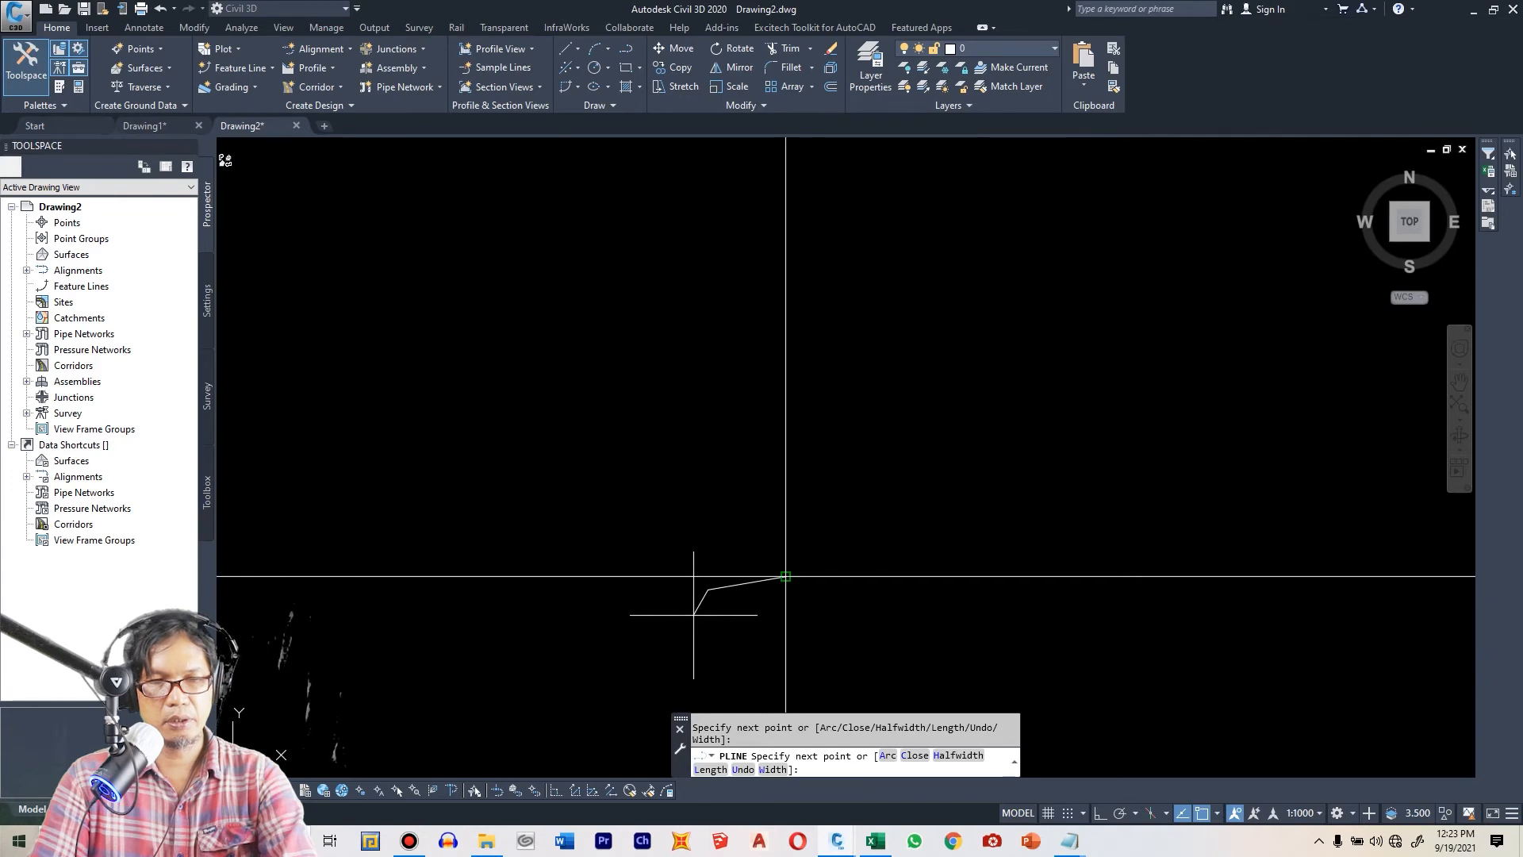
type("u")
key("Return")
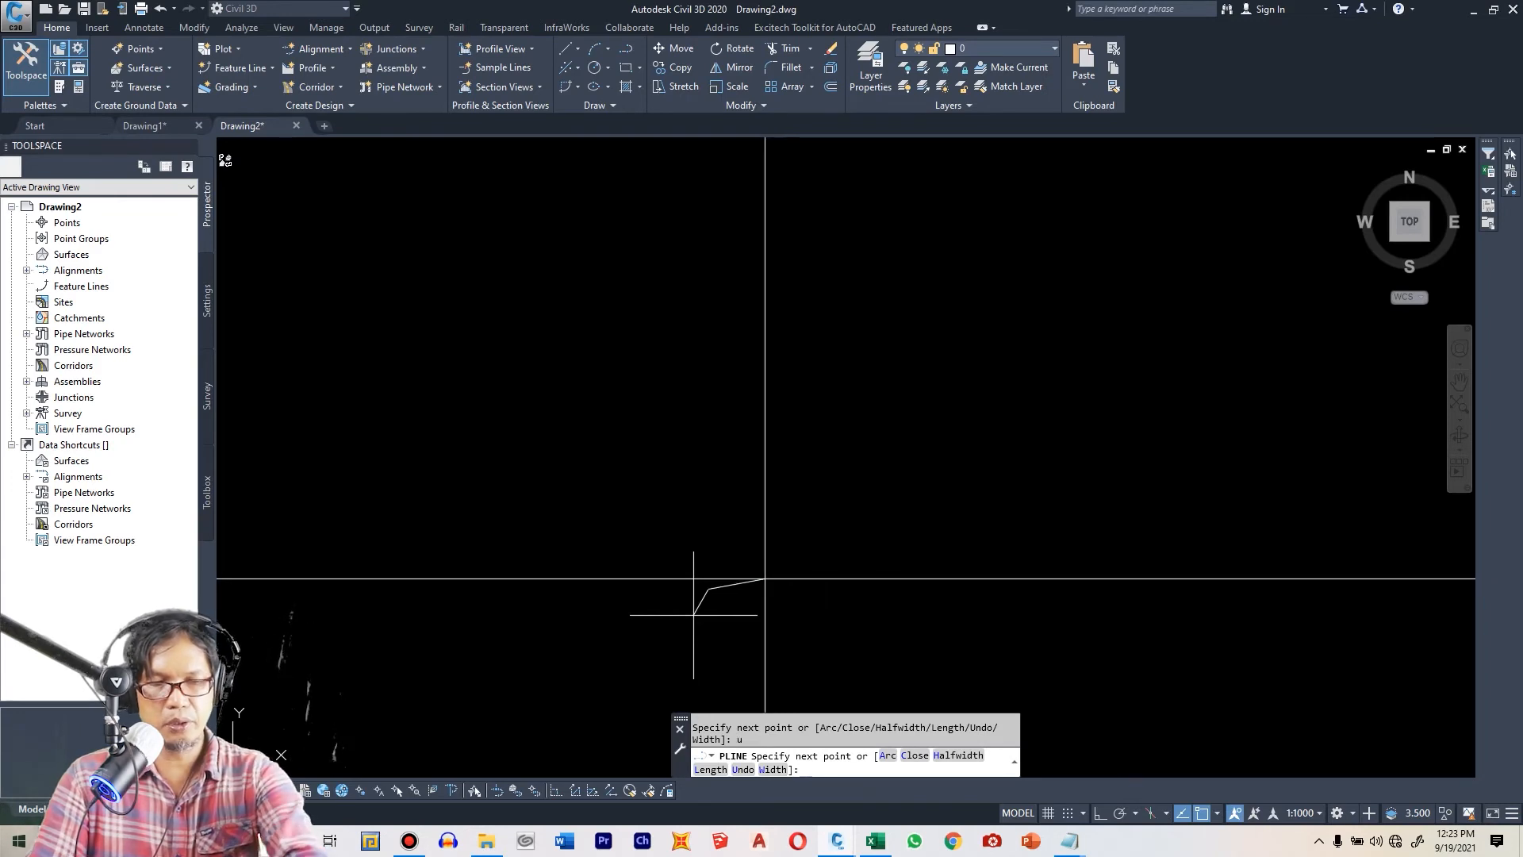
type("10")
key("Return")
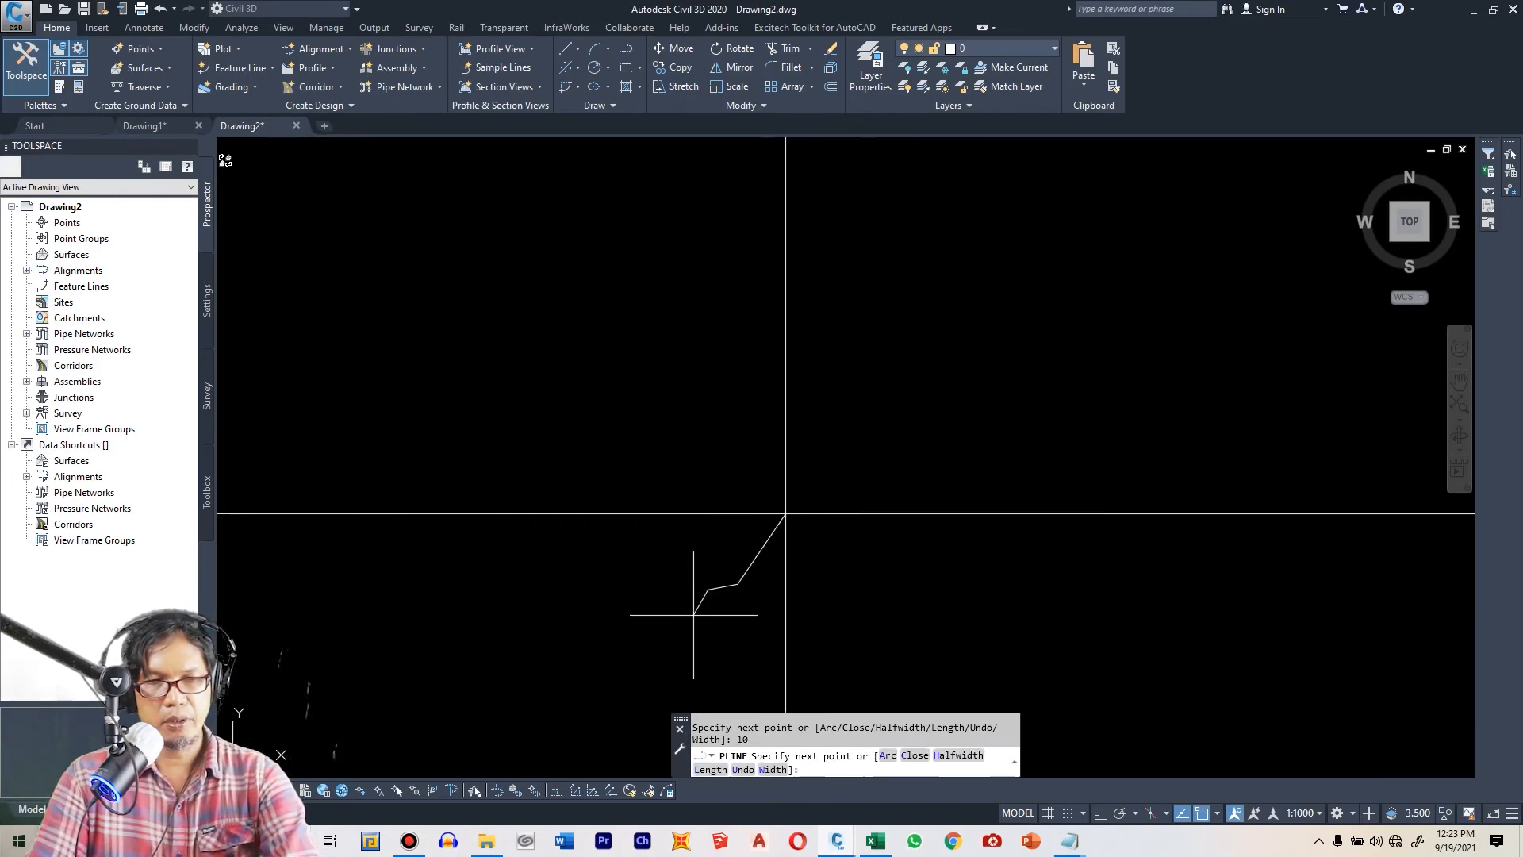
type("10")
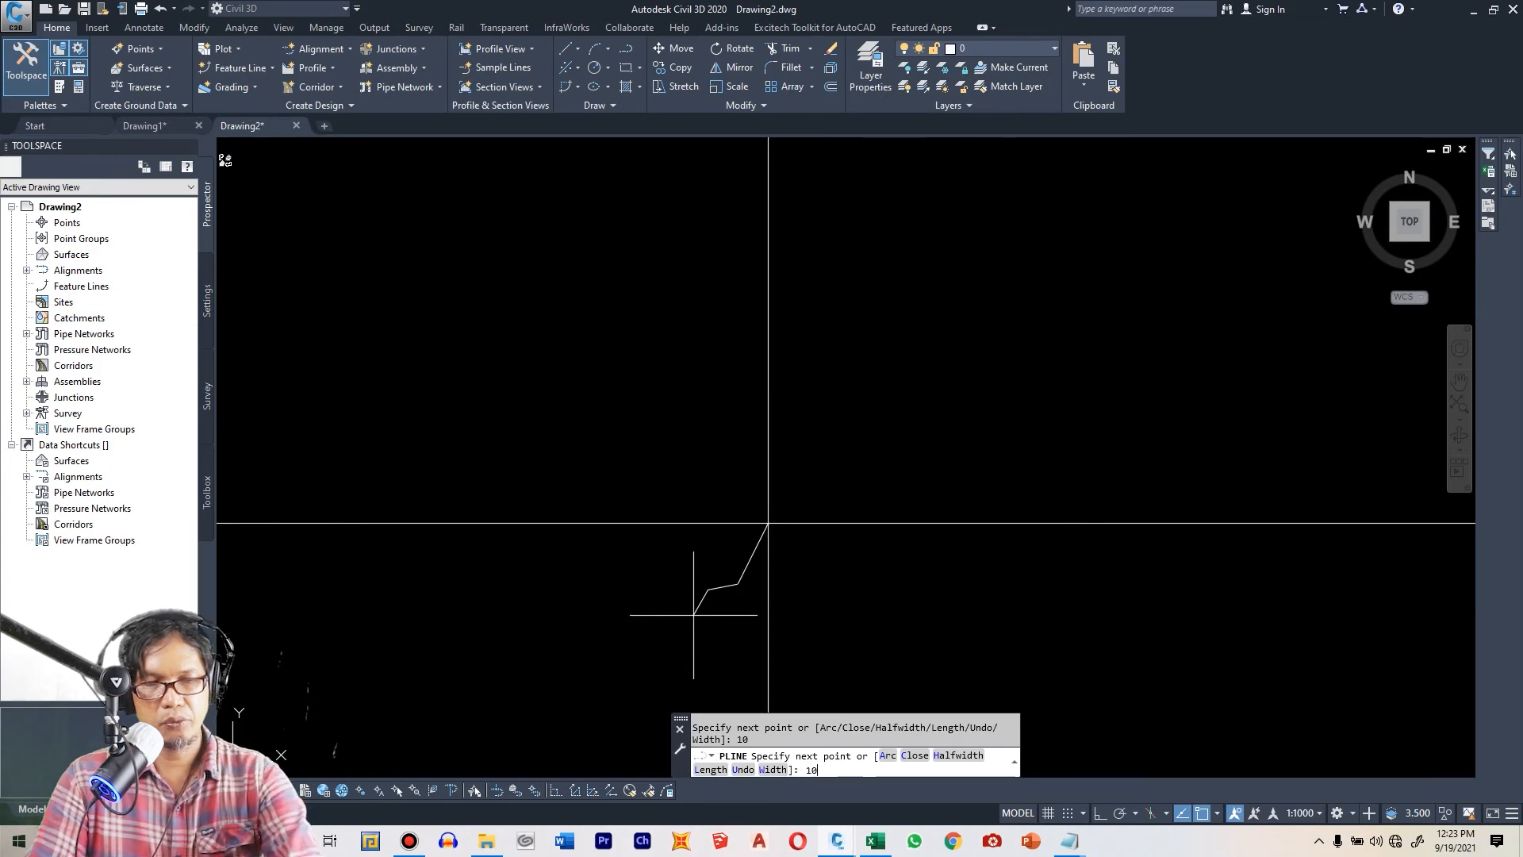
key("Return")
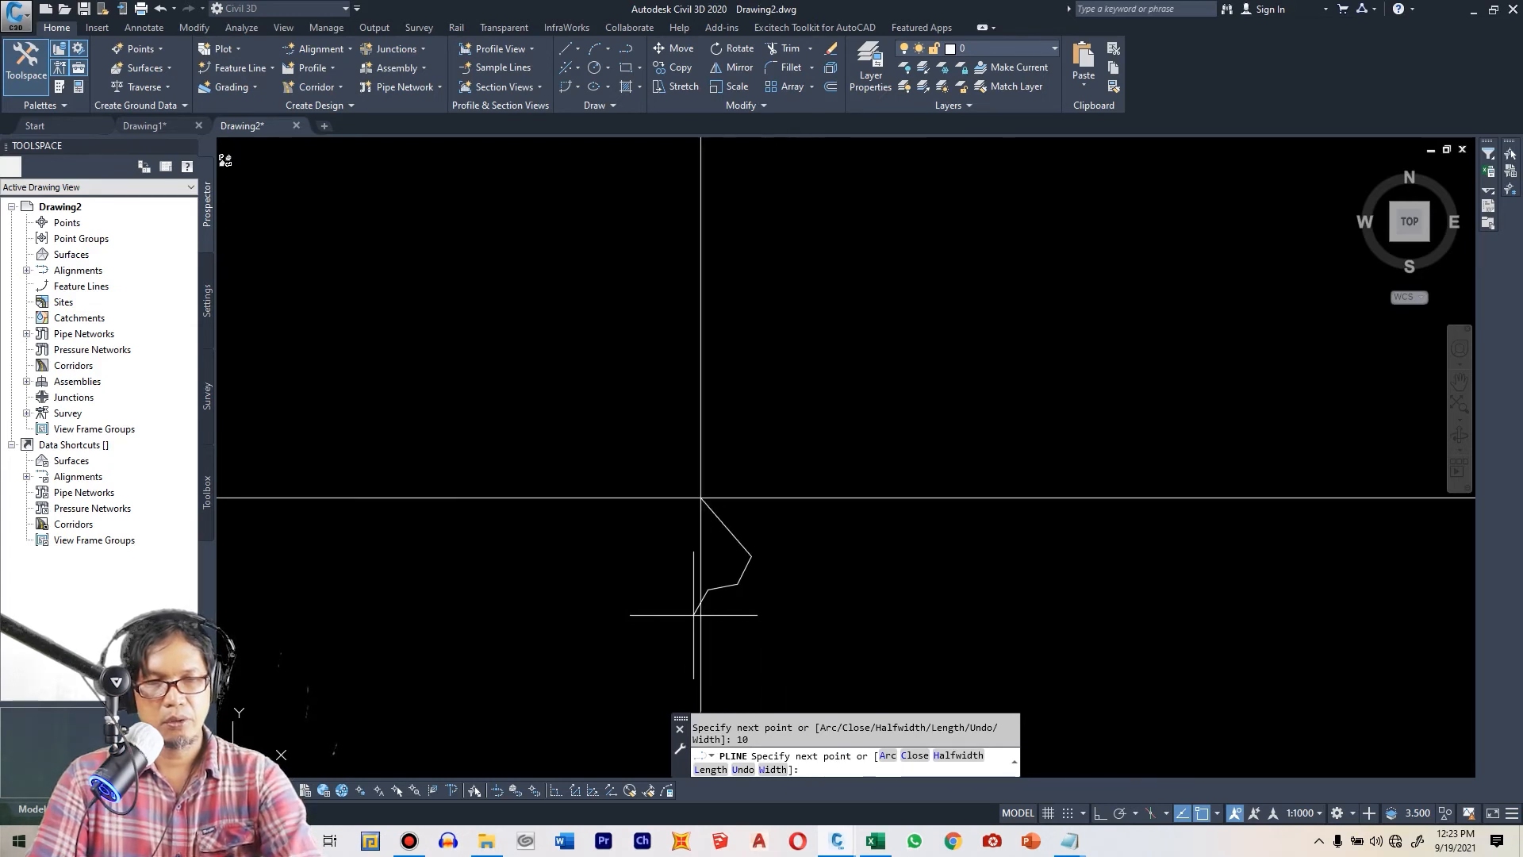
type("10")
key("Return")
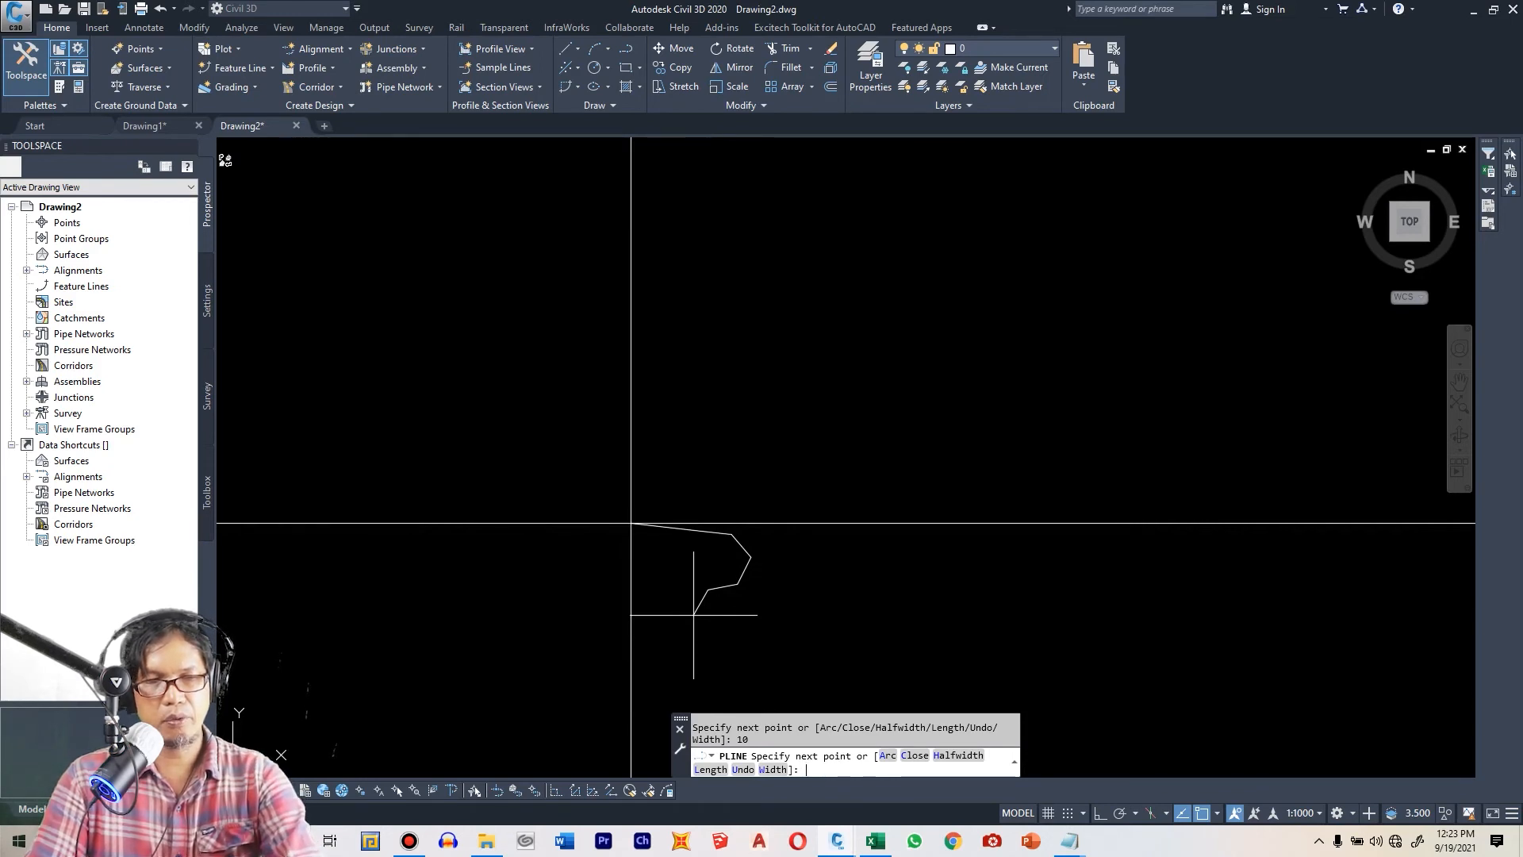
key("Return")
scroll(670, 623, "up", 2)
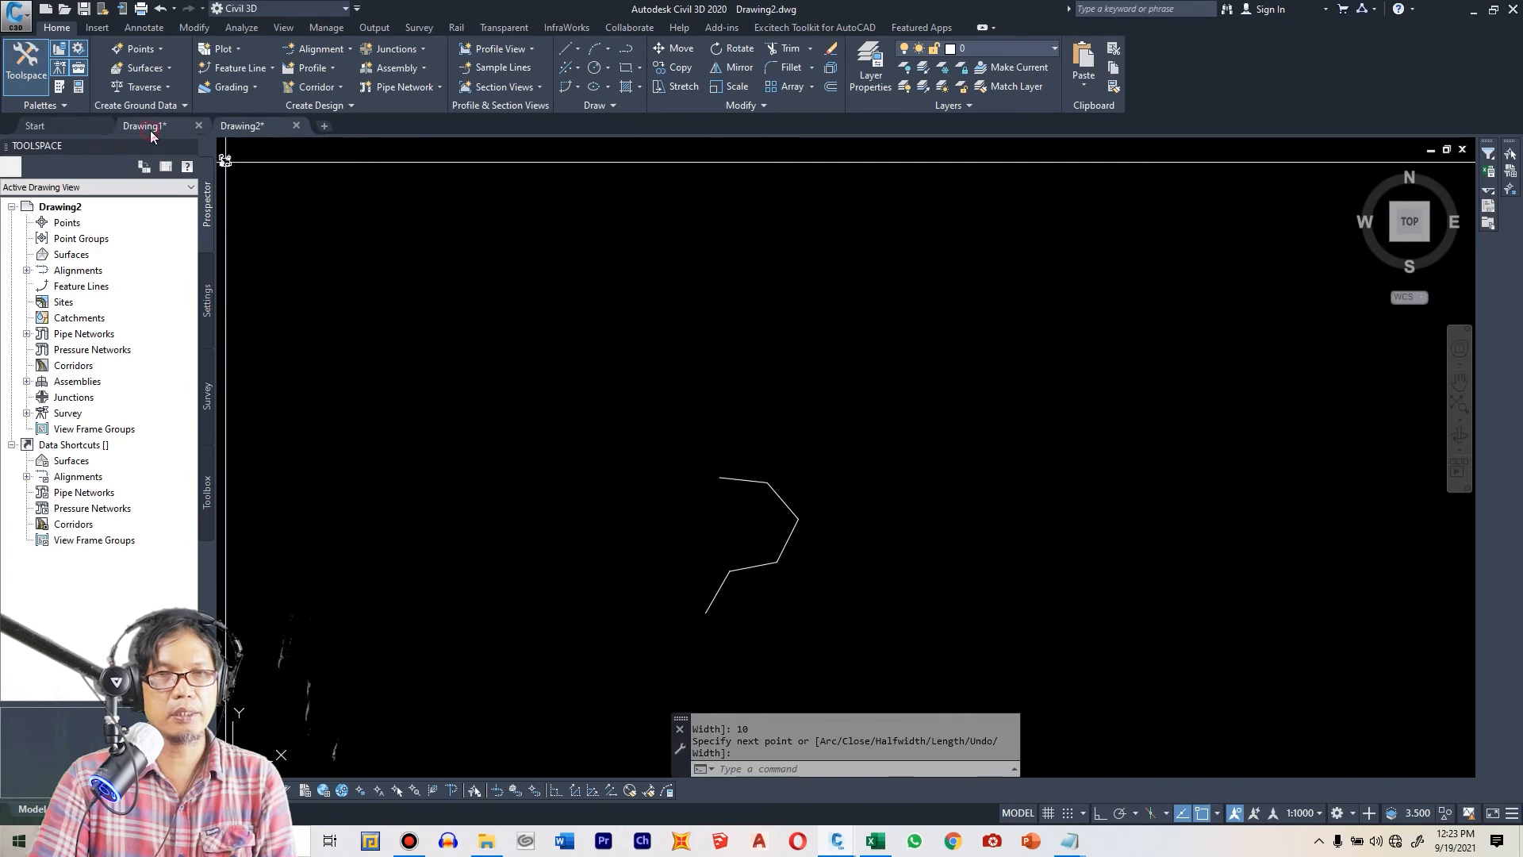
- Compare the alignment and contours in Drawing1 with the sample polyline in Drawing2
left_click(147, 127)
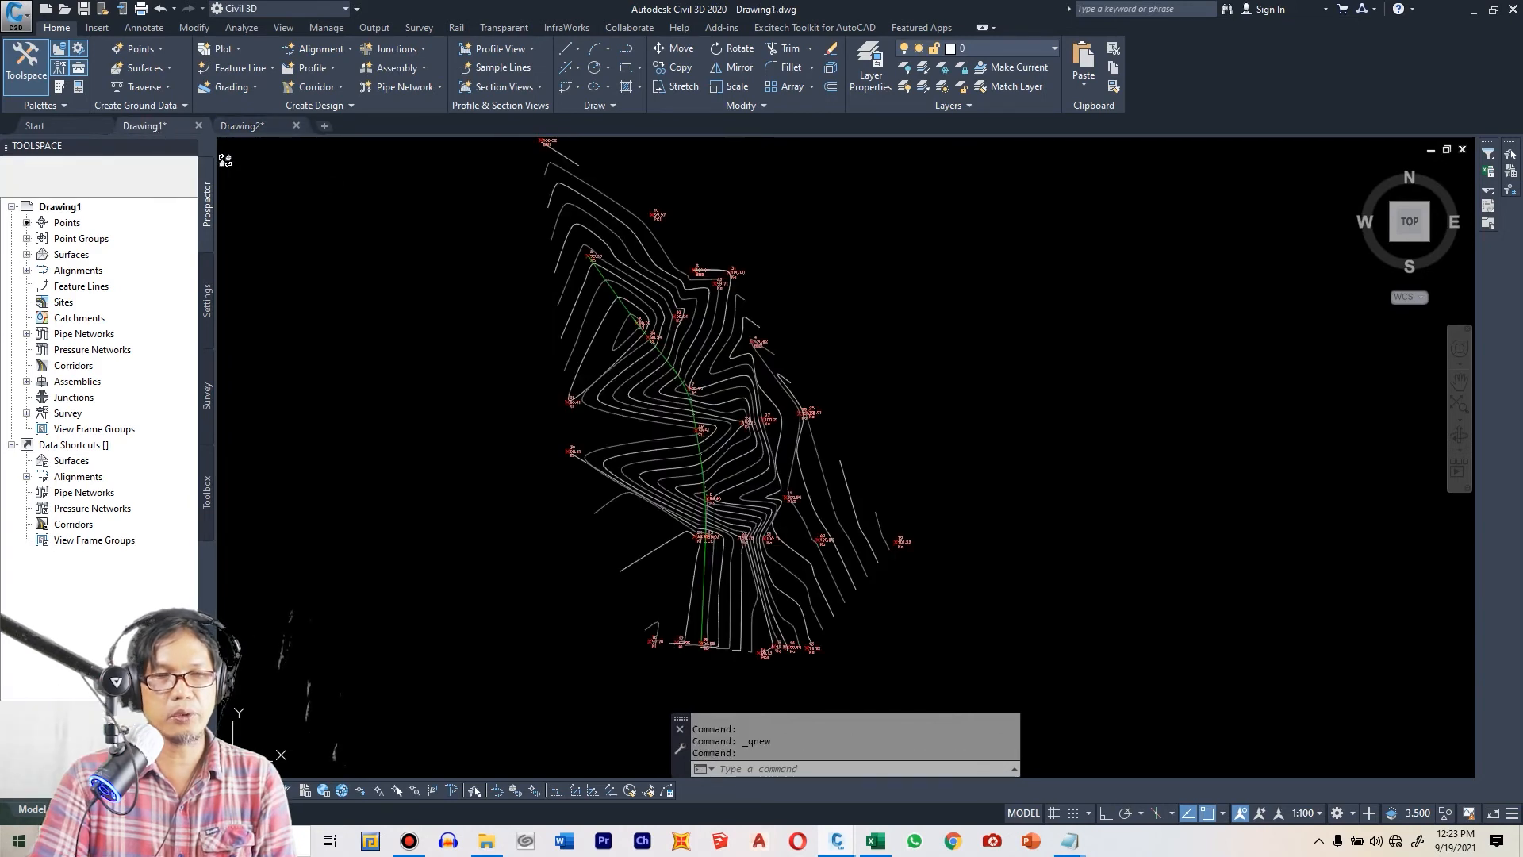
scroll(696, 471, "up", 5)
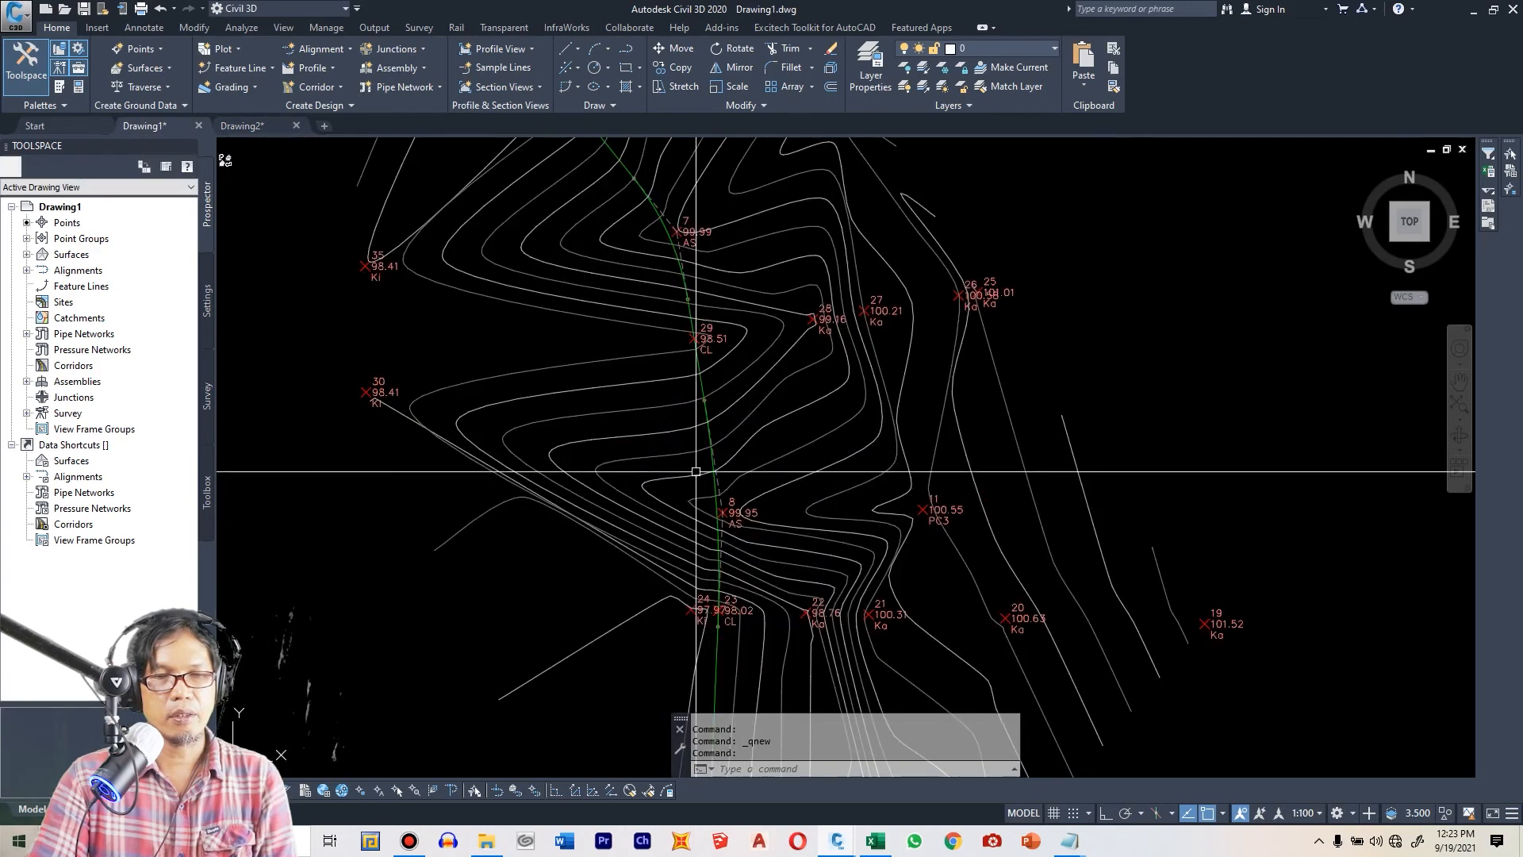
scroll(696, 471, "down", 5)
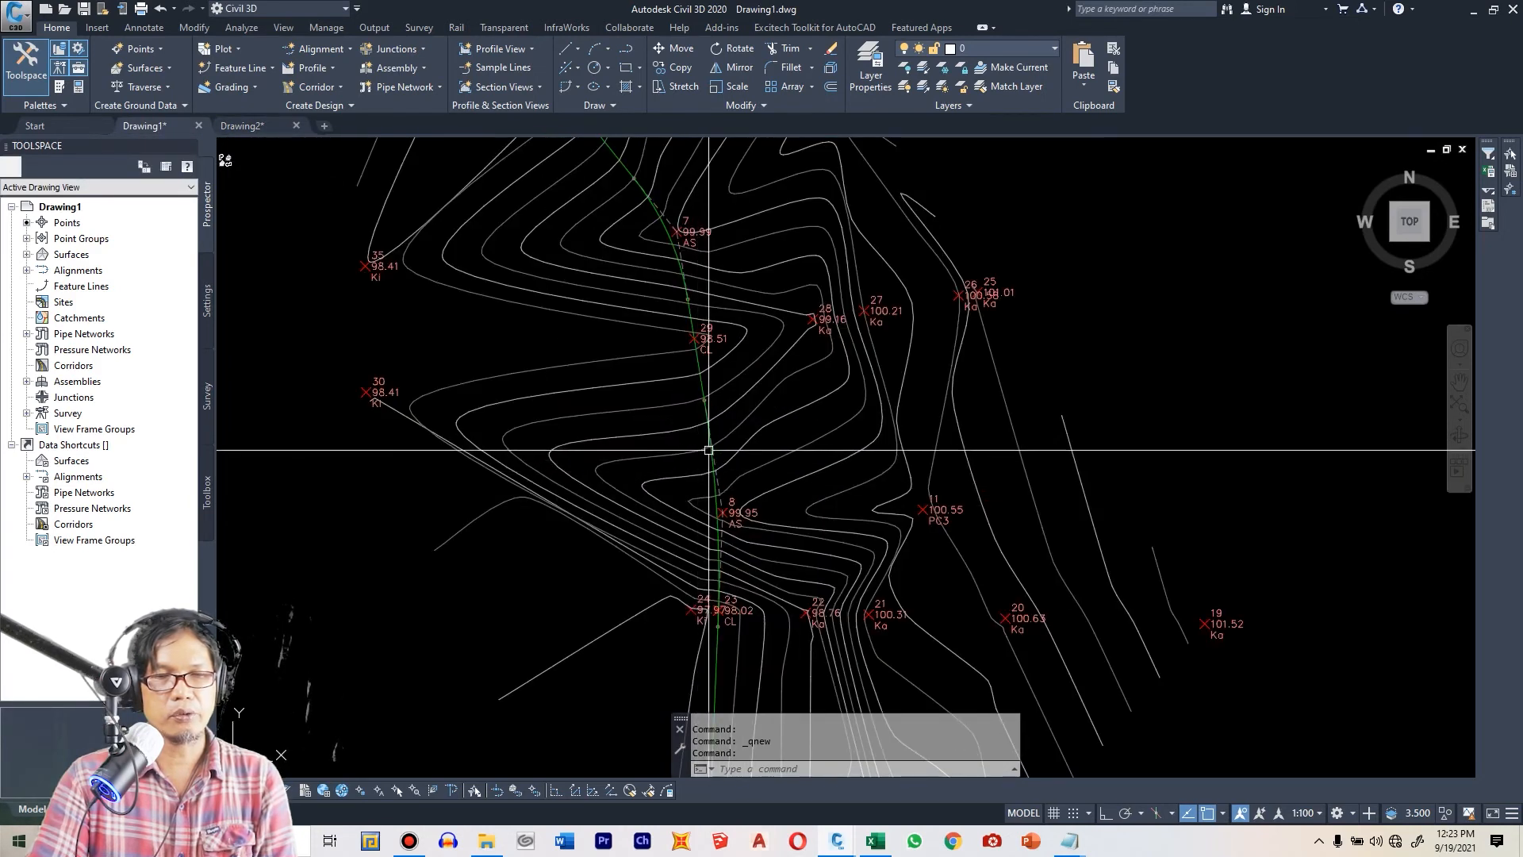
left_click(235, 127)
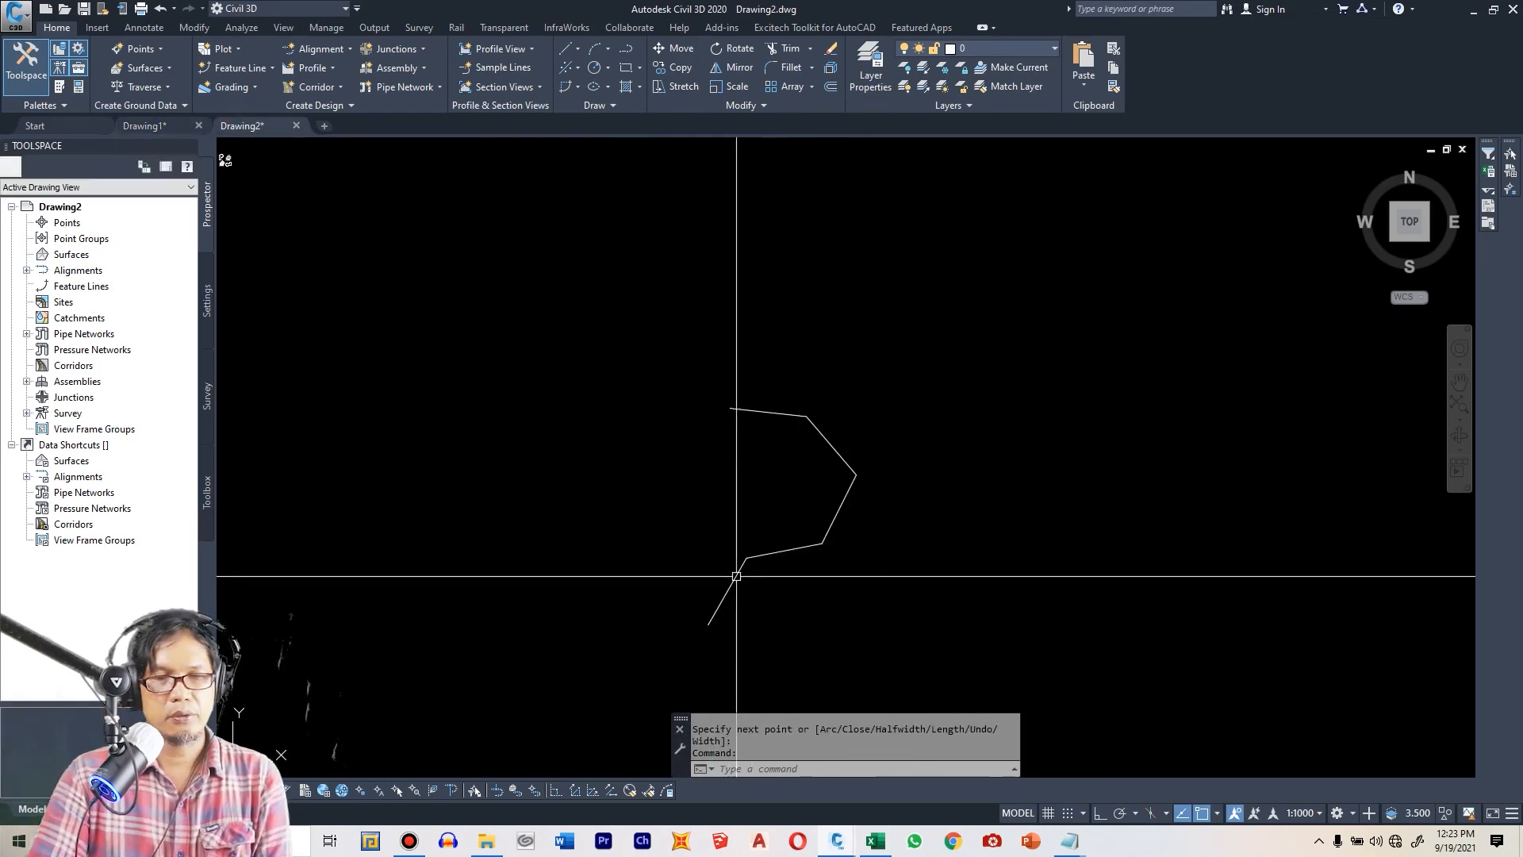
left_click(147, 124)
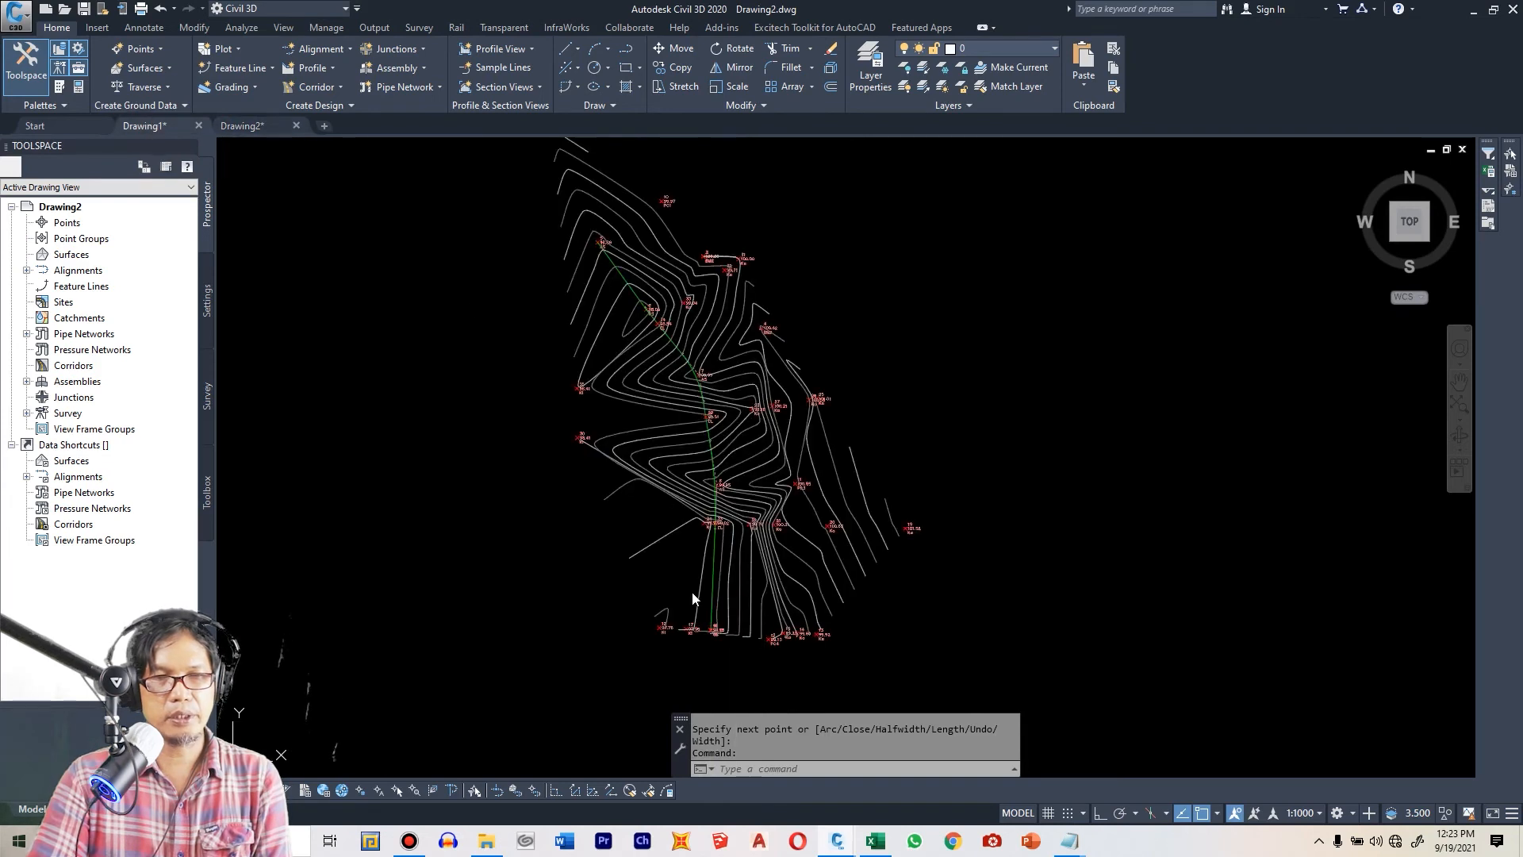
- Create a centerline alignment from the segmented polyline in Drawing2, keeping its direction, adding curves between straights and erasing the existing elements
left_click(242, 125)
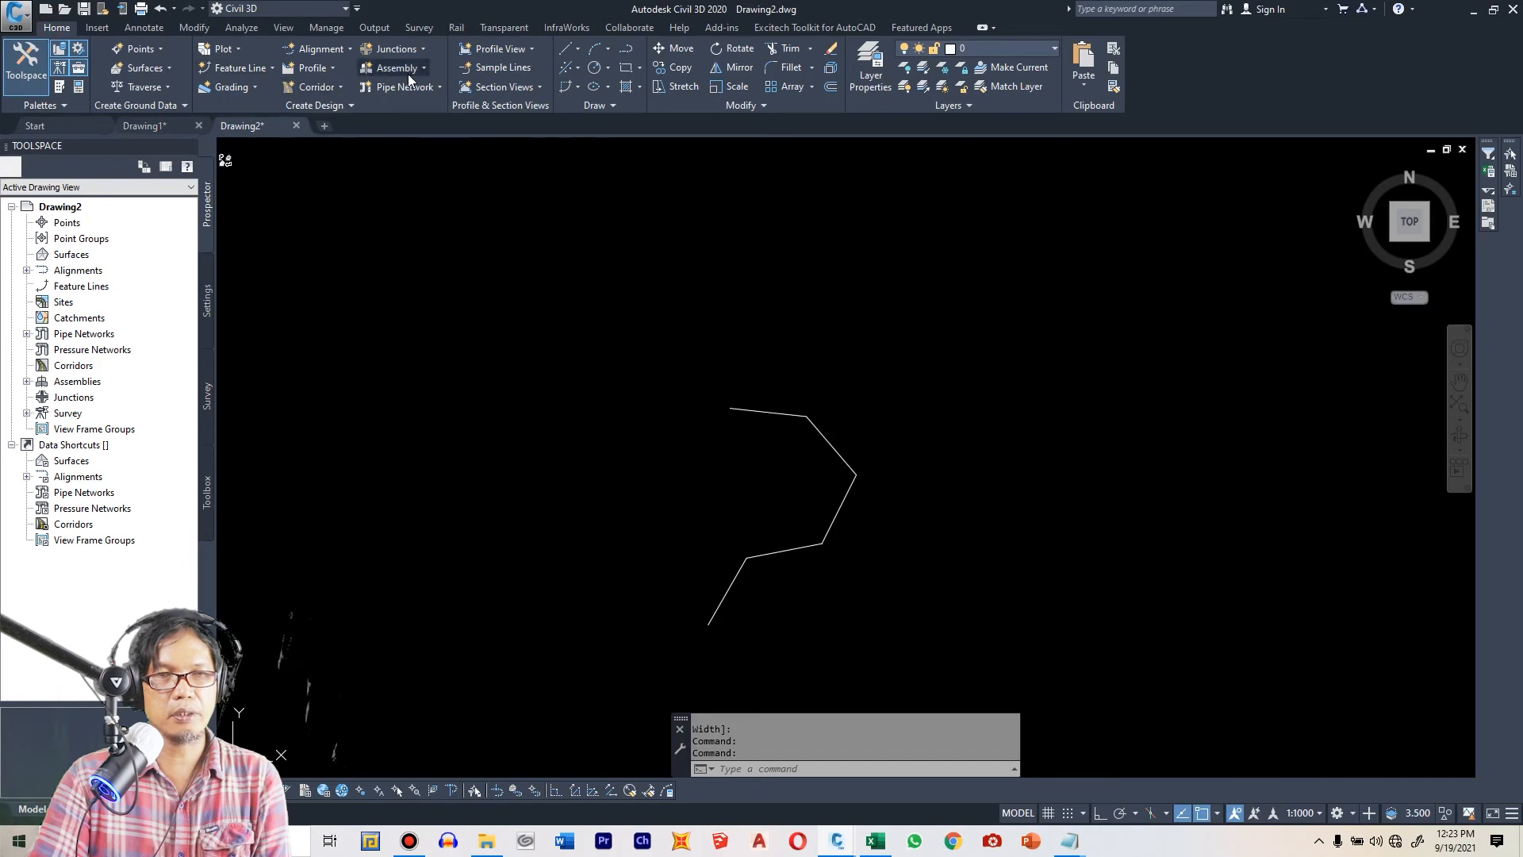
left_click(349, 50)
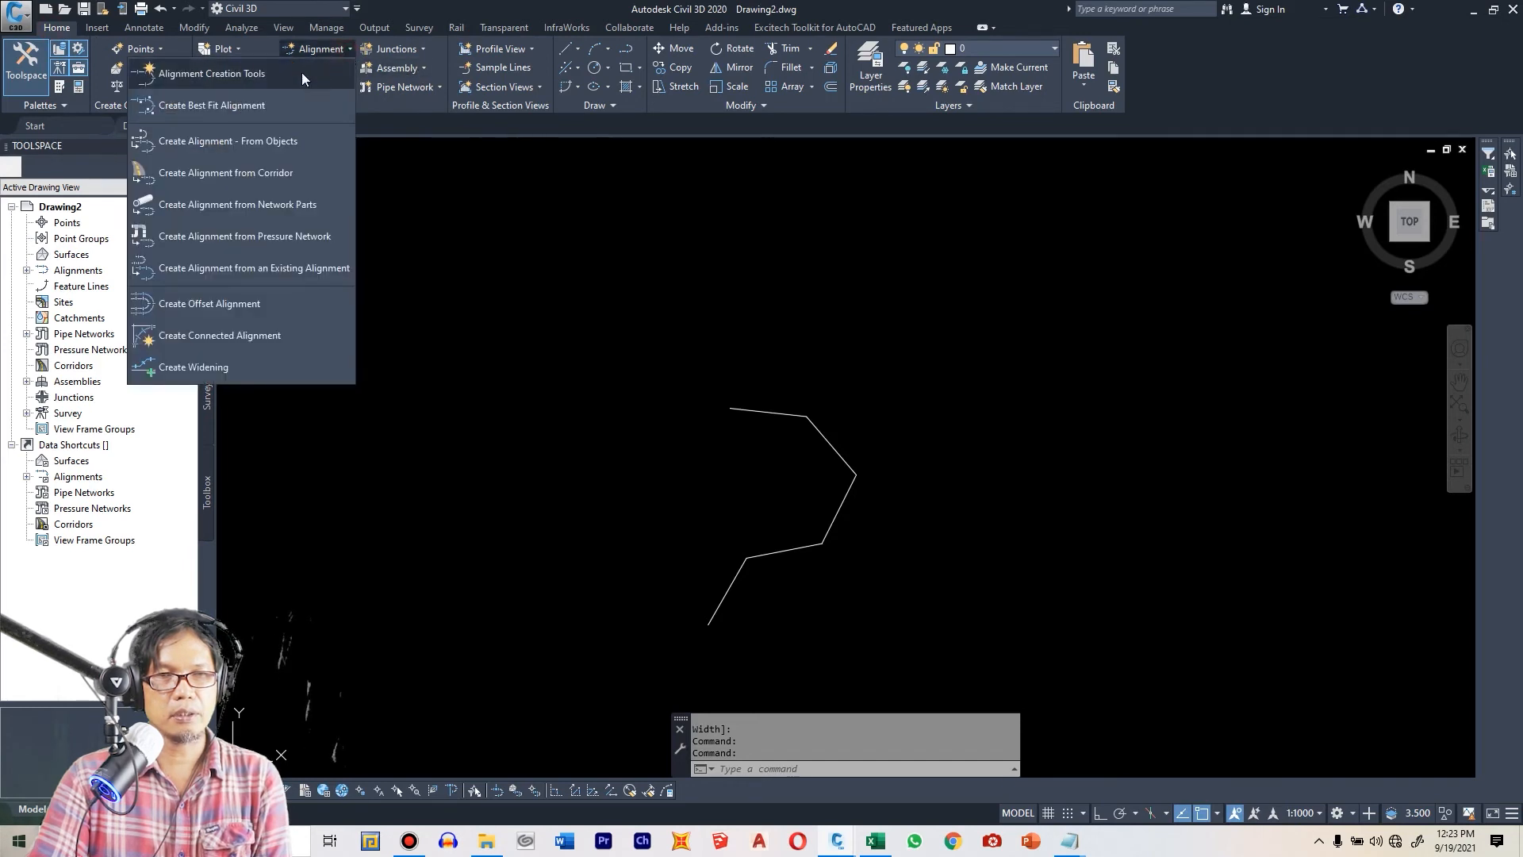
left_click(278, 141)
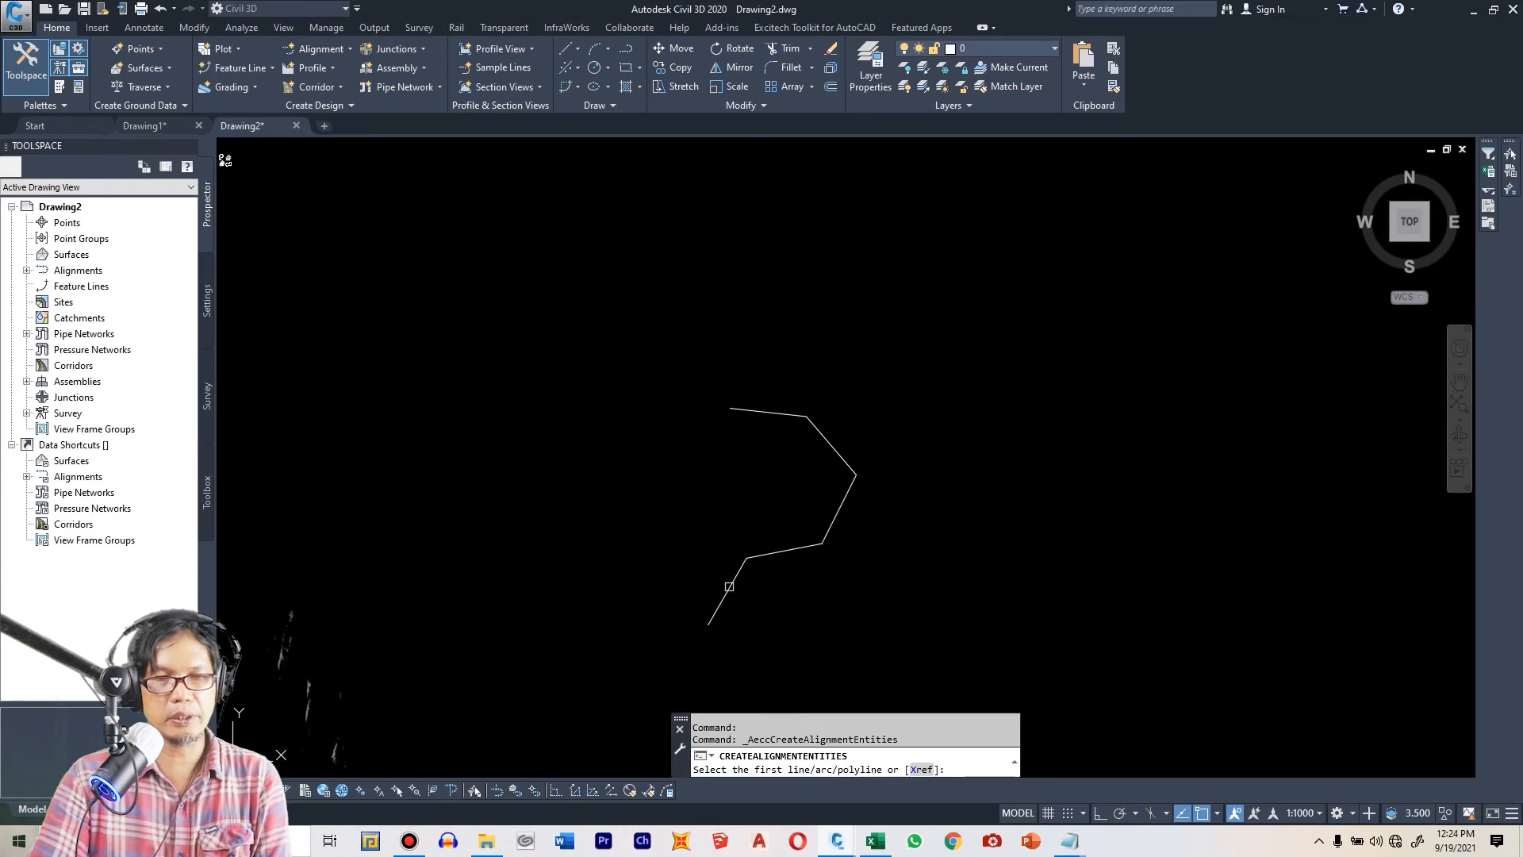
left_click(730, 587)
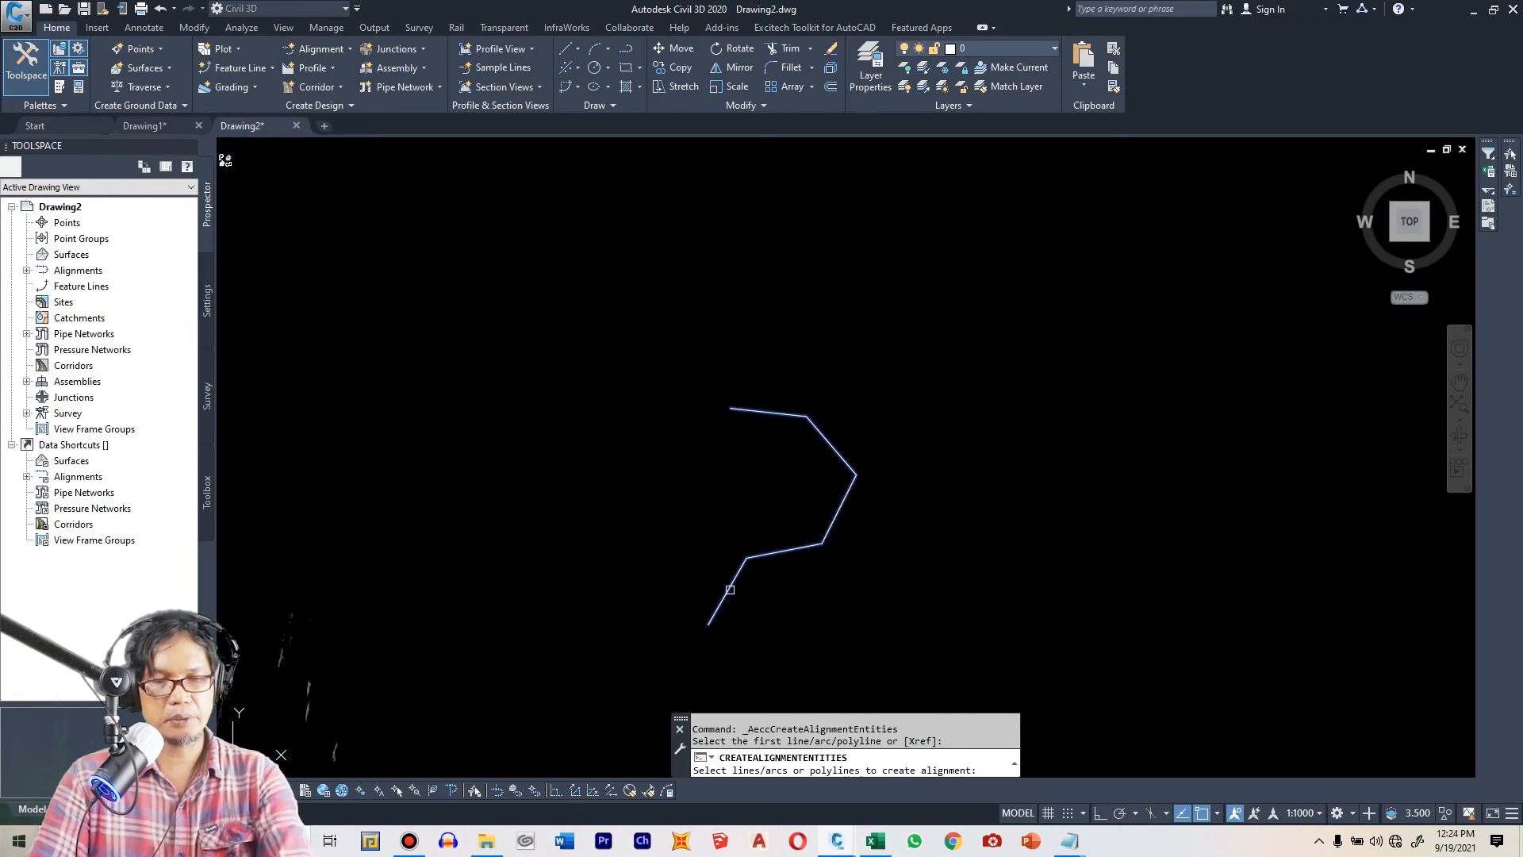
key("Return")
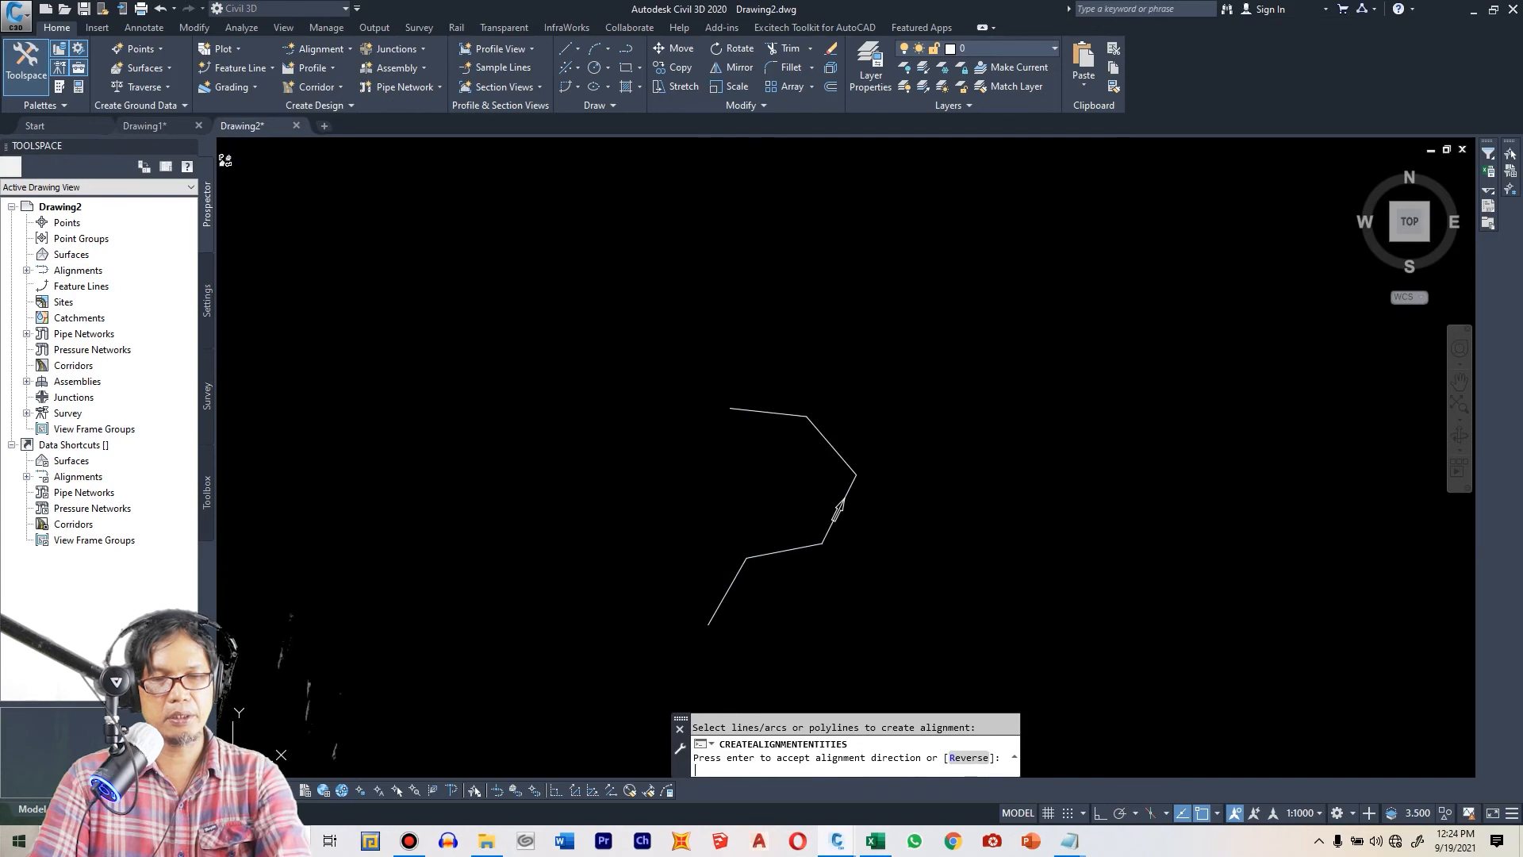
key("Return")
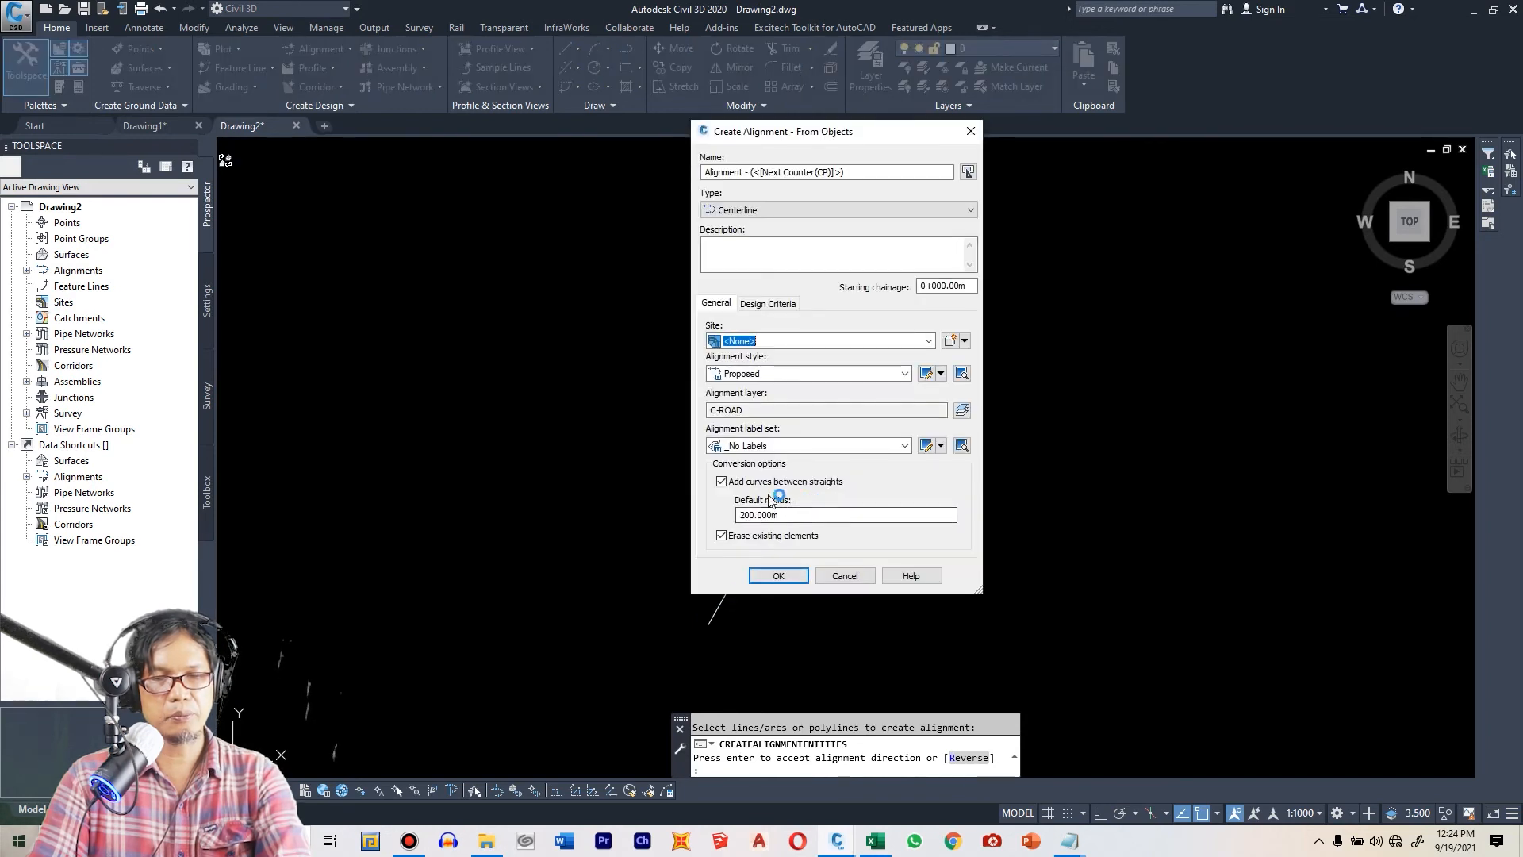
left_click(778, 576)
scroll(700, 614, "up", 3)
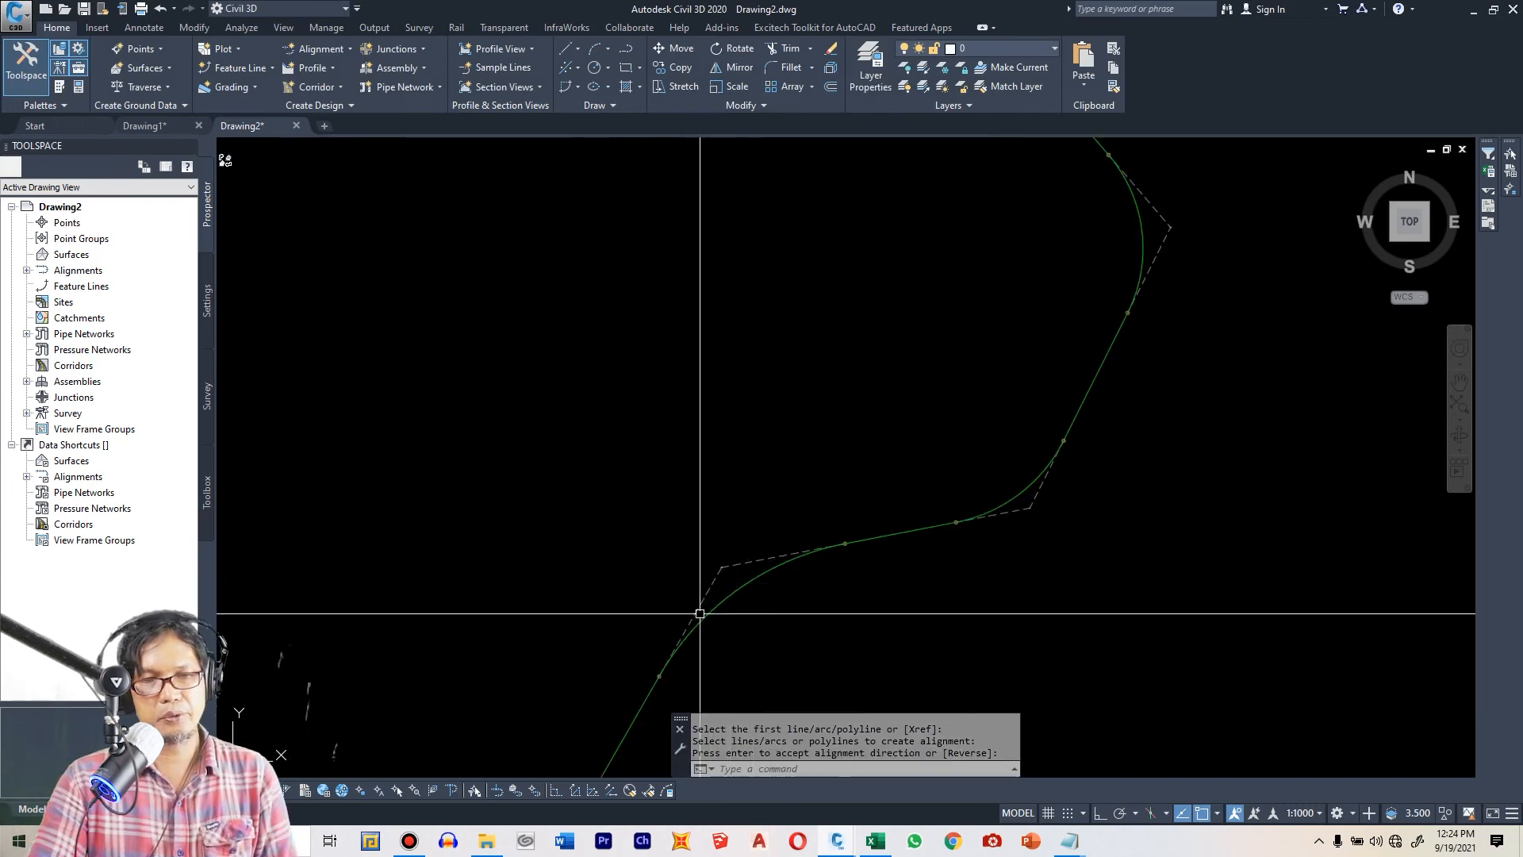
scroll(699, 614, "down", 4)
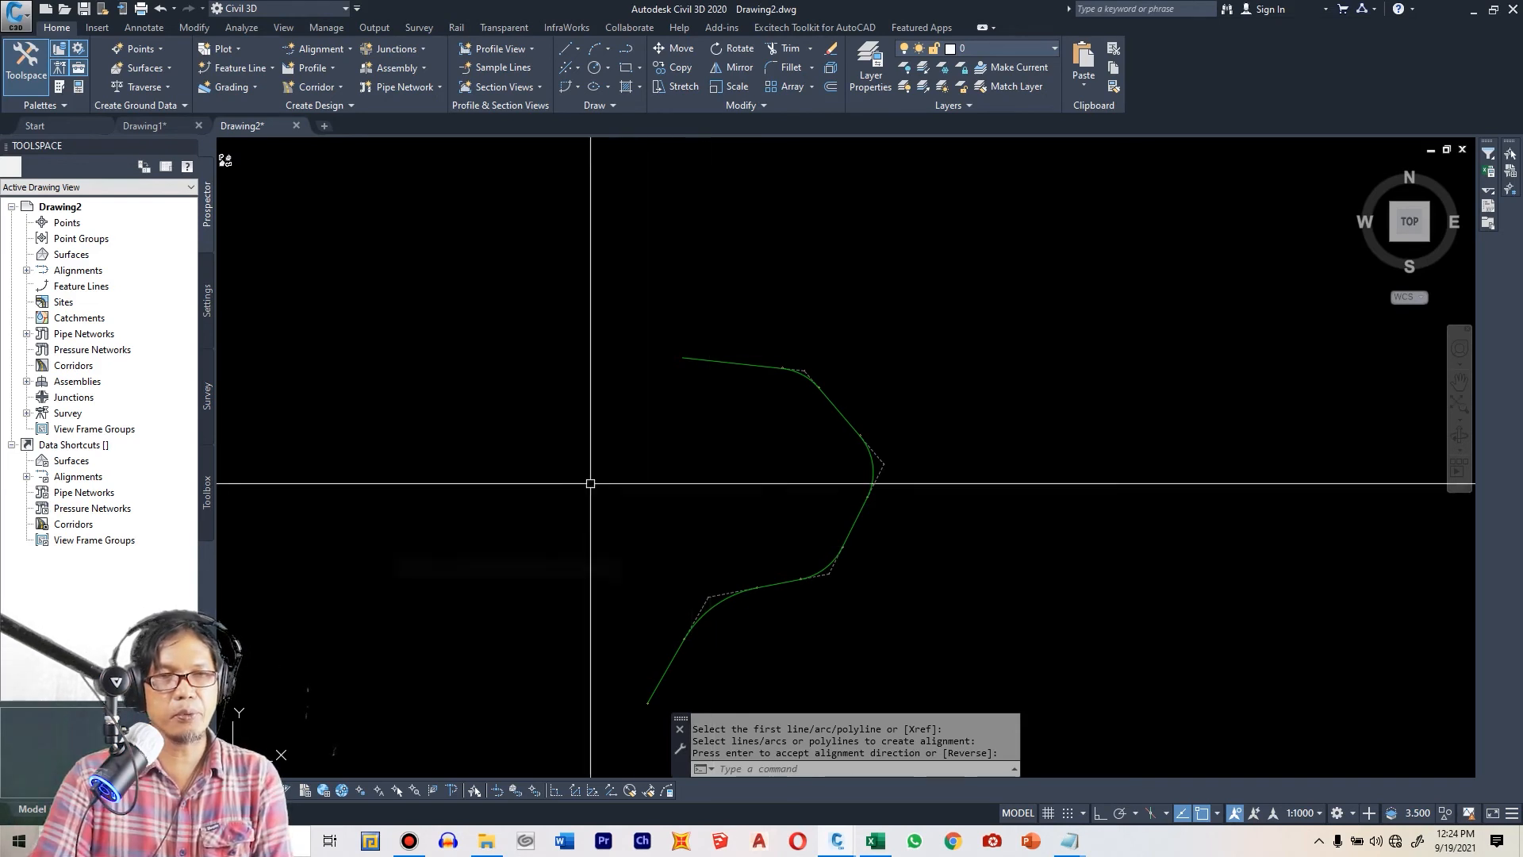
- Start creating points along an alignment with Import From File, using the chainage and offset file DataUkur Oke WP
right_click(63, 225)
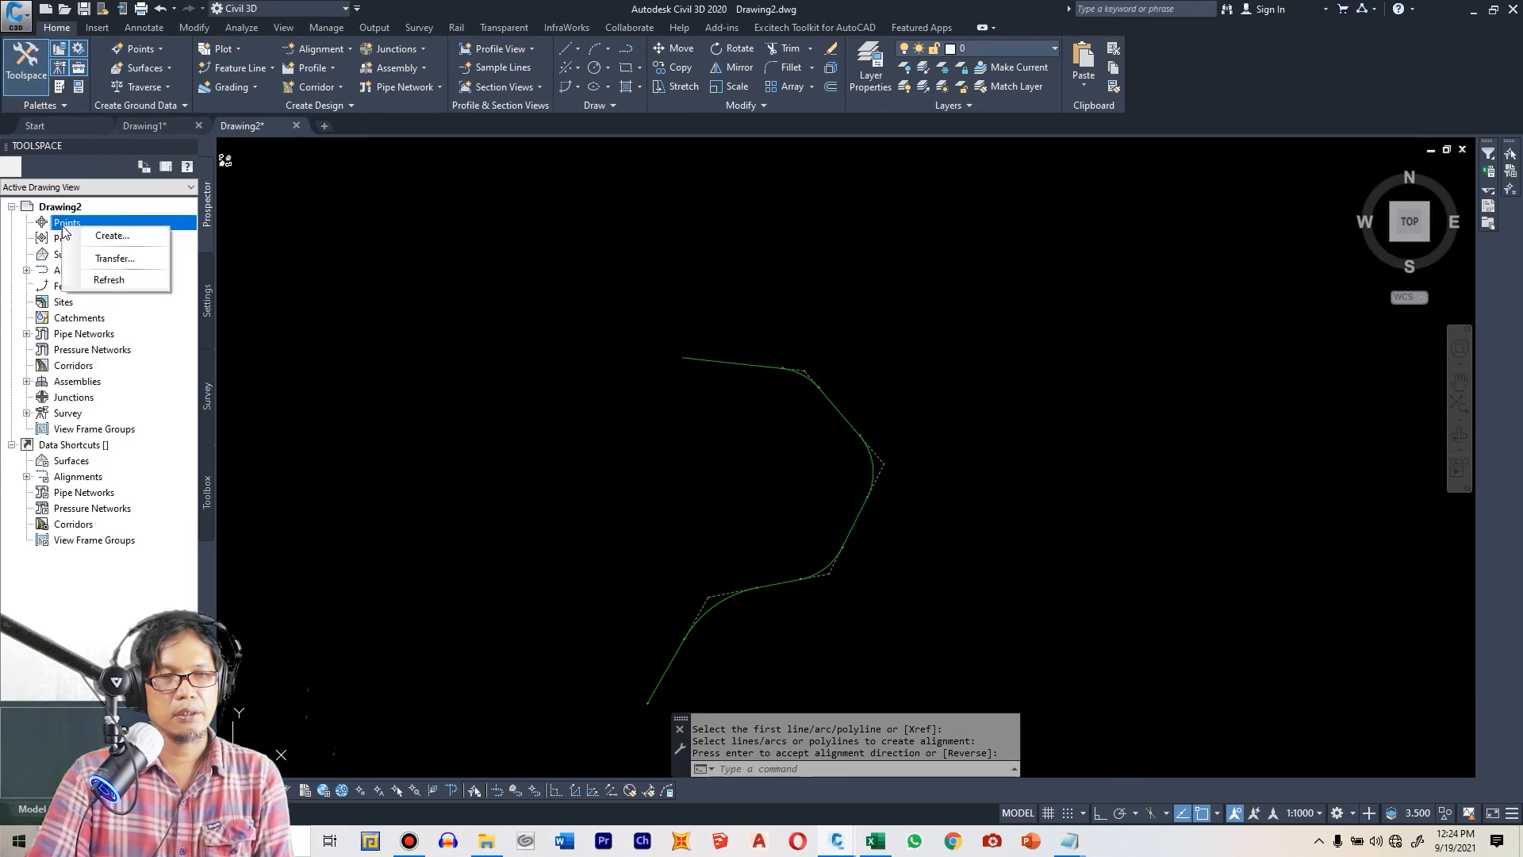
left_click(97, 238)
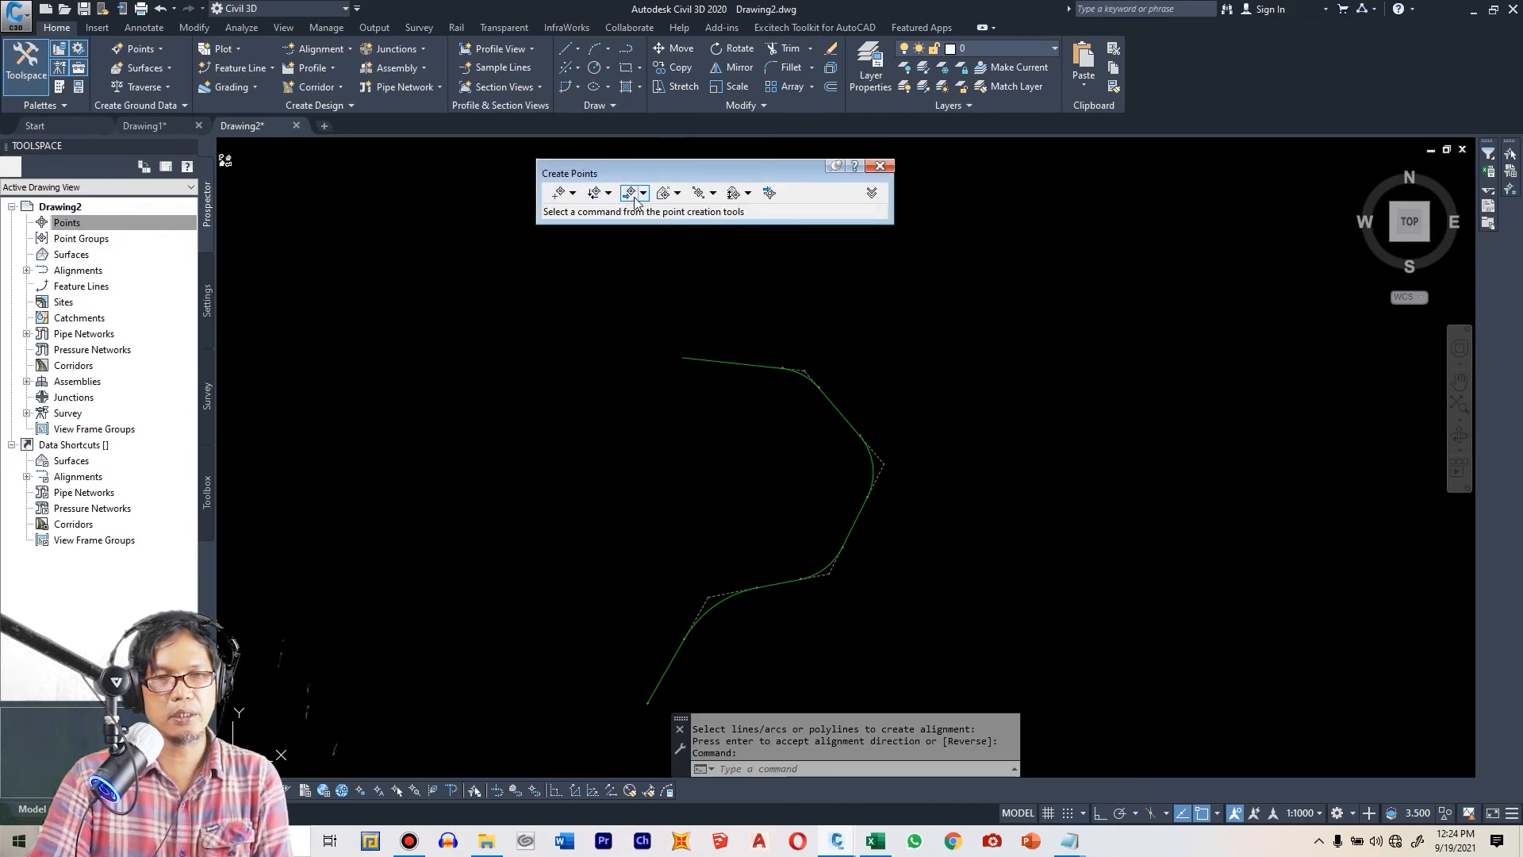
left_click(643, 195)
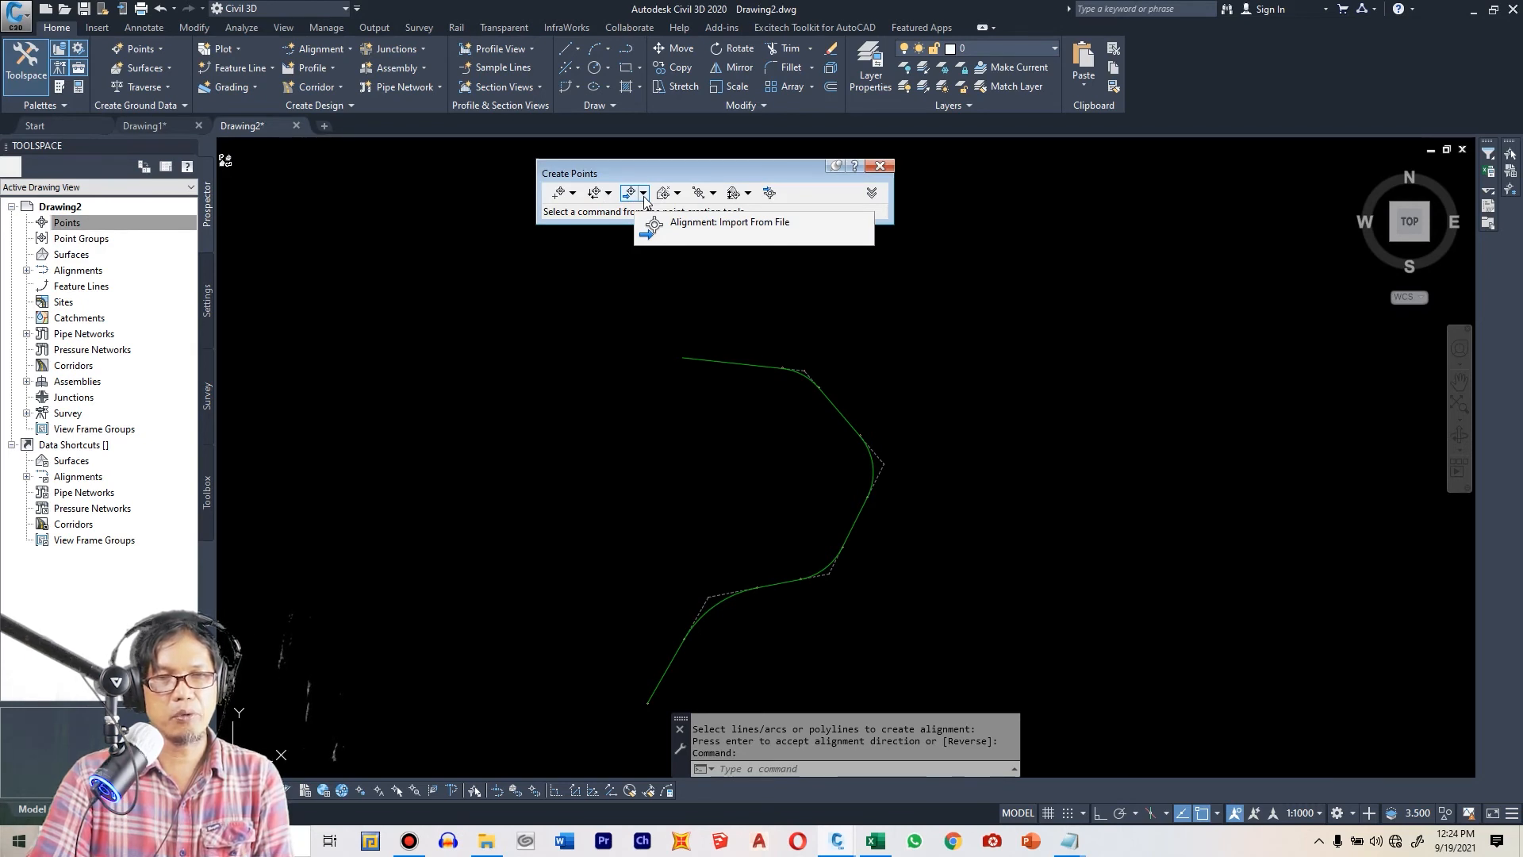
left_click(644, 194)
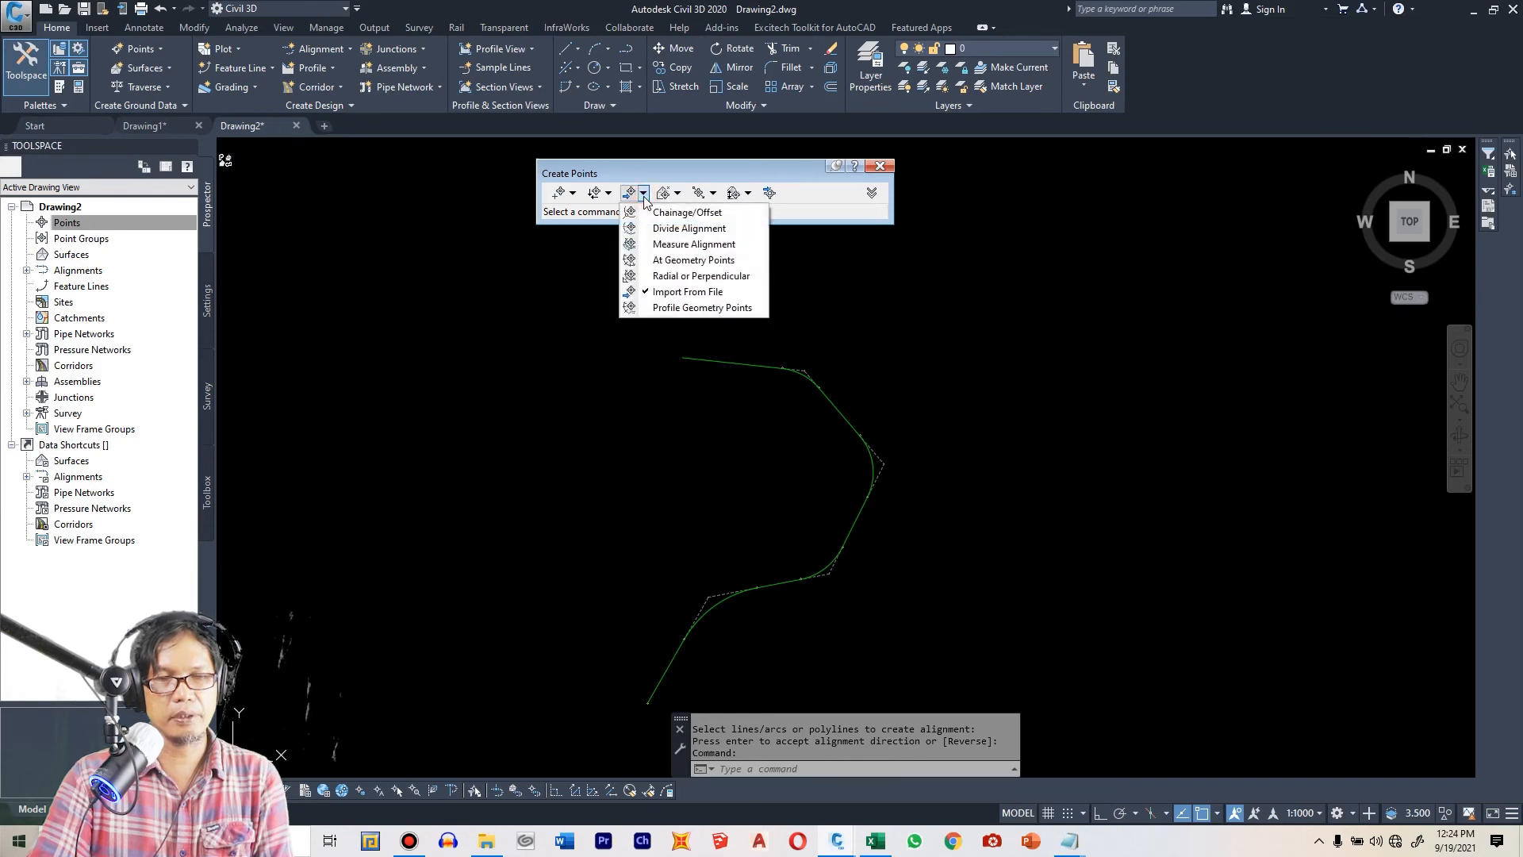
left_click(658, 293)
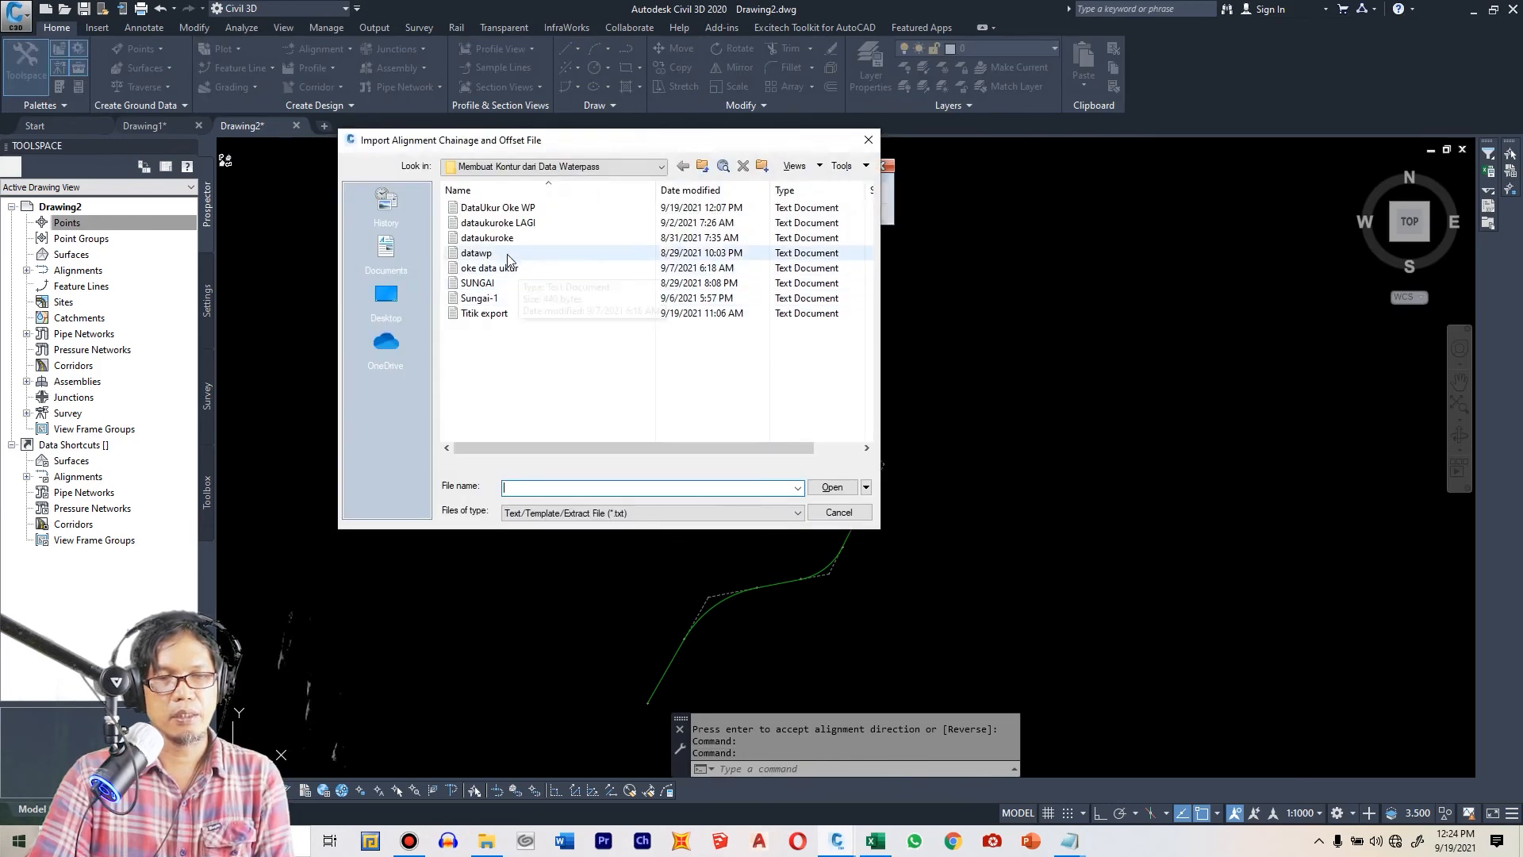
left_click(500, 209)
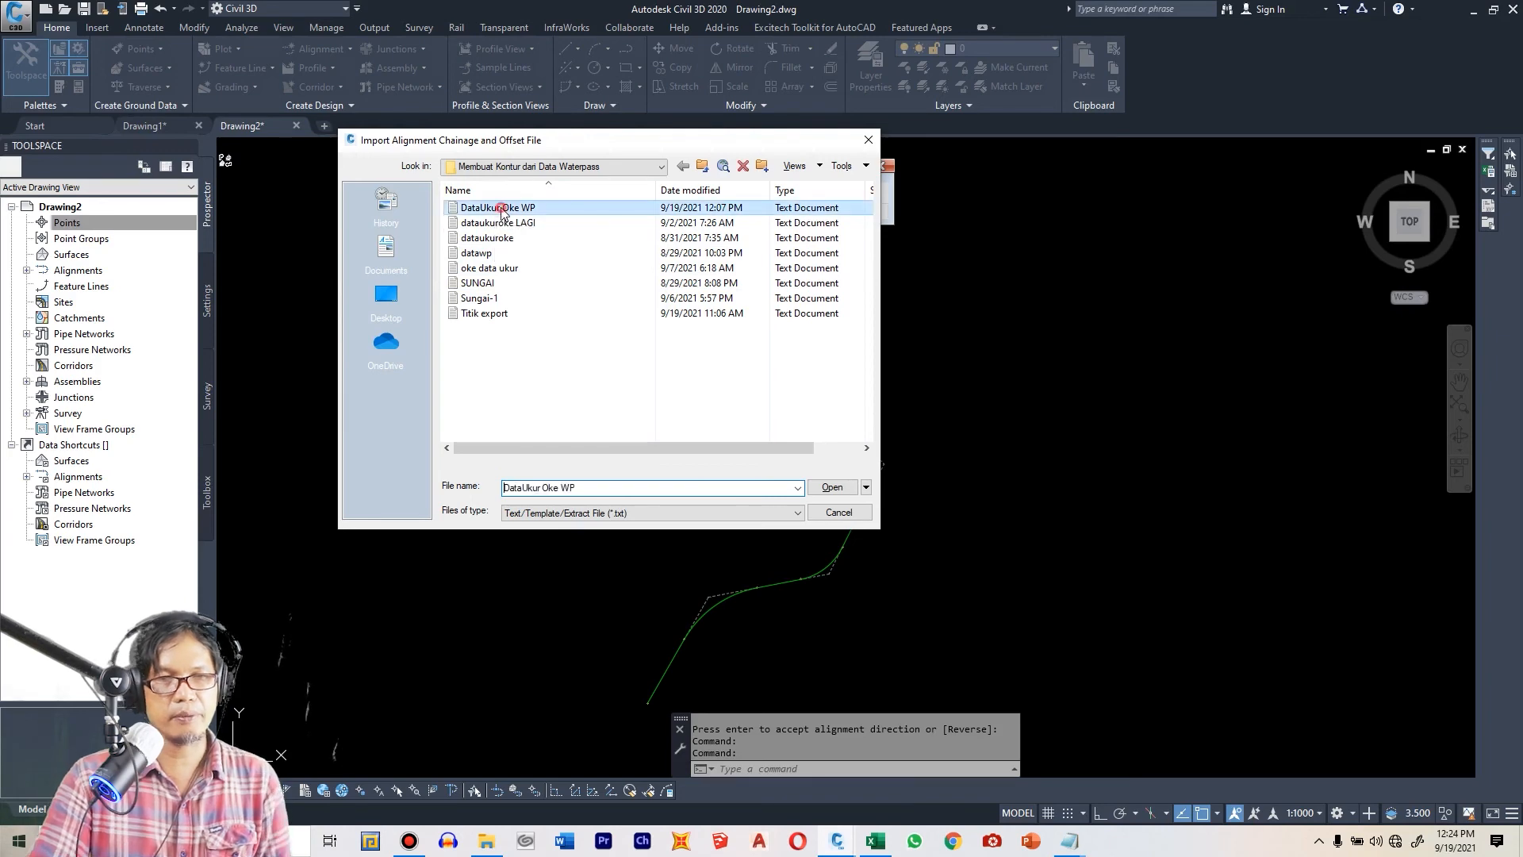
left_click(831, 487)
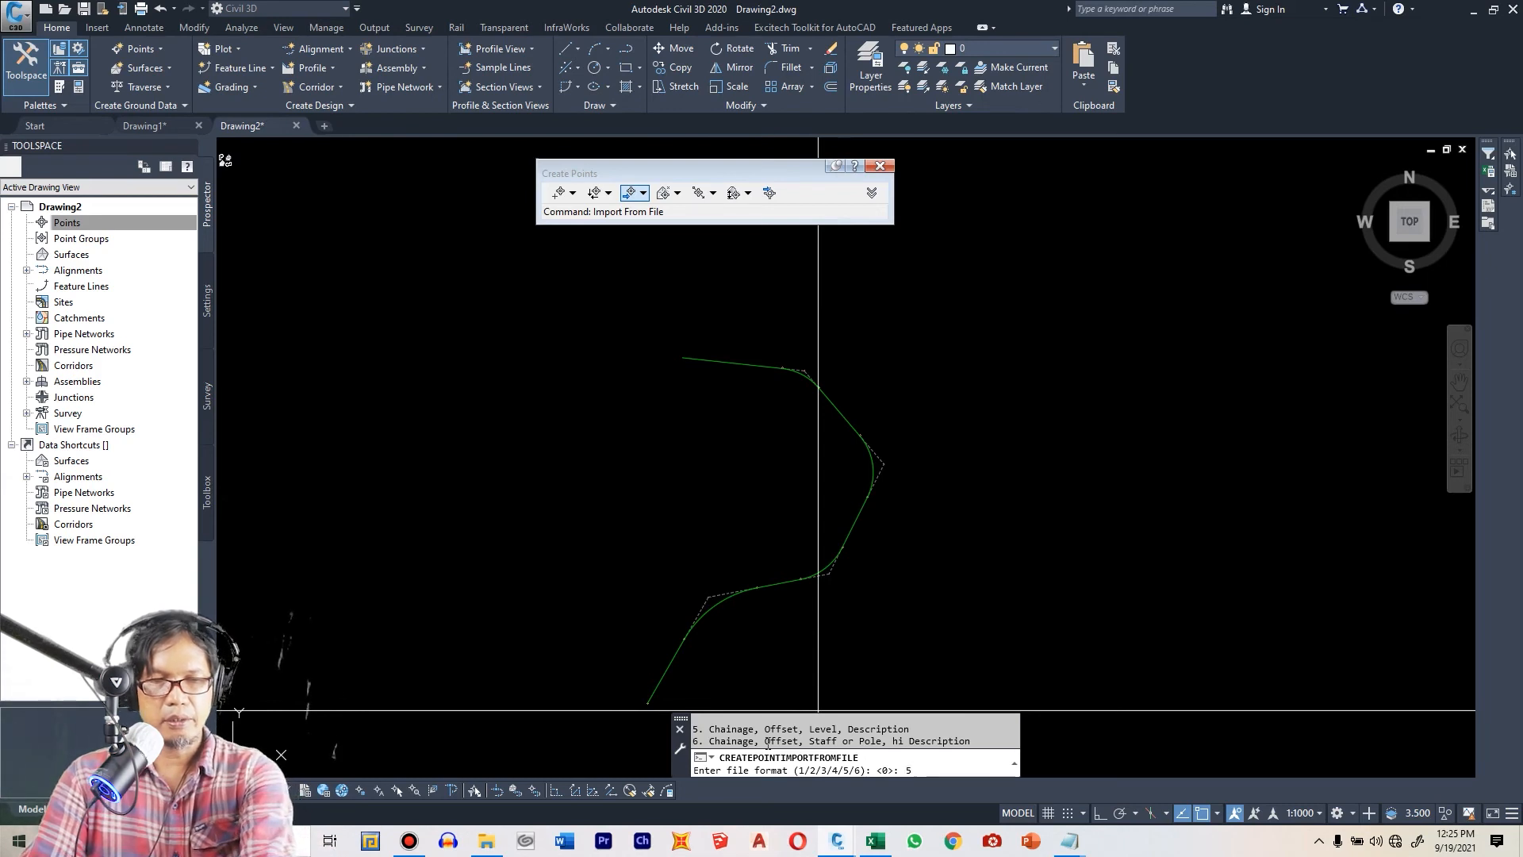
- Import the points using format 5 (Chainage, Offset, Level, Description), comma delimiter and default invalid indicators, referenced to the new alignment
key("Return")
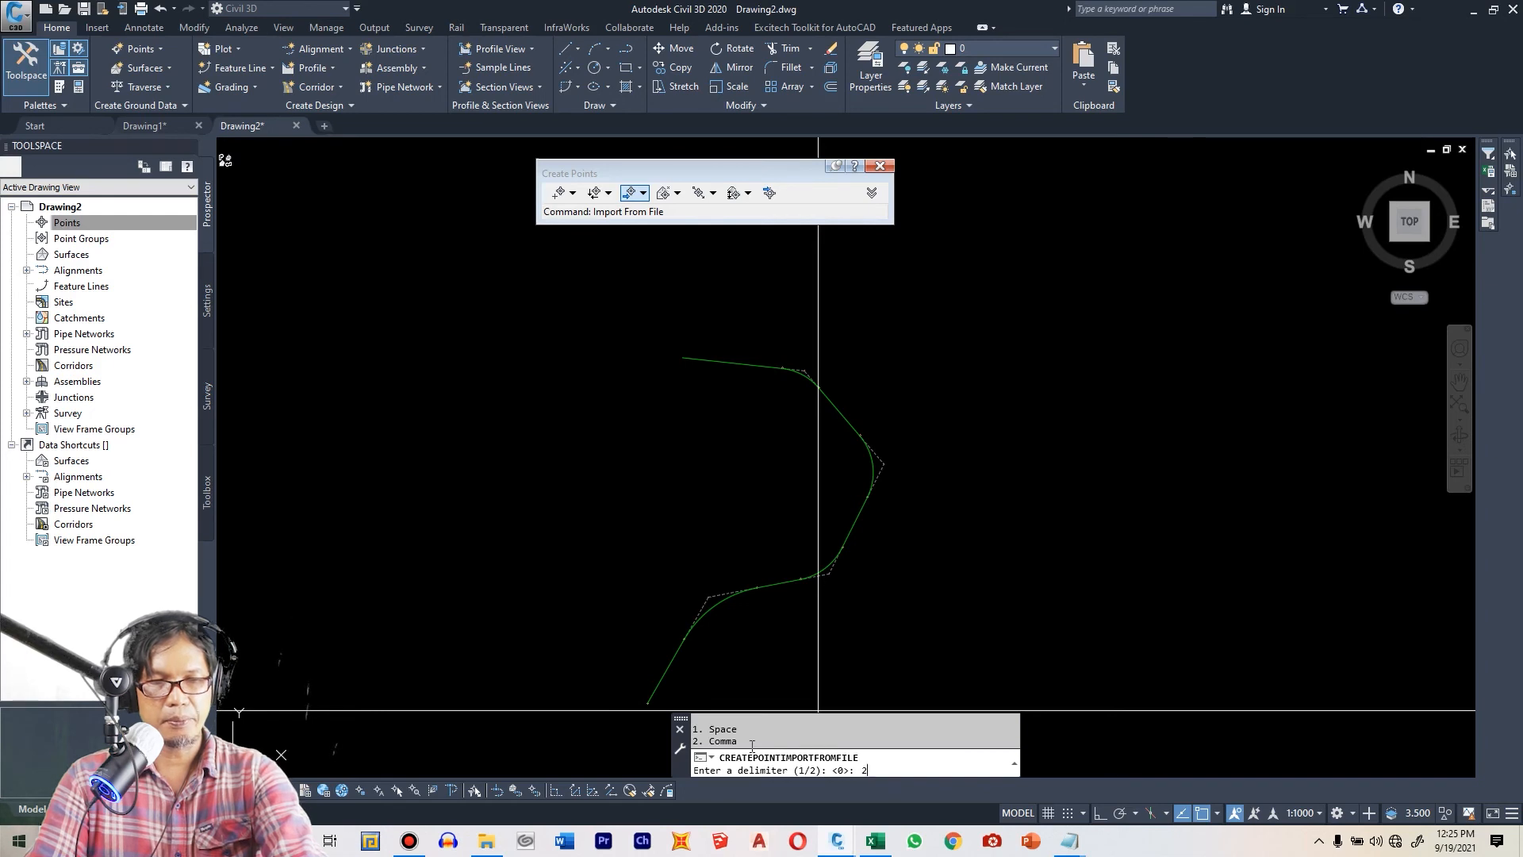
key("Return")
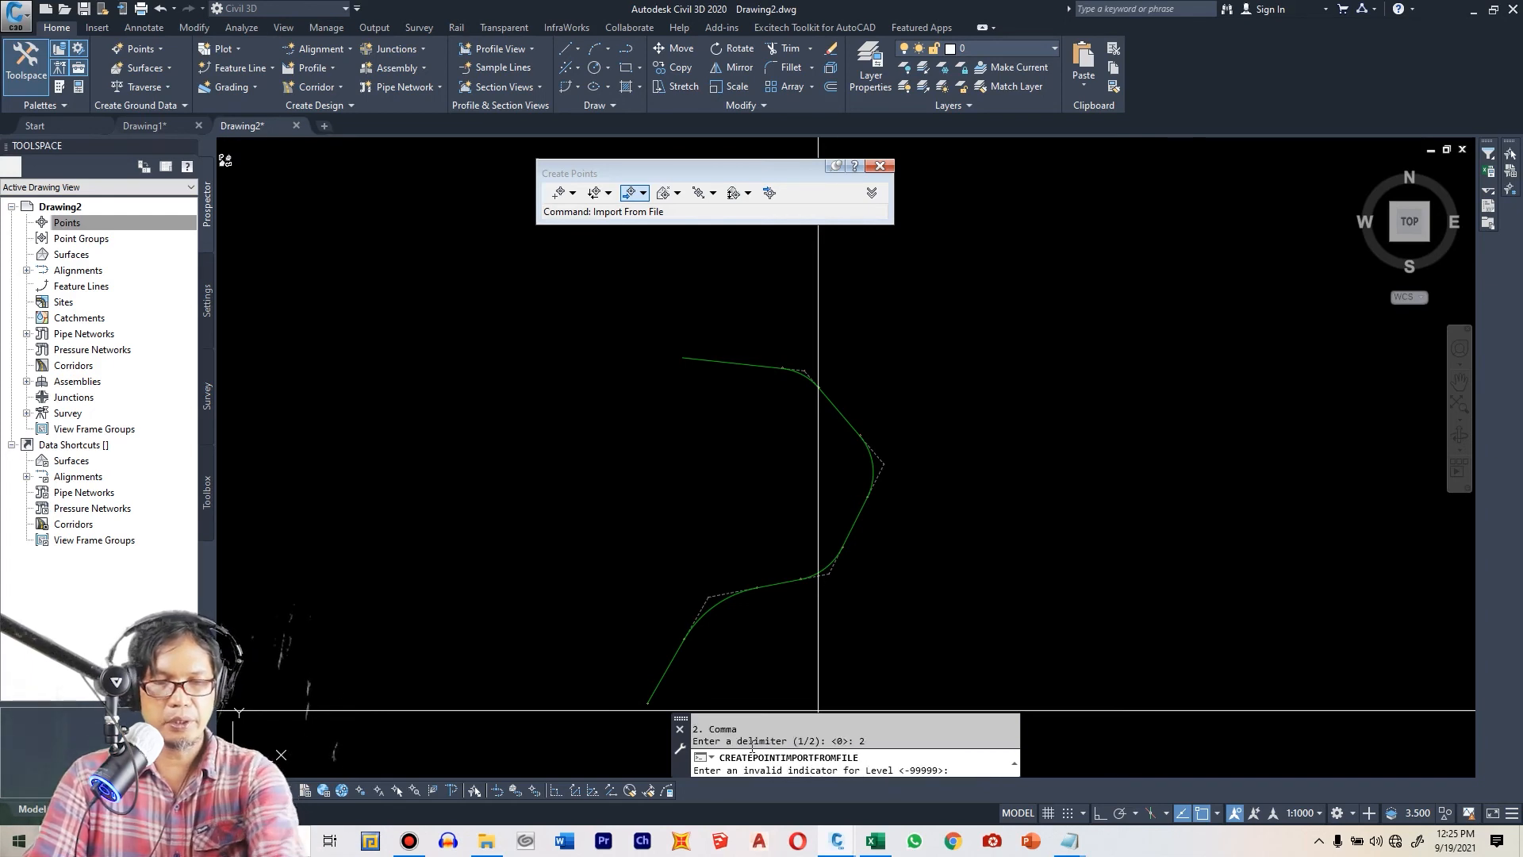
key("Return")
key("Return")
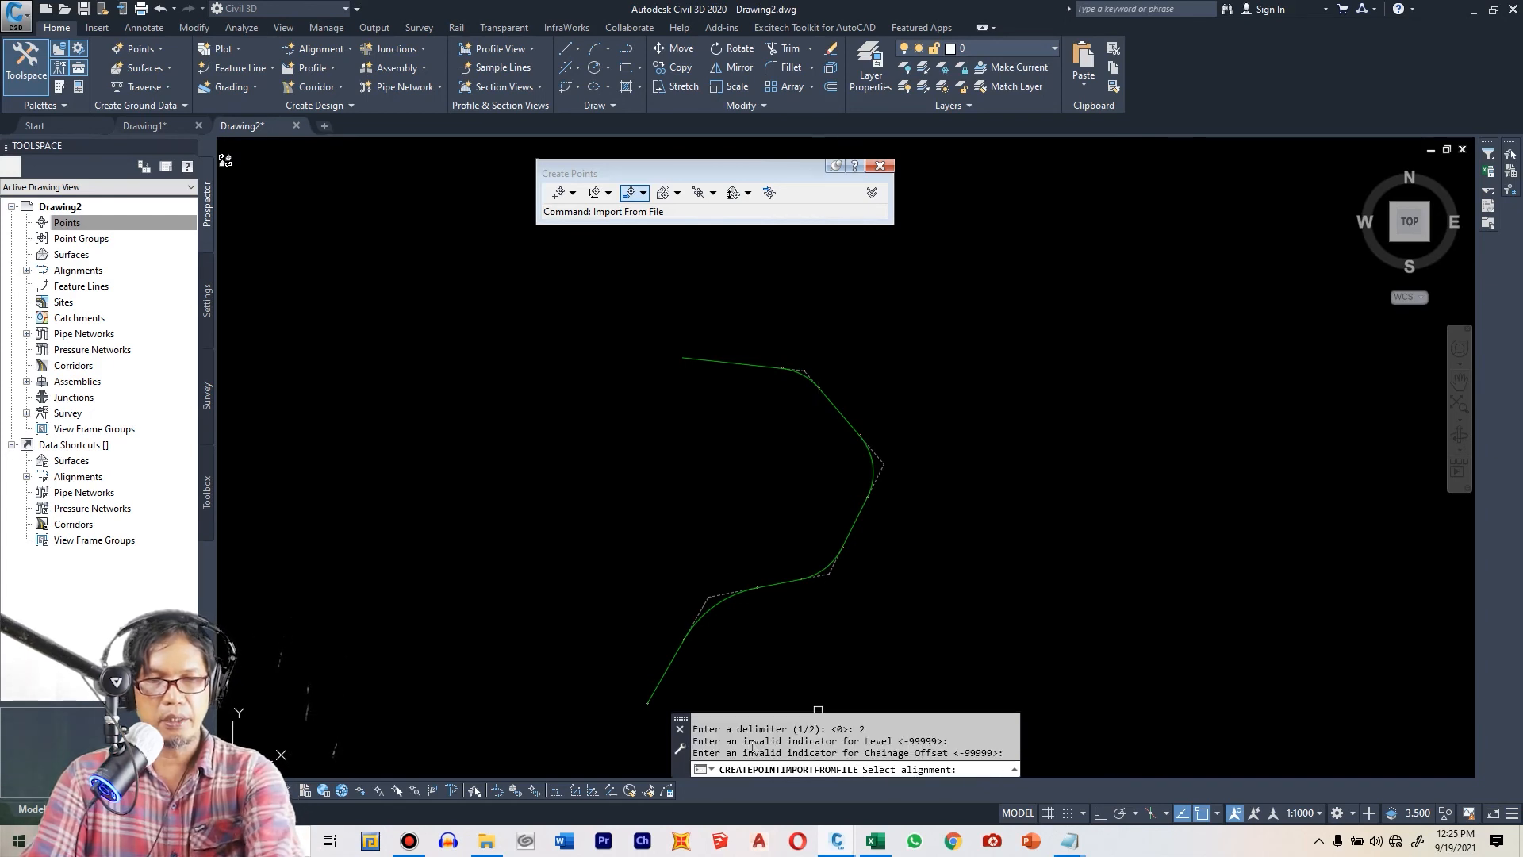
left_click(669, 663)
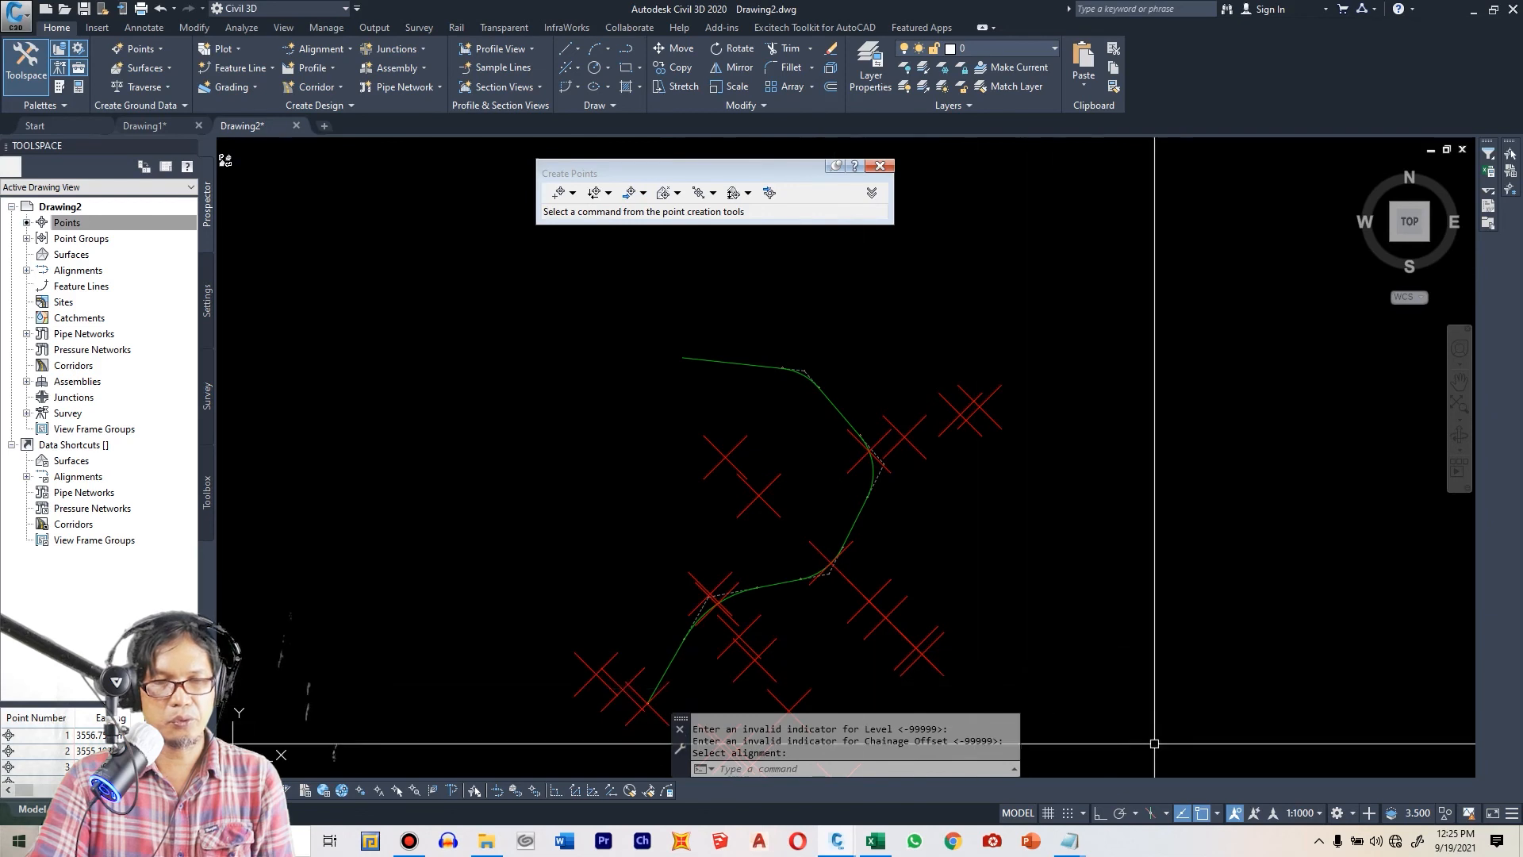
- Set the annotation scale to 1:100 to shrink the imported point markers
left_click(1309, 813)
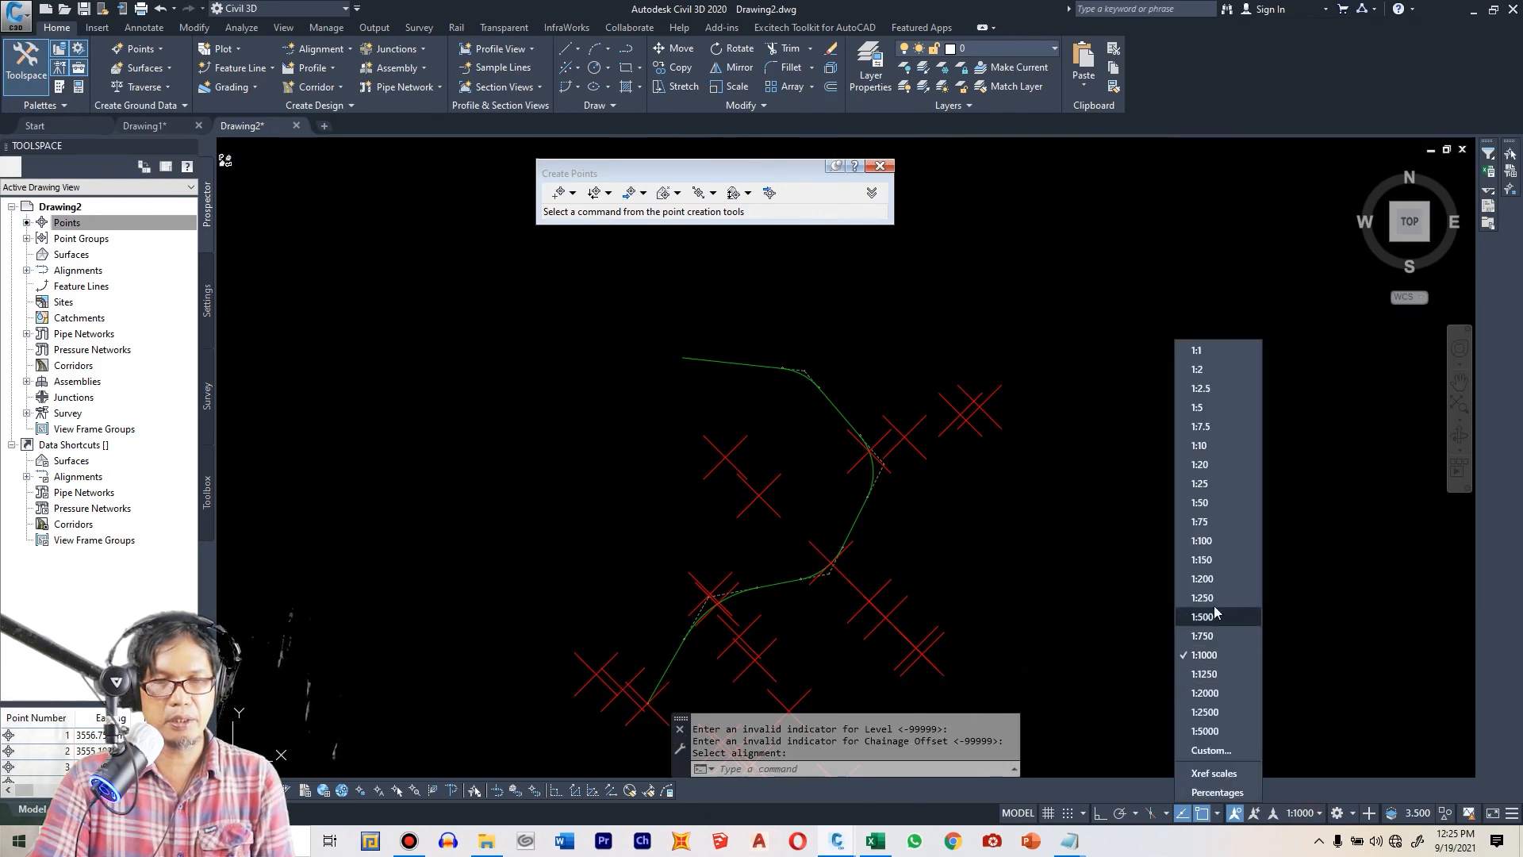
left_click(1193, 541)
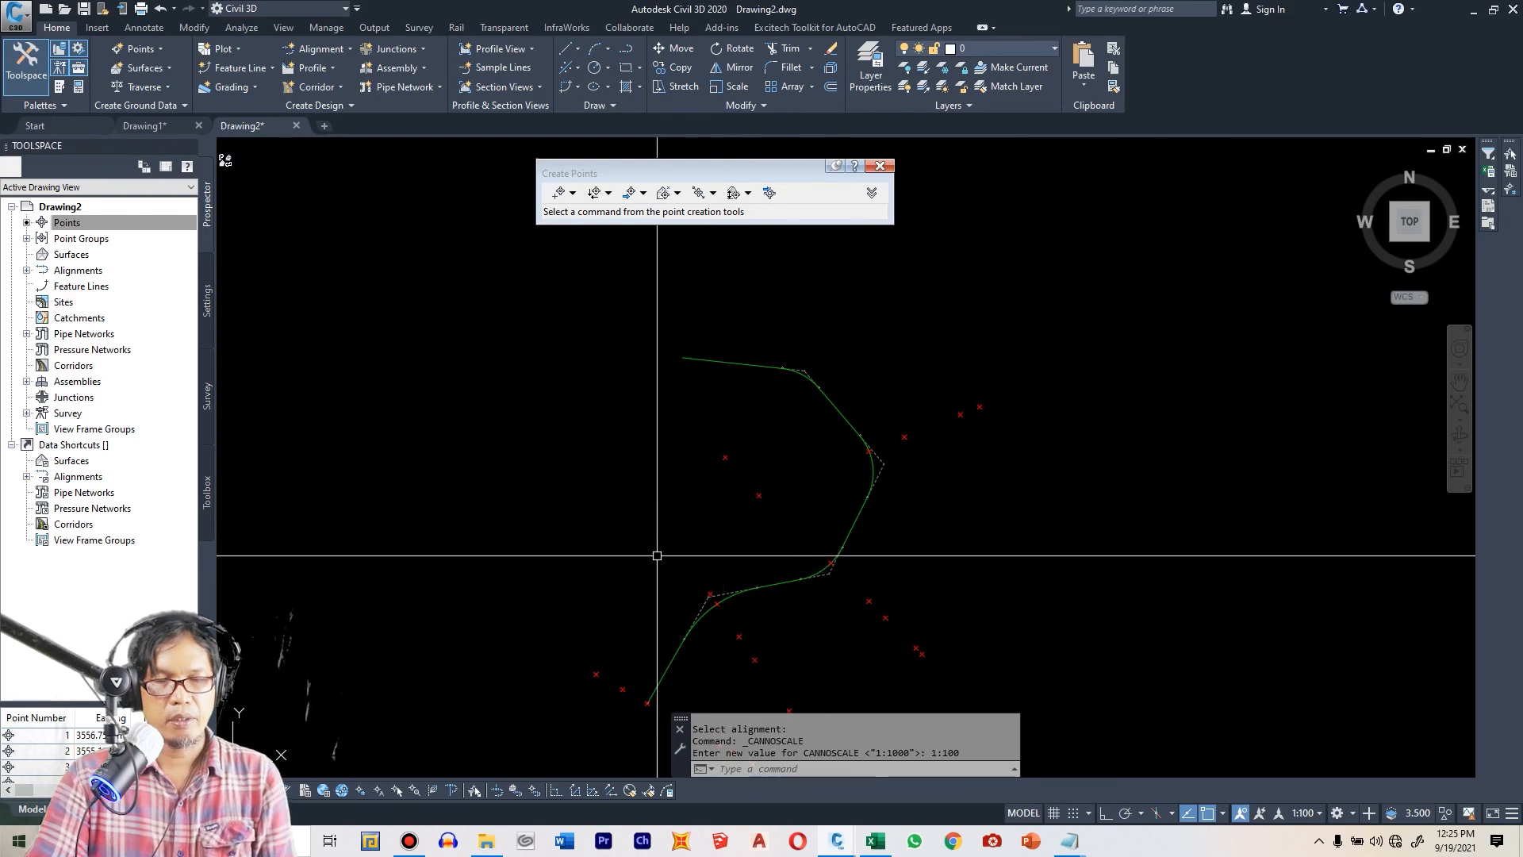
scroll(930, 689, "up", 2)
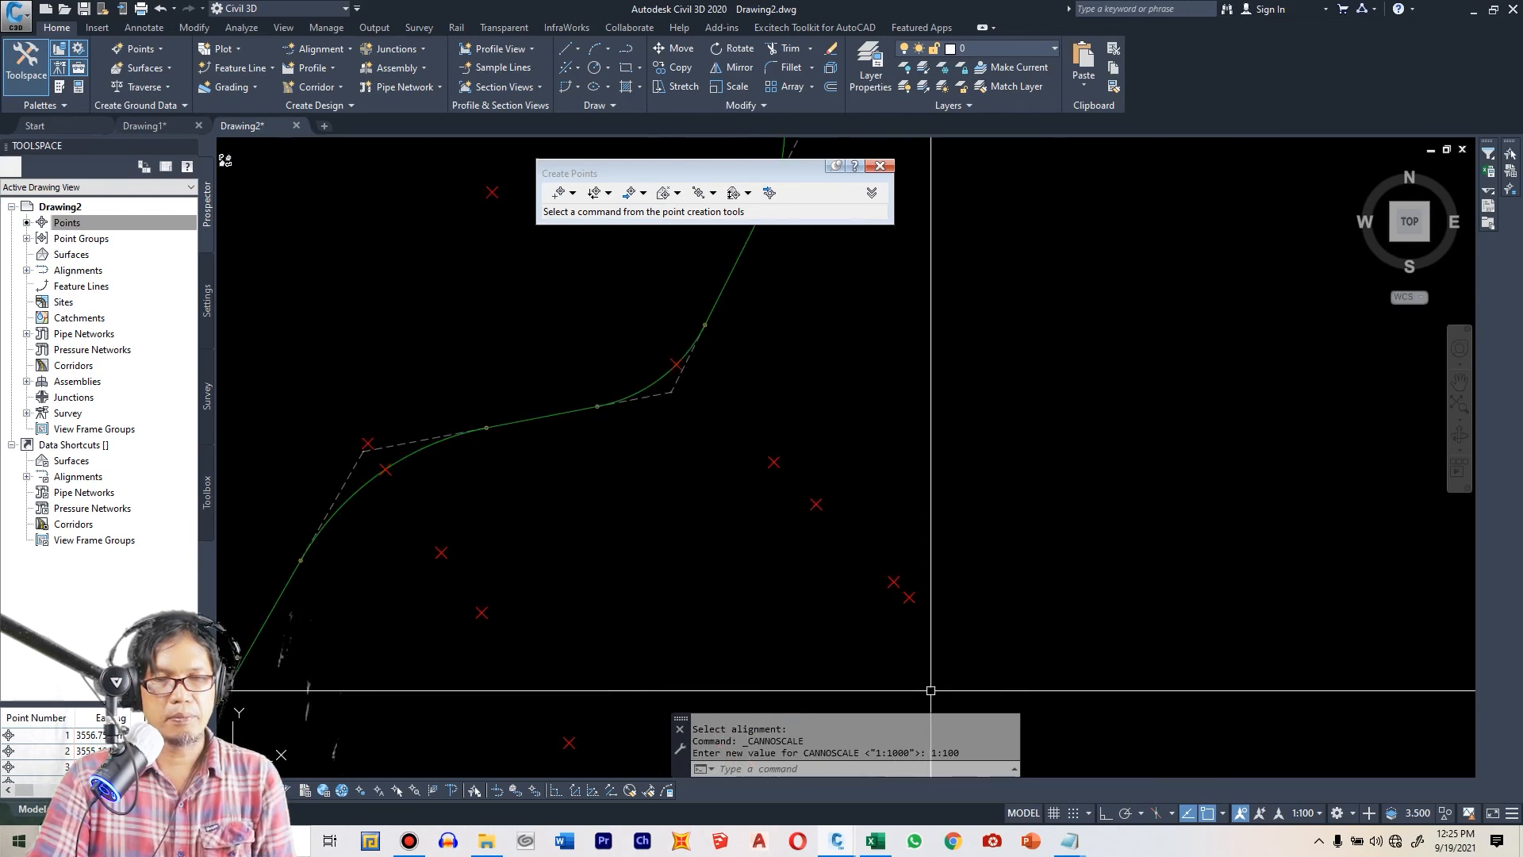
scroll(904, 612, "down", 2)
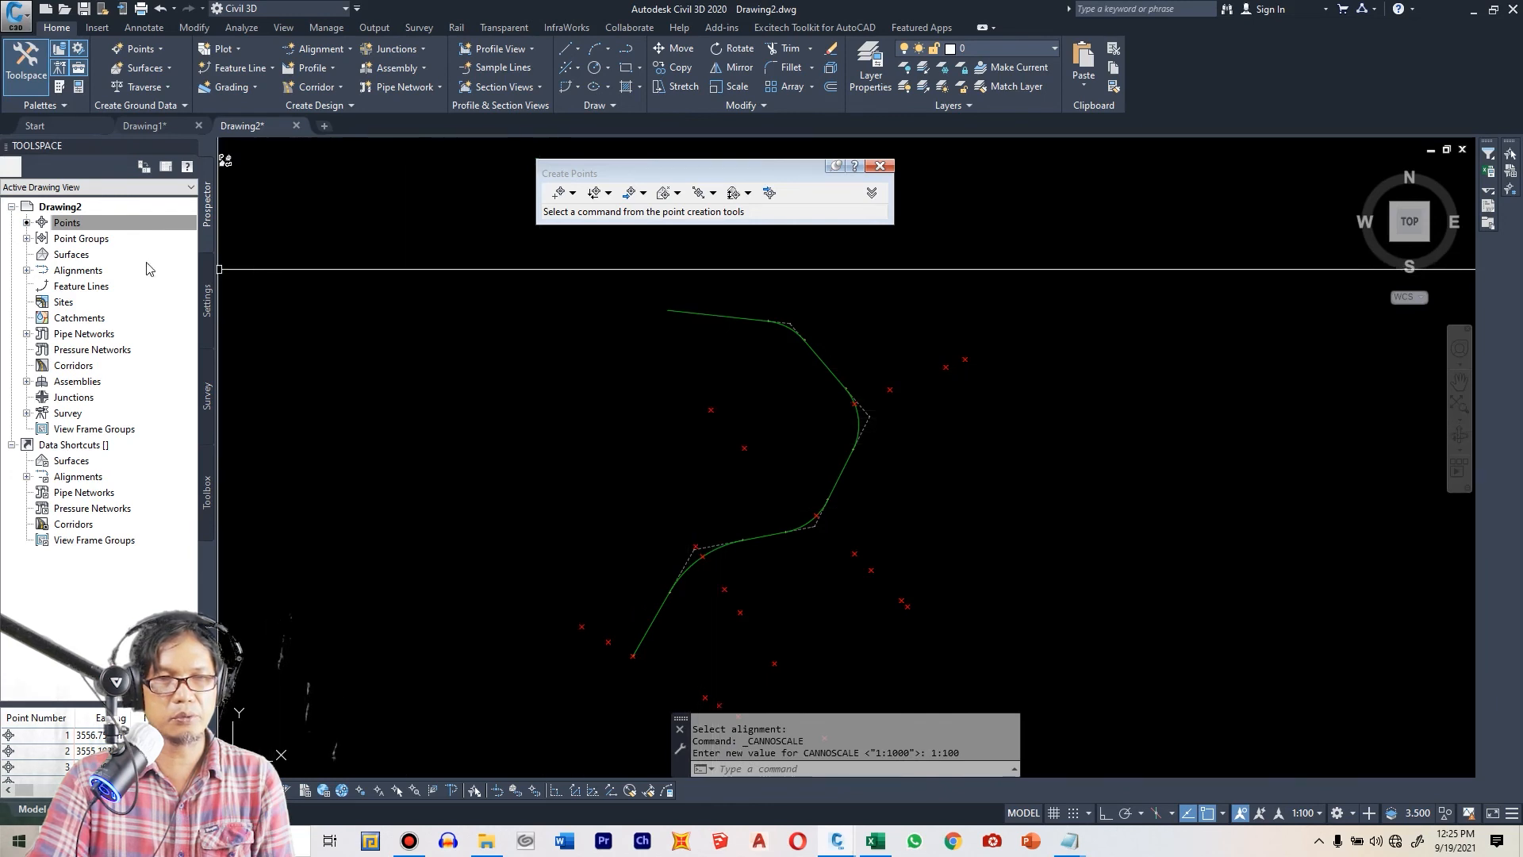
- Create a triangulation surface on layer C-TOPO with the Contours 2m and 10m (Background) style
right_click(82, 255)
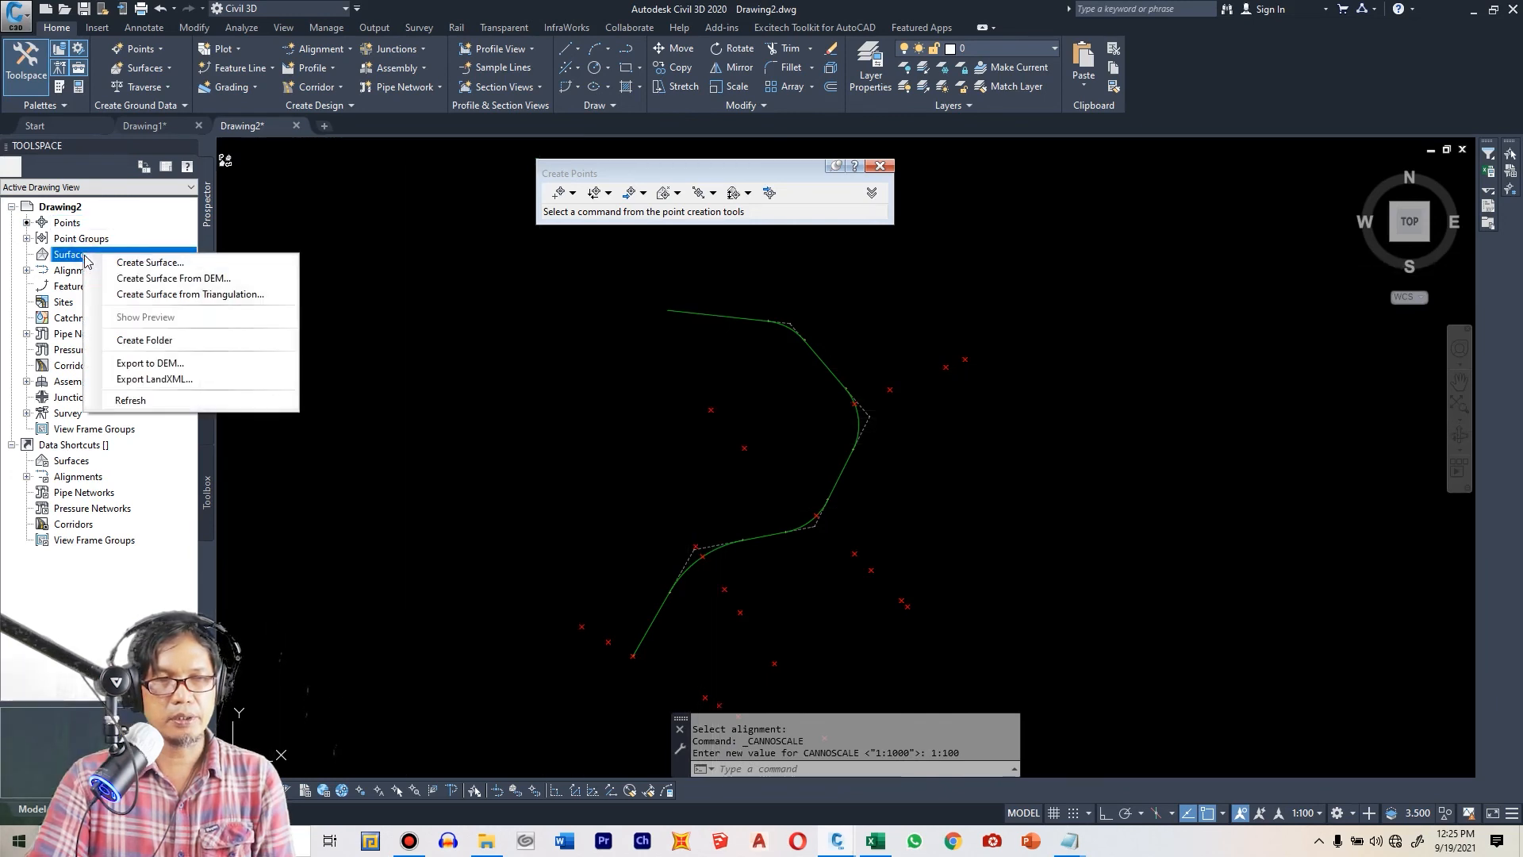
left_click(119, 263)
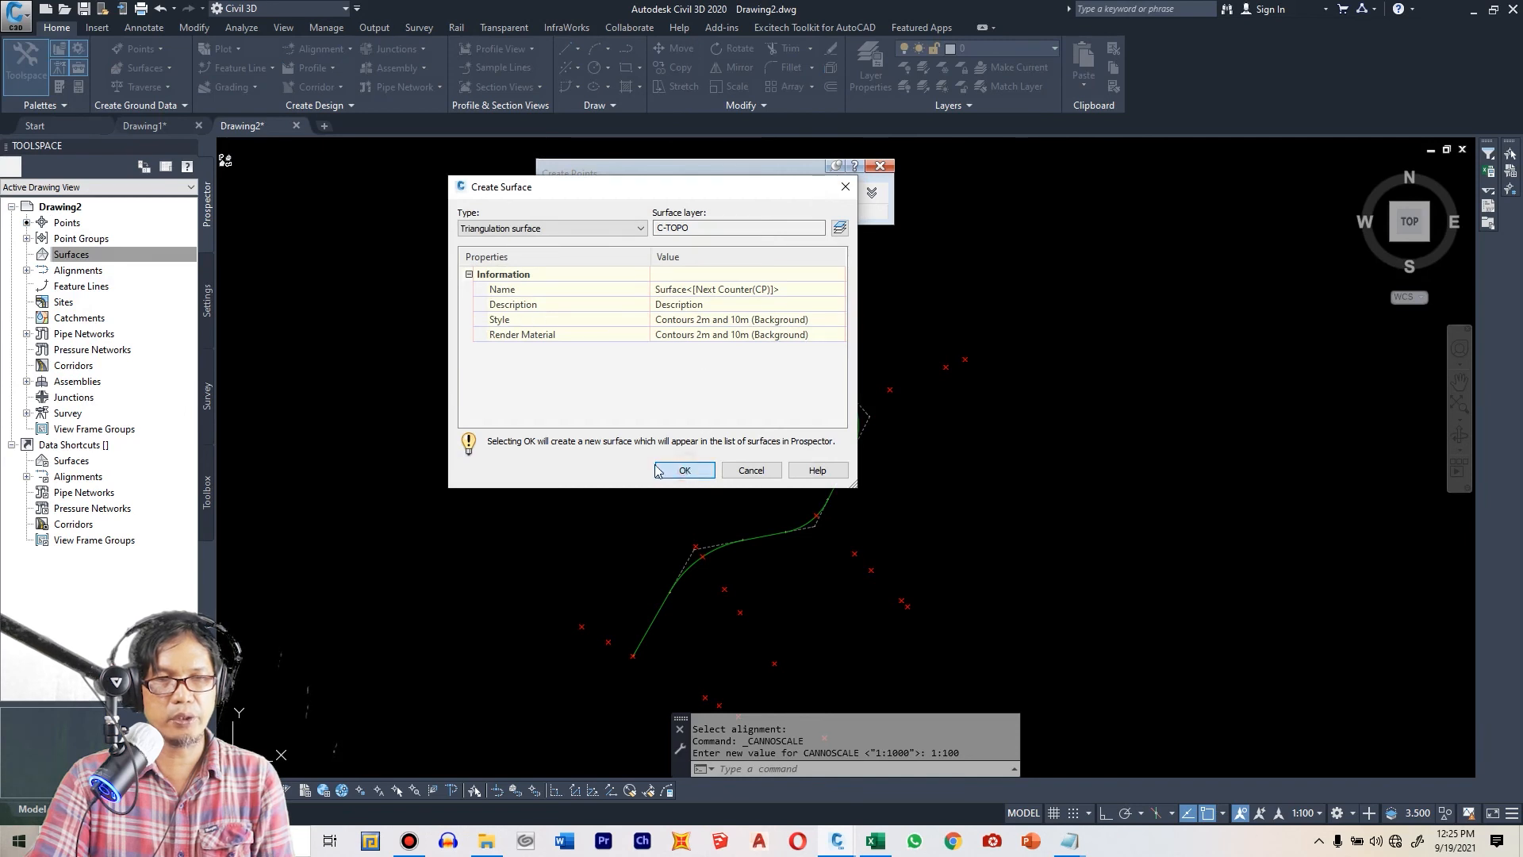
left_click(687, 471)
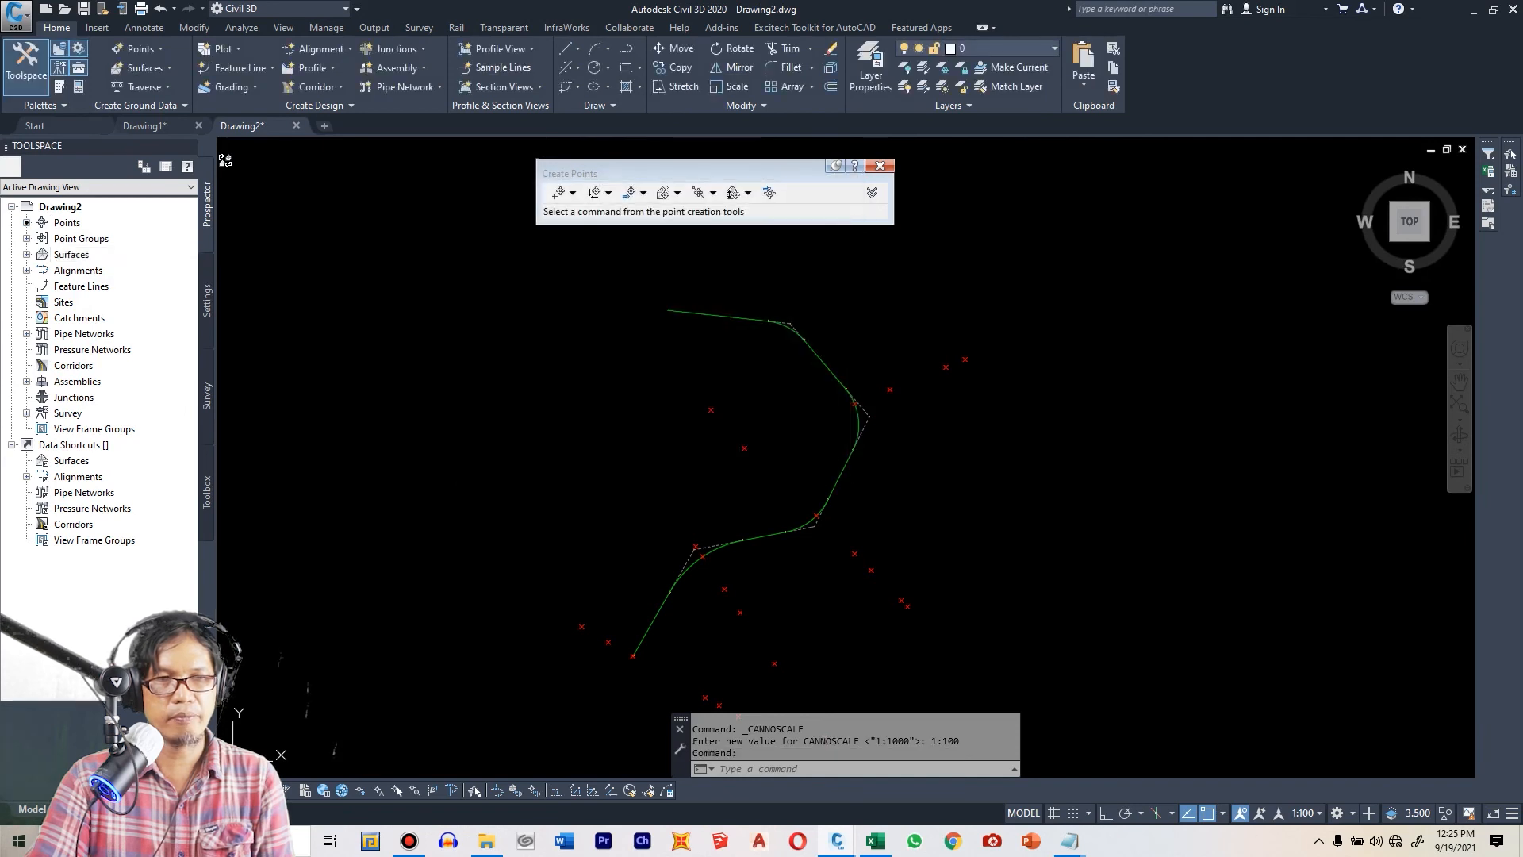
- Add the _All Points point group to the definition of Surface1
left_click(26, 253)
left_click(42, 270)
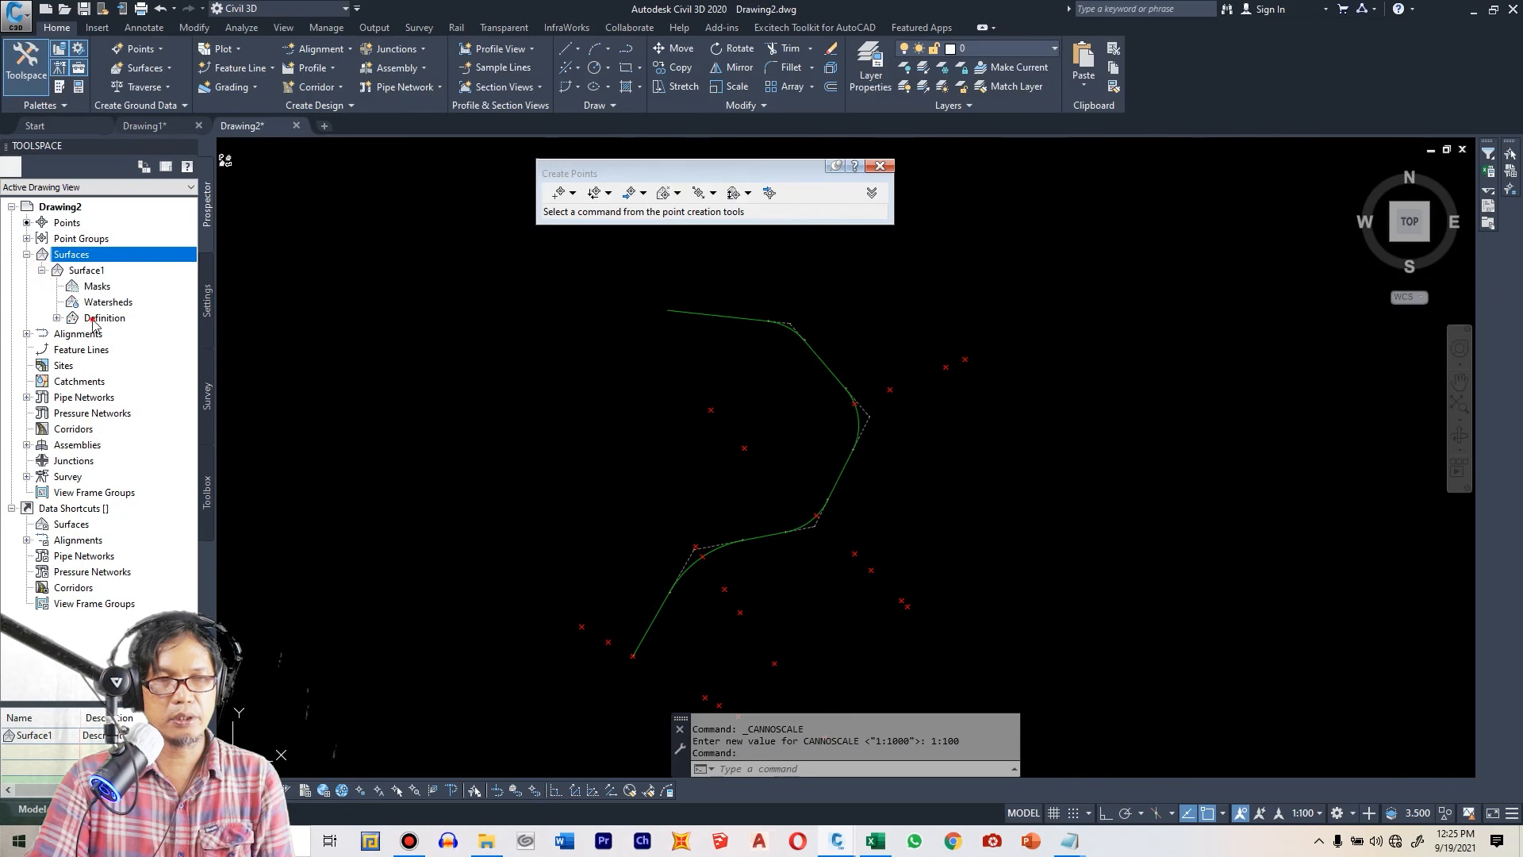
left_click(93, 318)
left_click(57, 317)
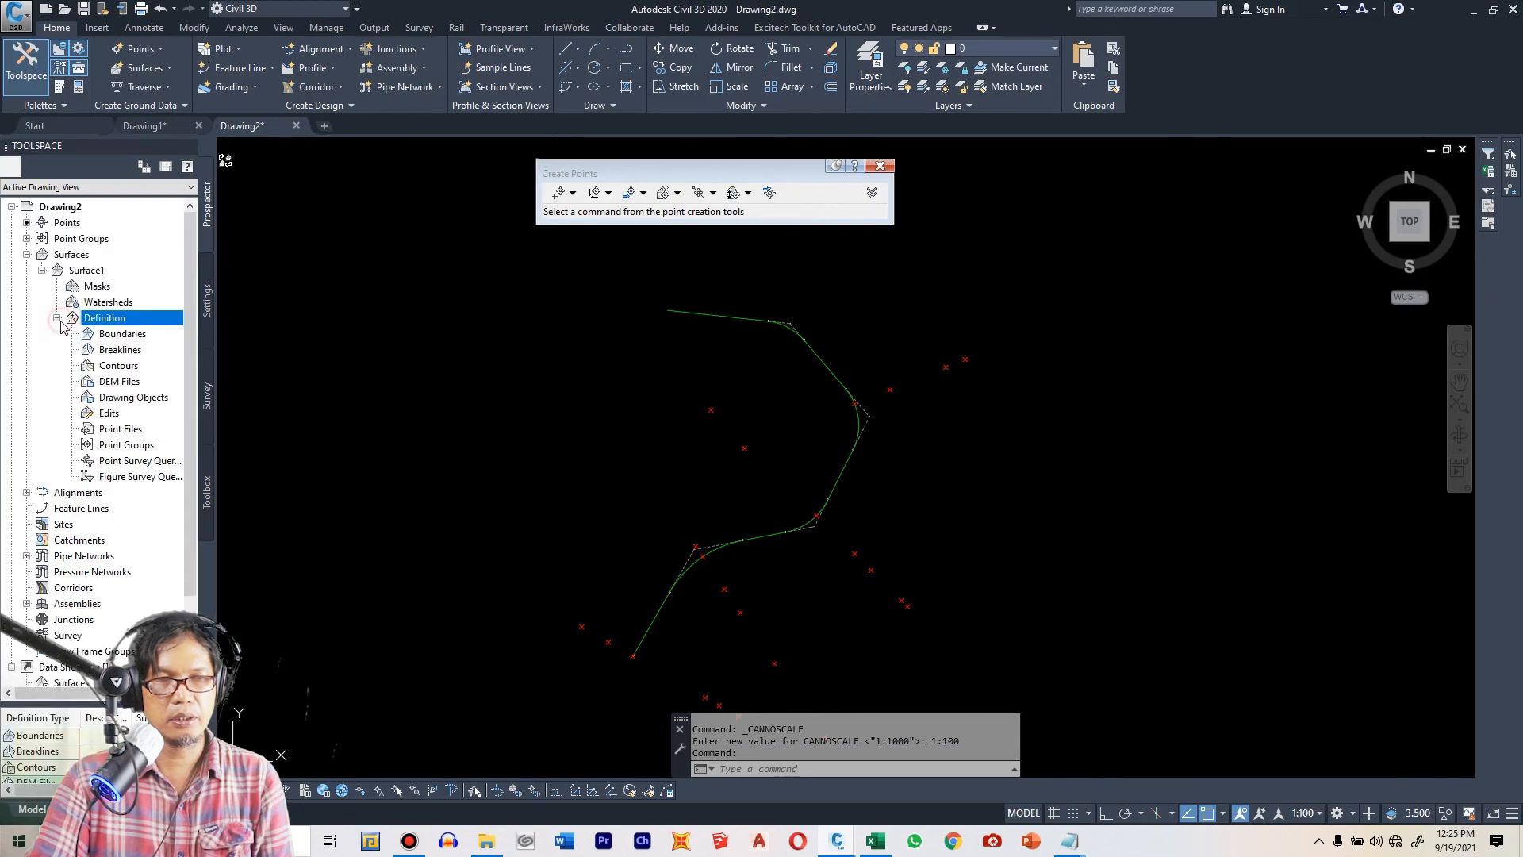
left_click(127, 449)
right_click(127, 448)
left_click(324, 458)
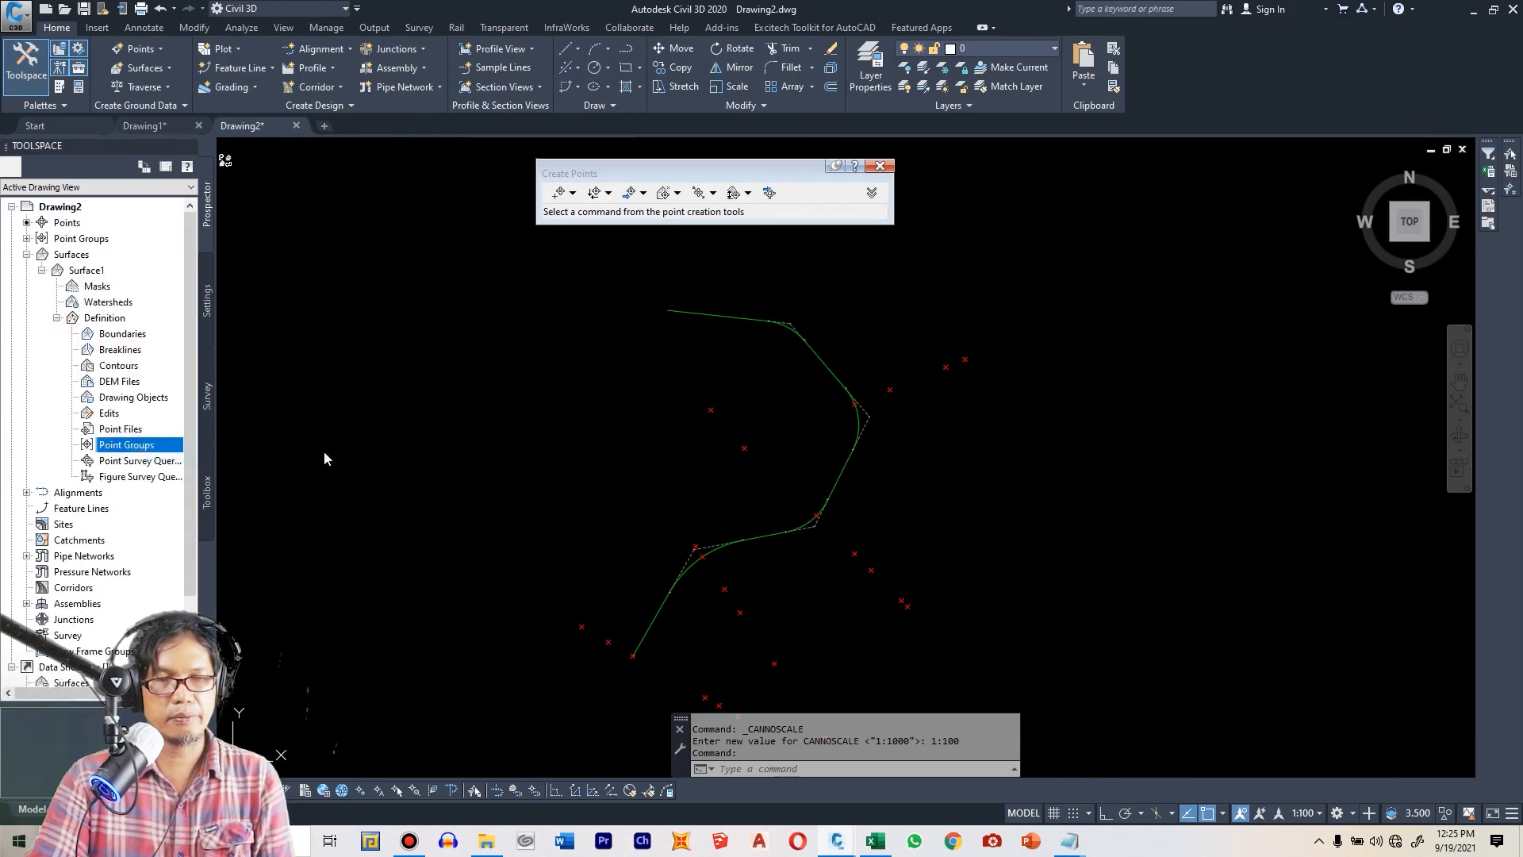
left_click(568, 315)
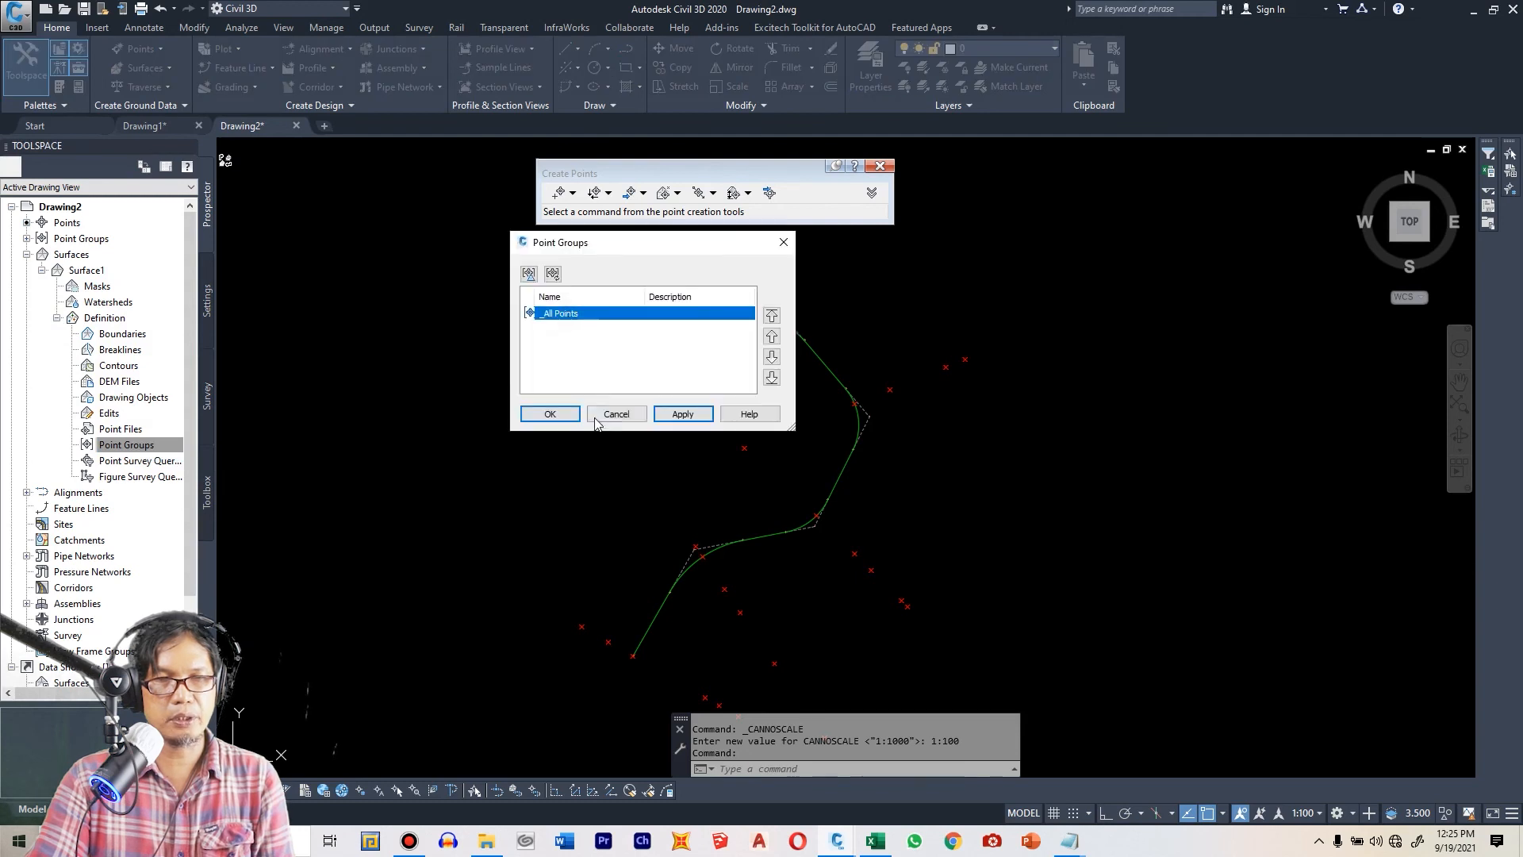
left_click(551, 414)
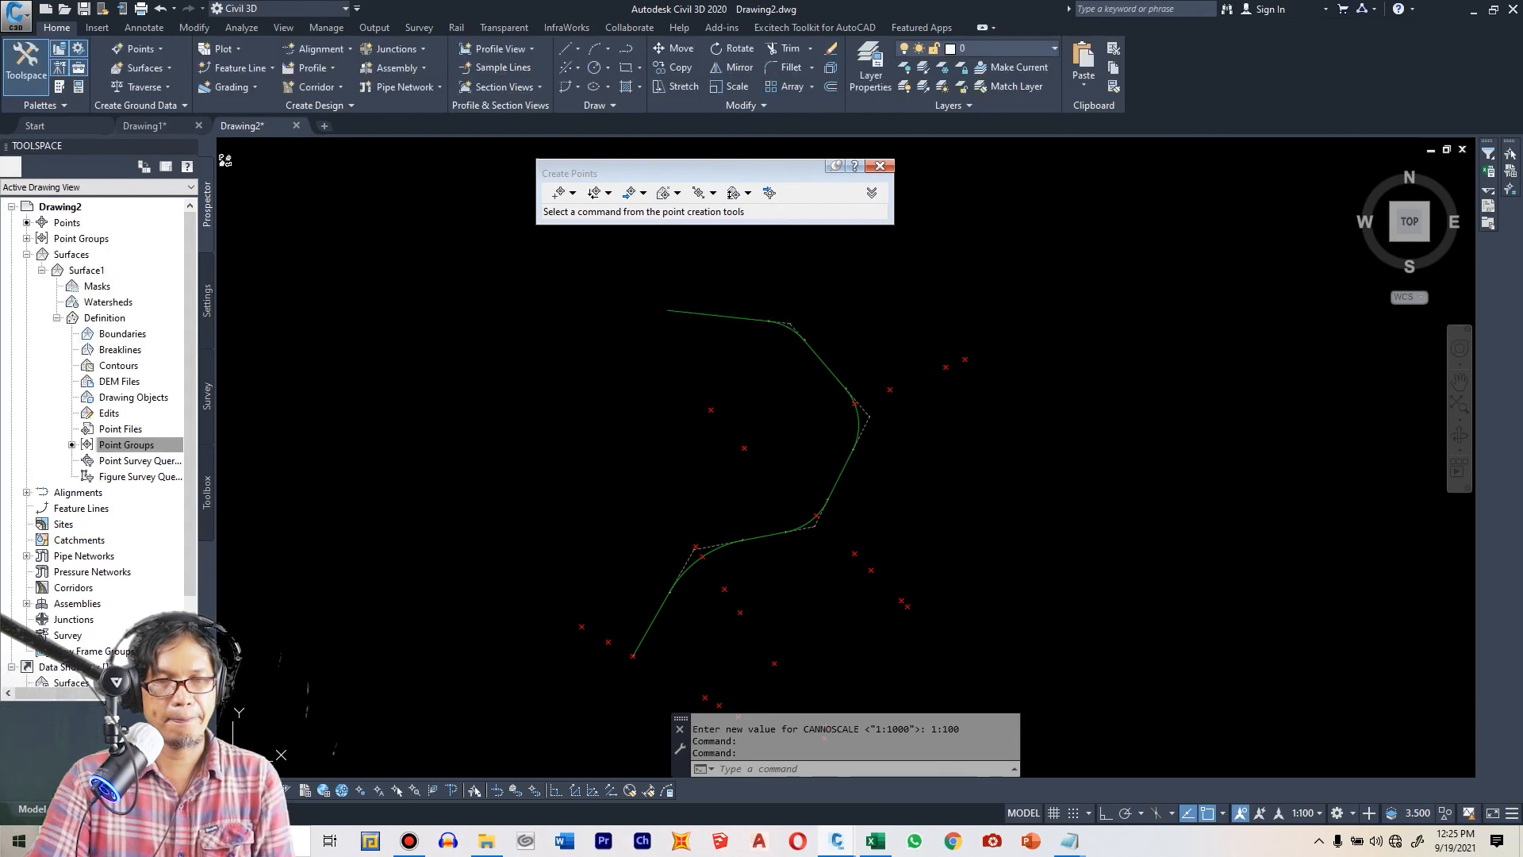
- In Surface1's surface style, set the minor contour interval to 0.2 m and the major contour interval to 0.4 m
scroll(663, 429, "down", 2)
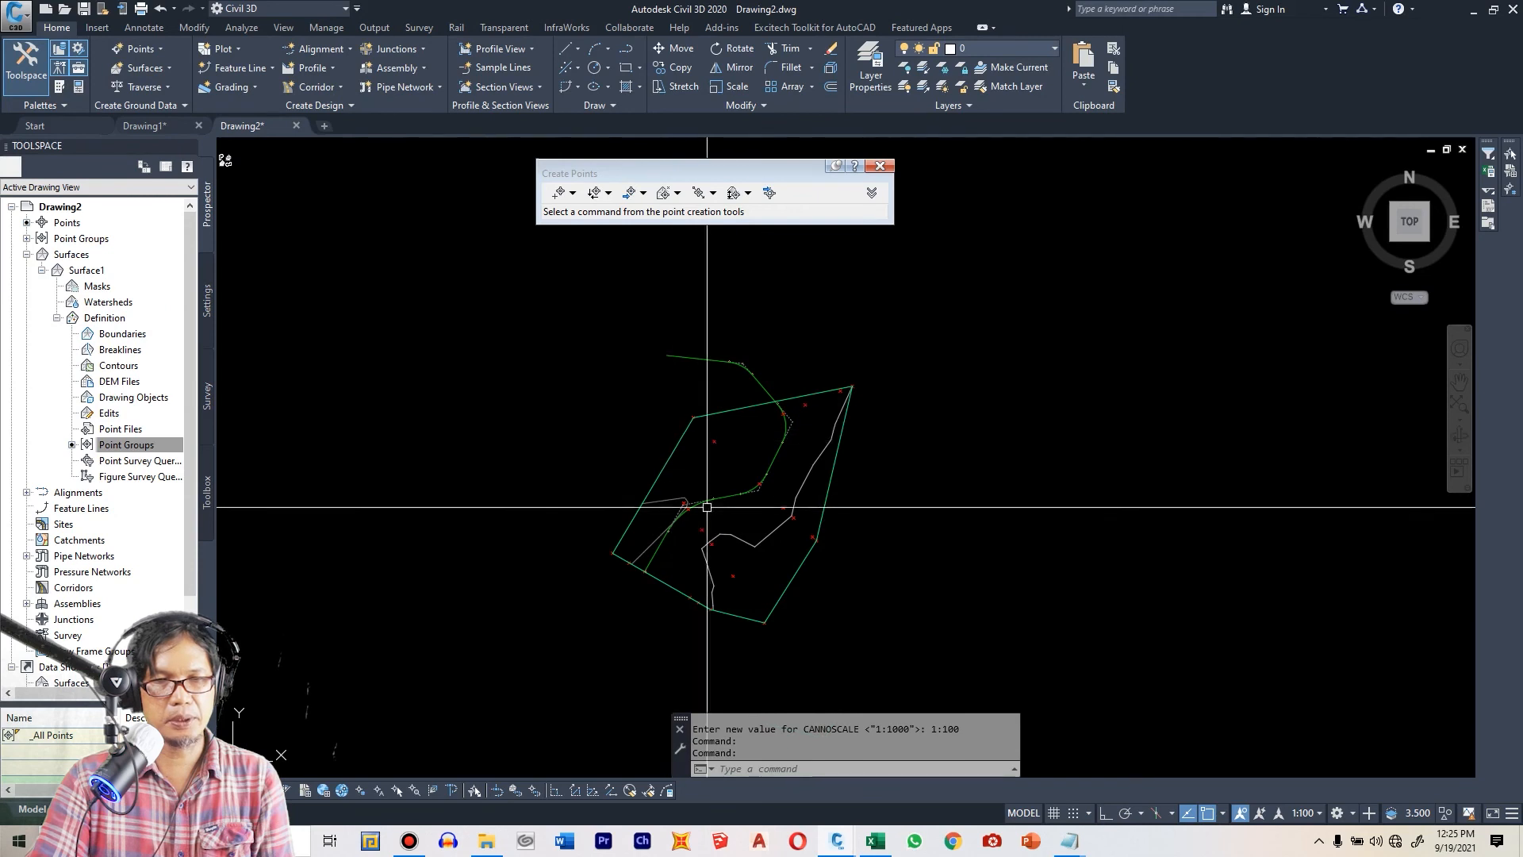
scroll(706, 506, "up", 2)
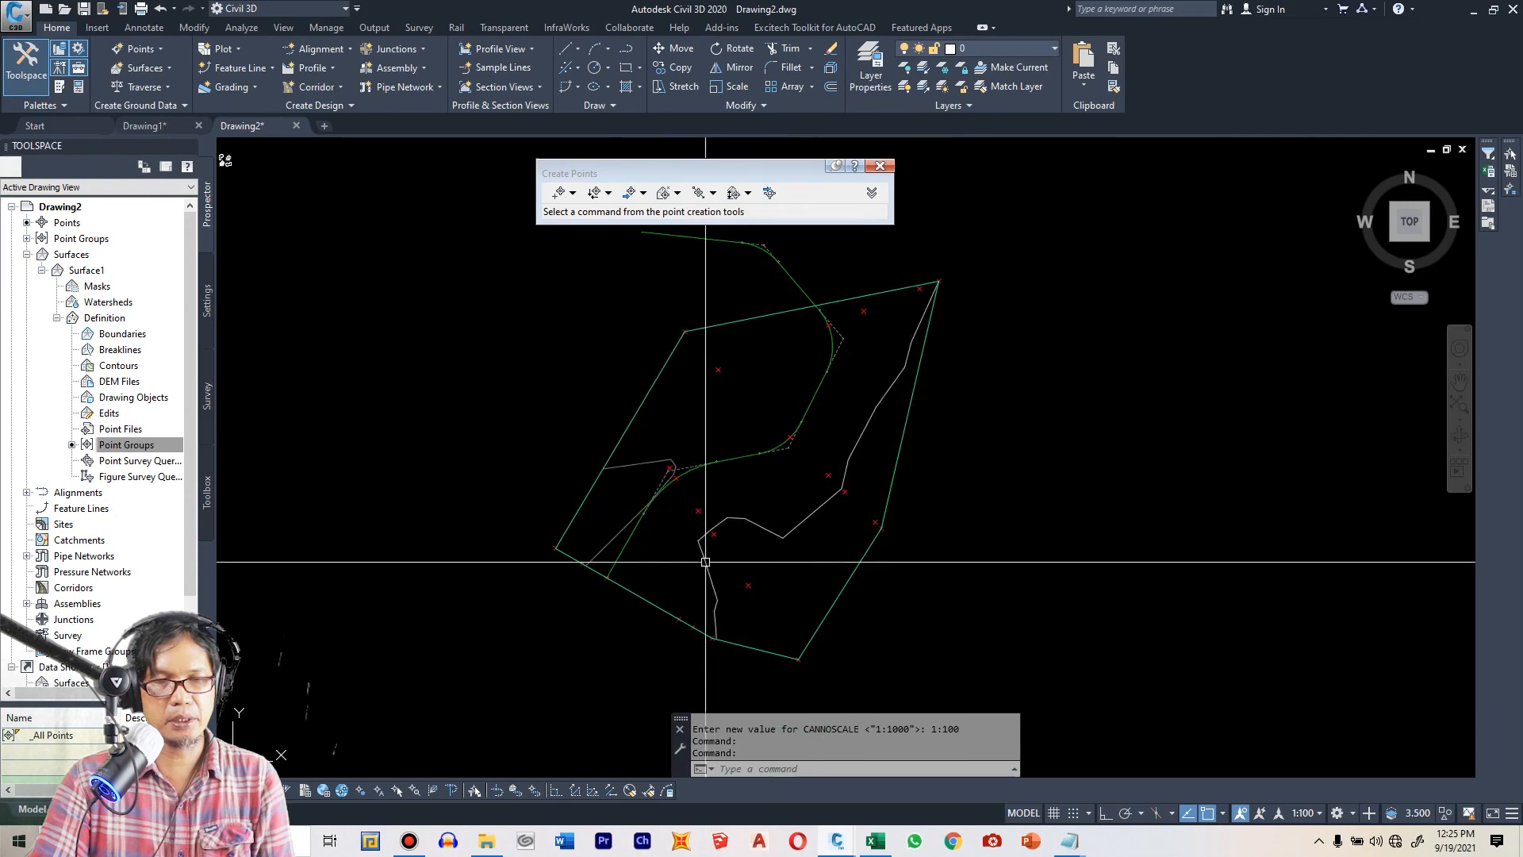
left_click(89, 271)
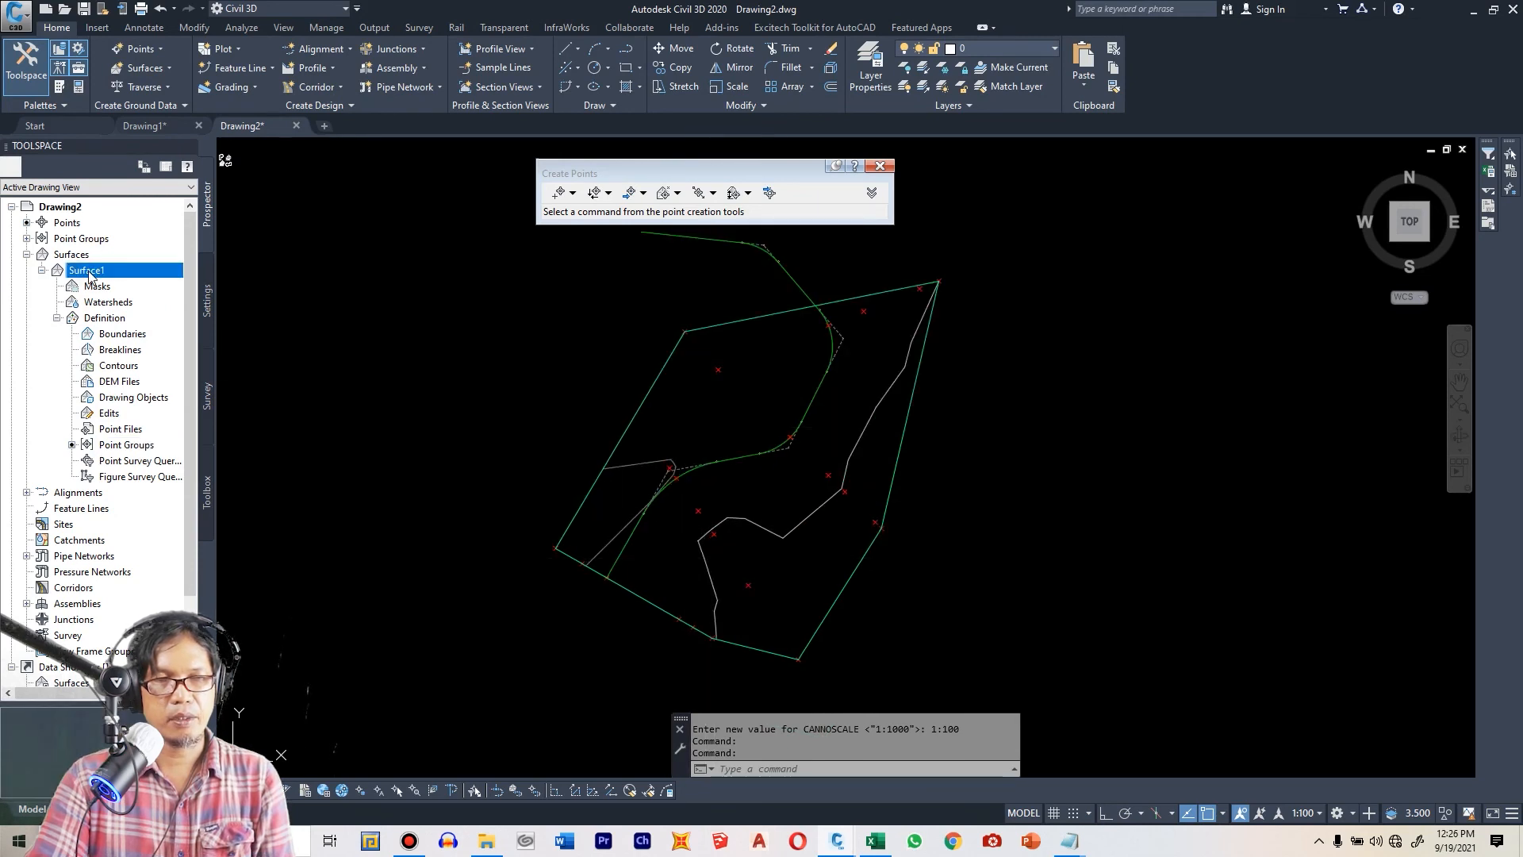
right_click(90, 272)
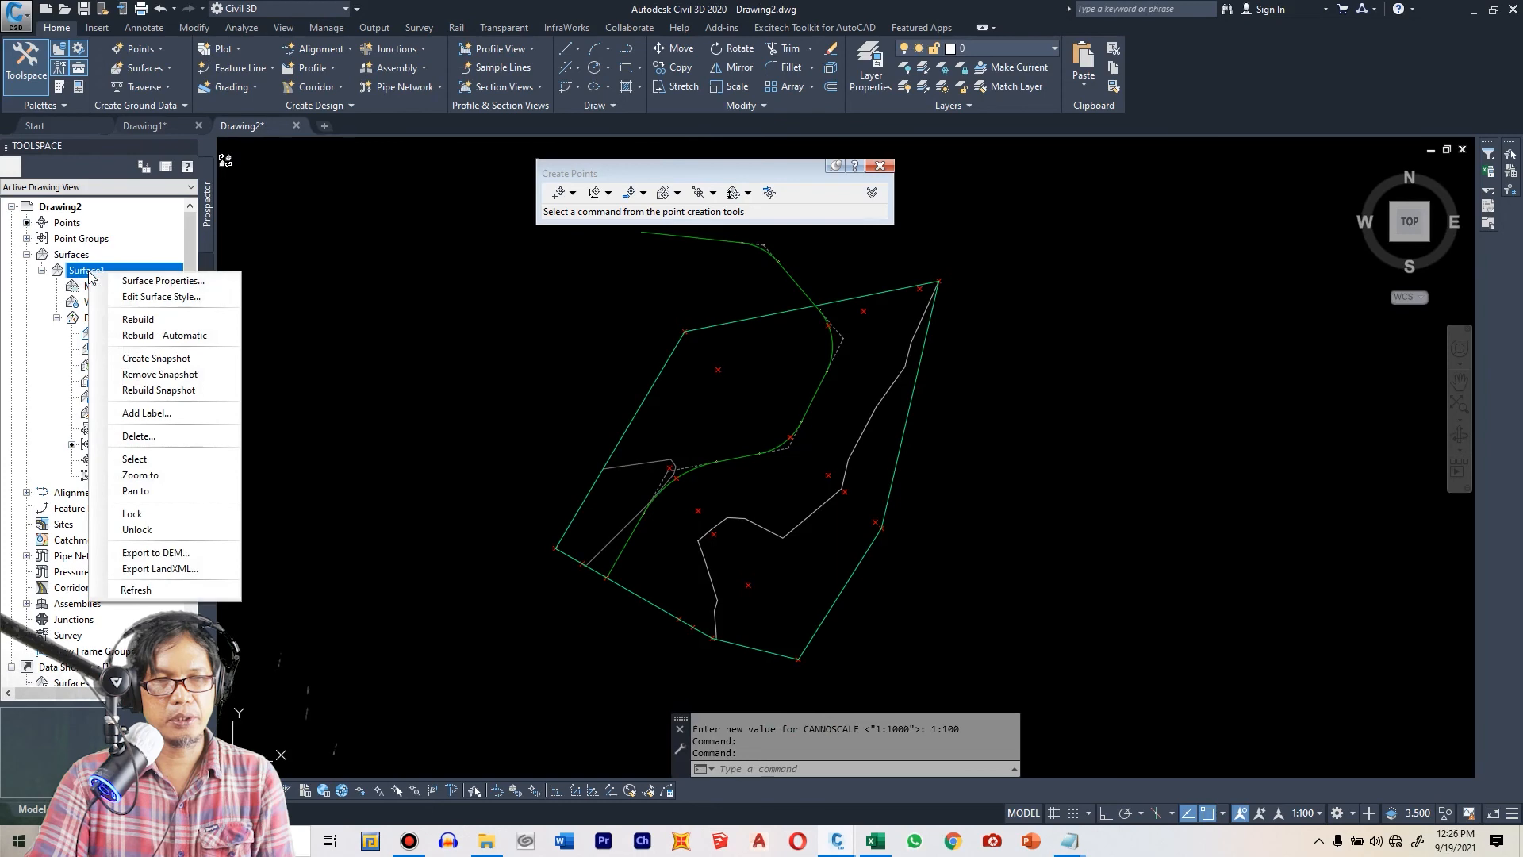
left_click(128, 298)
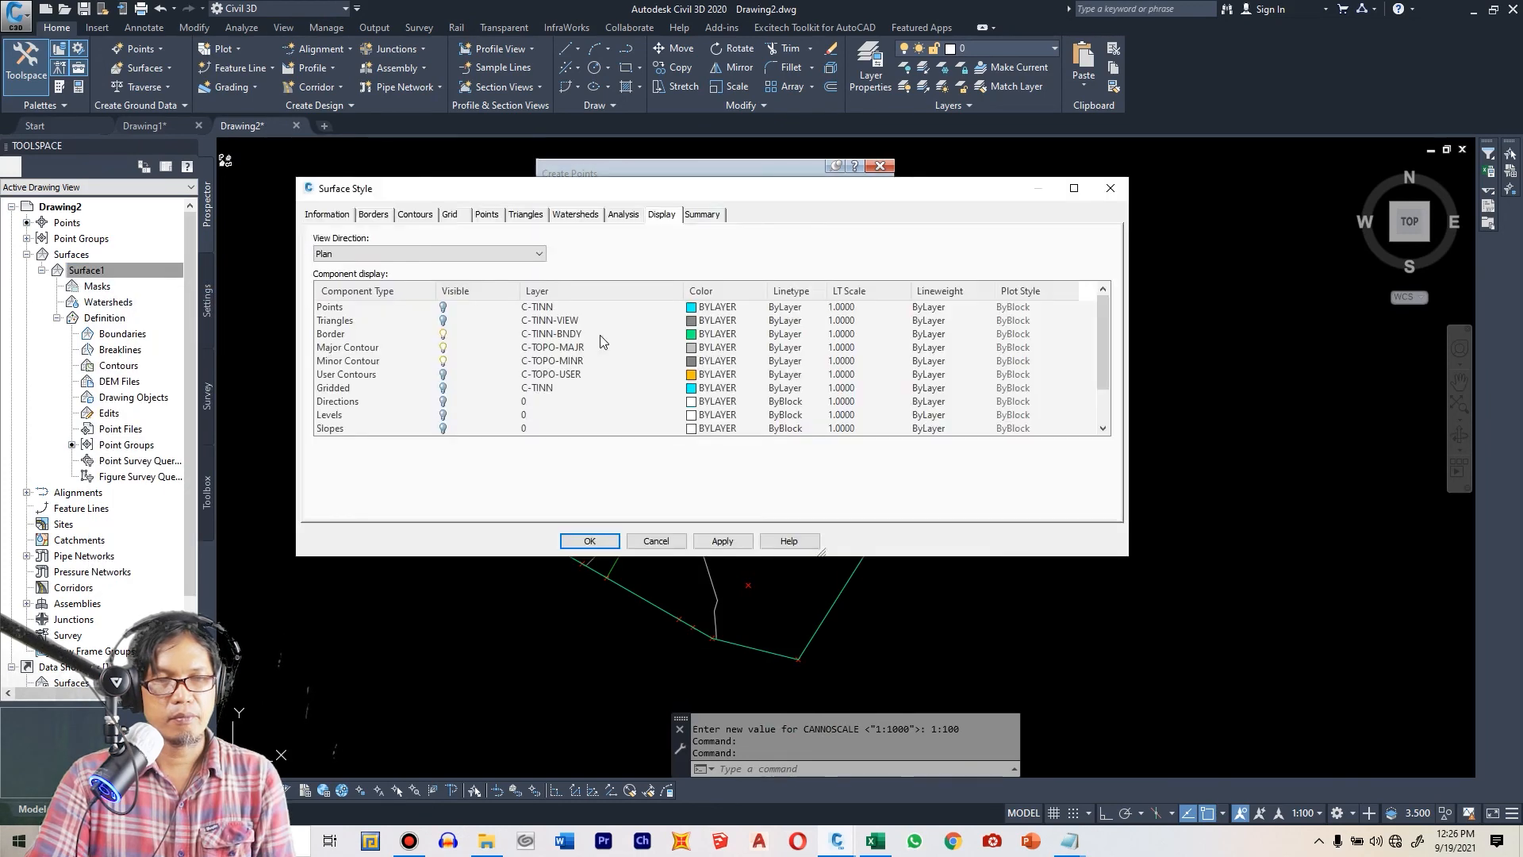
left_click(415, 214)
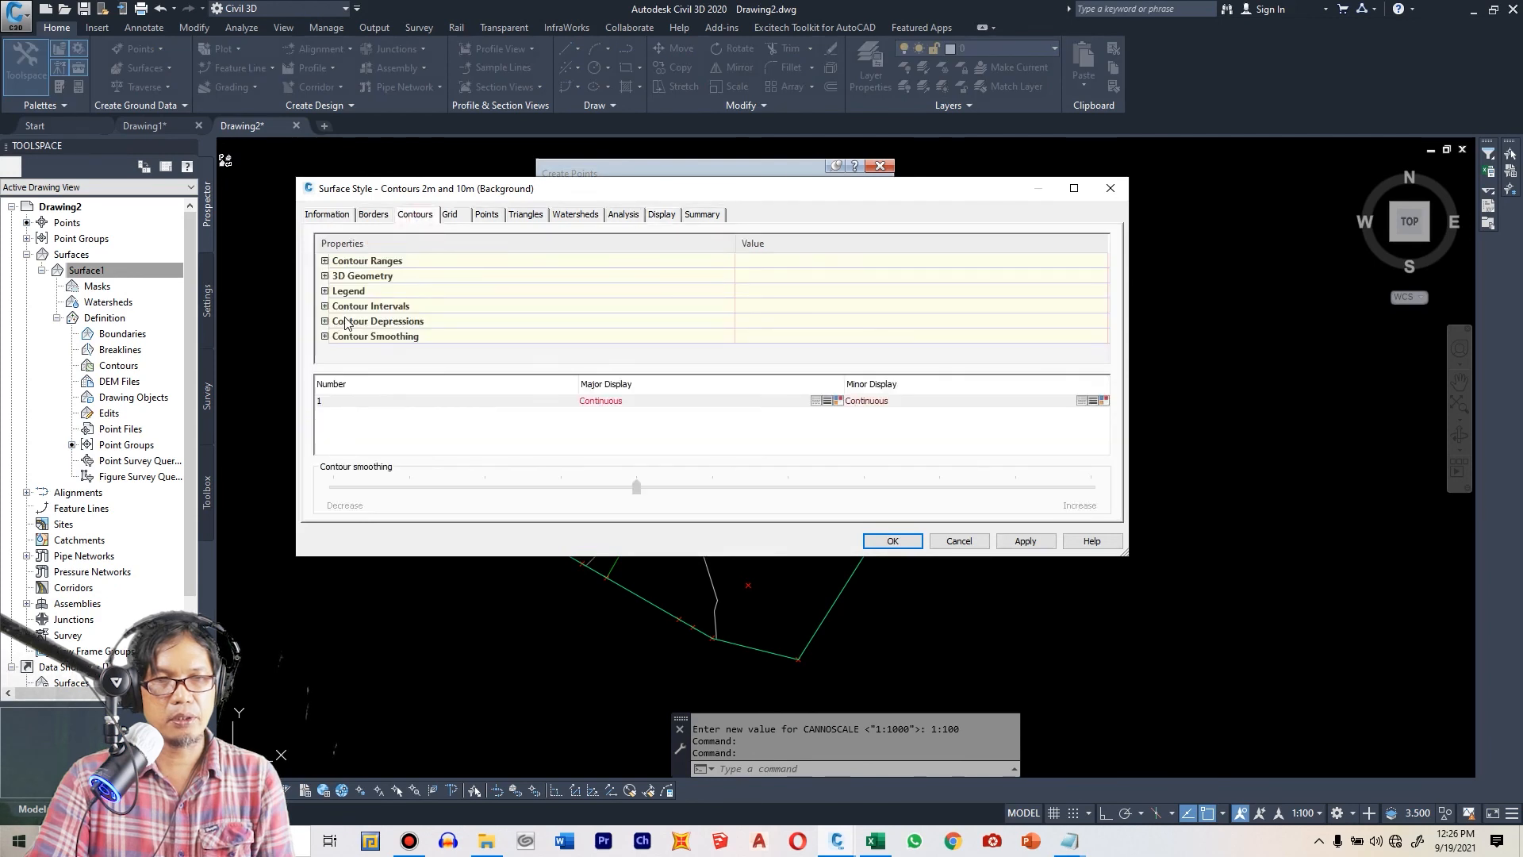
left_click(324, 306)
scroll(772, 339, "down", 1)
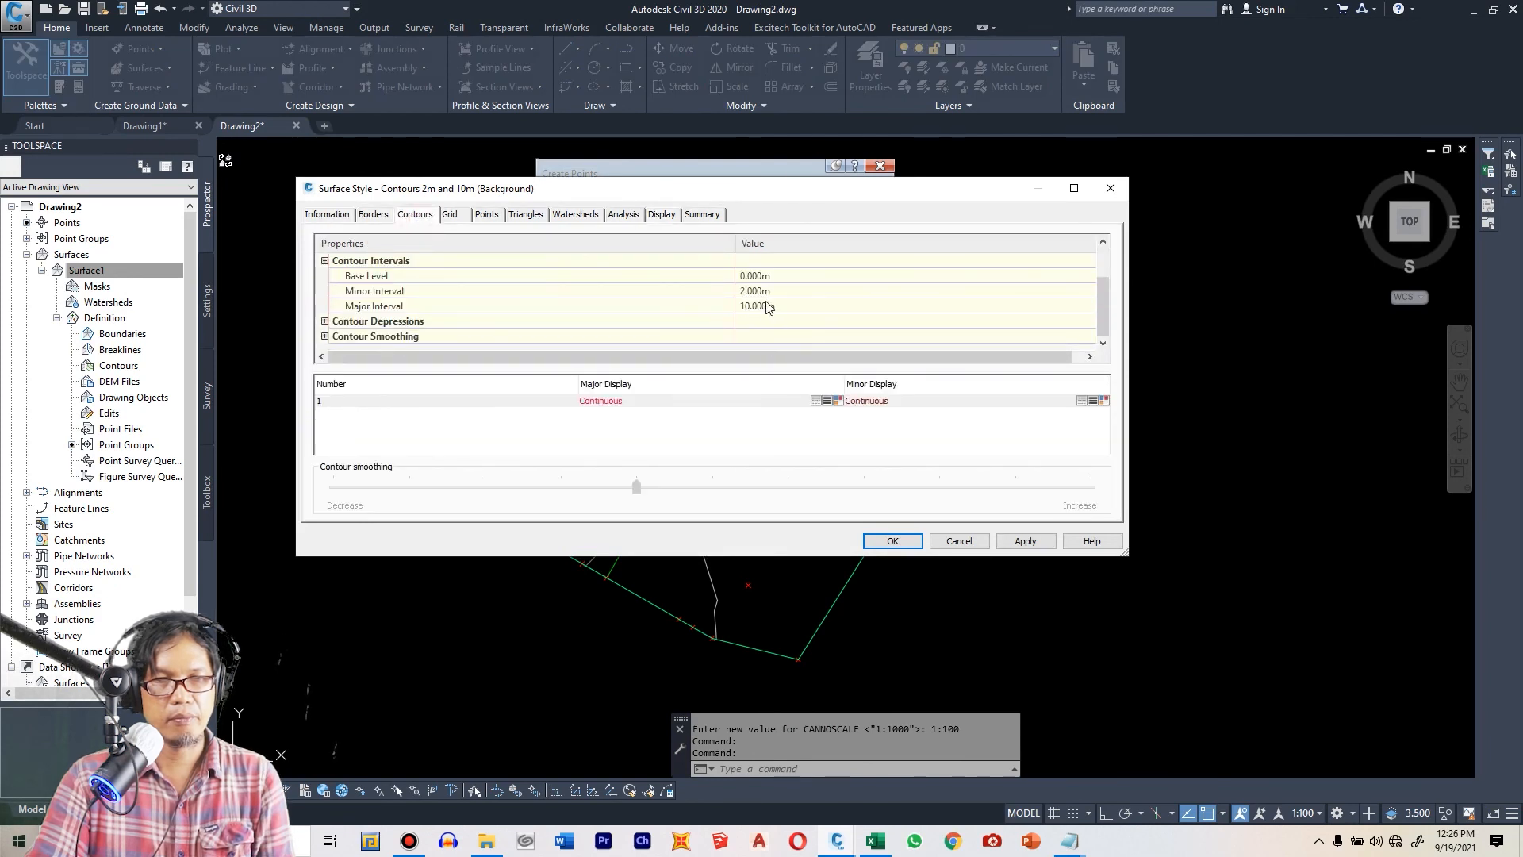
left_click(764, 290)
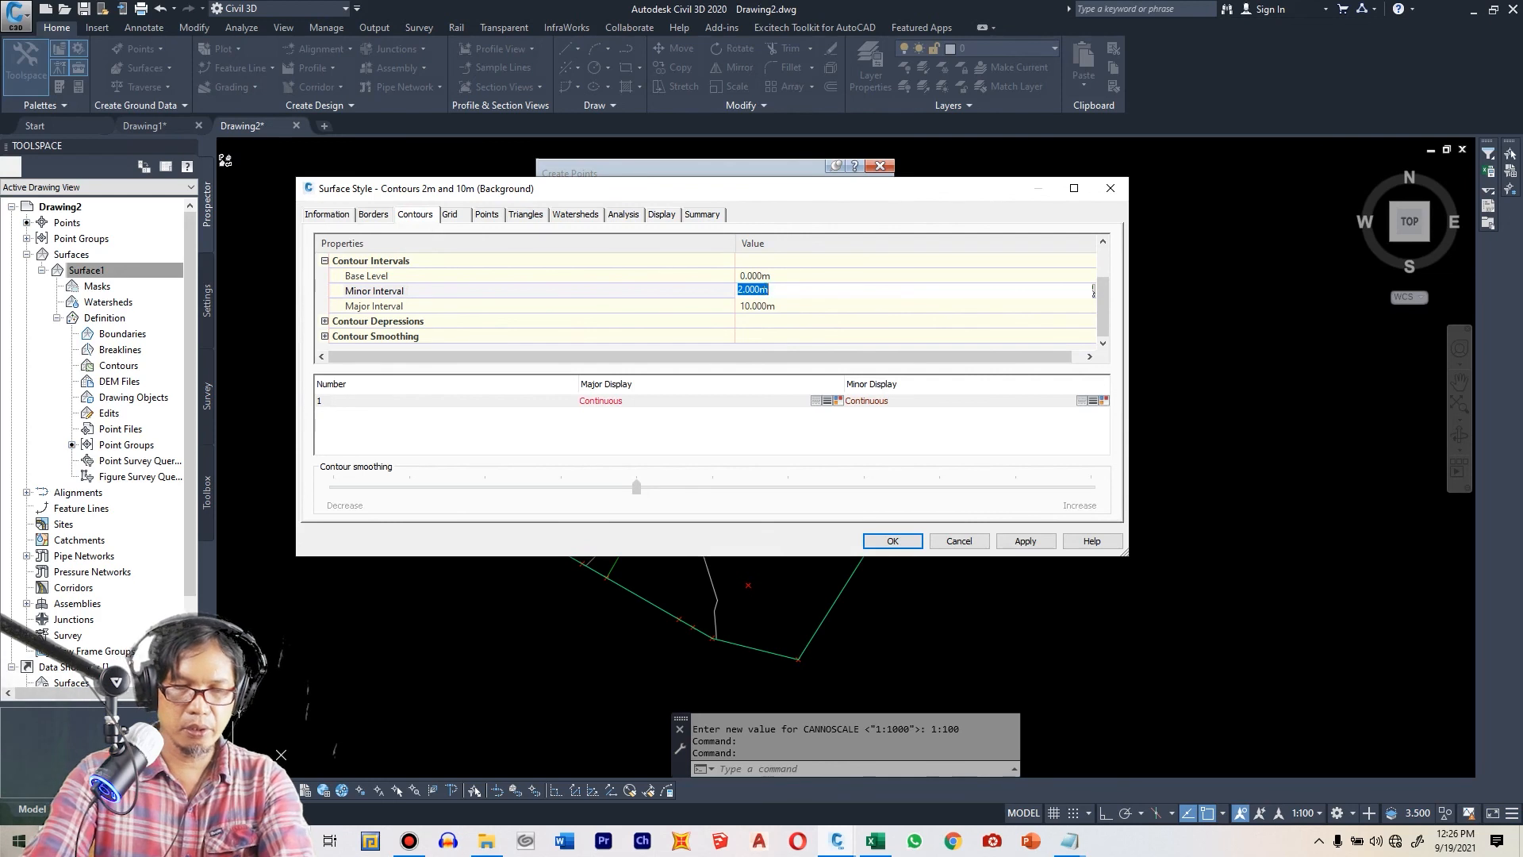
type("0.2")
left_click(768, 305)
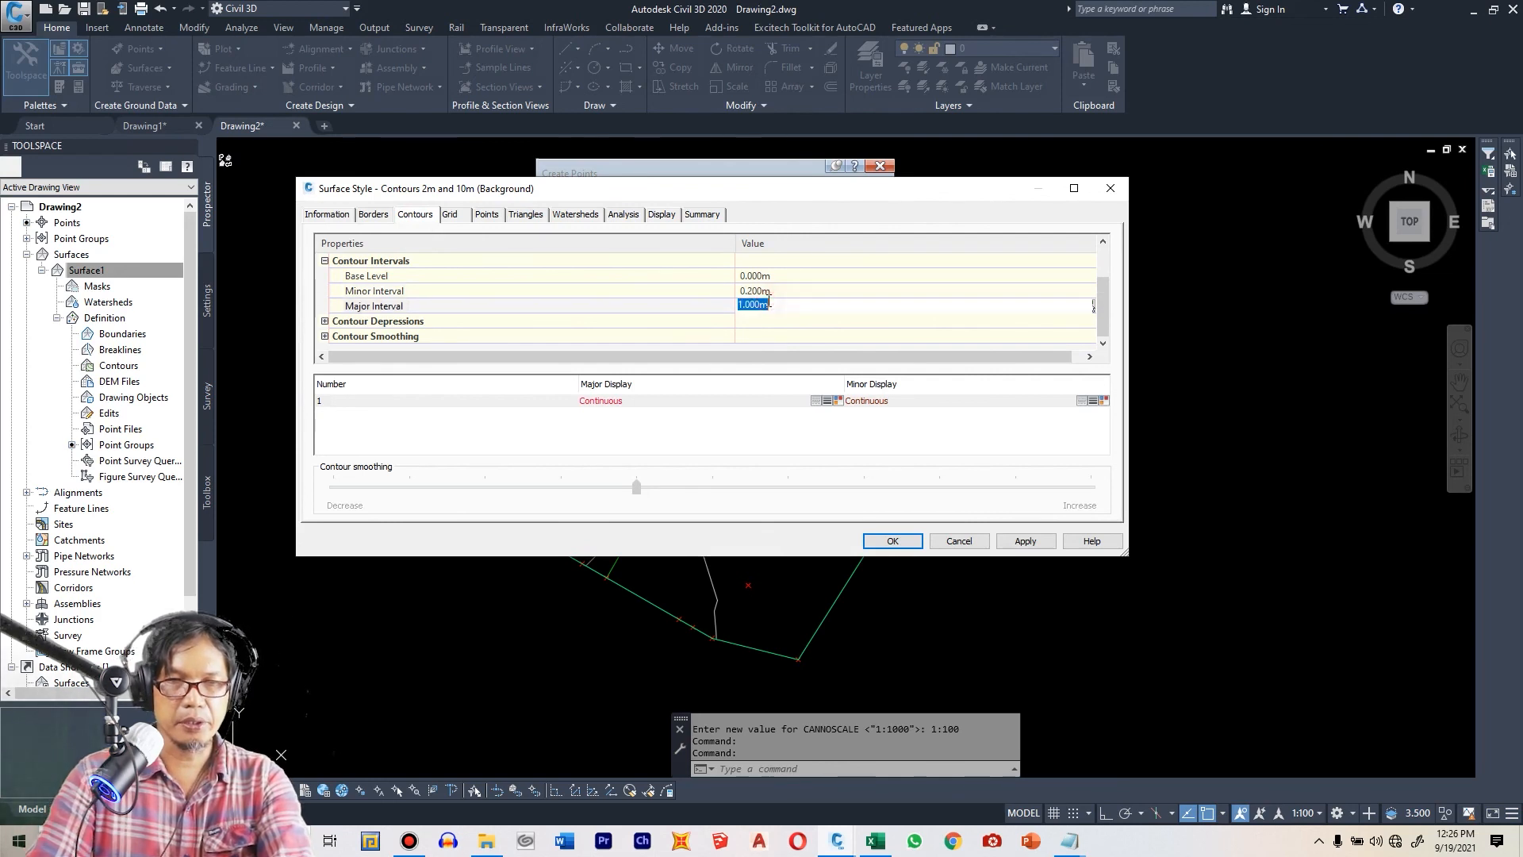
type("0.4")
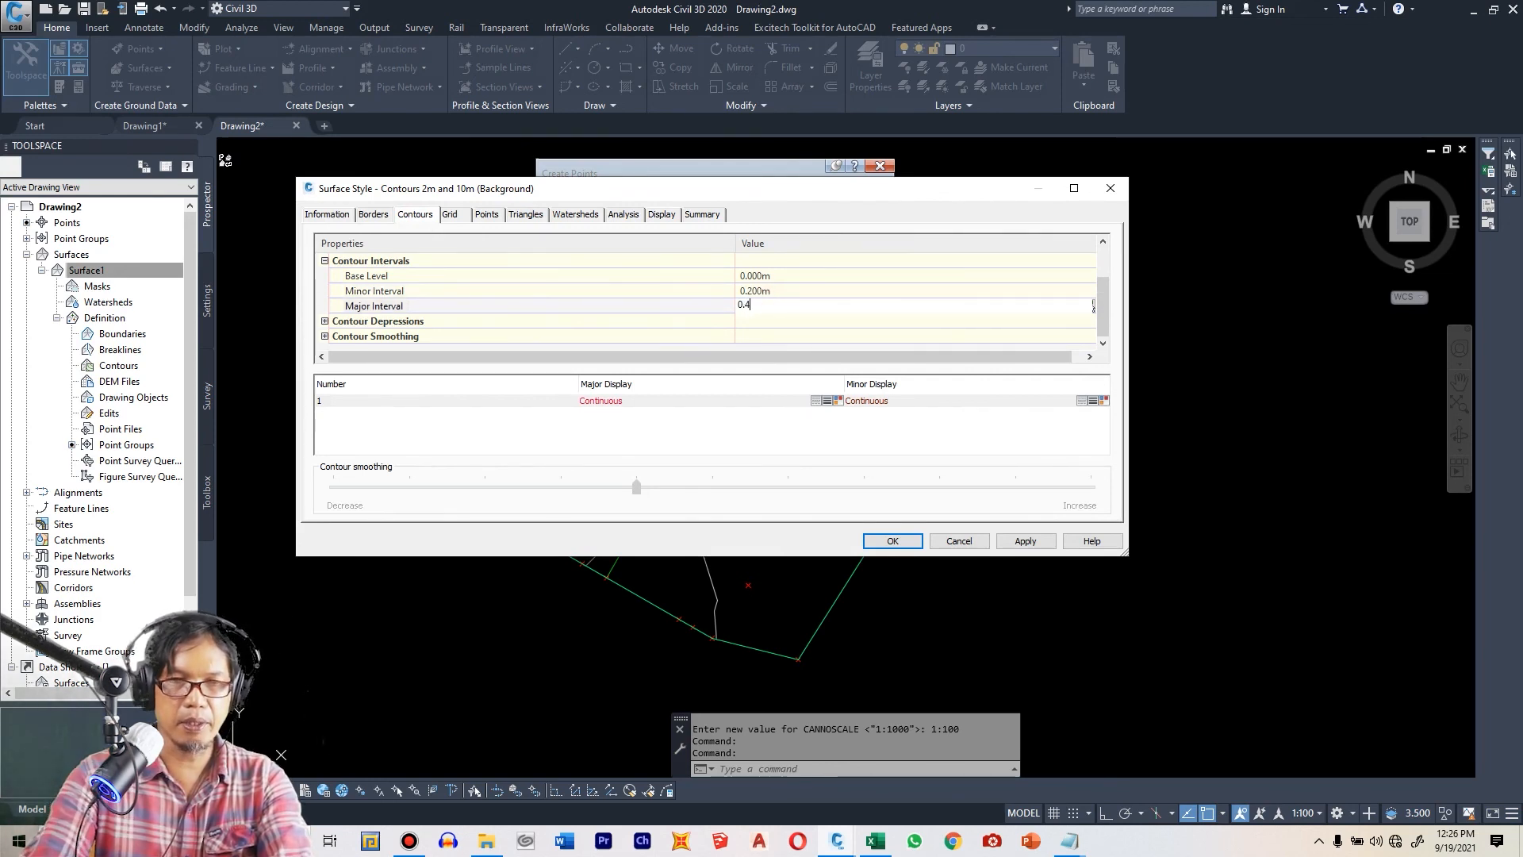
left_click(824, 303)
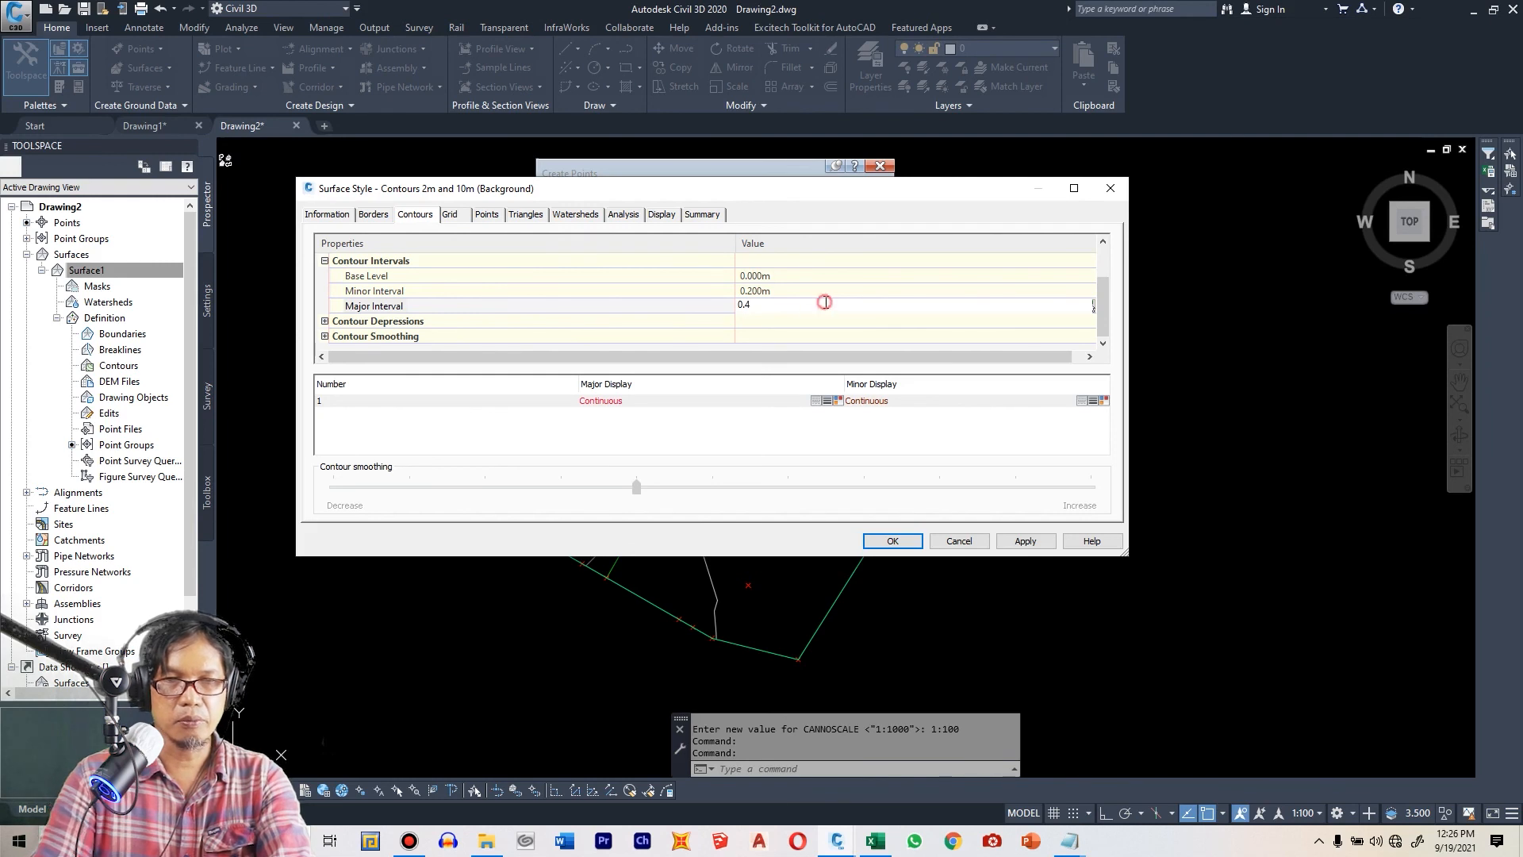
left_click(782, 290)
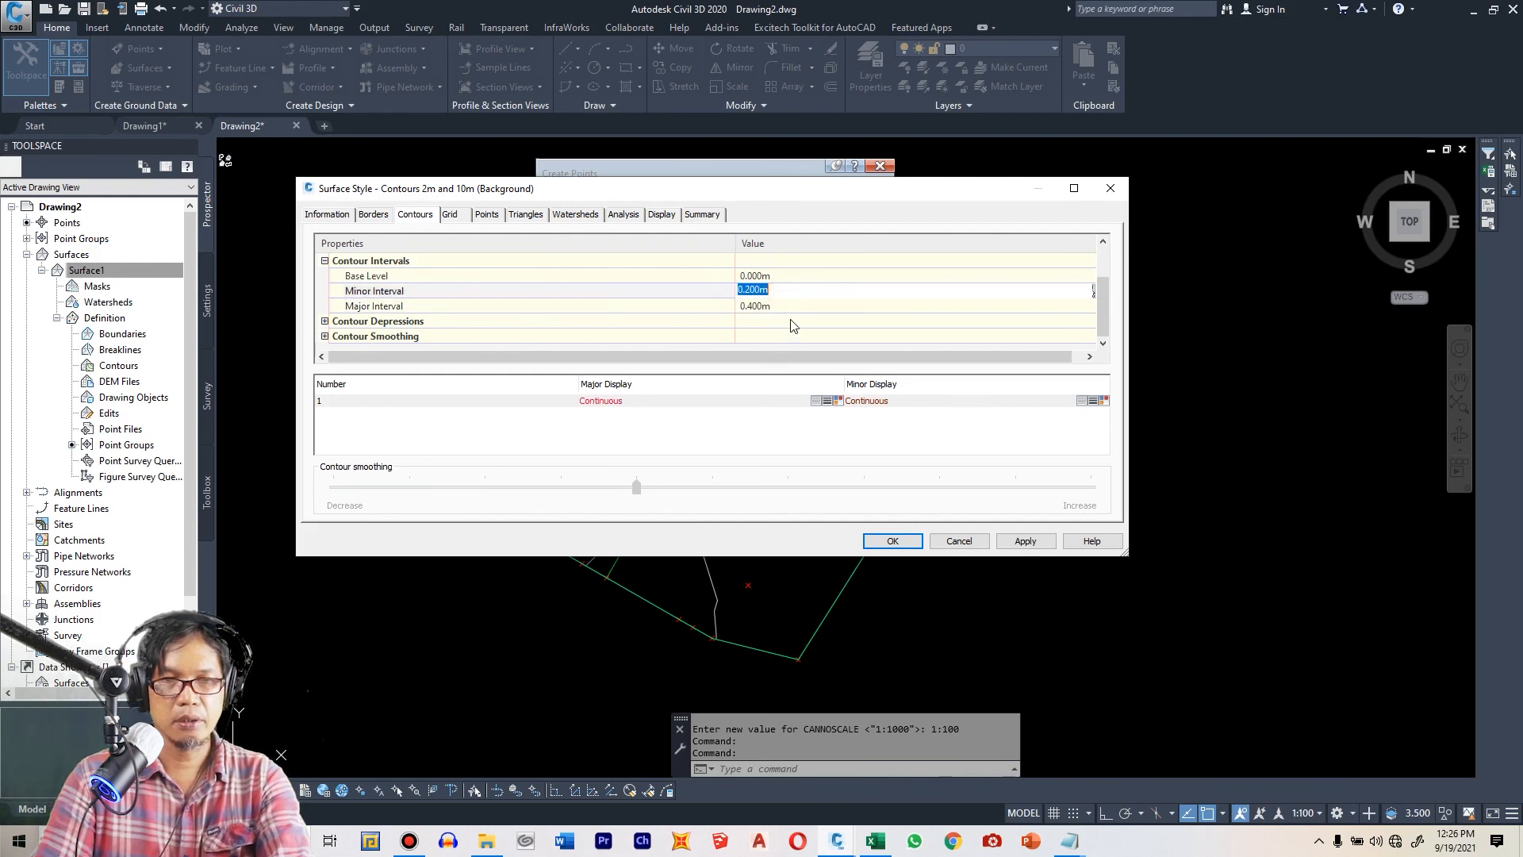
- Enable contour smoothing in the surface style and raise the smoothing amount to about 70% of its range
left_click(325, 337)
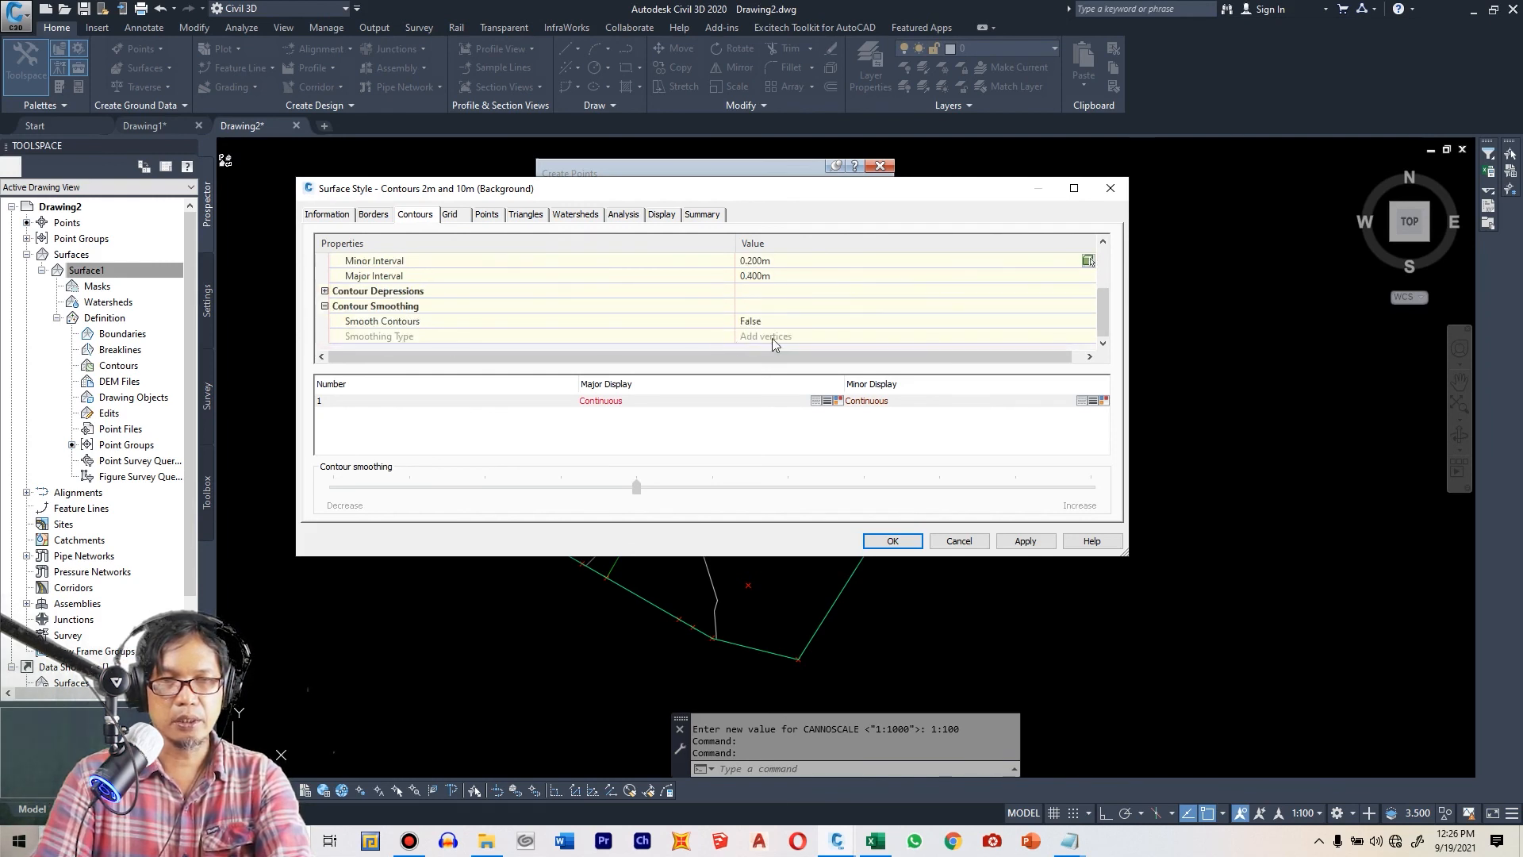
left_click(784, 322)
left_click(784, 321)
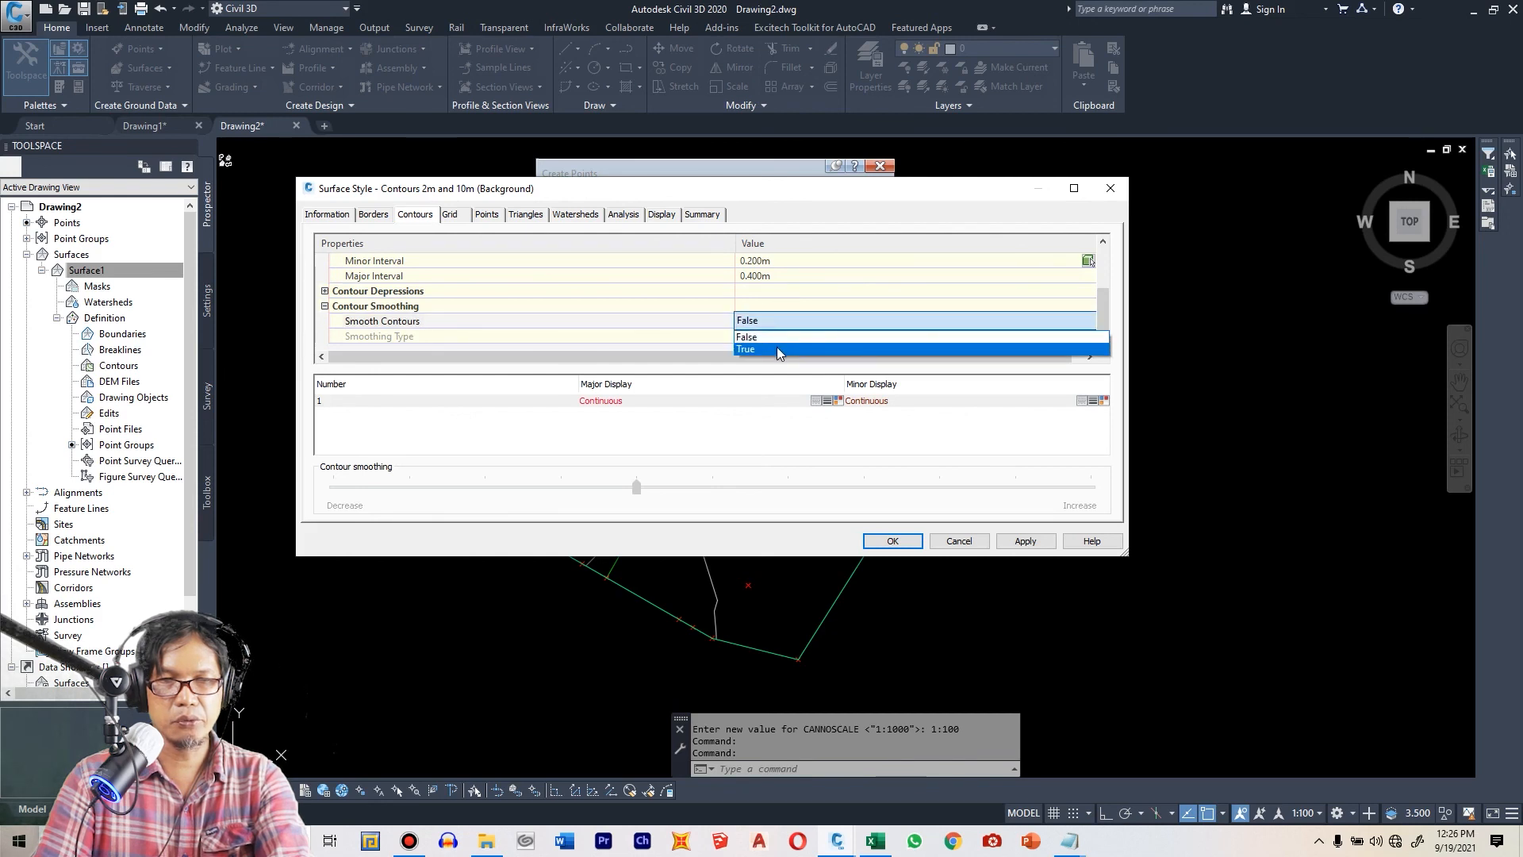
left_click(777, 346)
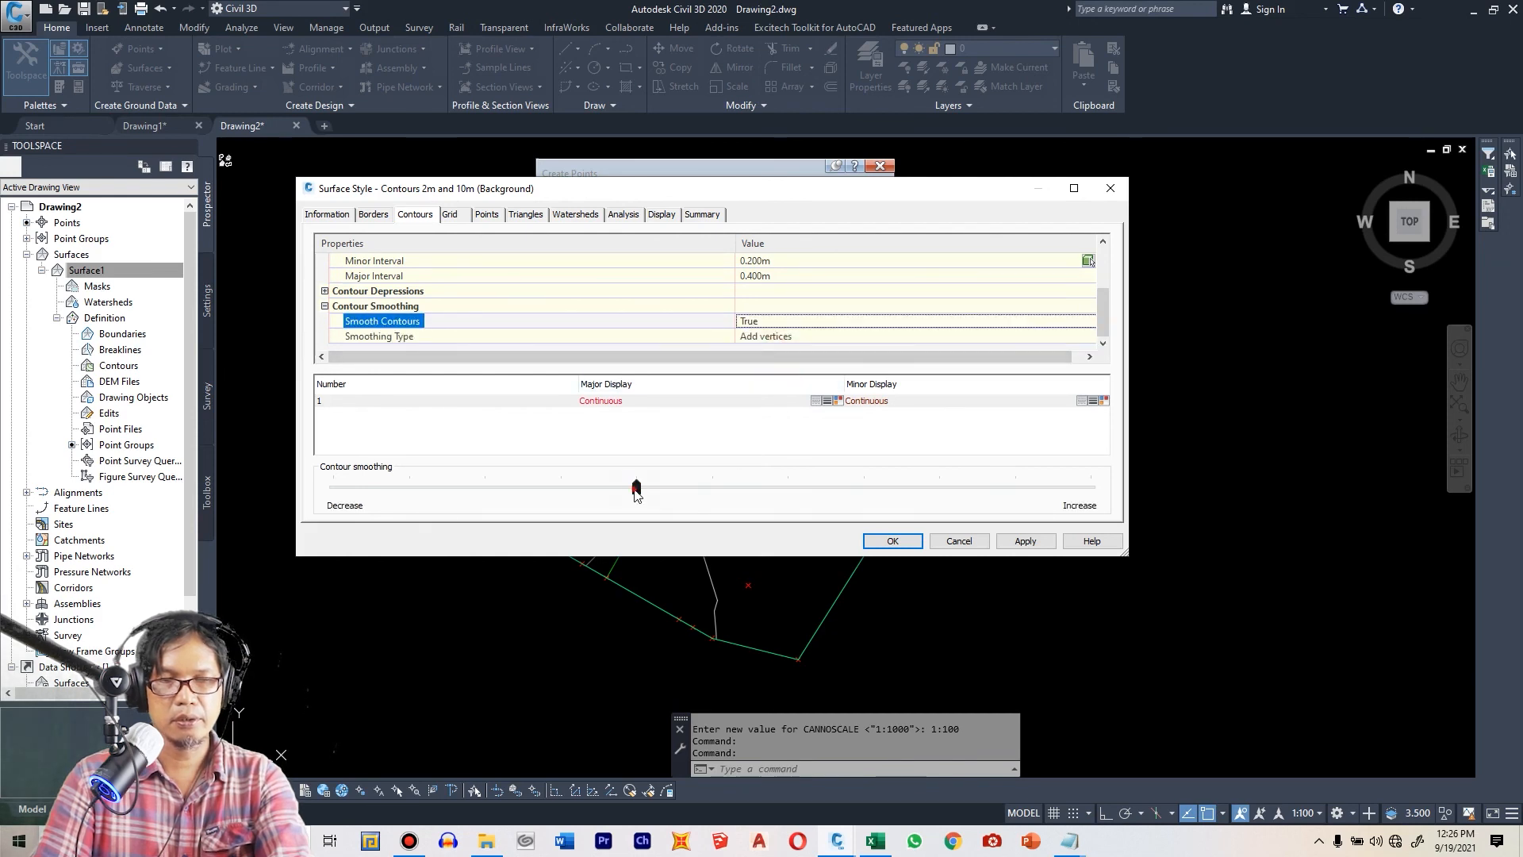
left_click_drag(636, 492, 849, 497)
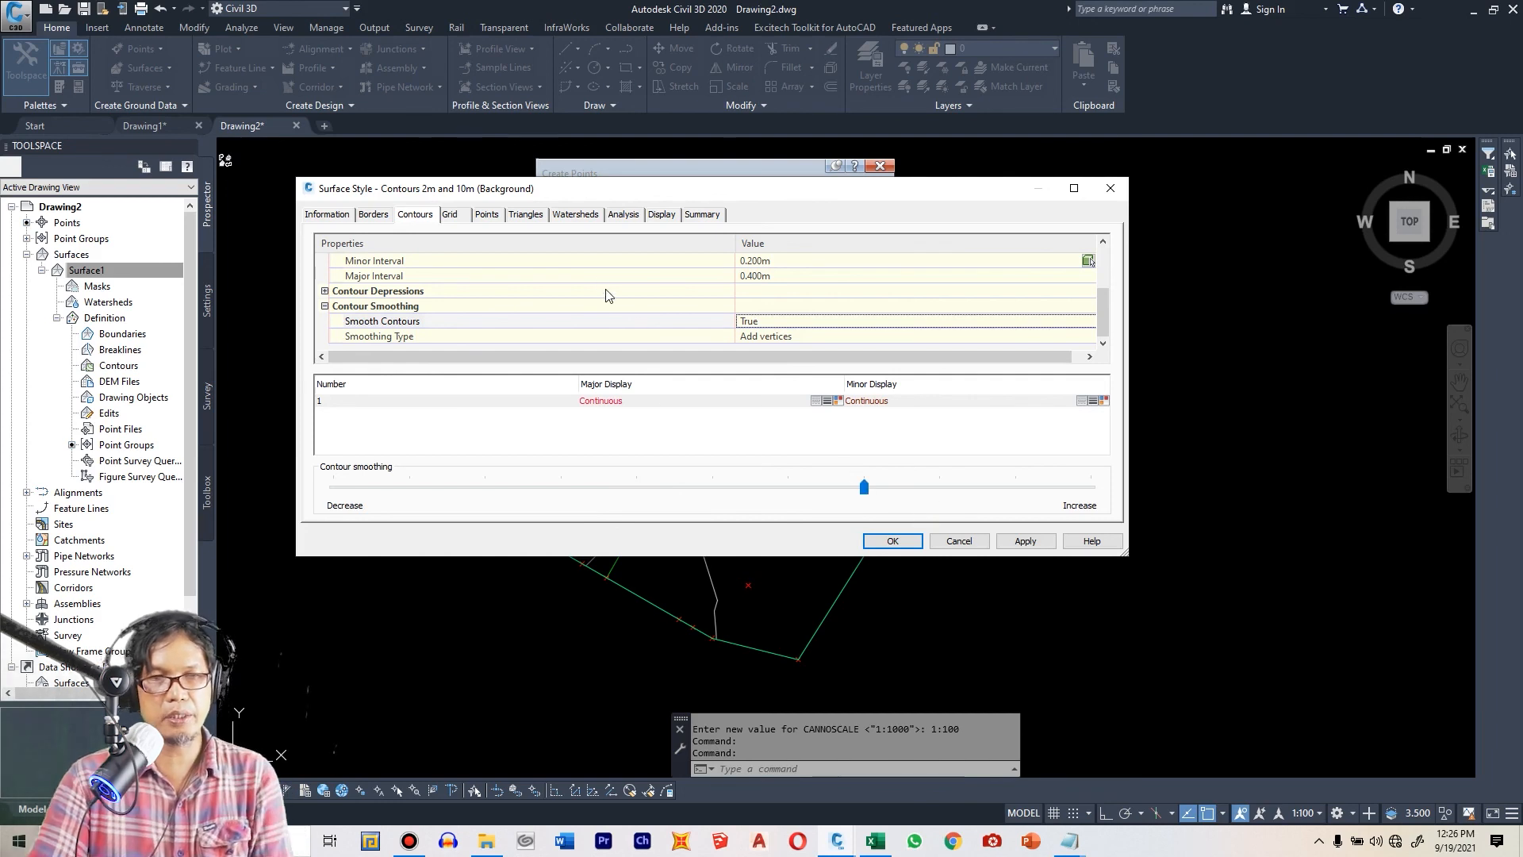
- Hide the Border component in the style's plan view display and apply the style changes
left_click(661, 214)
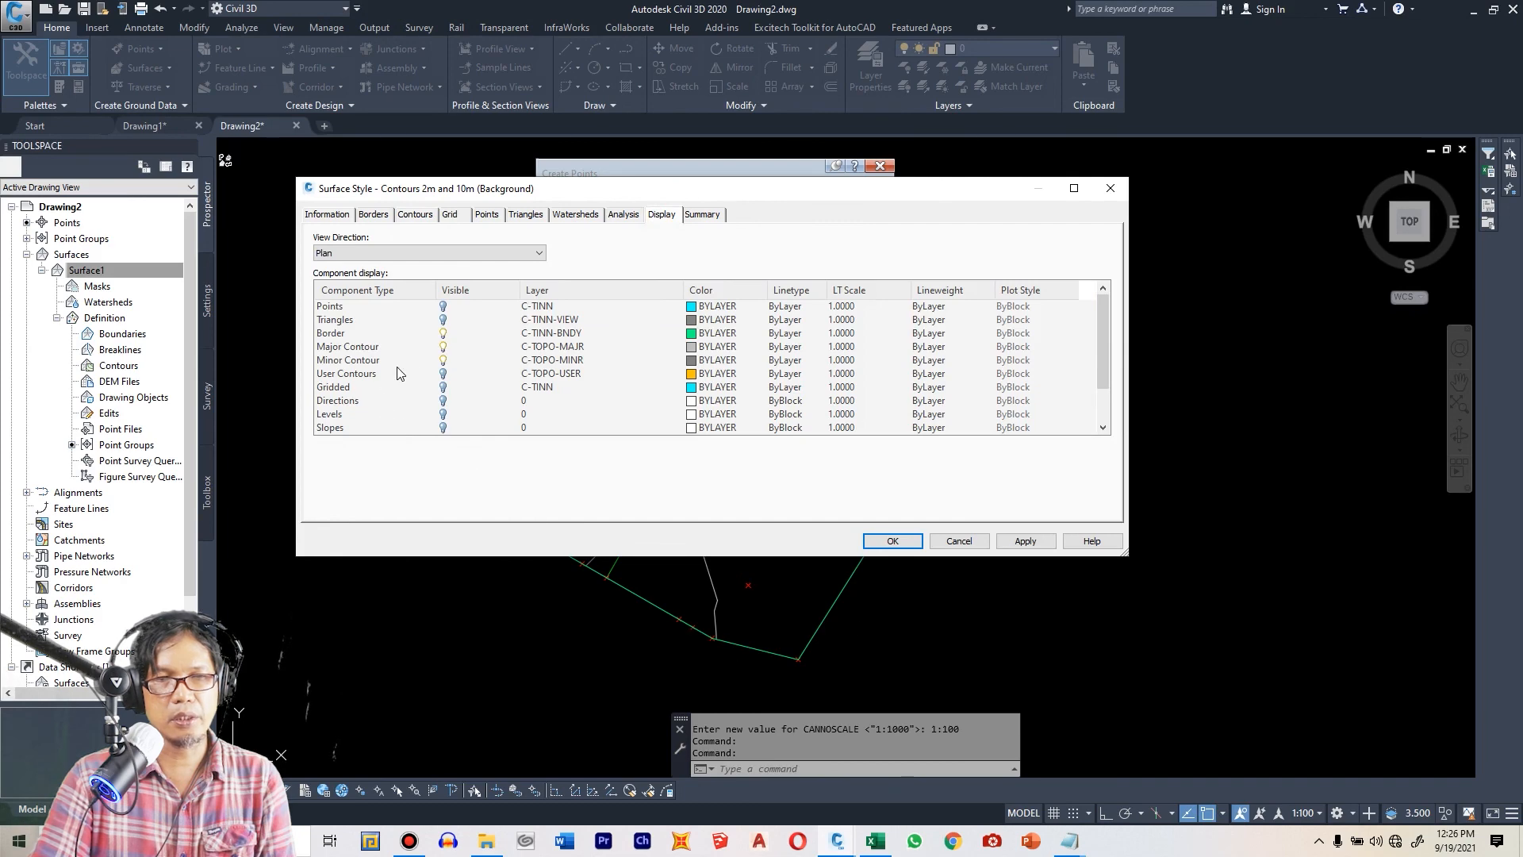
left_click(438, 335)
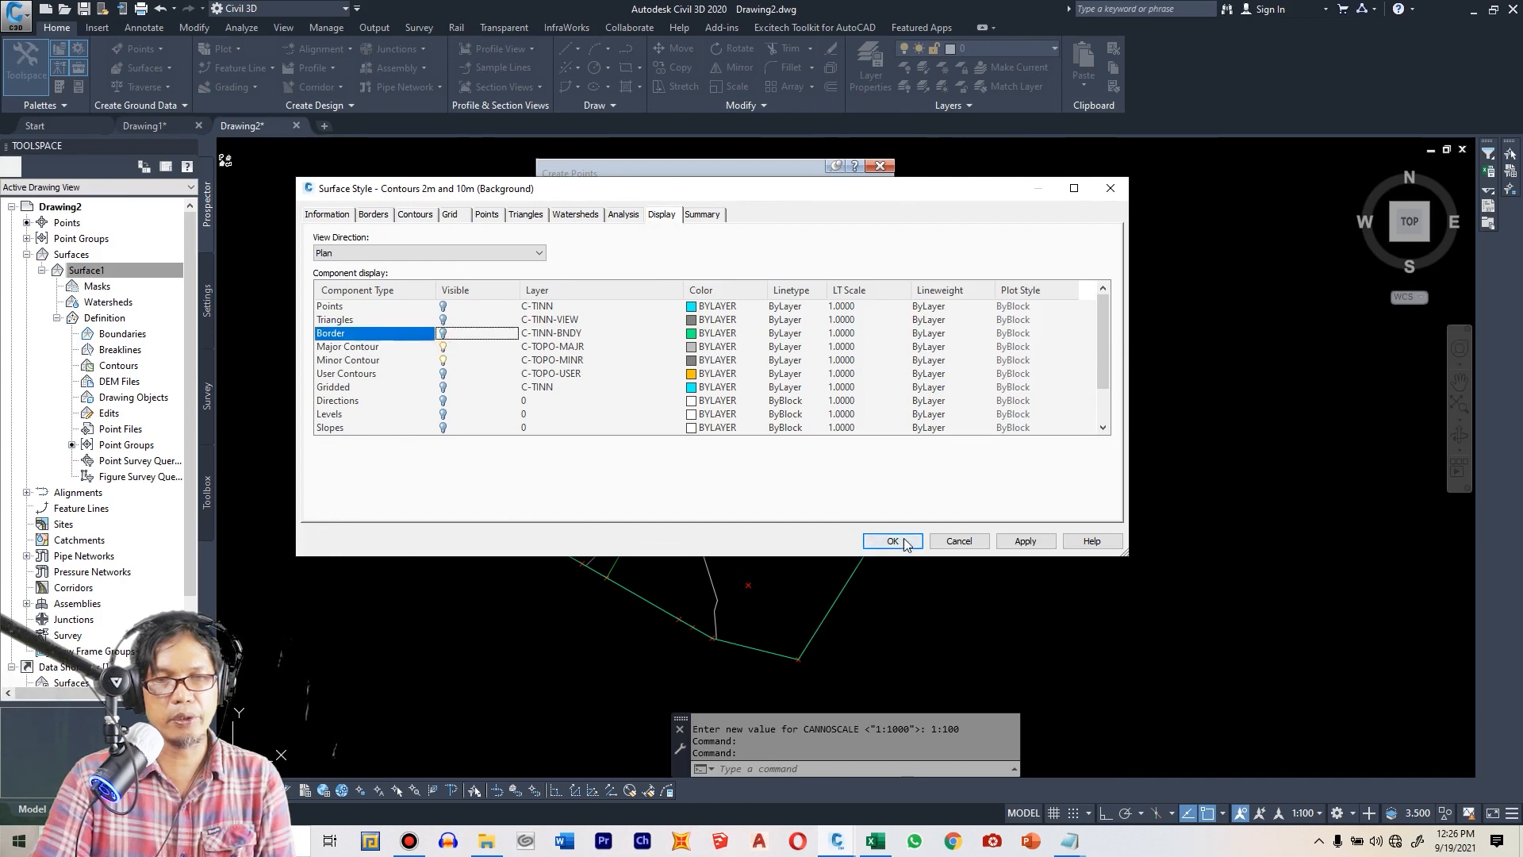
left_click(893, 540)
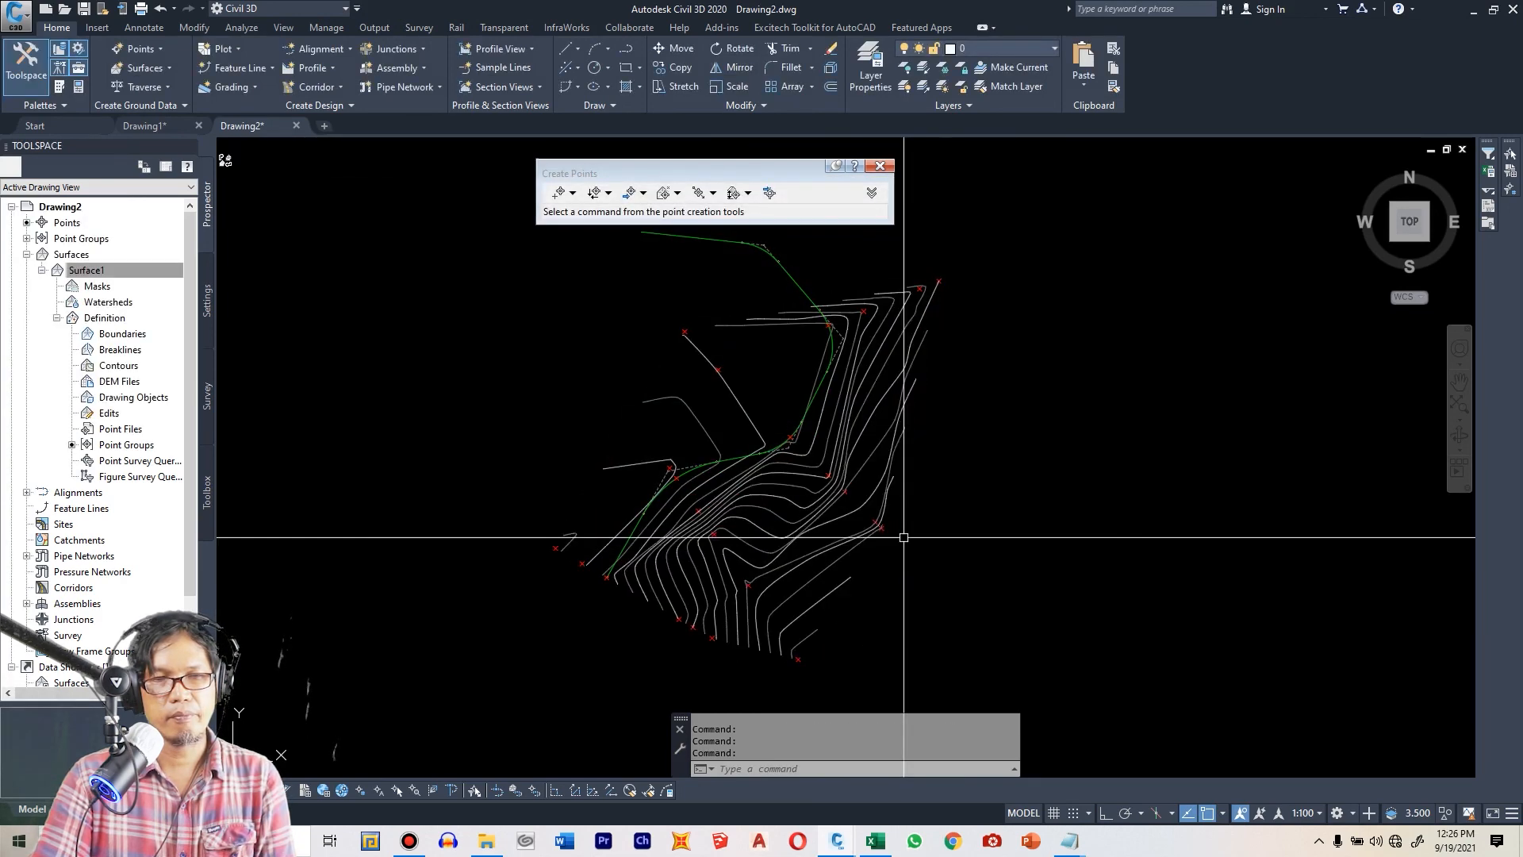
scroll(1060, 520, "down", 4)
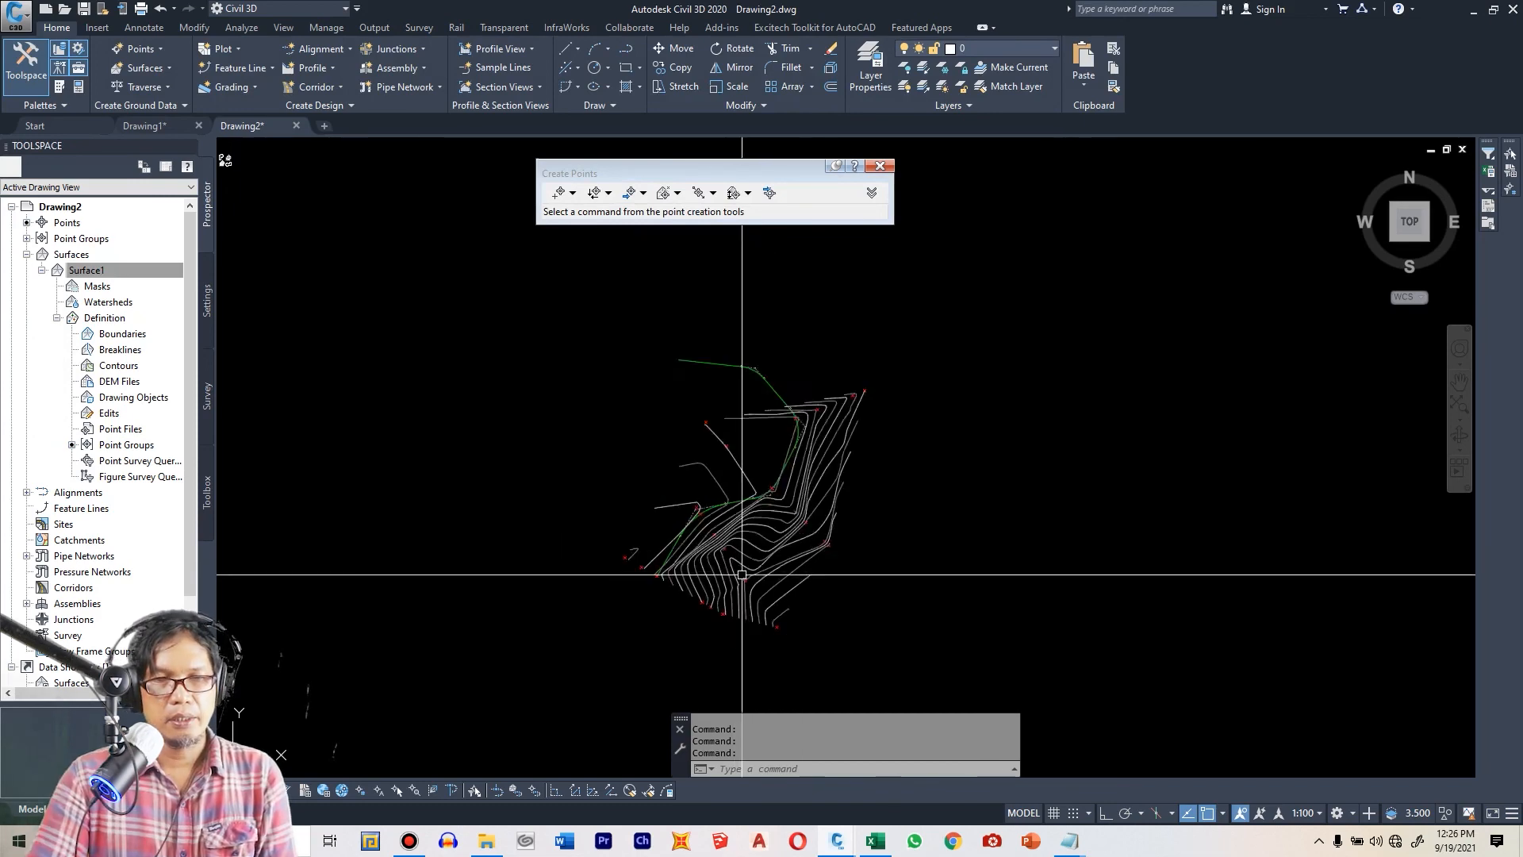
scroll(740, 470, "up", 2)
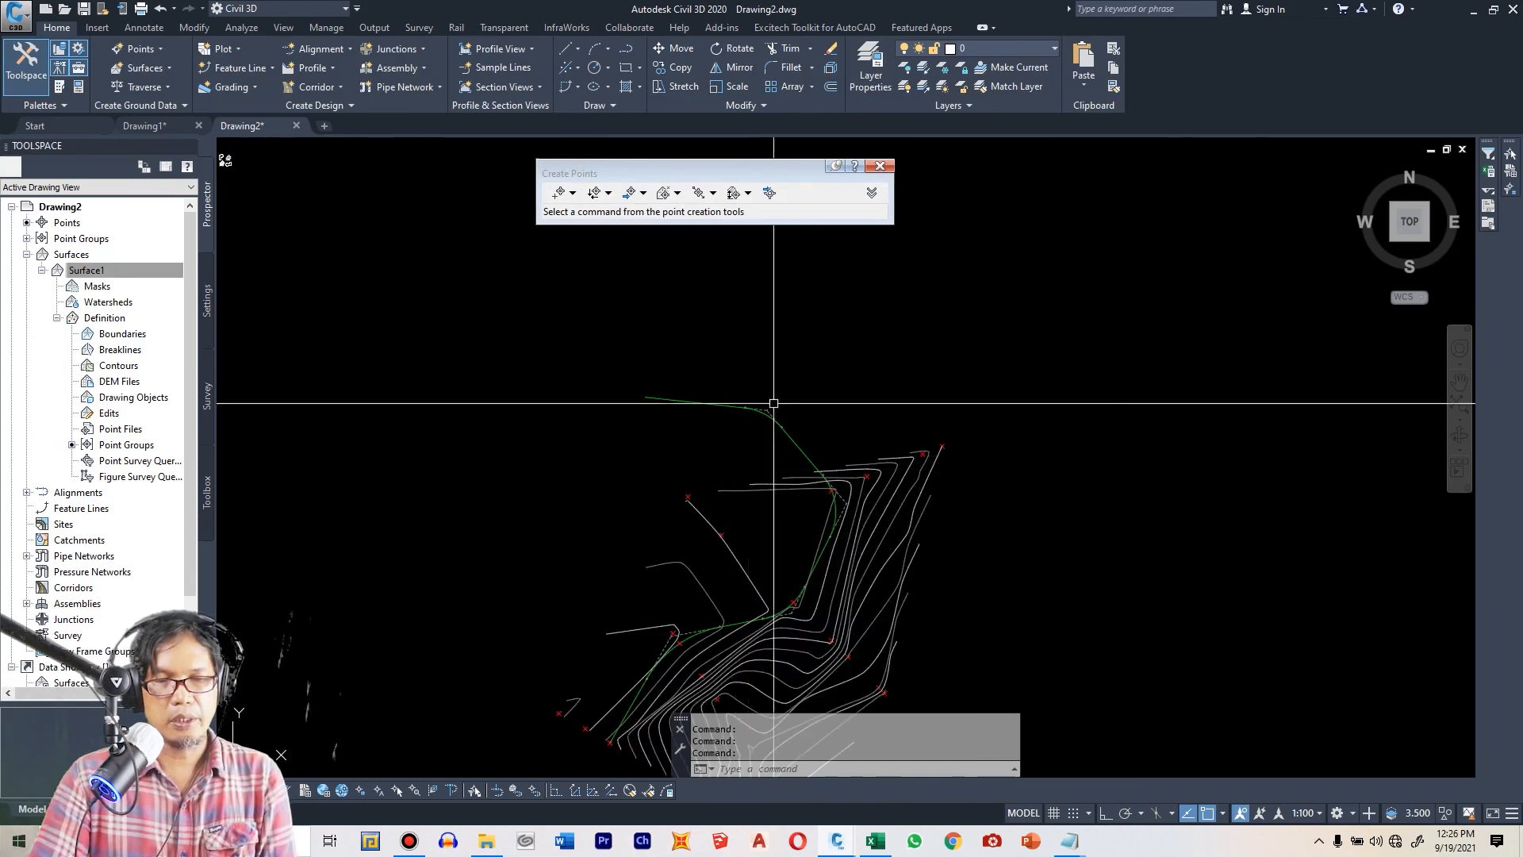
scroll(776, 541, "up", 2)
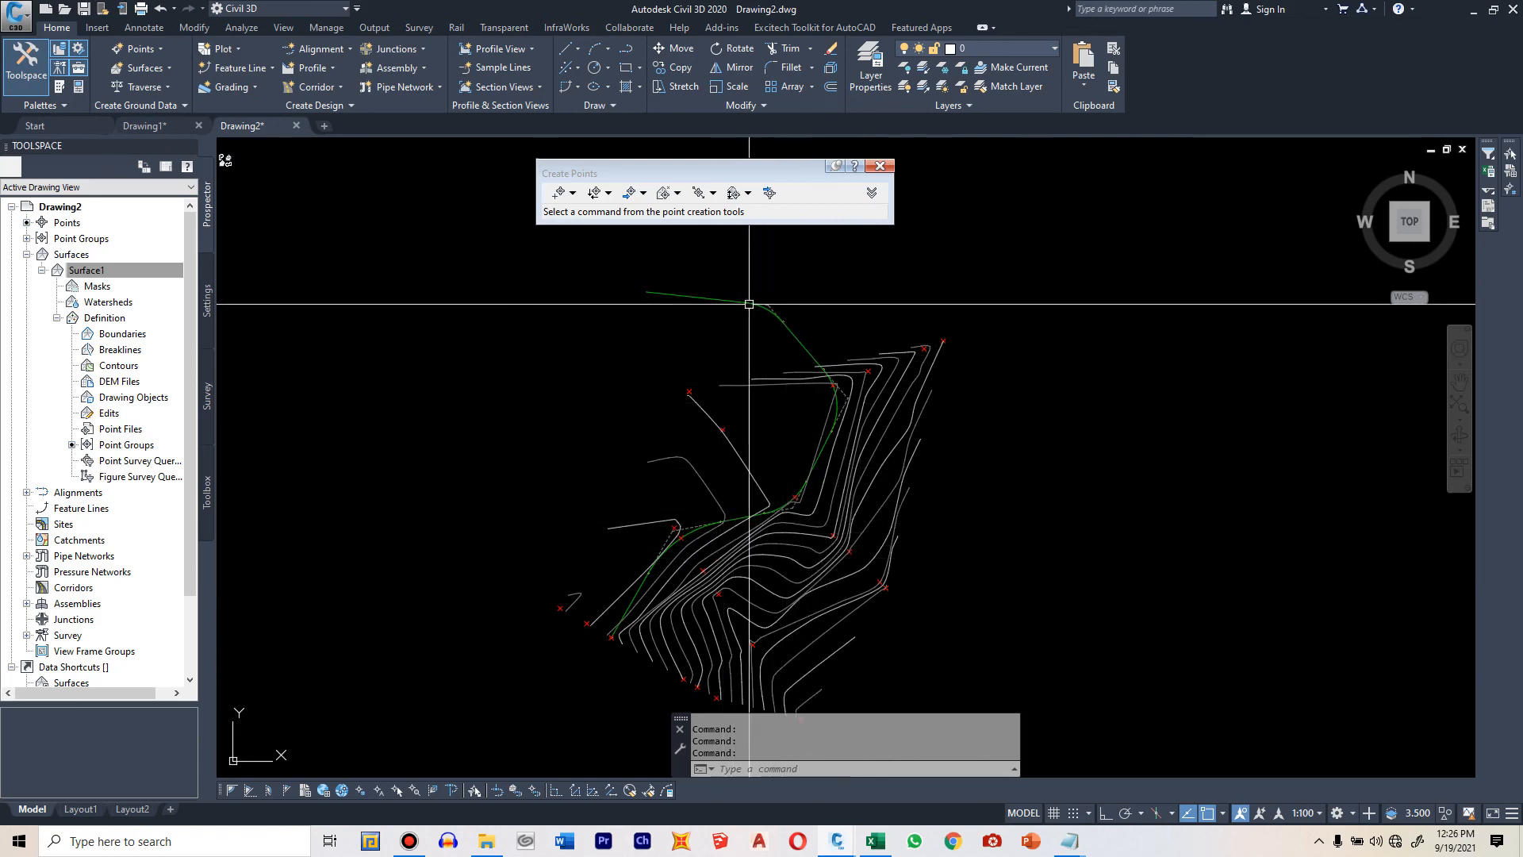
scroll(750, 306, "up", 2)
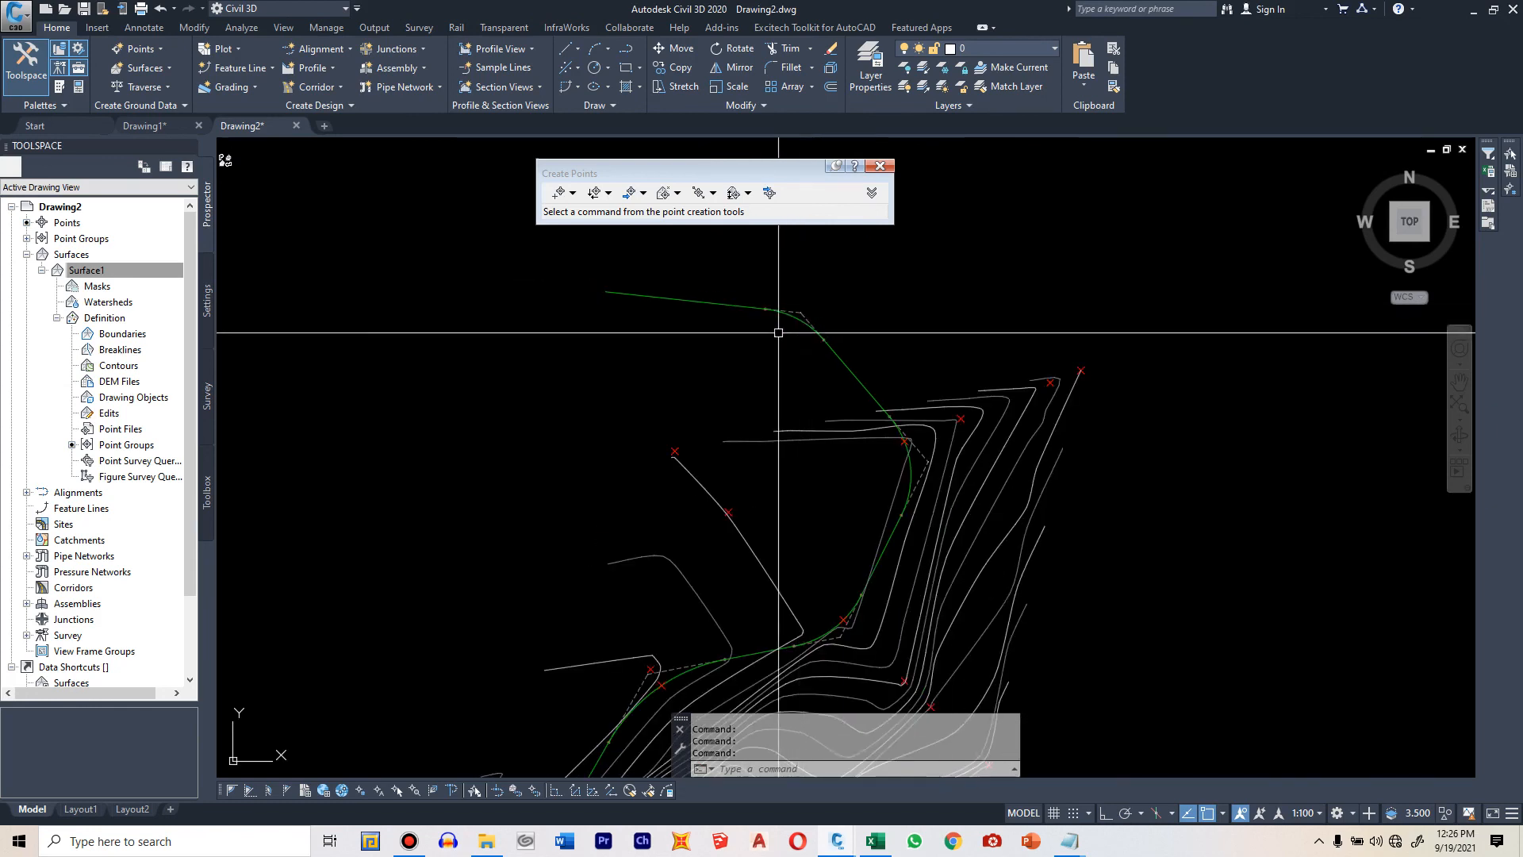
scroll(778, 357, "down", 4)
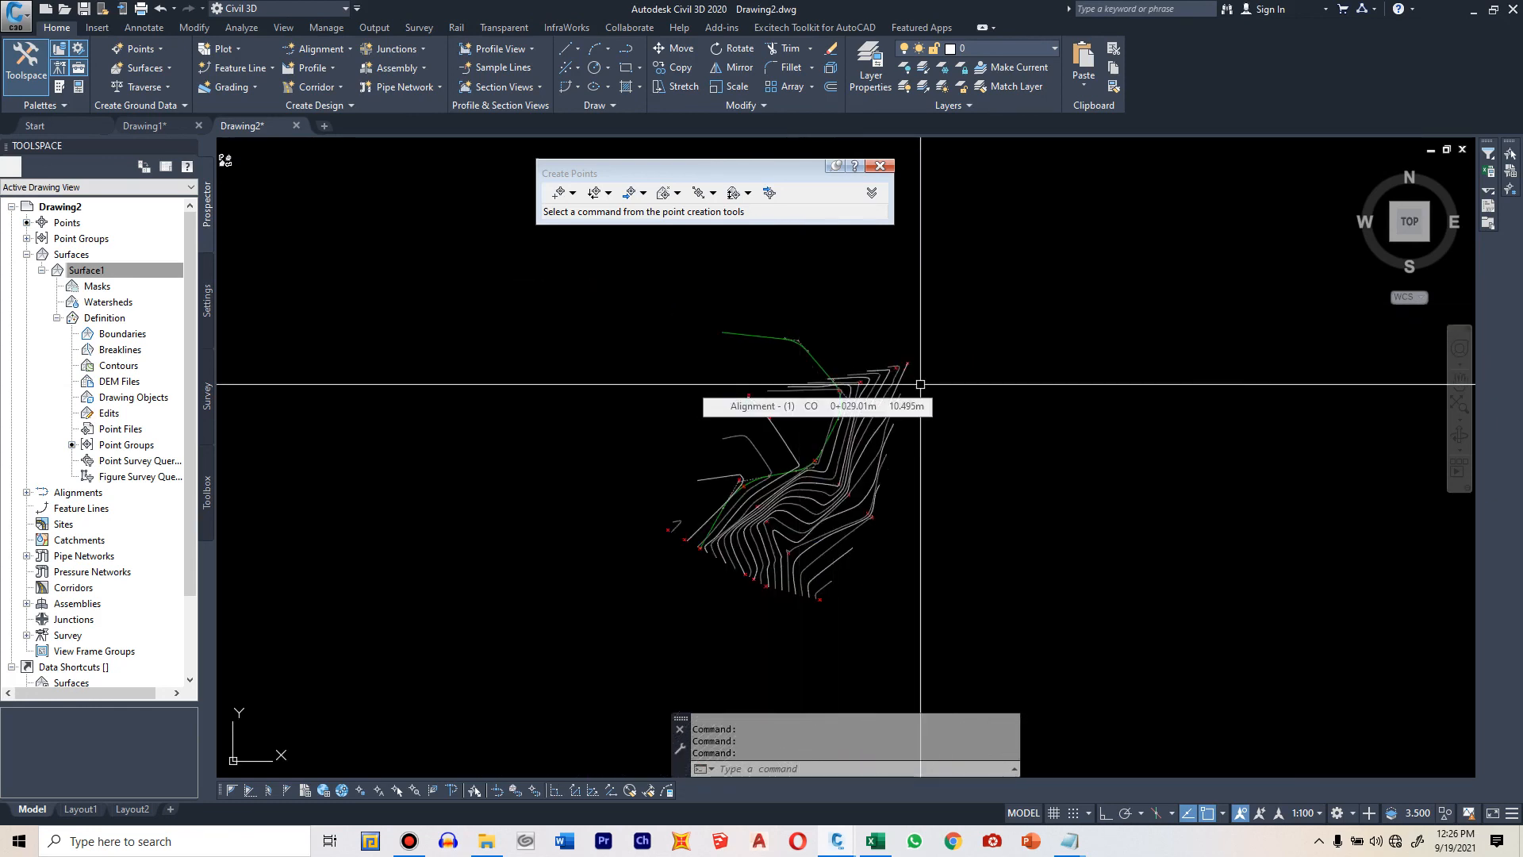